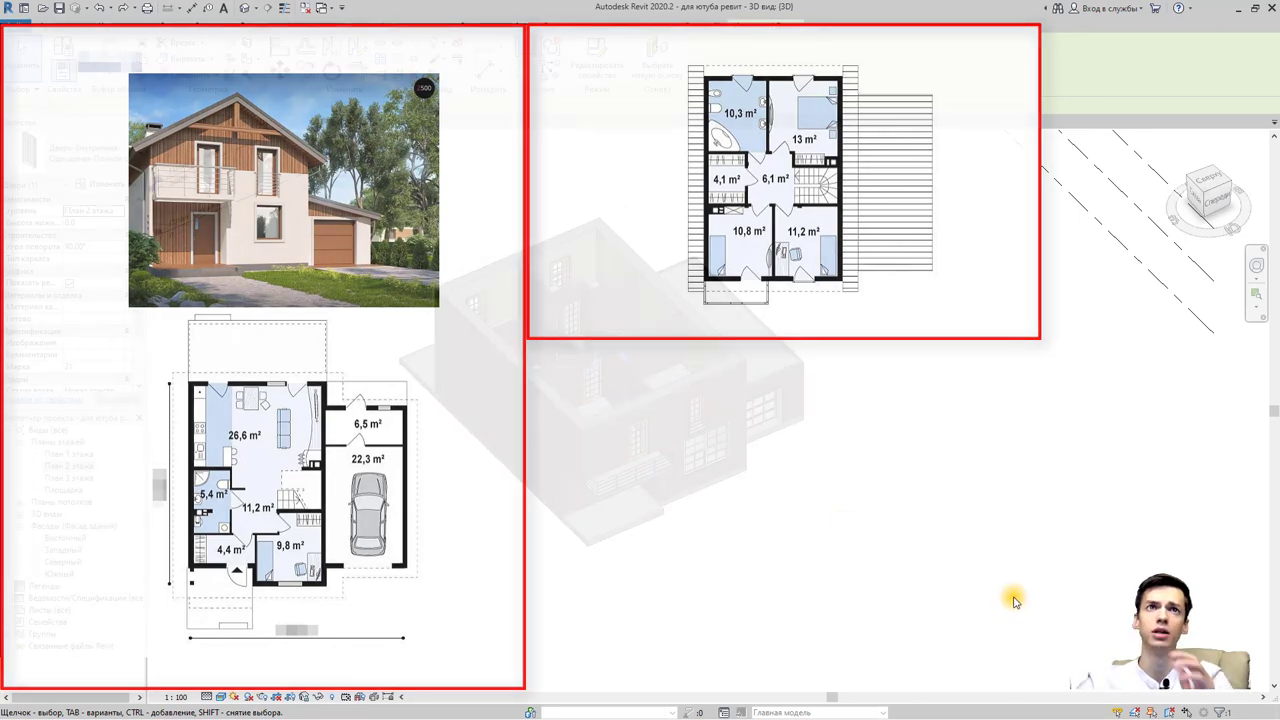
Orbit the 3D view to inspect the brick house from another side and clear the door selection.
mouse_move(876, 540)
shift+middle_down()
mouse_move(820, 563)
mouse_move(647, 582)
mouse_move(817, 583)
mouse_move(795, 570)
shift+middle_up()
click(647, 582)
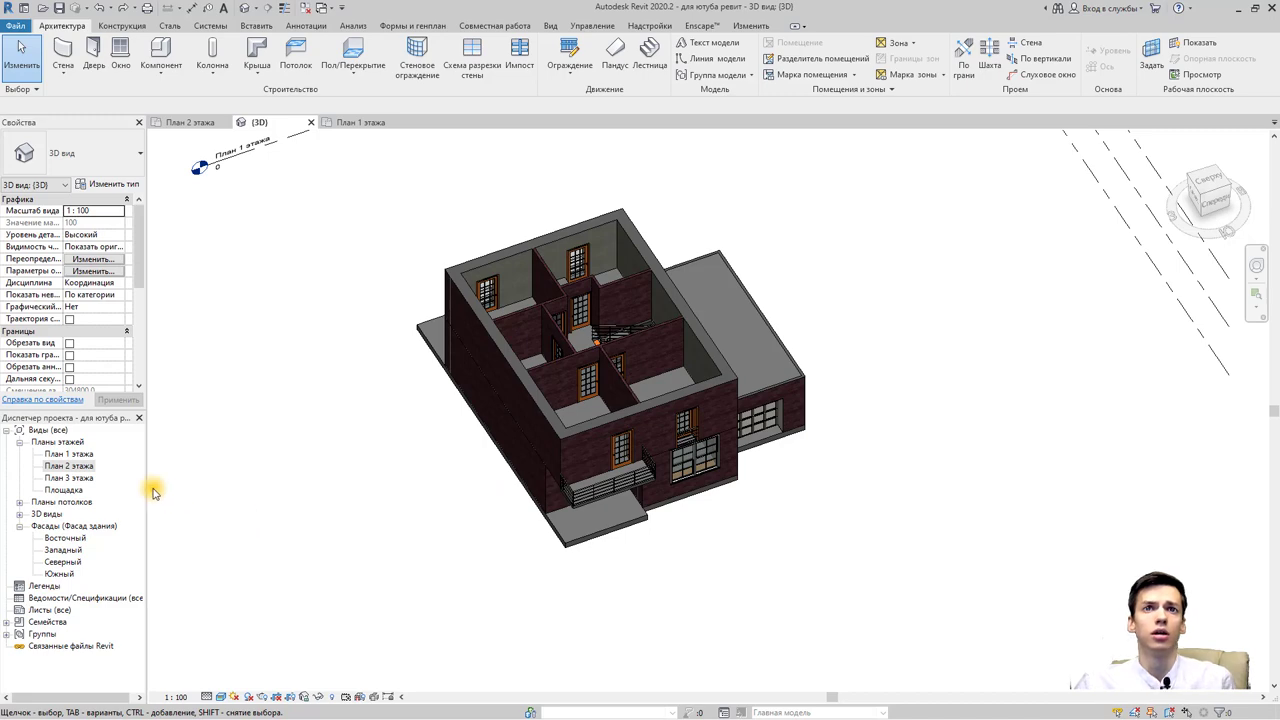
Open the План 2 этажа floor plan and save the project.
double_click(82, 466)
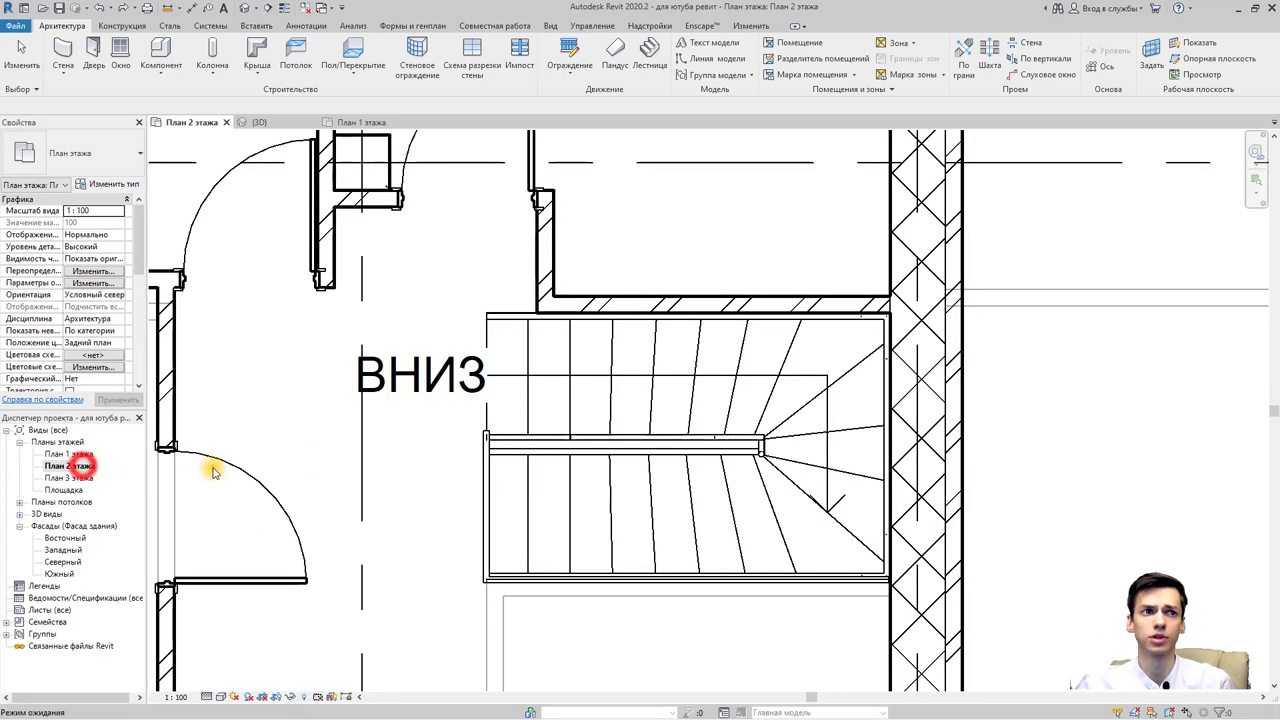
scroll(409, 457, down, 5)
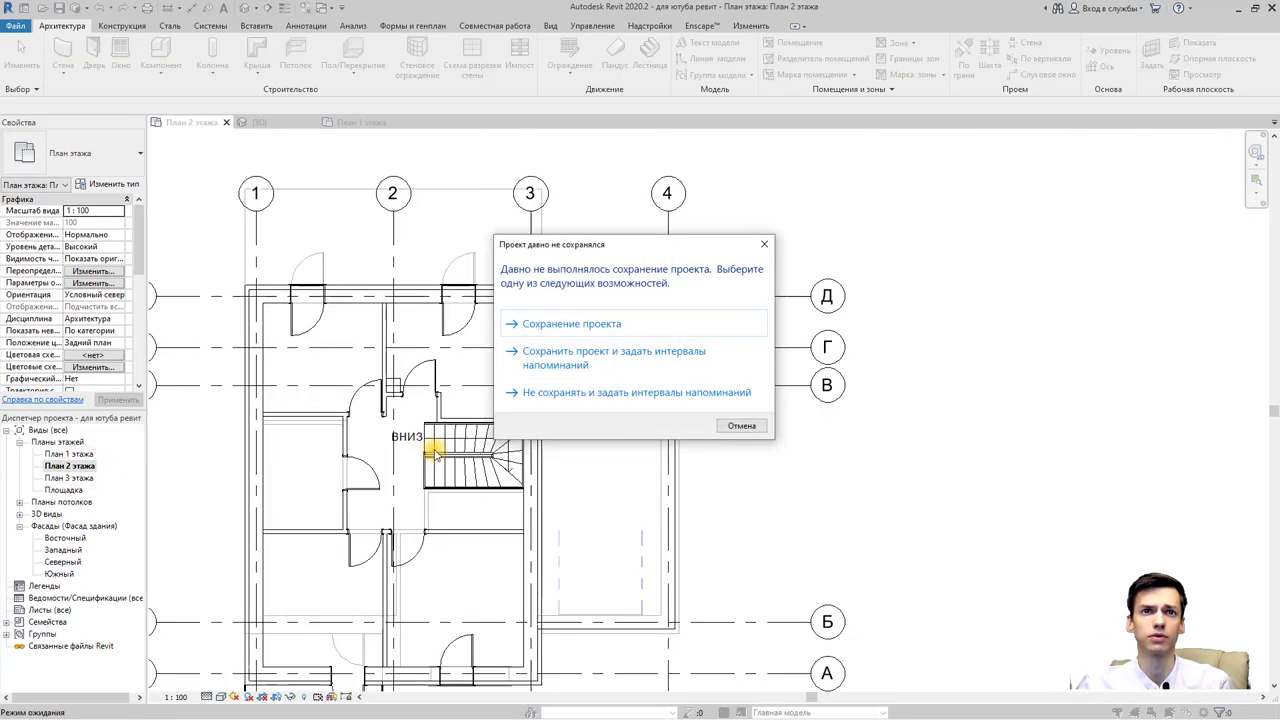
click(610, 326)
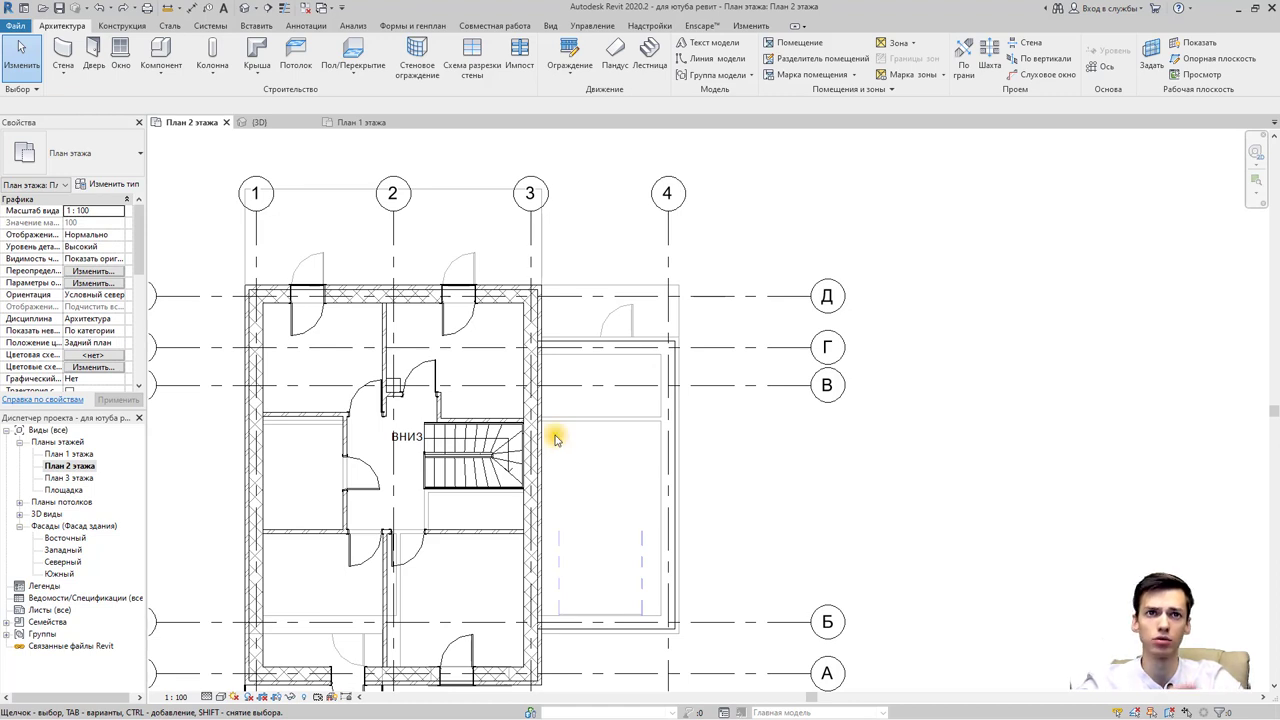
Frame the whole floor and hide grid line 4 in this view.
scroll(554, 429, down, 2)
scroll(570, 345, down, 3)
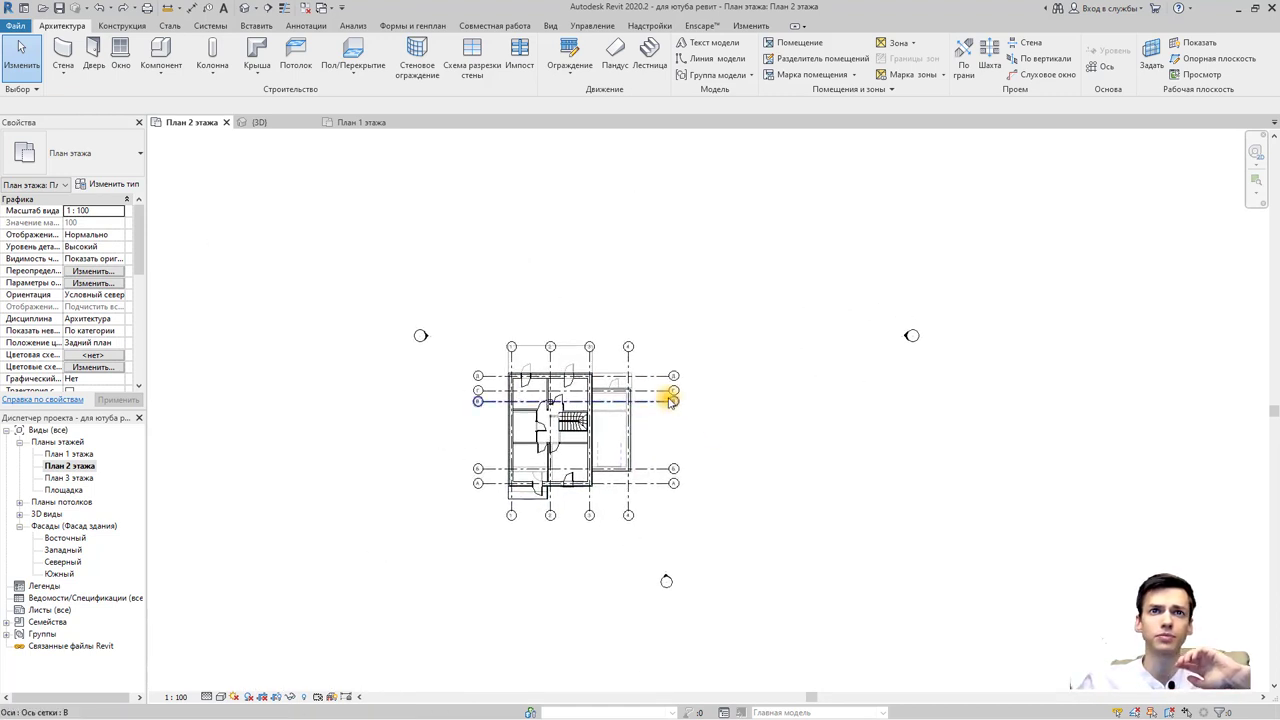
scroll(711, 416, up, 1)
scroll(711, 416, up, 1)
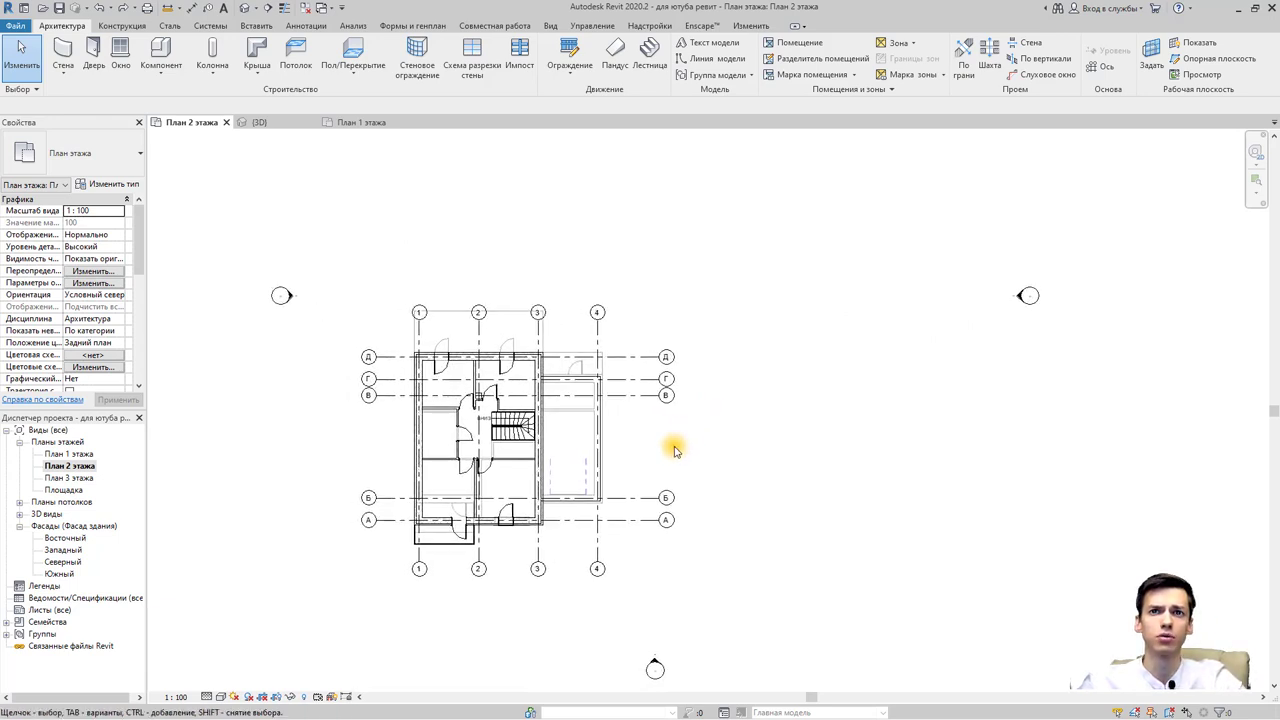
scroll(662, 455, up, 1)
middle_drag(636, 582, 650, 590)
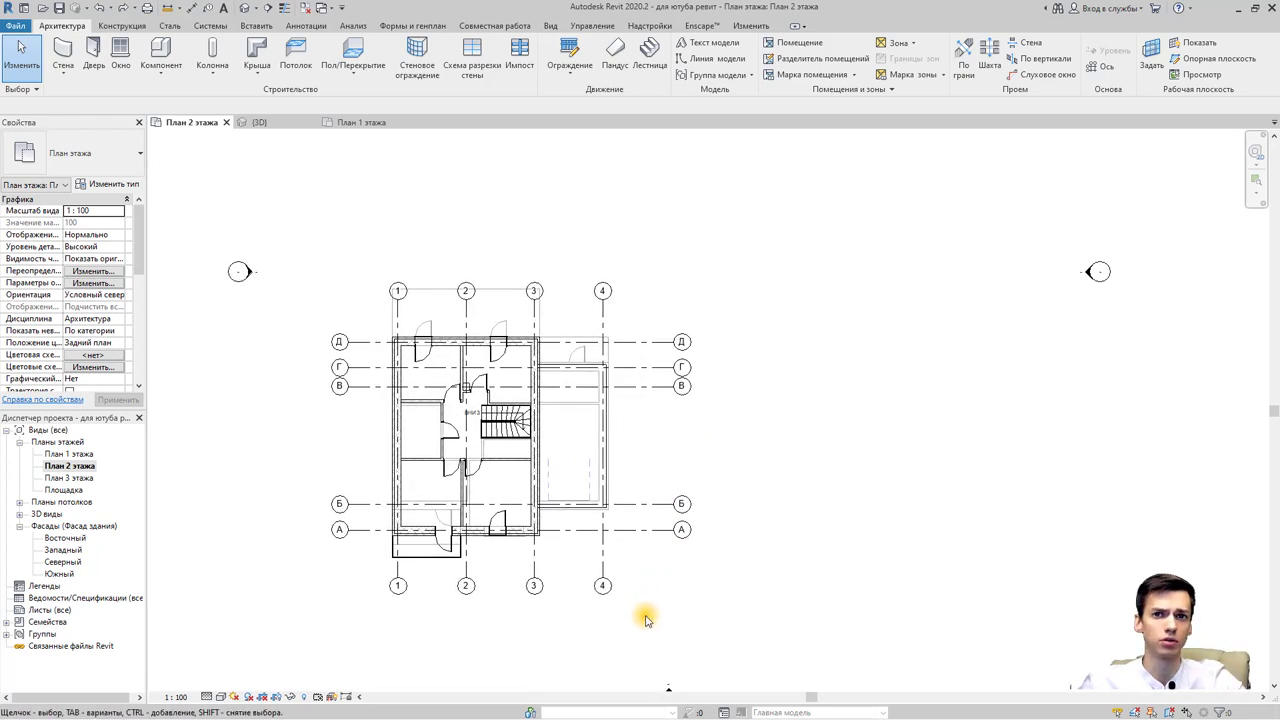
scroll(645, 610, up, 1)
drag(638, 623, 572, 535)
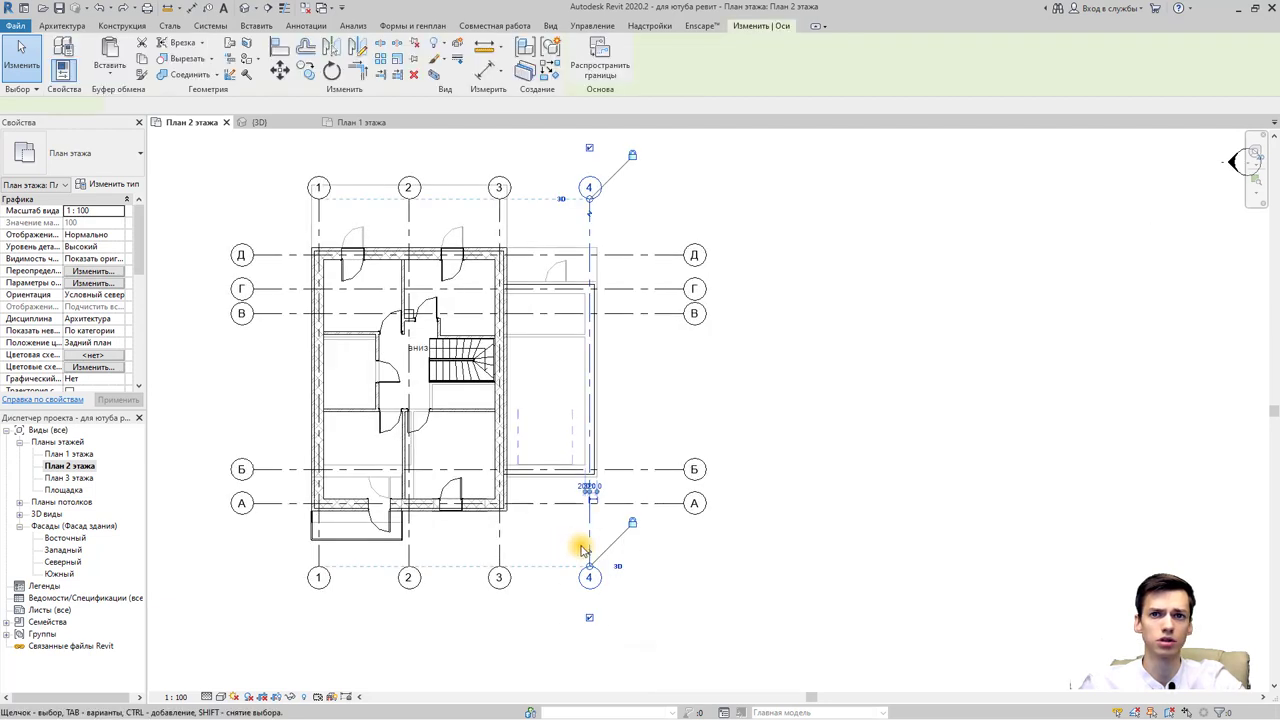
click(440, 57)
click(465, 60)
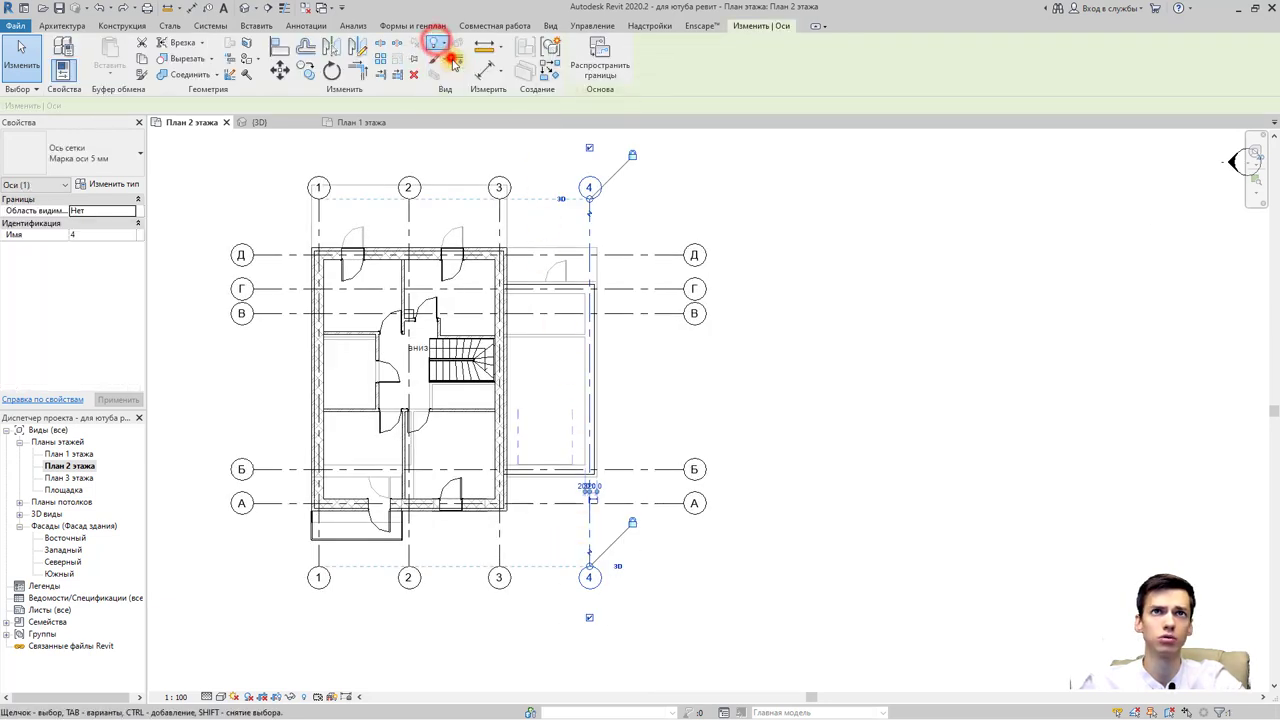
Hide grid line Б in the second-floor plan view.
mouse_move(678, 384)
middle_down()
mouse_move(691, 408)
mouse_move(677, 391)
middle_up()
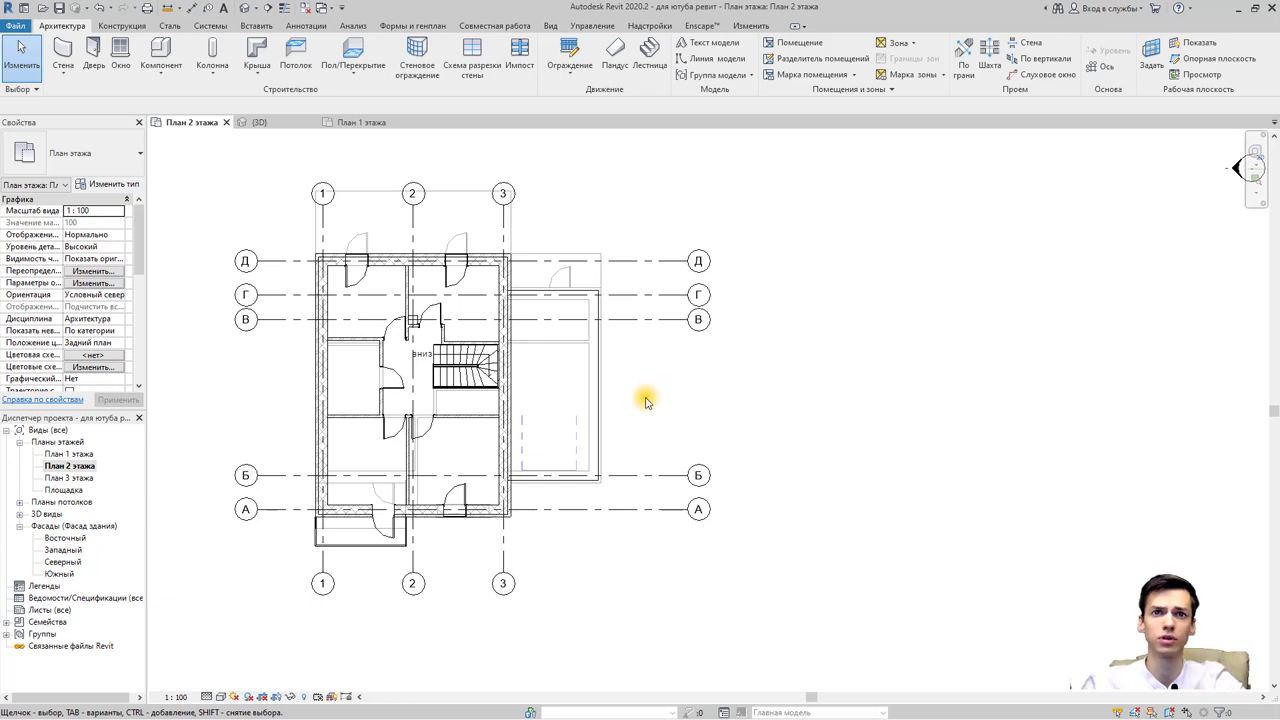
drag(737, 486, 646, 449)
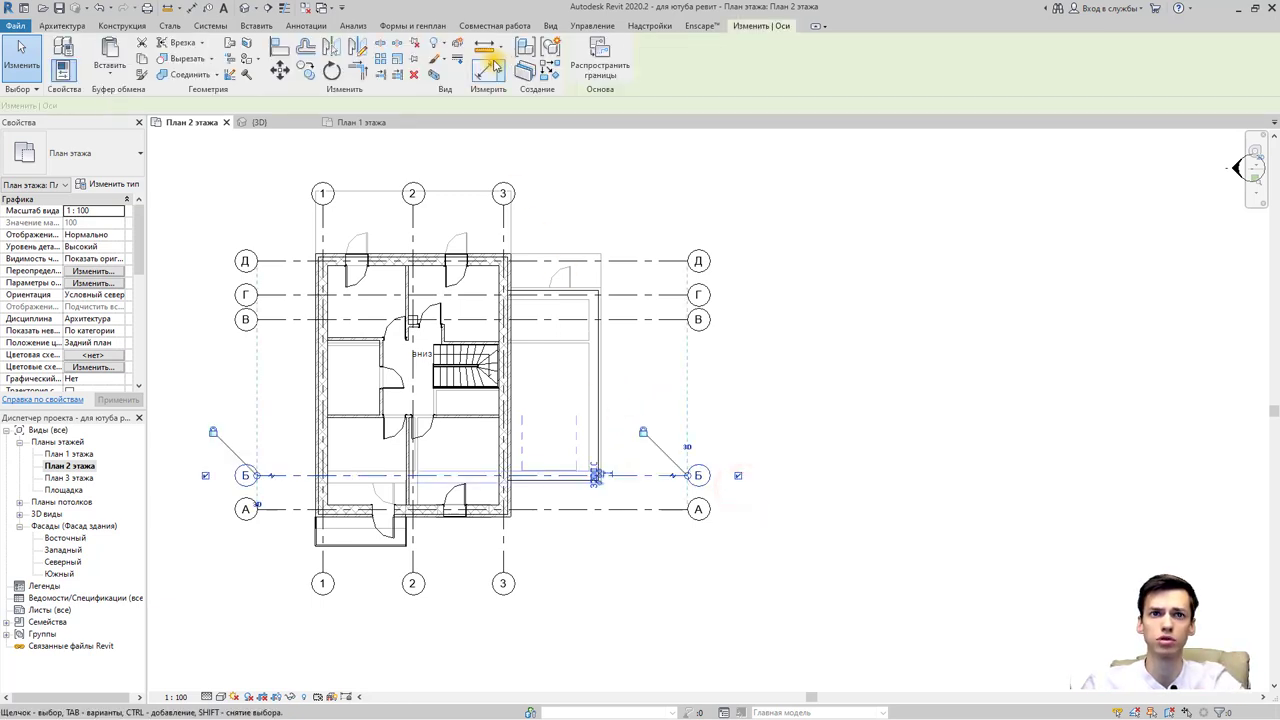
click(433, 46)
click(485, 86)
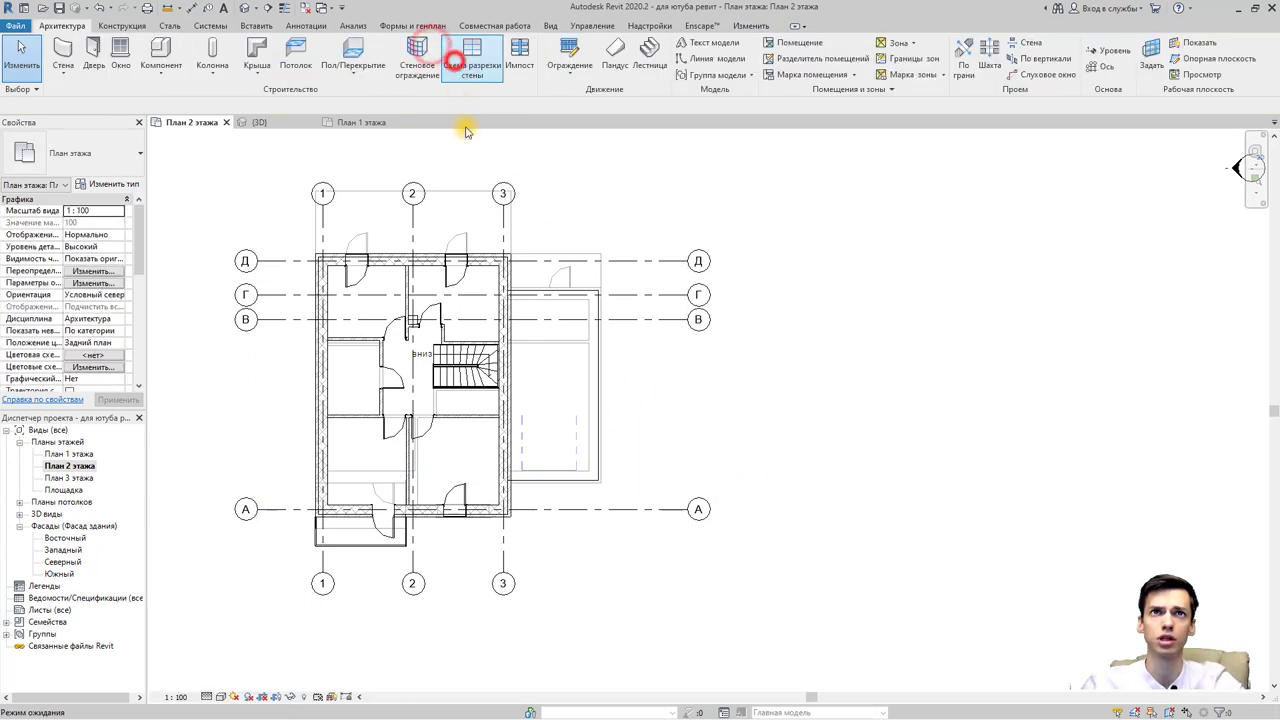
After comparing with the first-floor plan, hide grid line Г on the second floor.
double_click(70, 454)
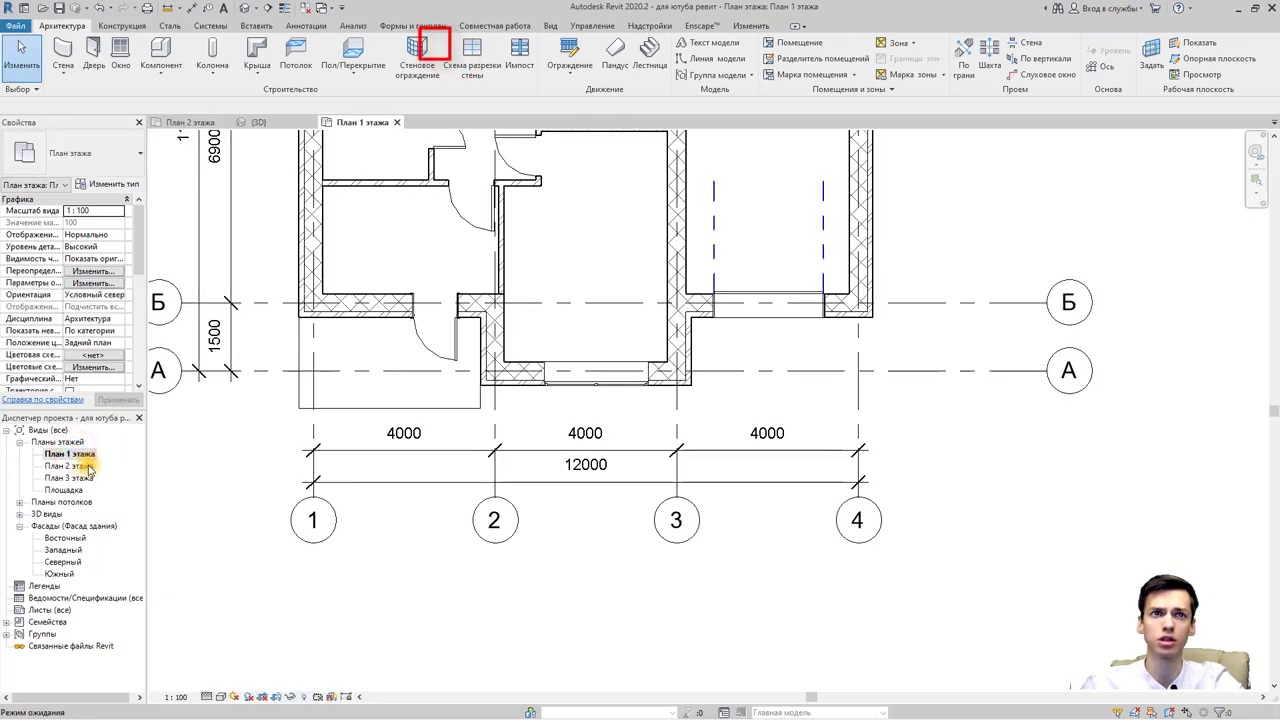
double_click(88, 467)
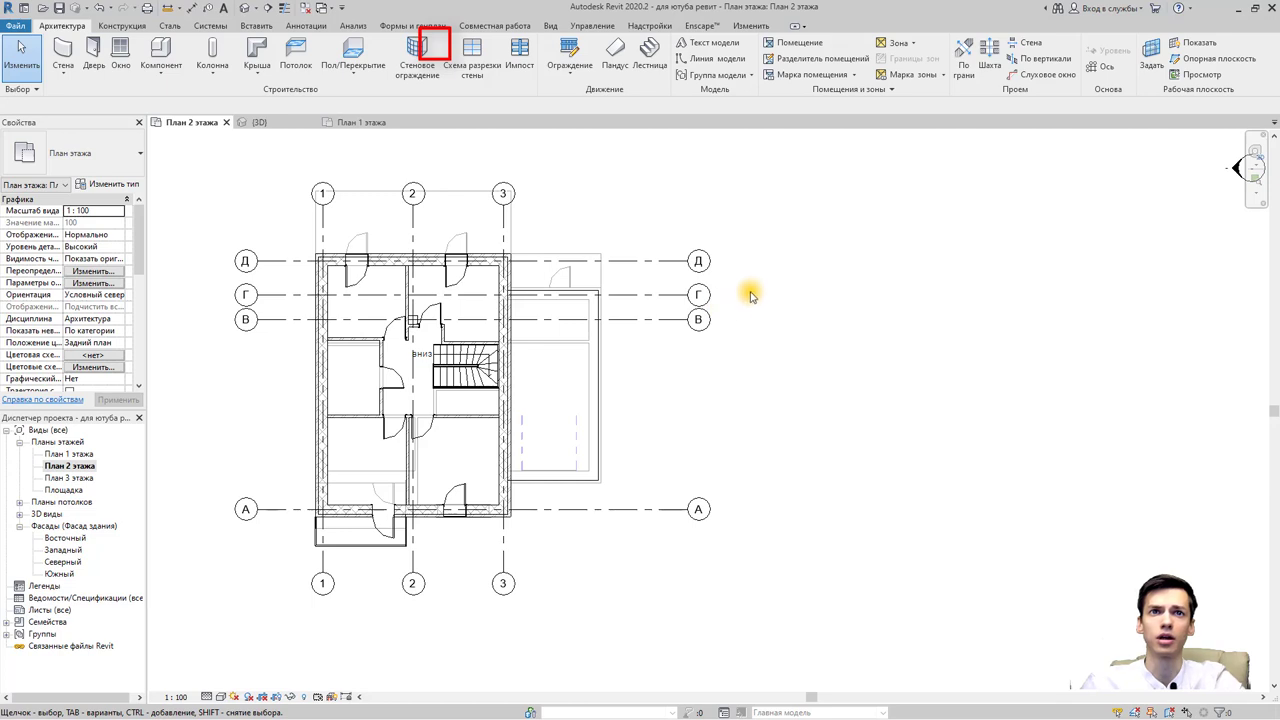
drag(751, 295, 660, 290)
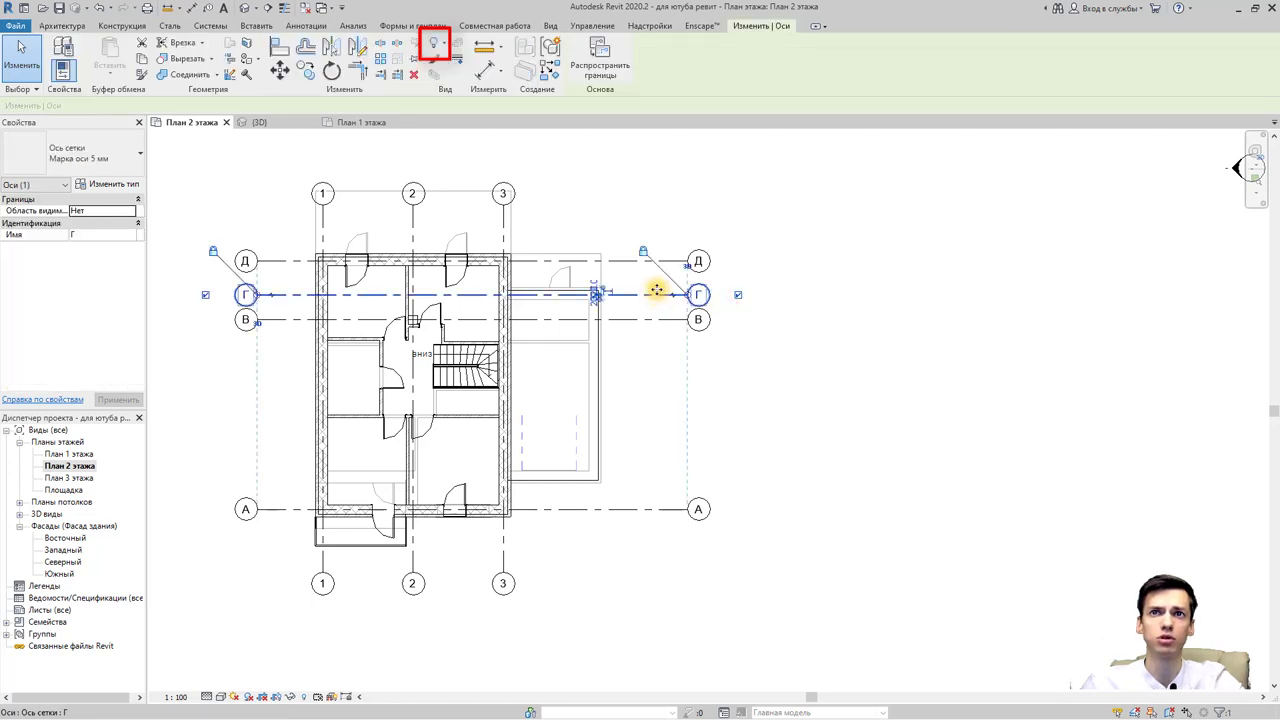
click(806, 291)
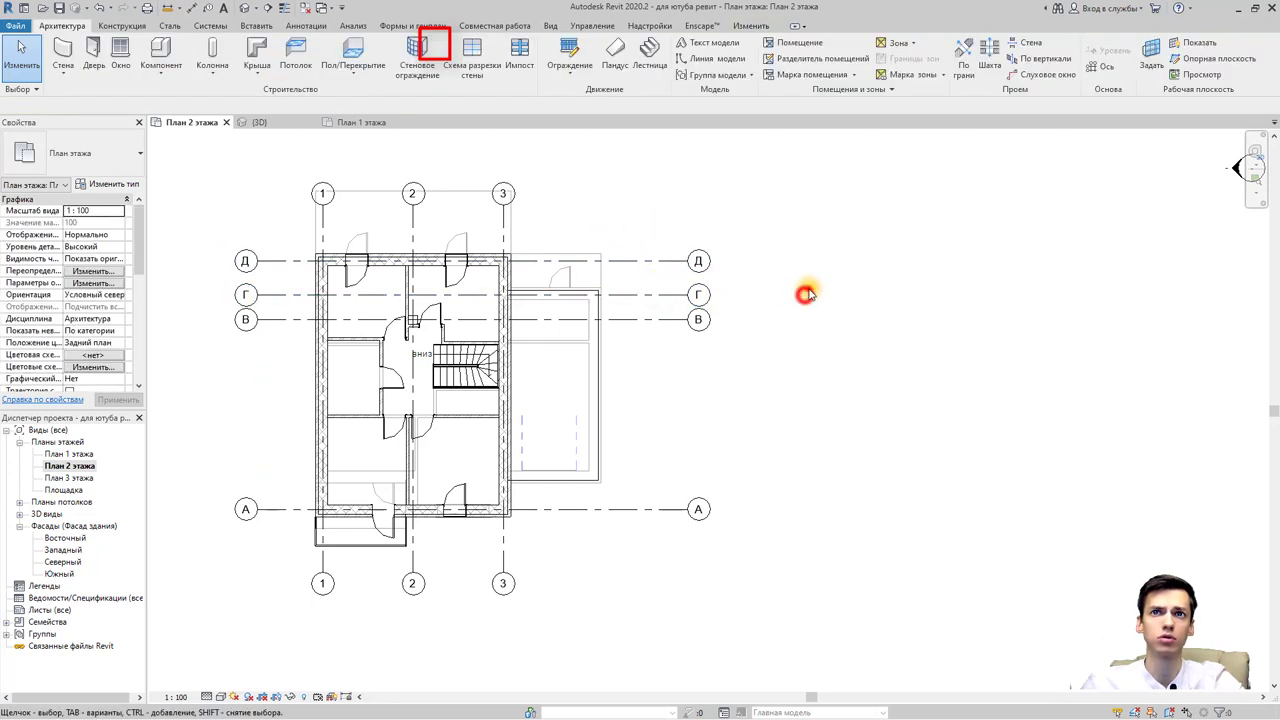
click(651, 292)
click(436, 44)
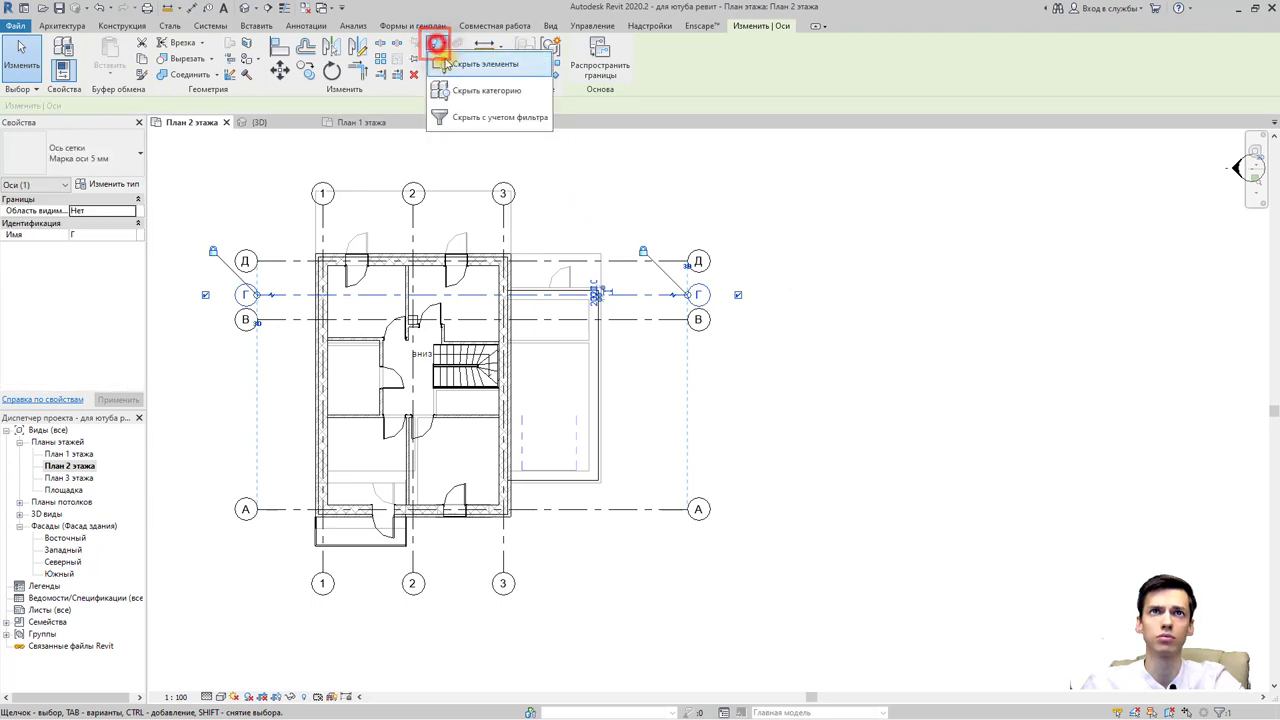
click(447, 64)
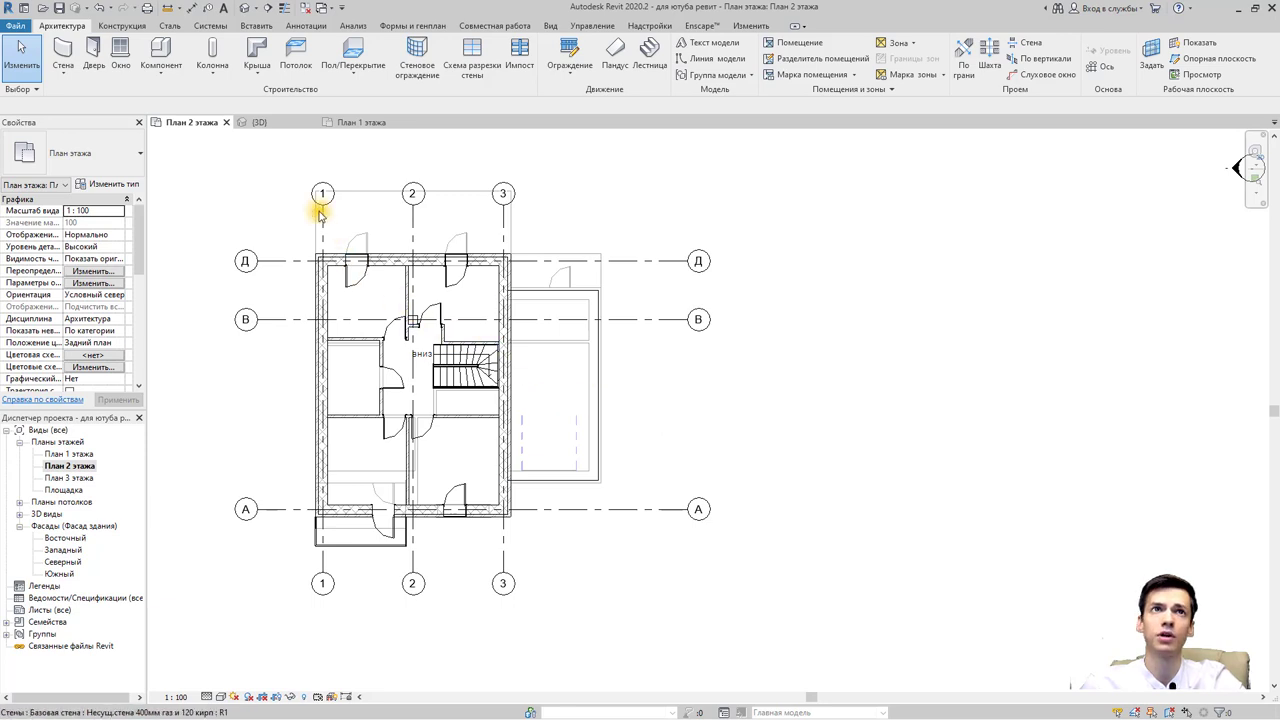
Start a Крыша по контуру footprint roof sketch using the Типовой - 400мм type.
click(267, 86)
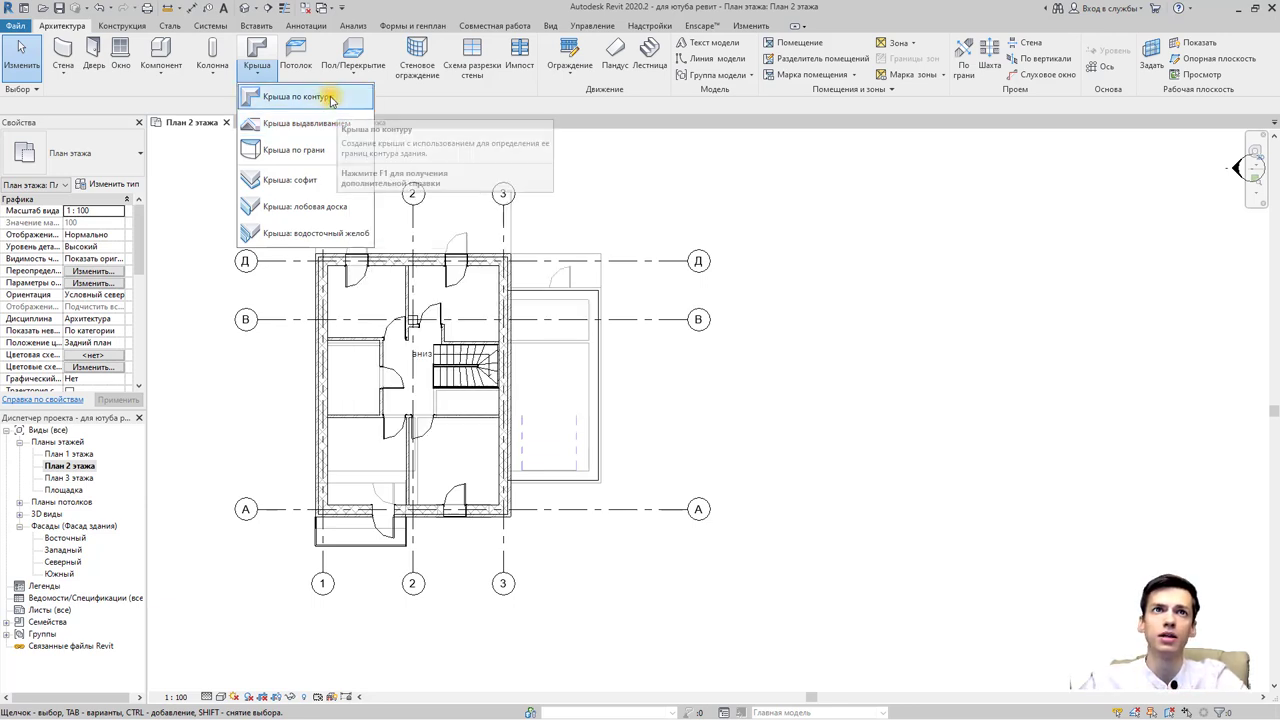
mouse_move(300, 97)
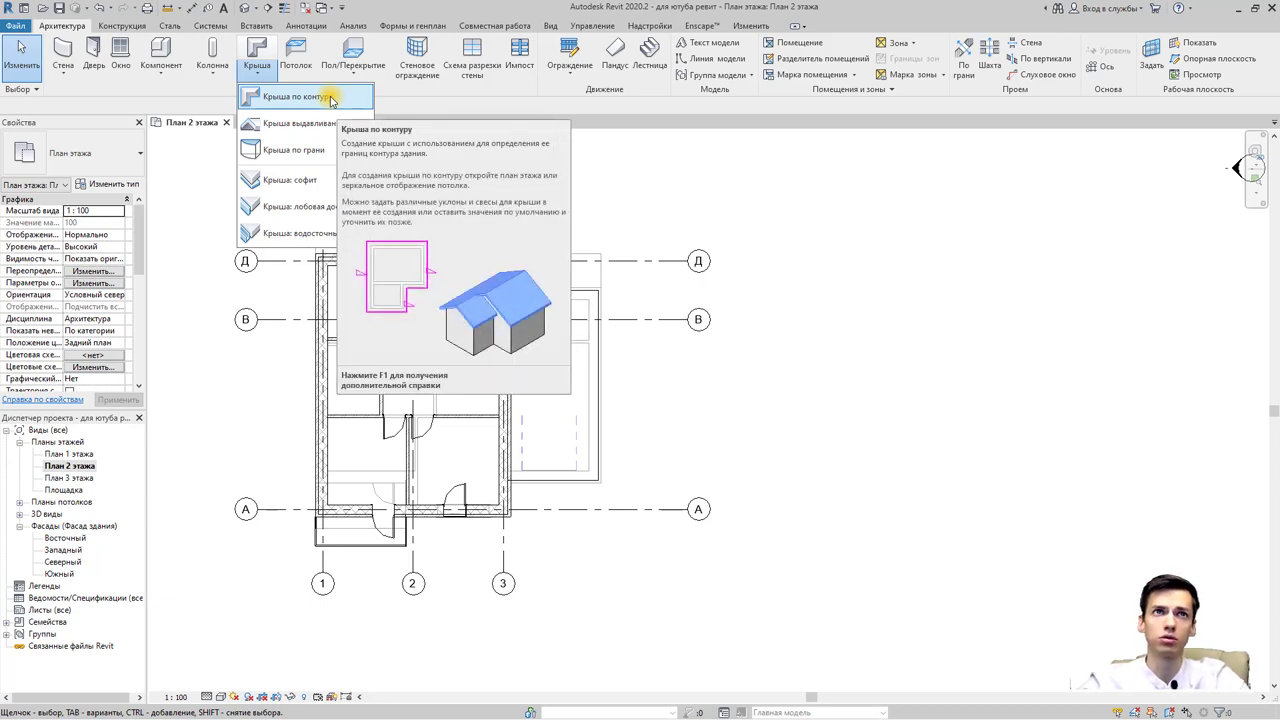
click(330, 97)
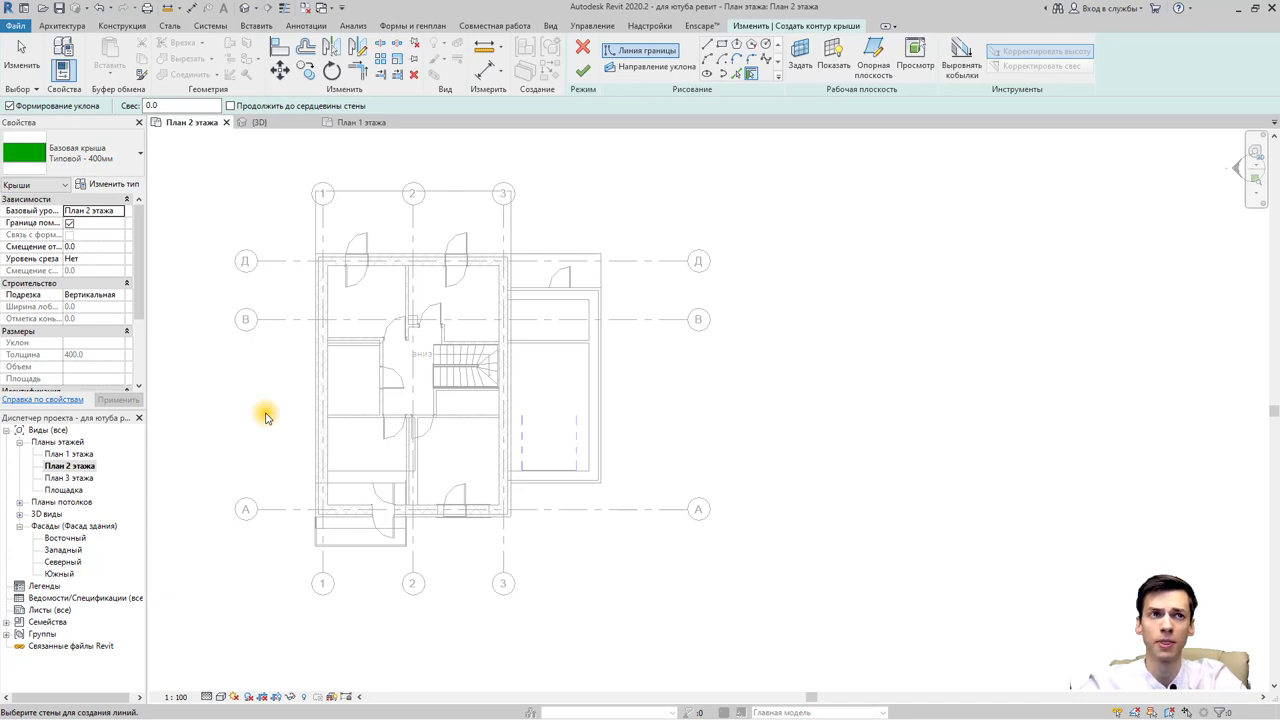
Duplicate the Типовой - 400мм roof type as a new type named 'теплая крыша'.
click(133, 186)
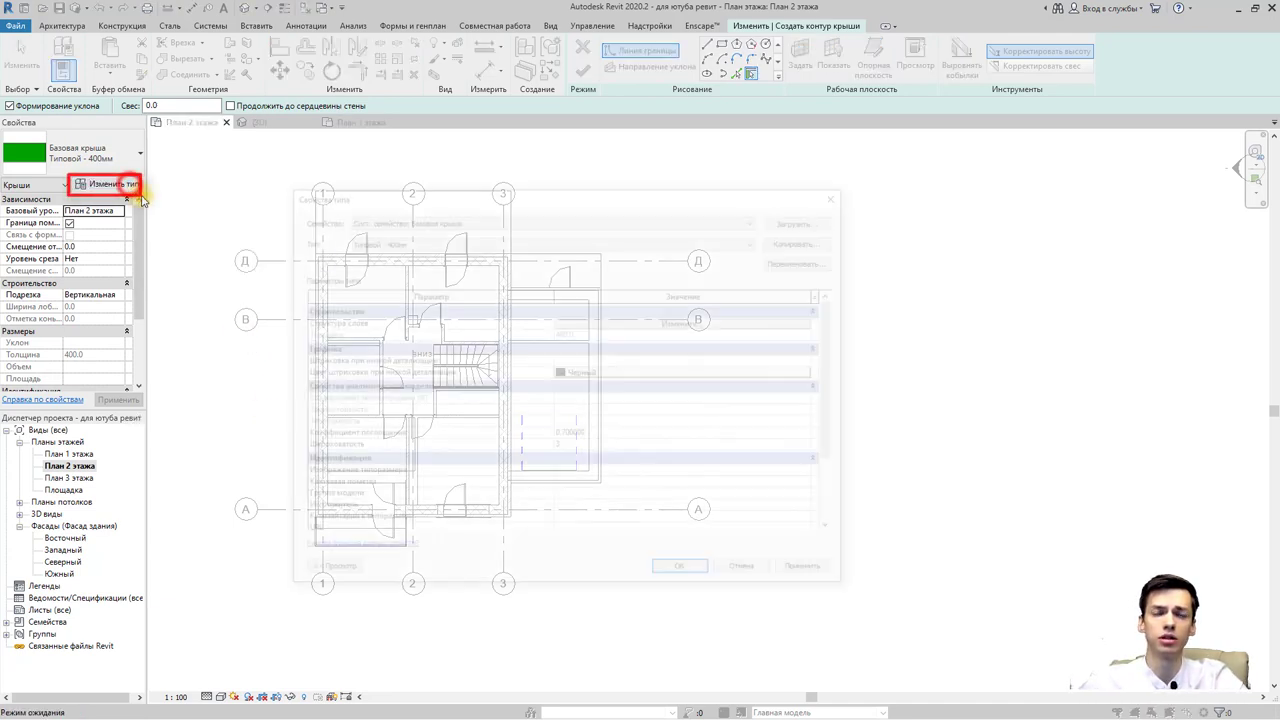
click(796, 244)
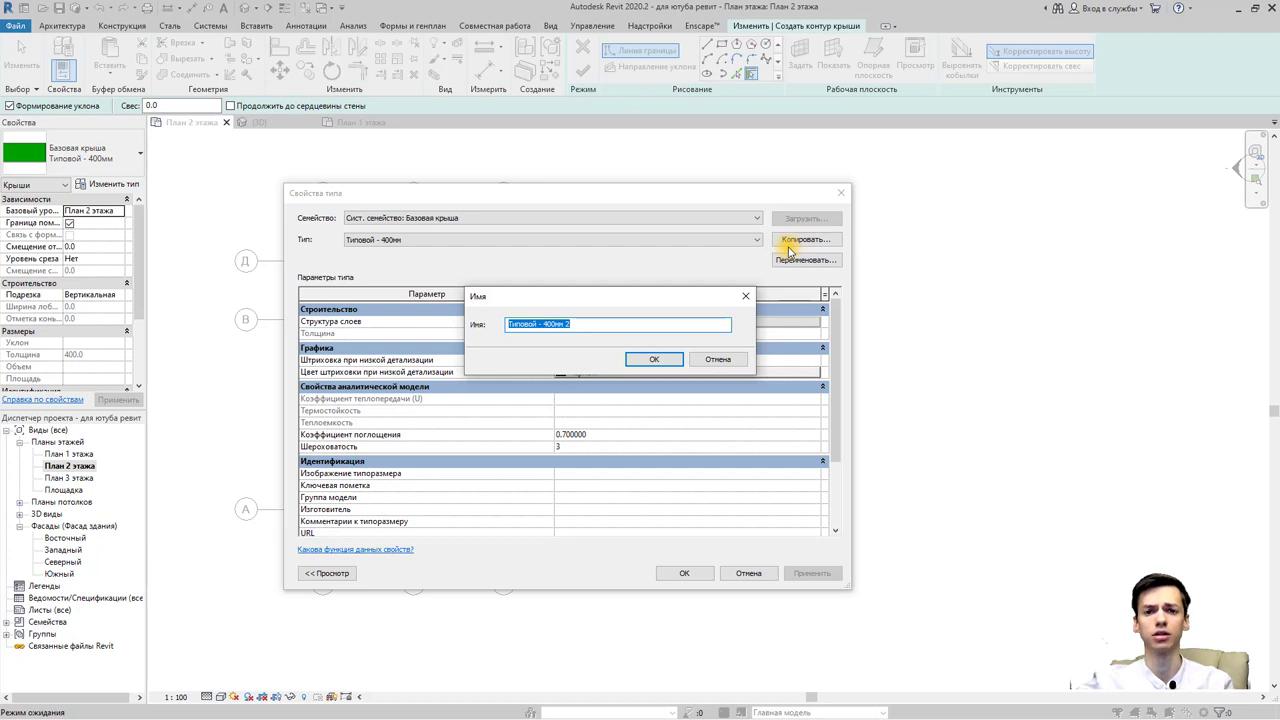
text(те)
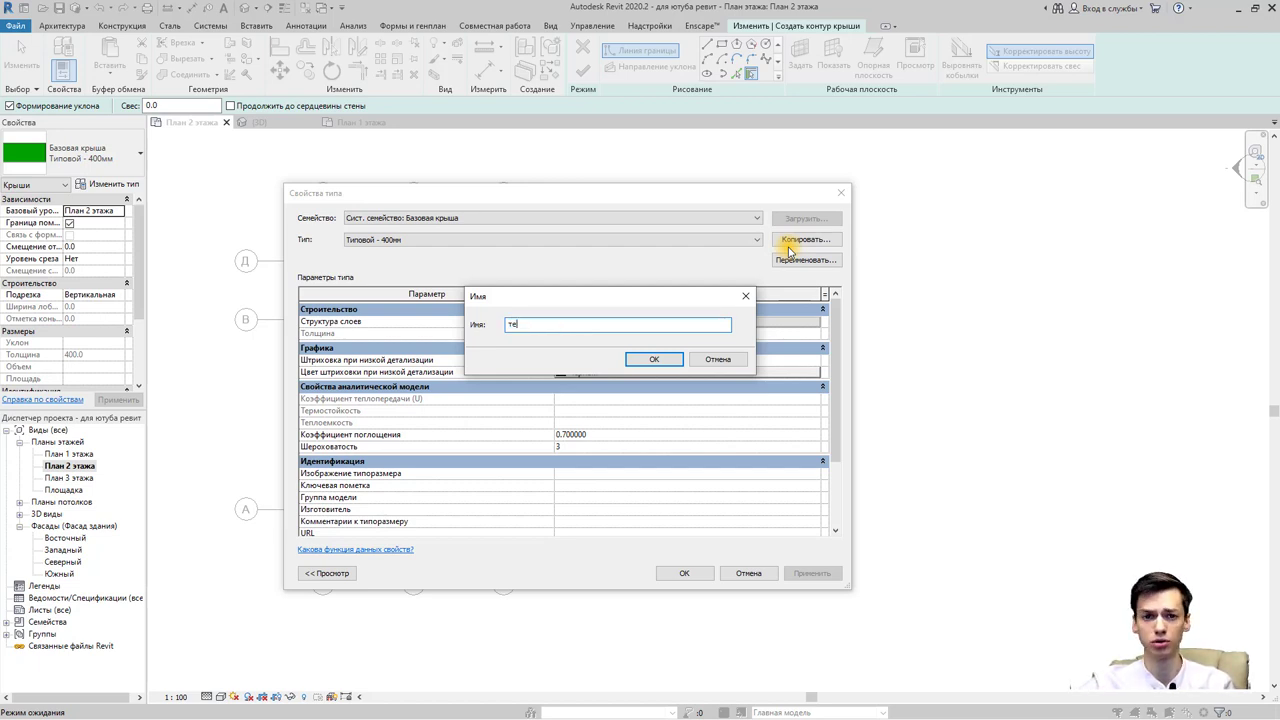
text(плая крыша)
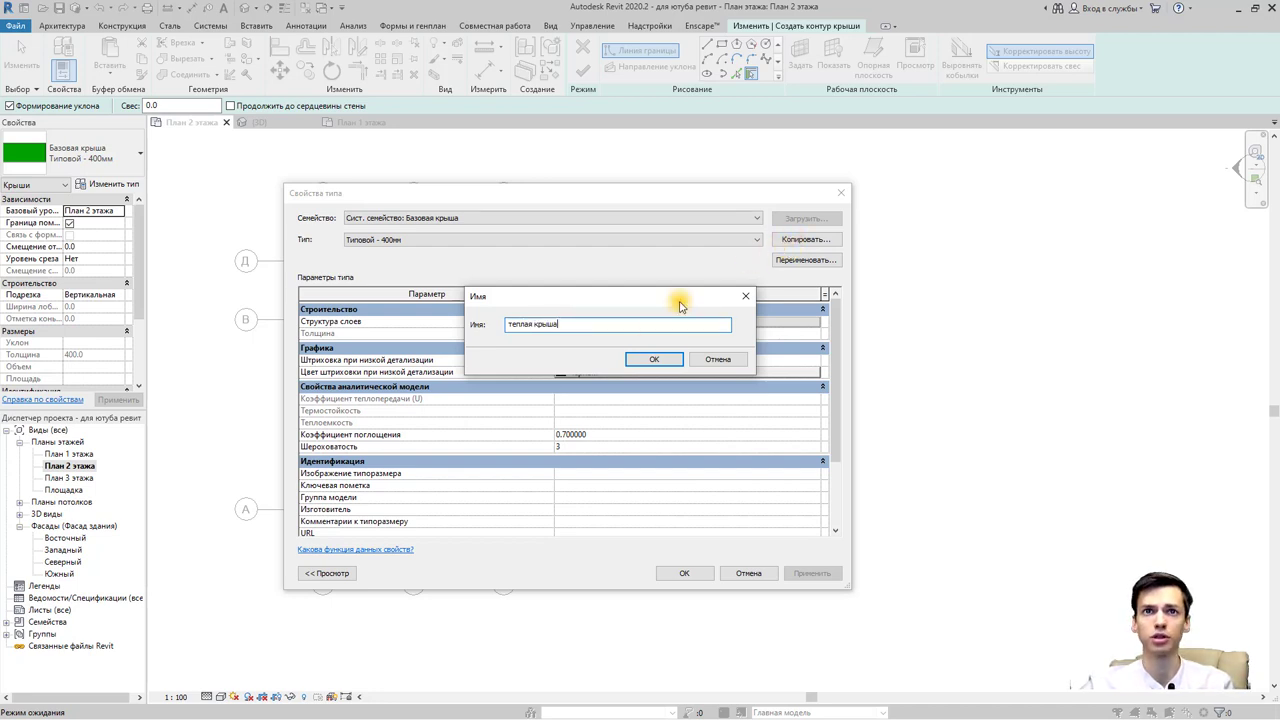
click(646, 359)
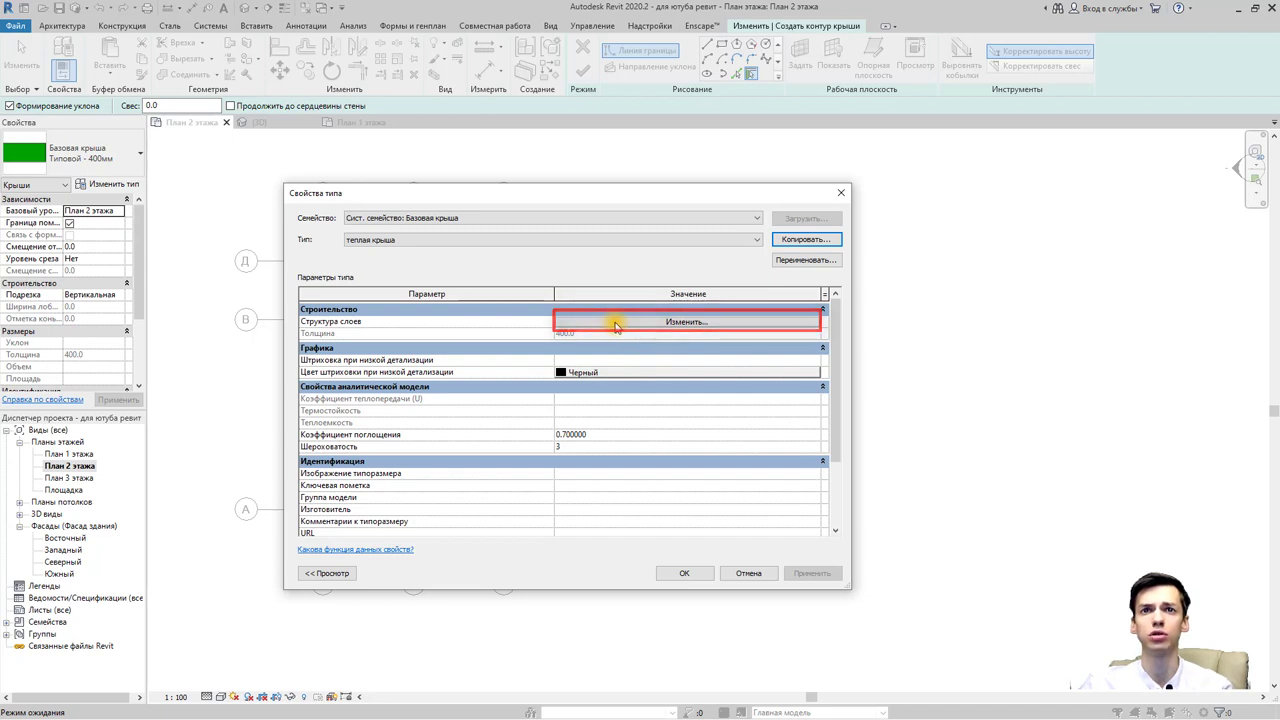
Insert eight 0.0-thick layers into the теплая крыша structure and enlarge the assembly dialog.
click(614, 323)
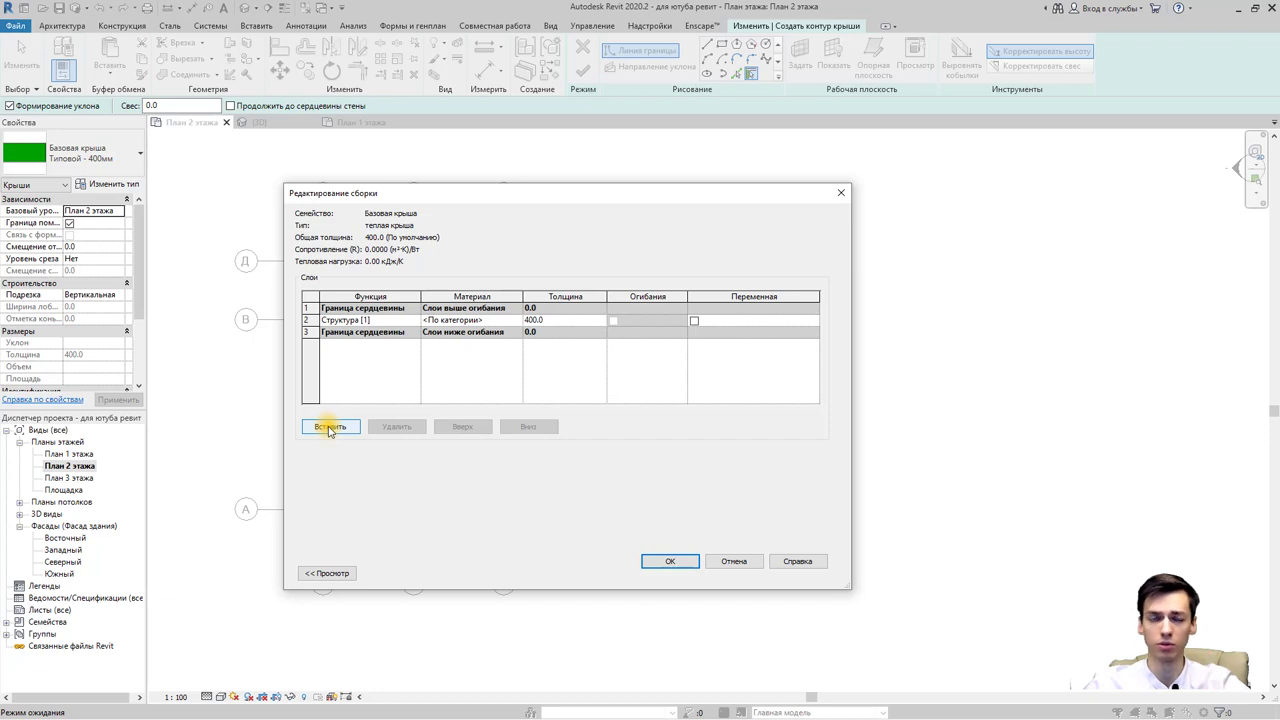
click(329, 427)
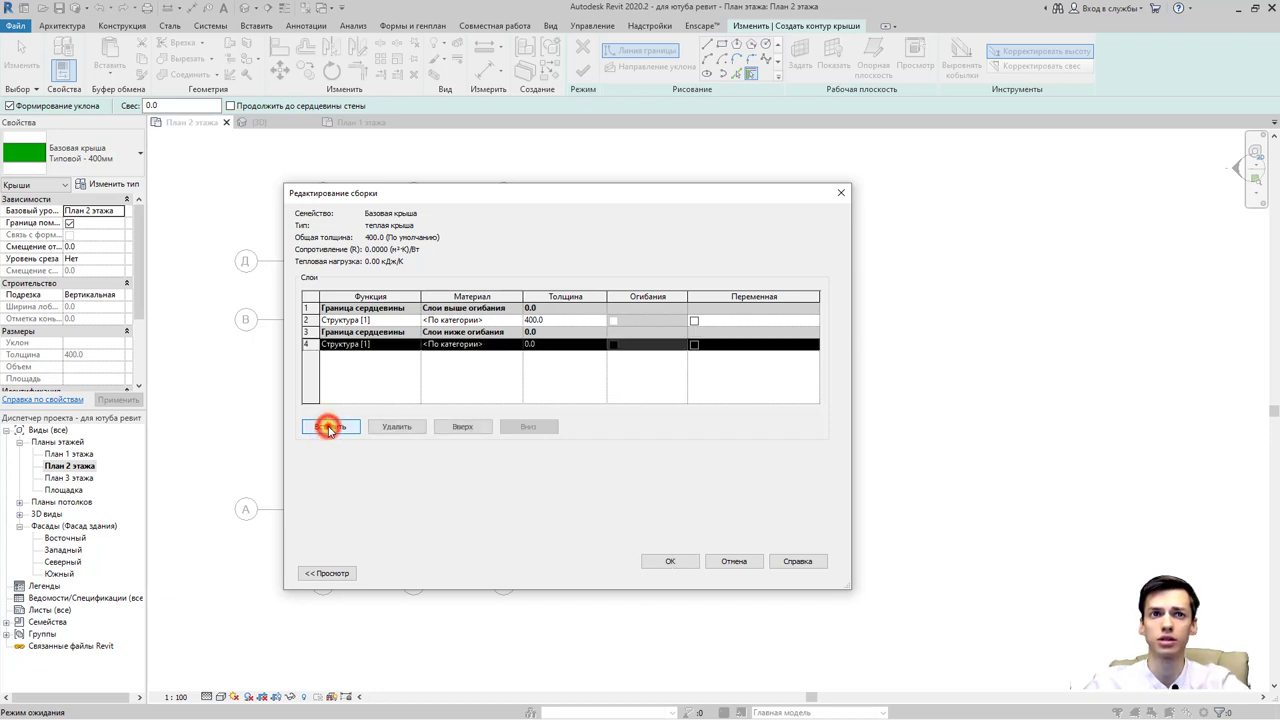
click(329, 427)
click(329, 427)
click(329, 427)
click(329, 427)
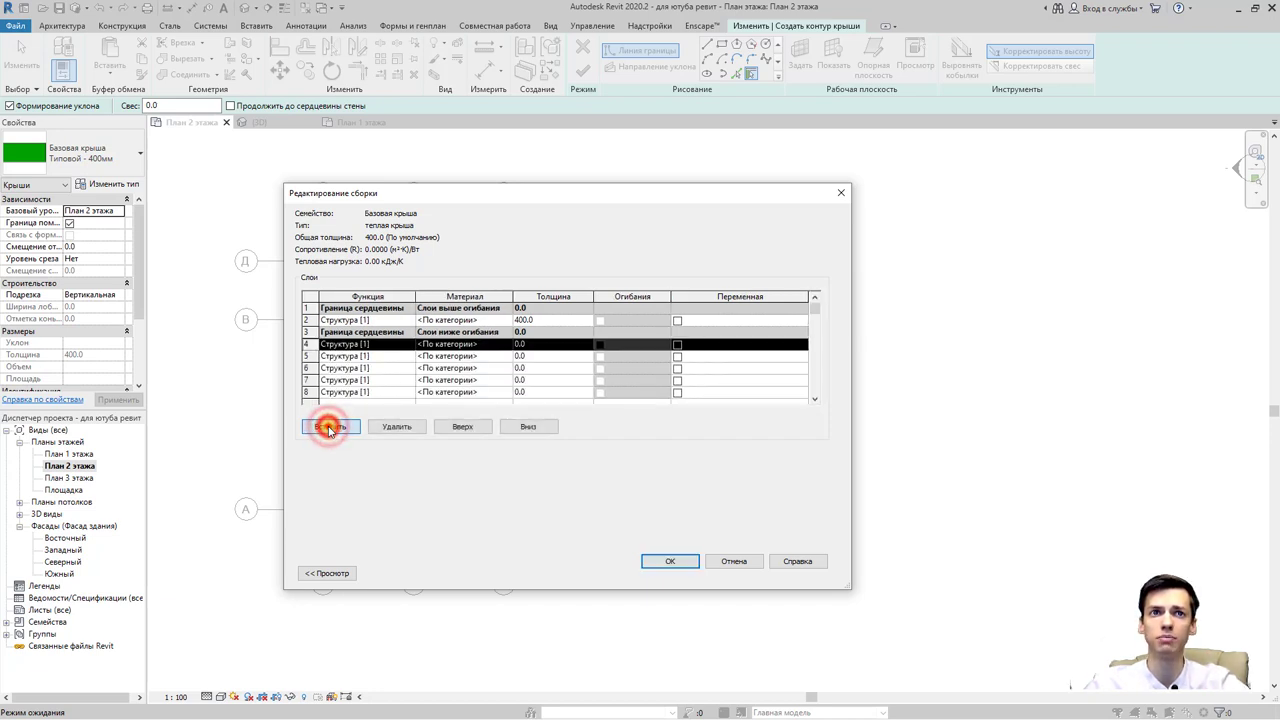
click(329, 427)
click(329, 427)
click(329, 427)
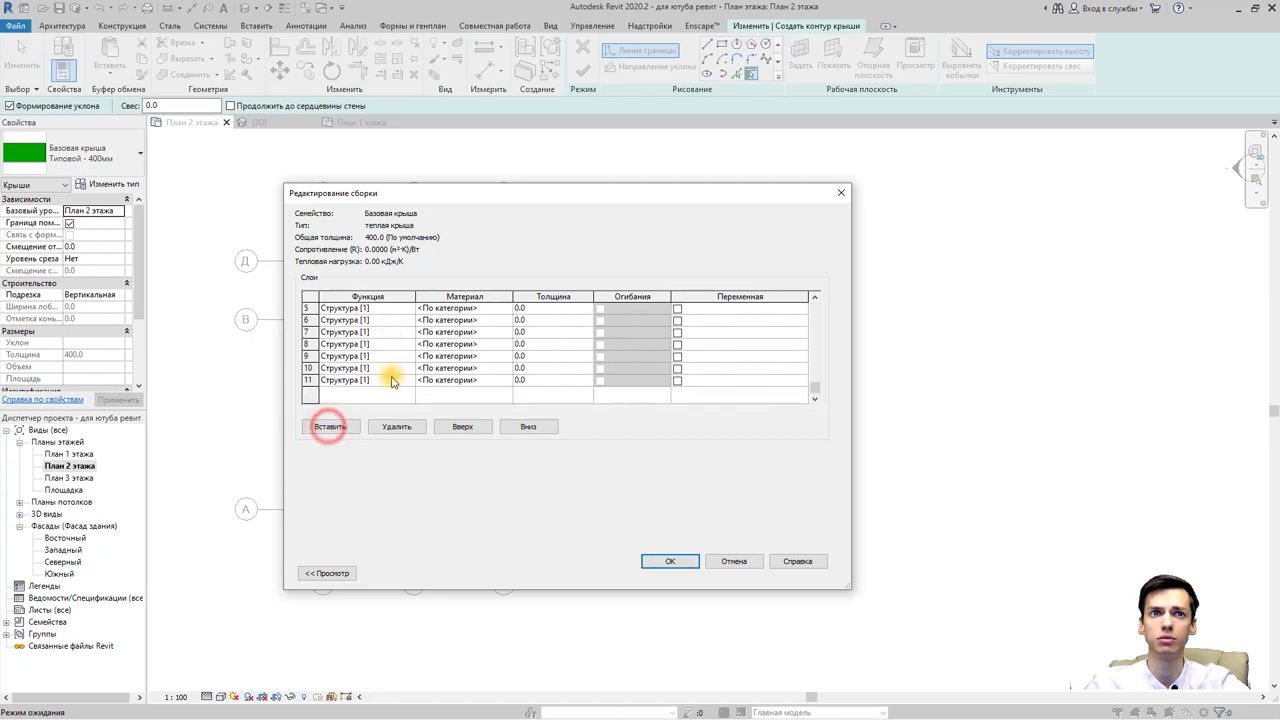
drag(340, 185, 340, 70)
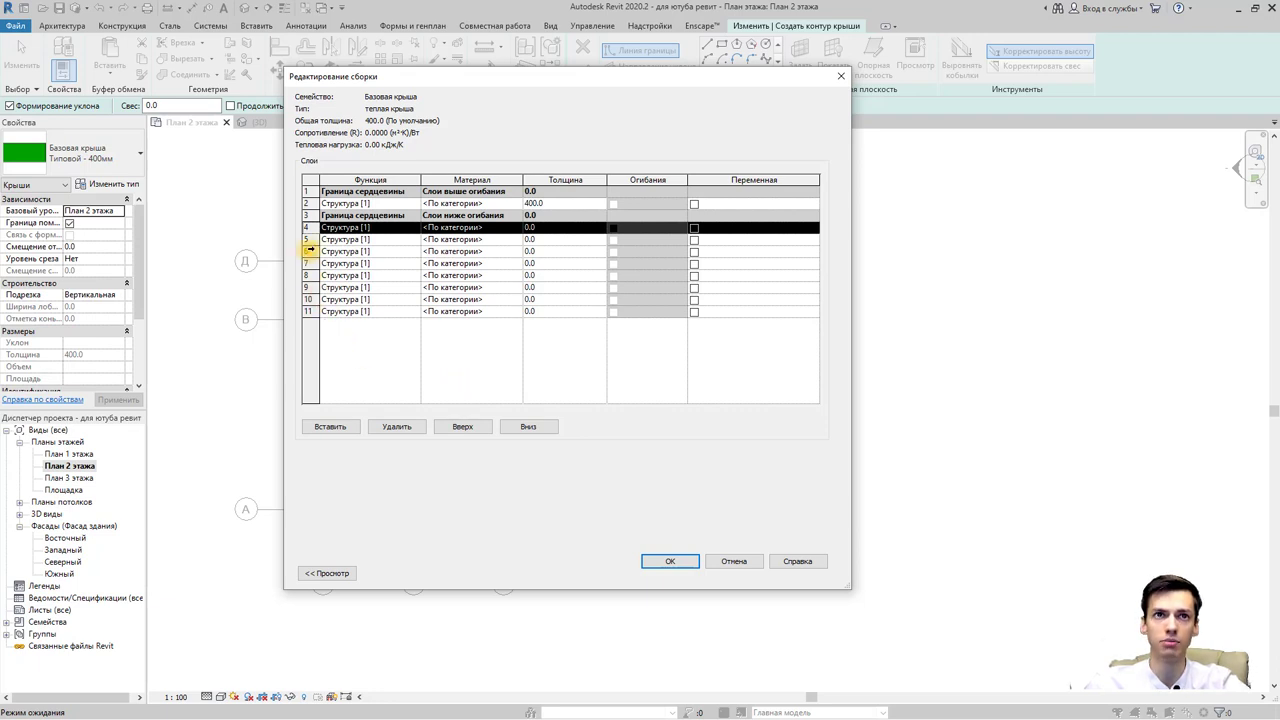
Move several empty layers from below the core up above the core boundary.
click(309, 240)
click(461, 427)
click(461, 427)
click(461, 427)
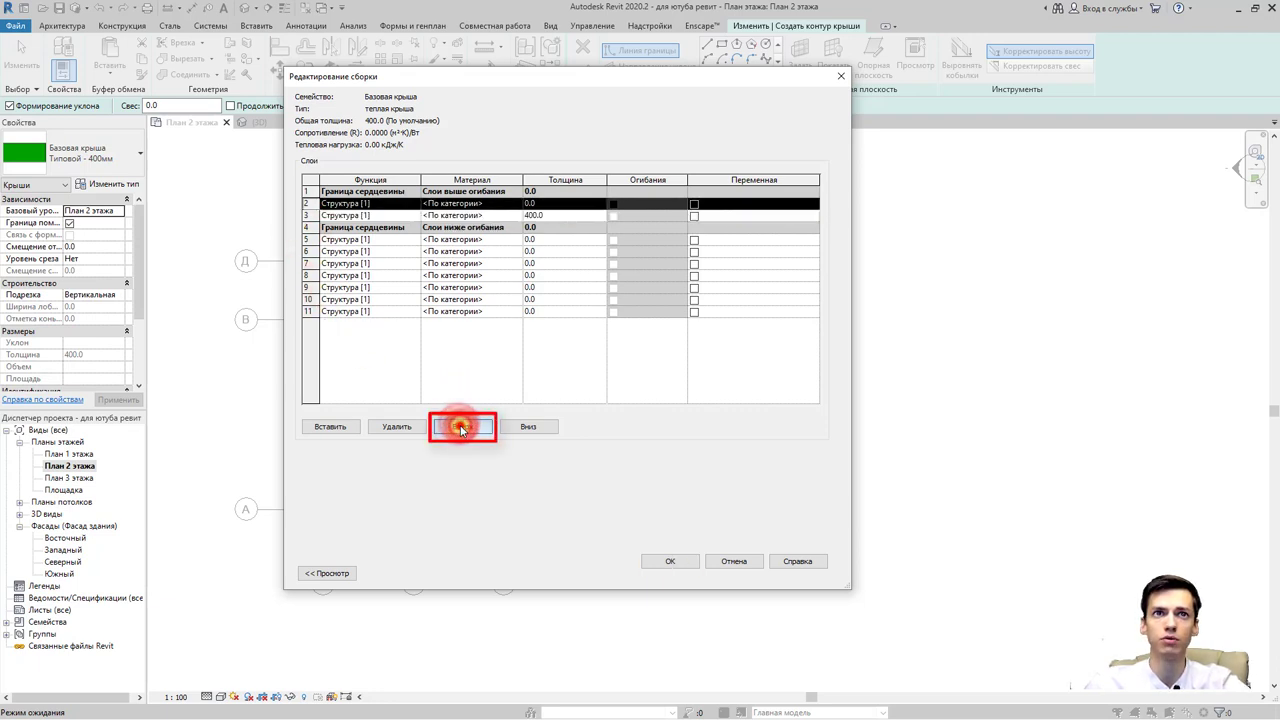
click(461, 427)
click(309, 240)
click(462, 427)
click(462, 427)
click(462, 427)
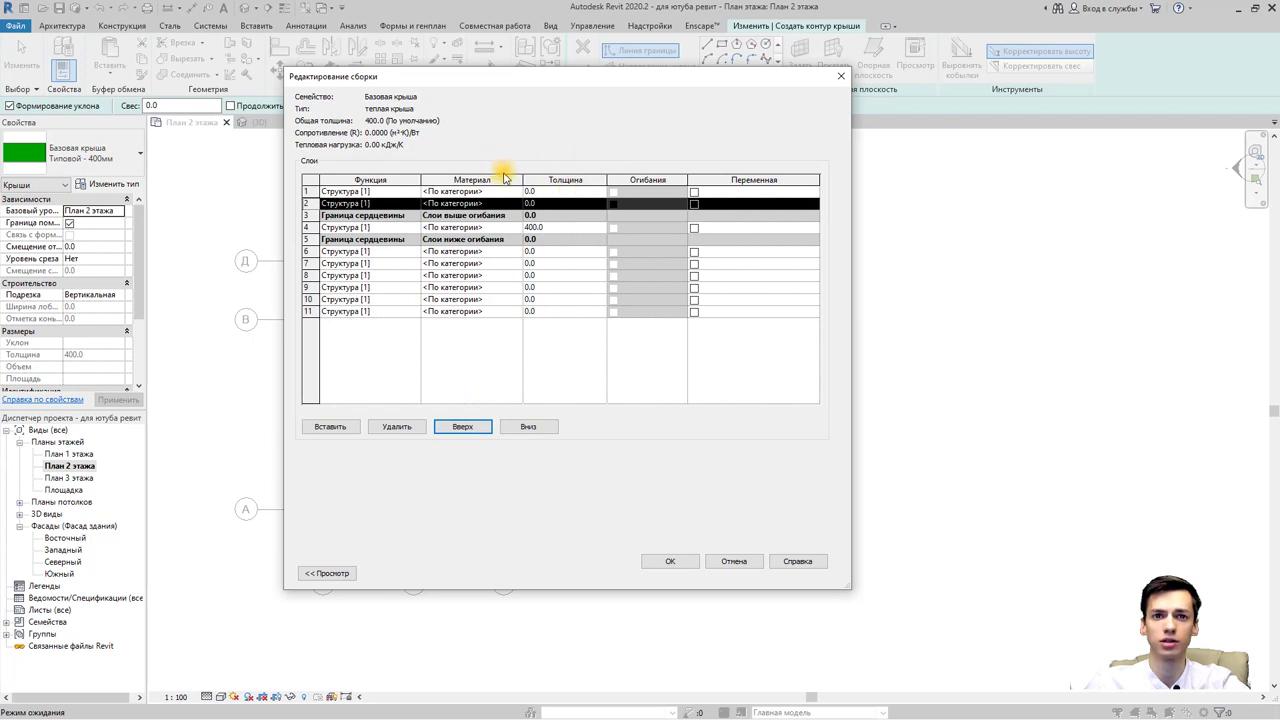
click(306, 251)
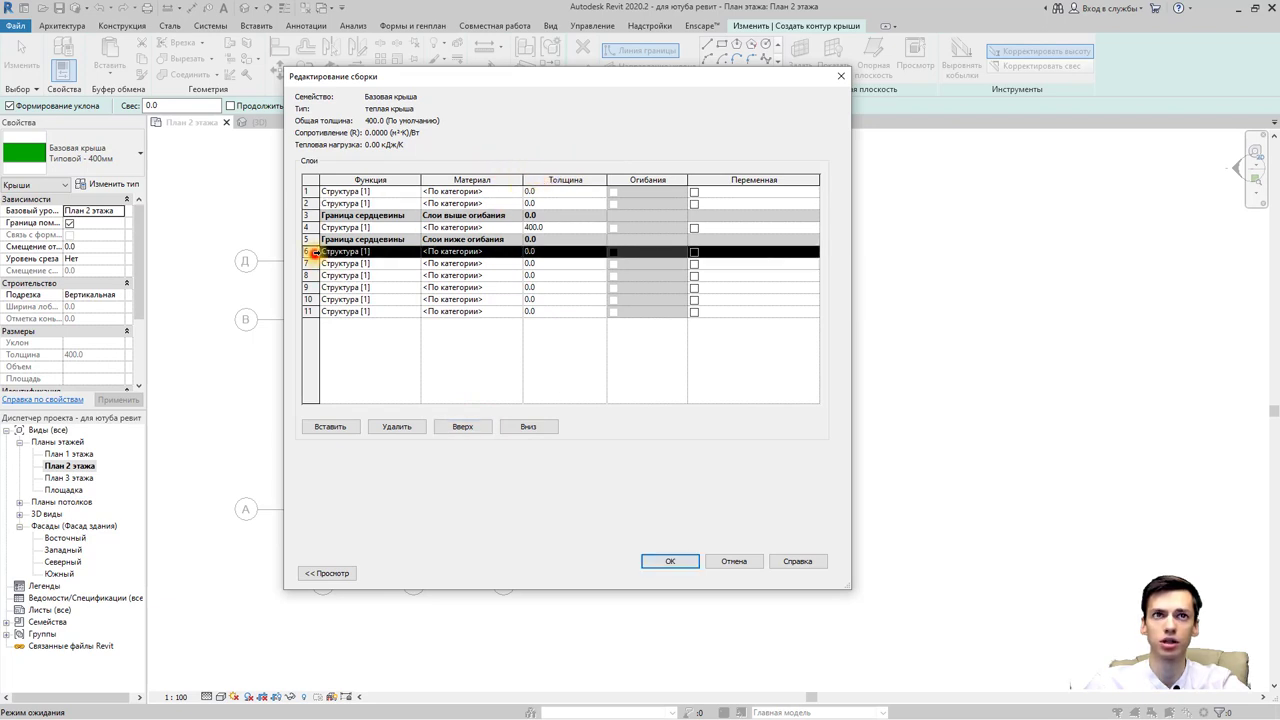
click(462, 427)
click(462, 427)
click(462, 427)
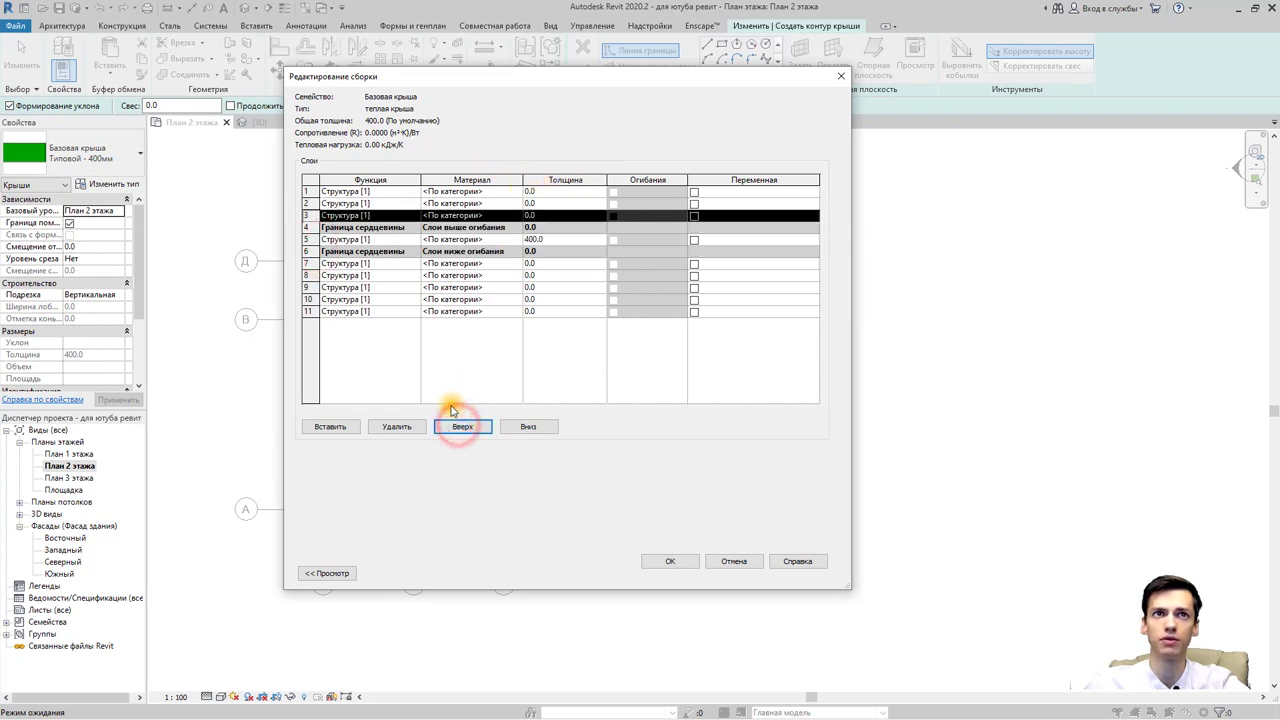
click(308, 263)
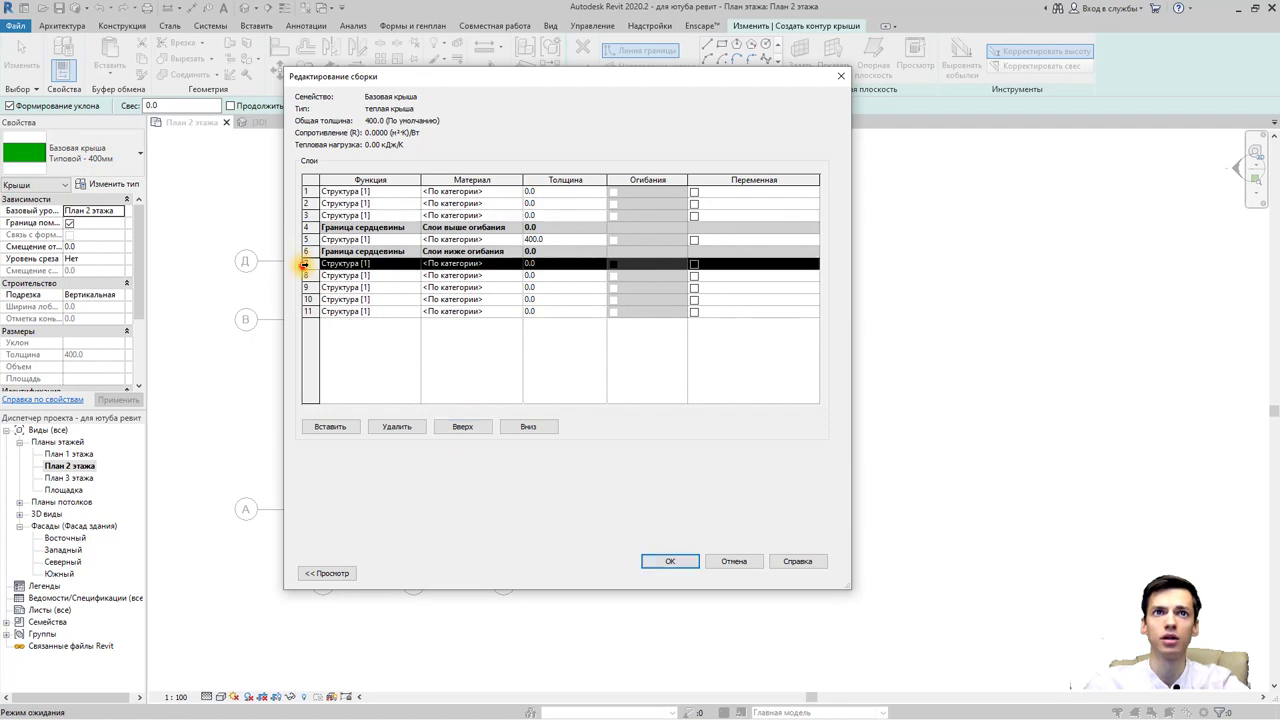
click(455, 427)
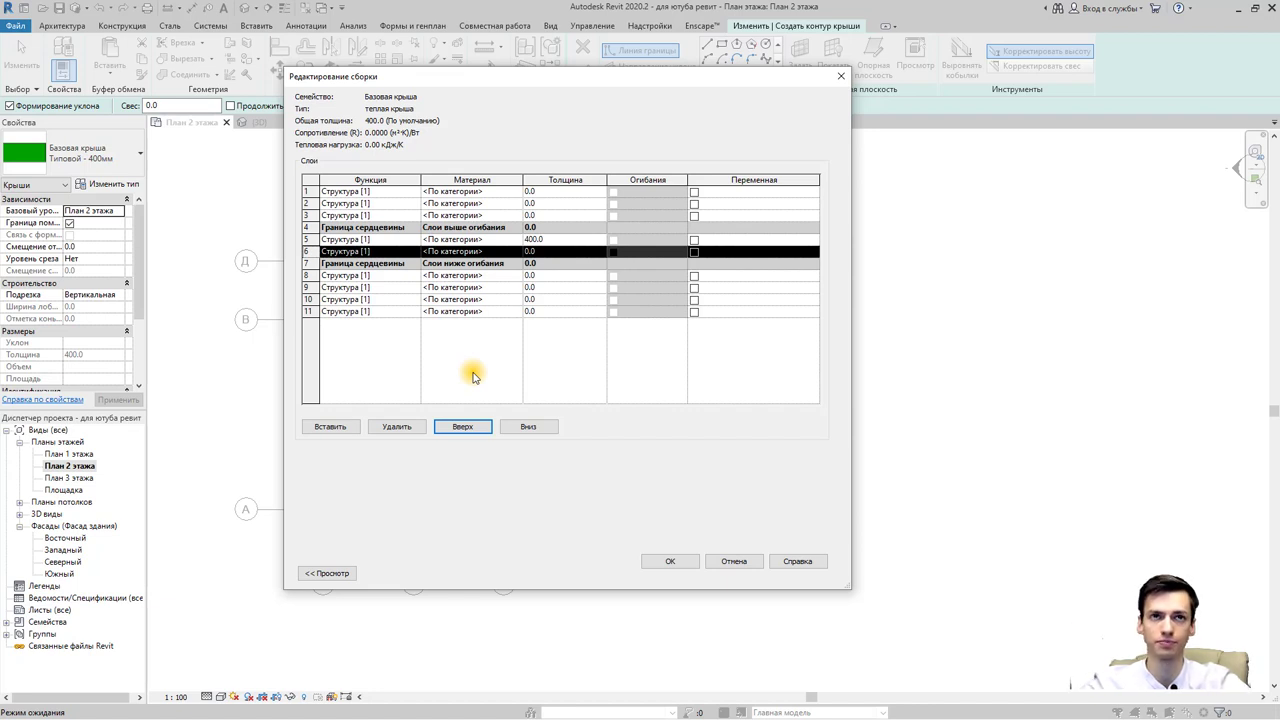
Delete the extra zero-thickness layer in row 6.
click(306, 240)
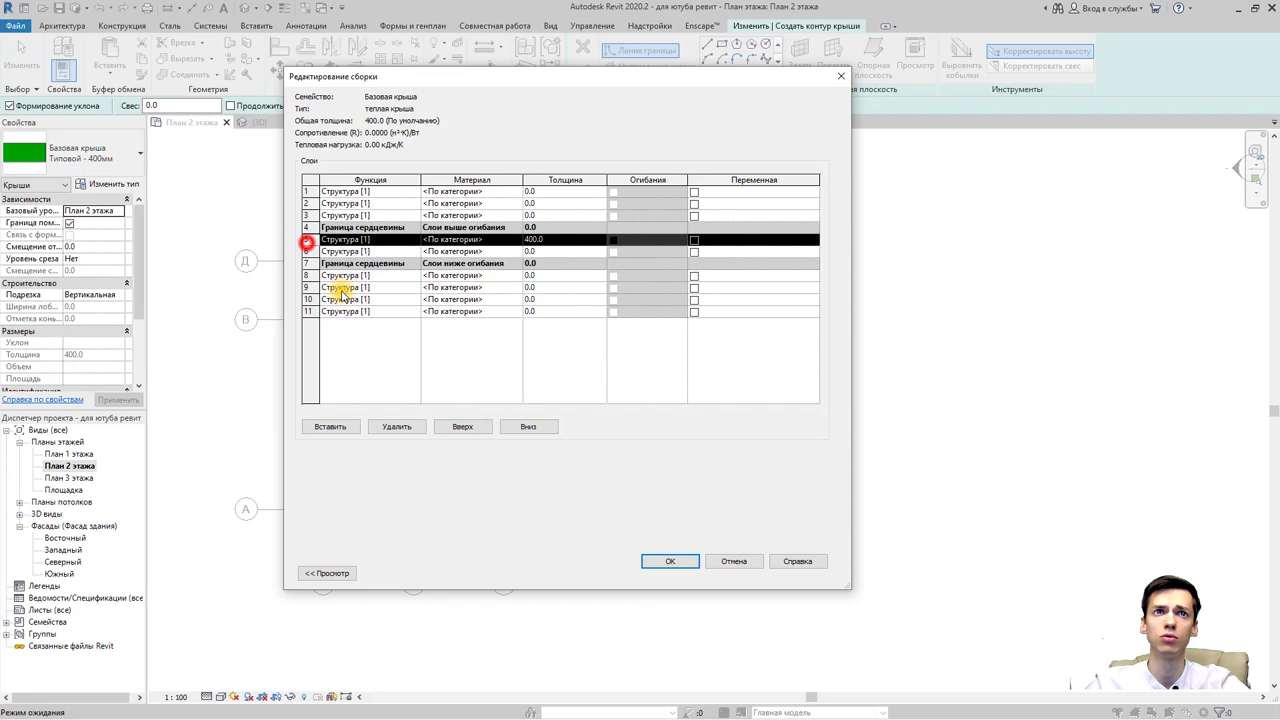
click(396, 427)
click(701, 366)
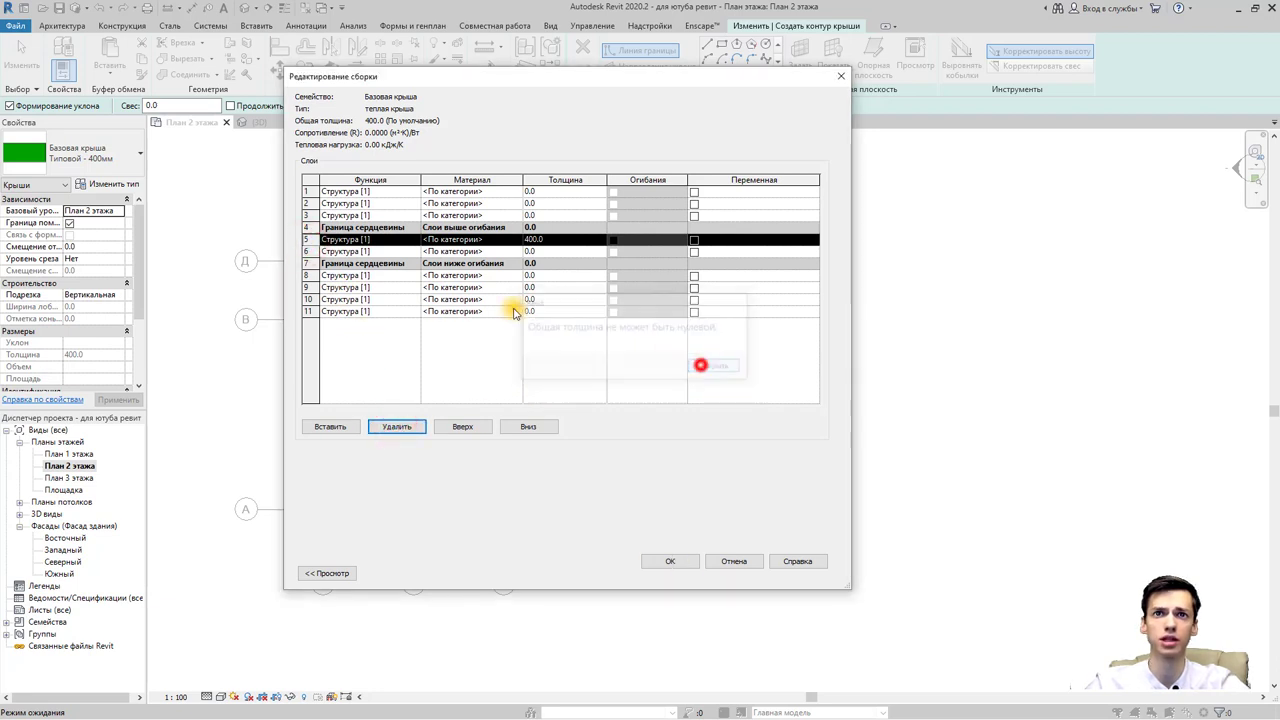
click(308, 252)
click(396, 427)
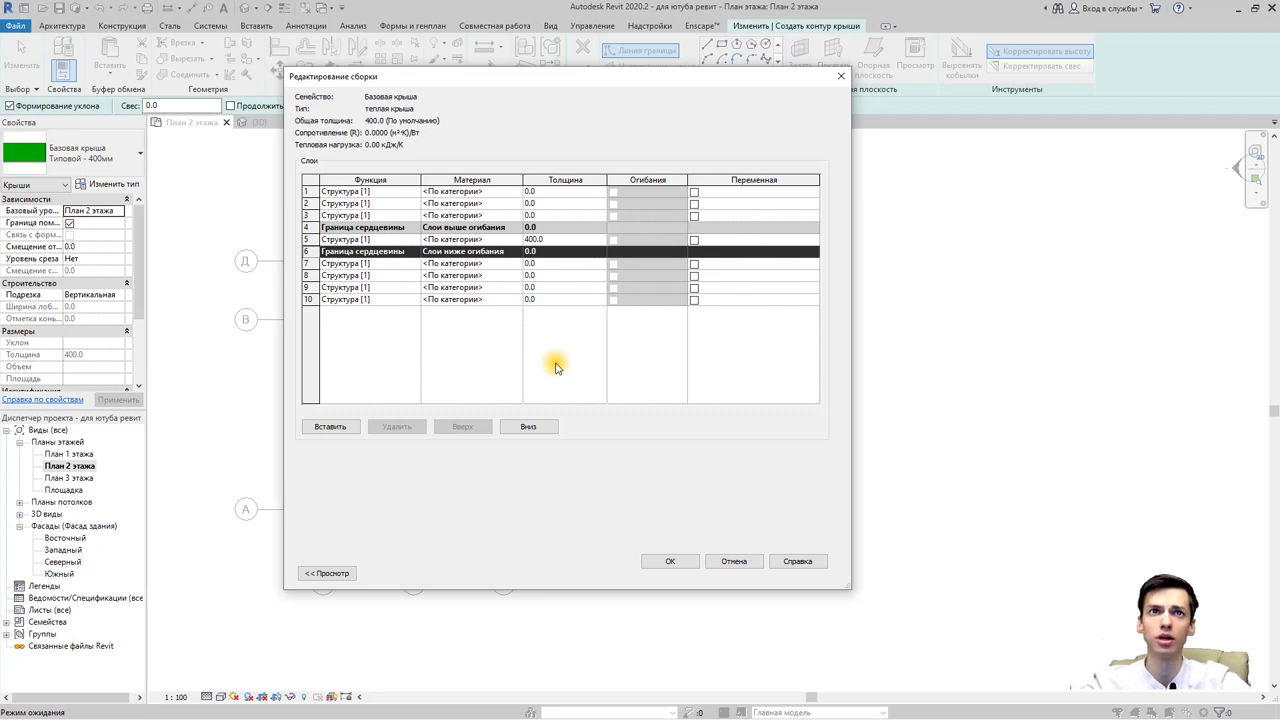
Set the top three layers to 20.0, 50.0 and 30.0, and move another layer above the core.
click(549, 195)
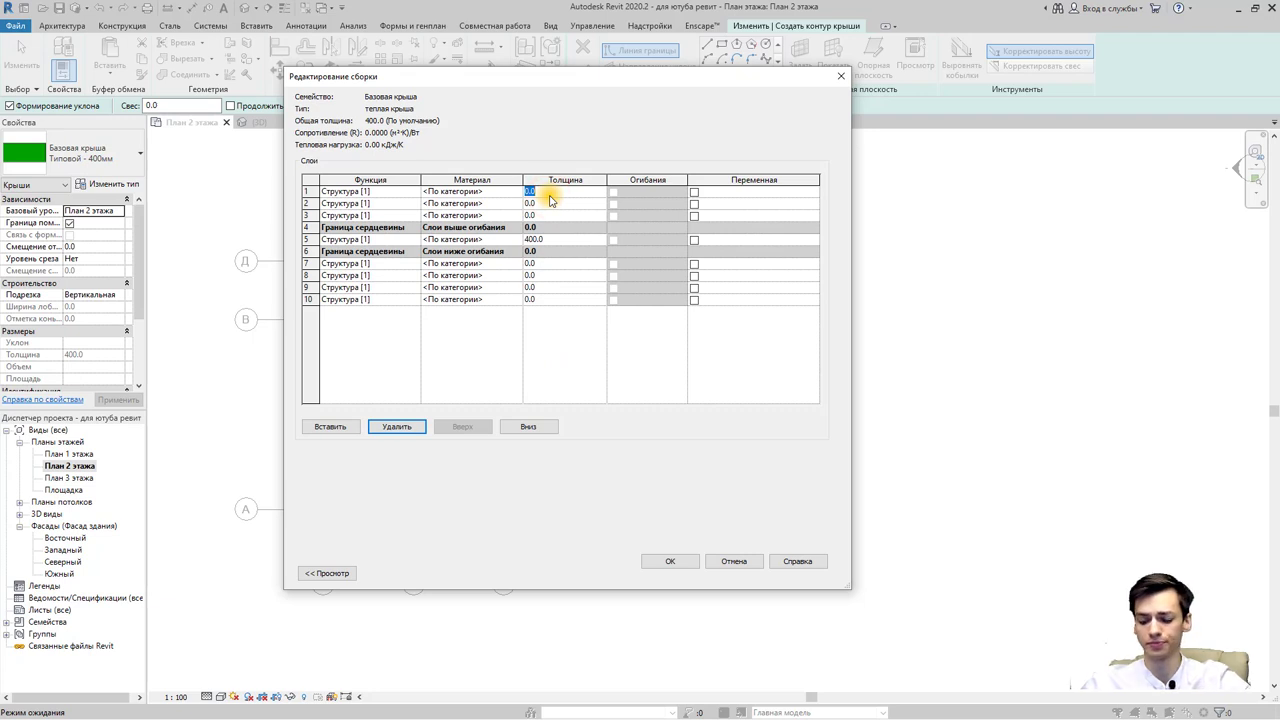
text(20)
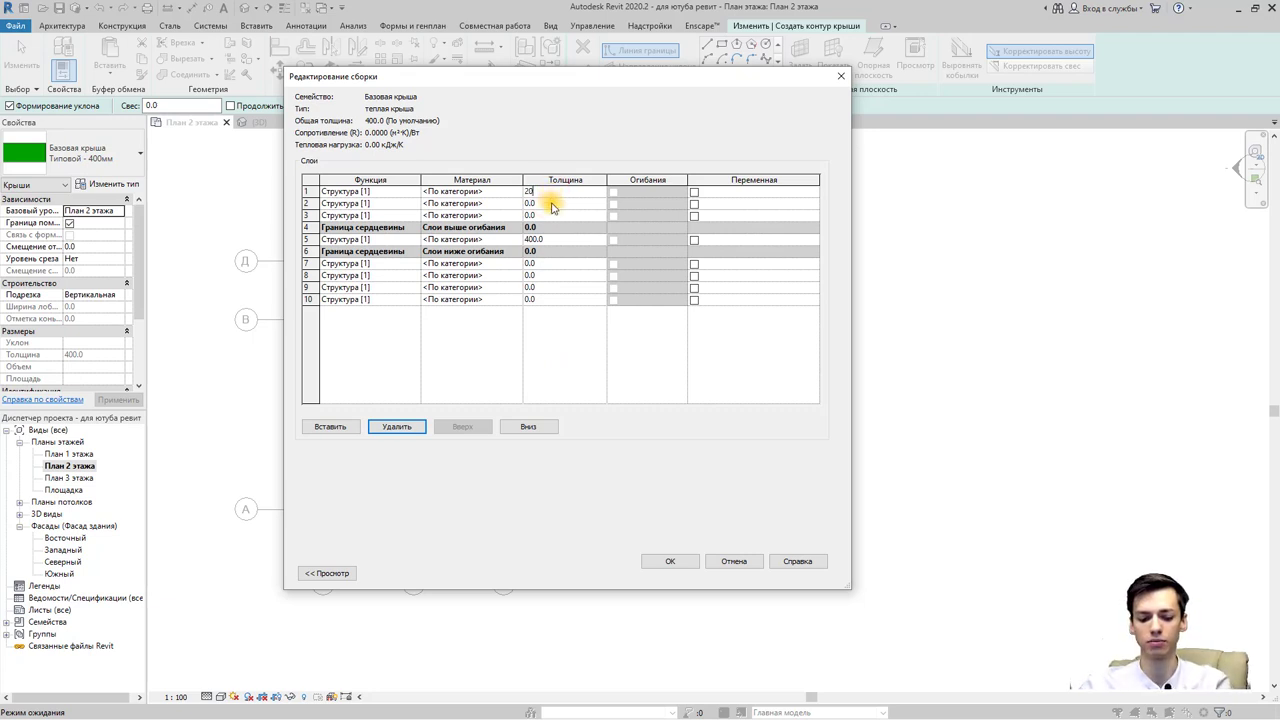
click(553, 206)
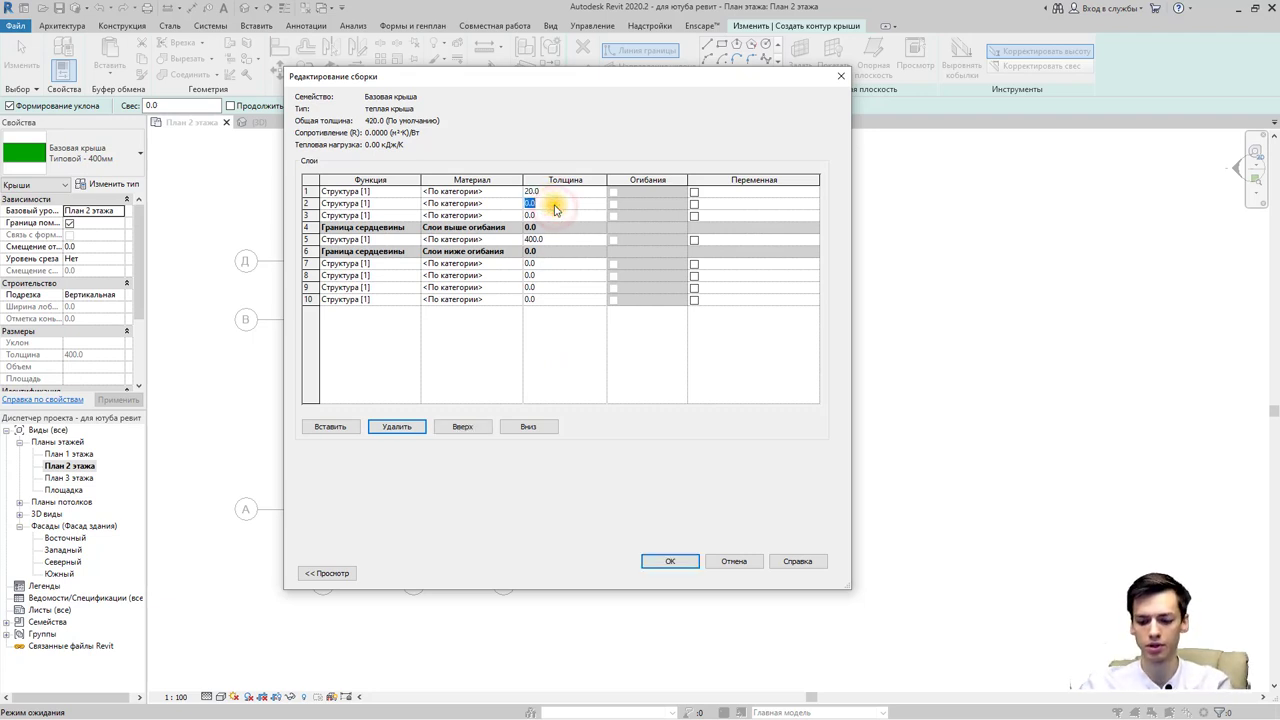
text(50)
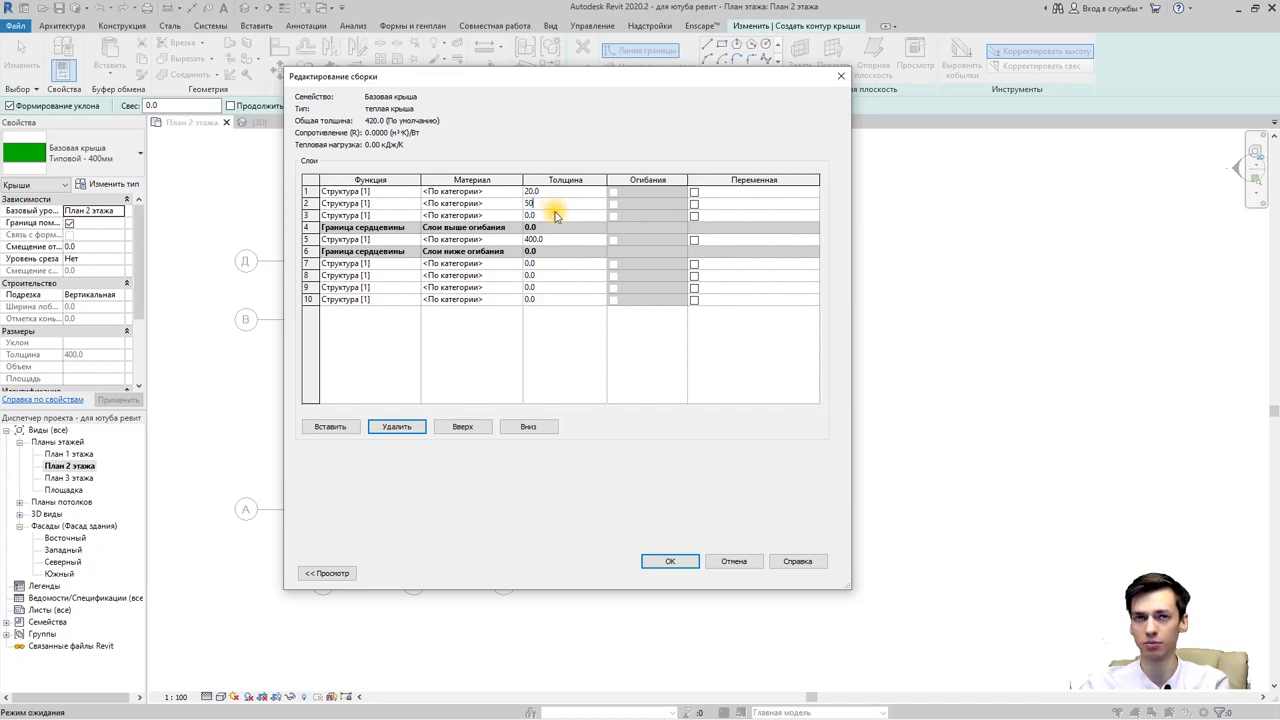
click(555, 216)
text(30)
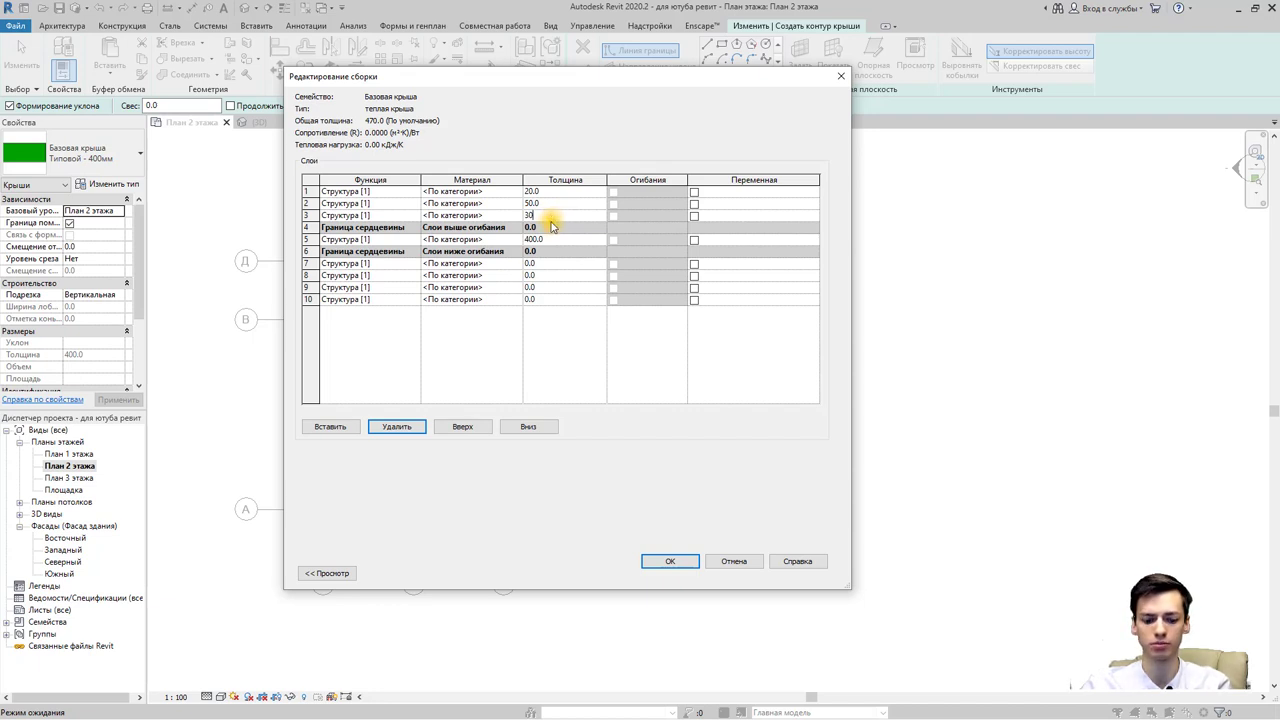
click(312, 263)
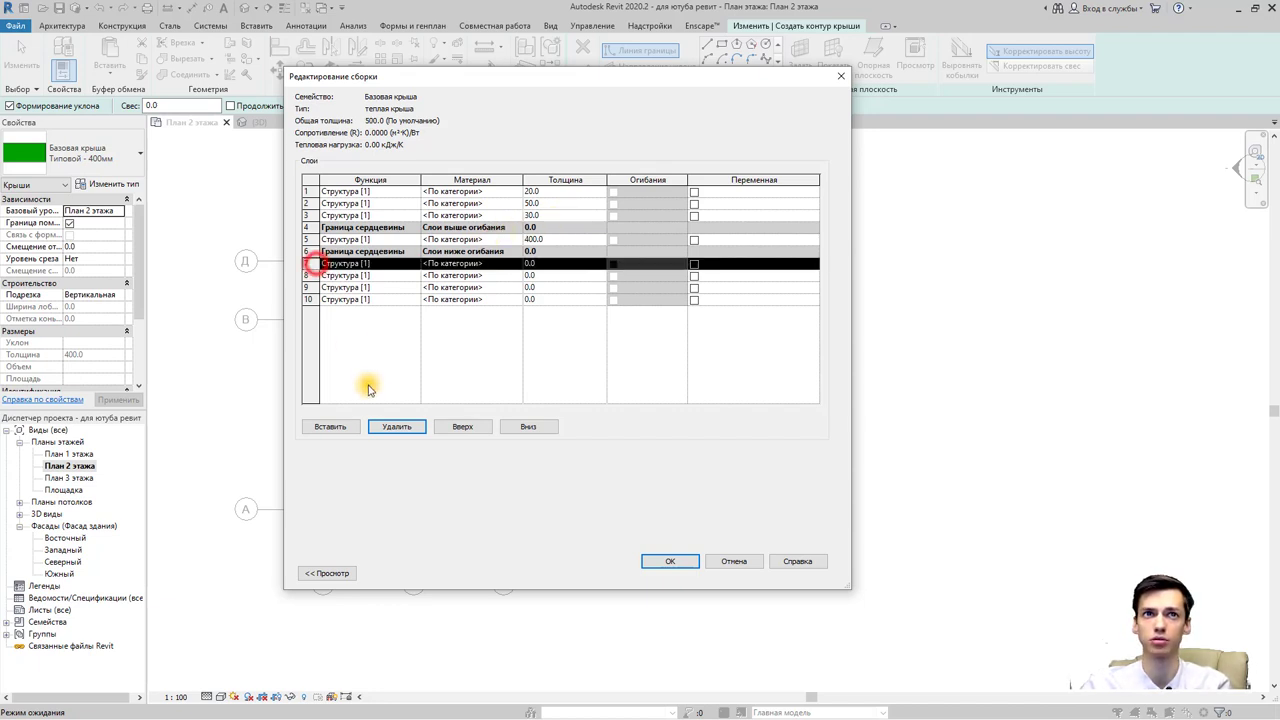
click(462, 427)
click(462, 428)
click(463, 430)
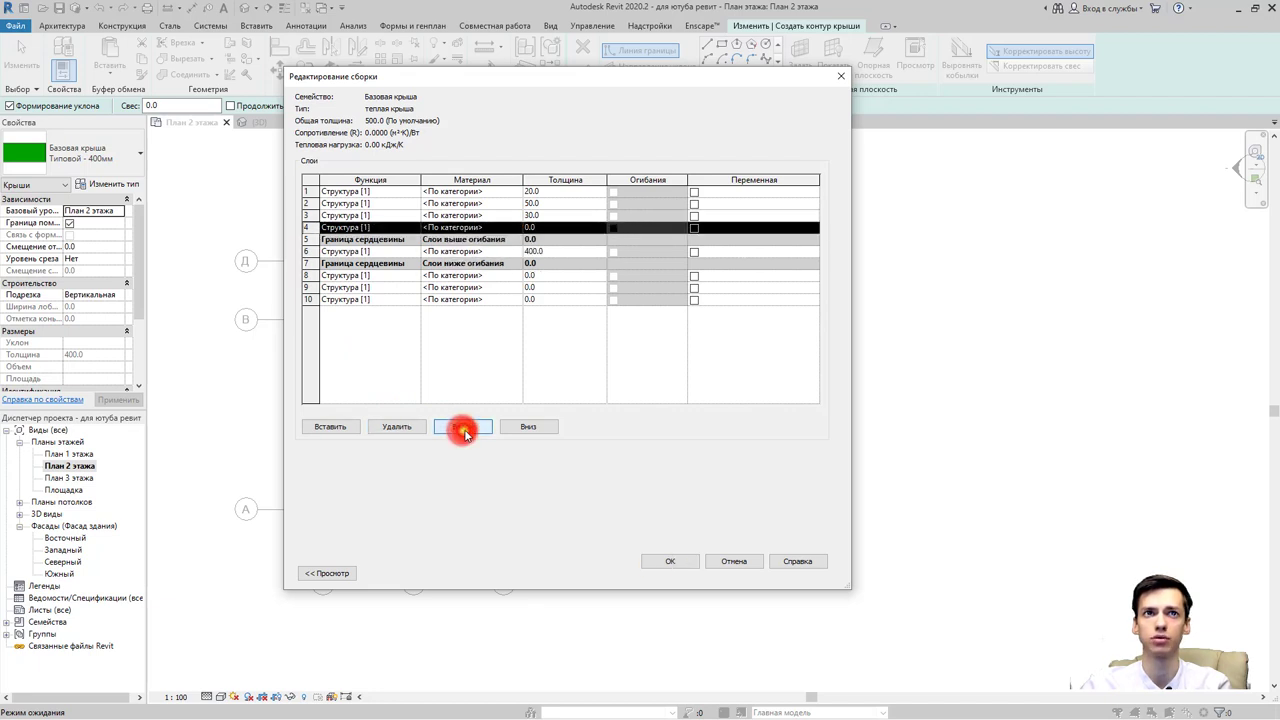
Change the core structure layer thickness from 400.0 to 150.0.
click(538, 227)
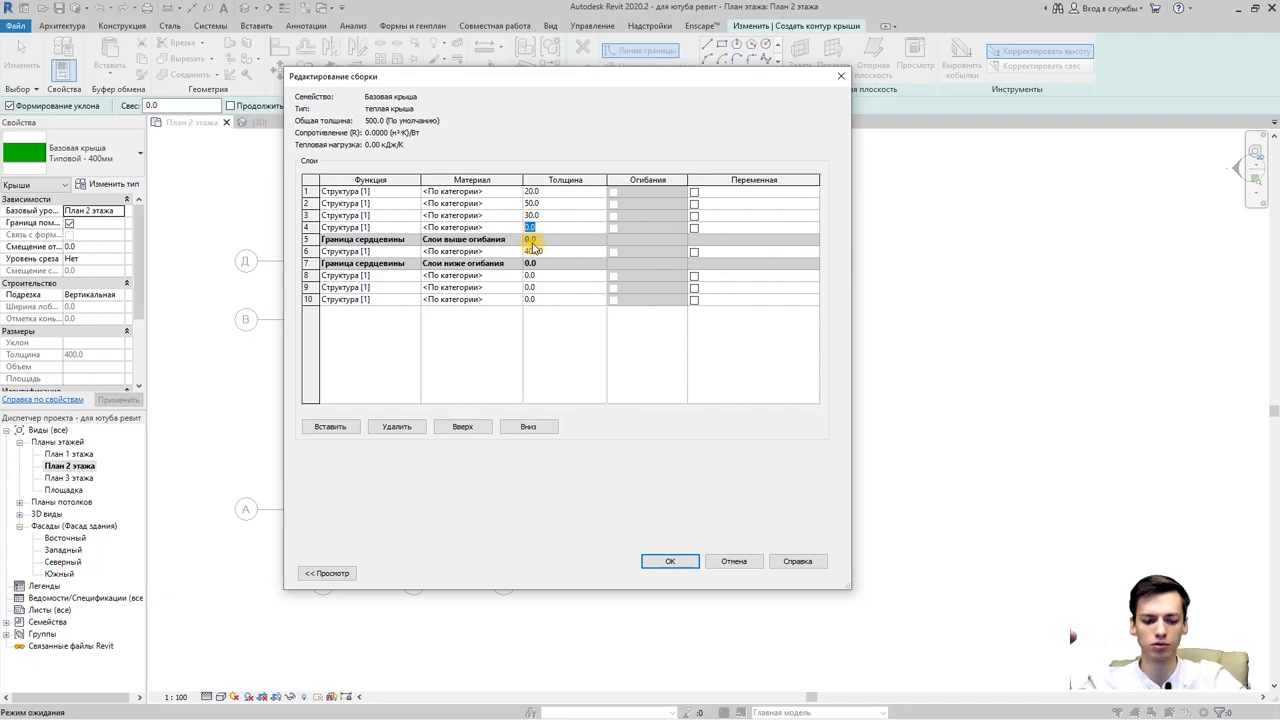
click(549, 251)
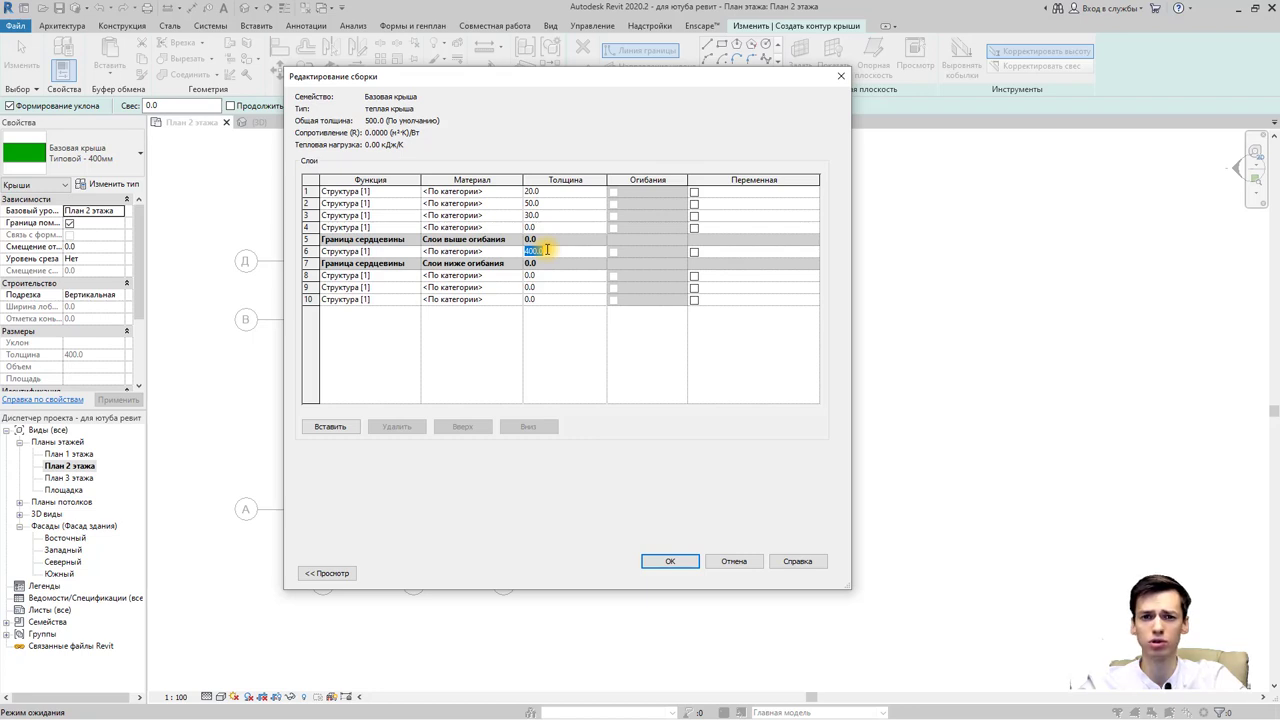
text(150)
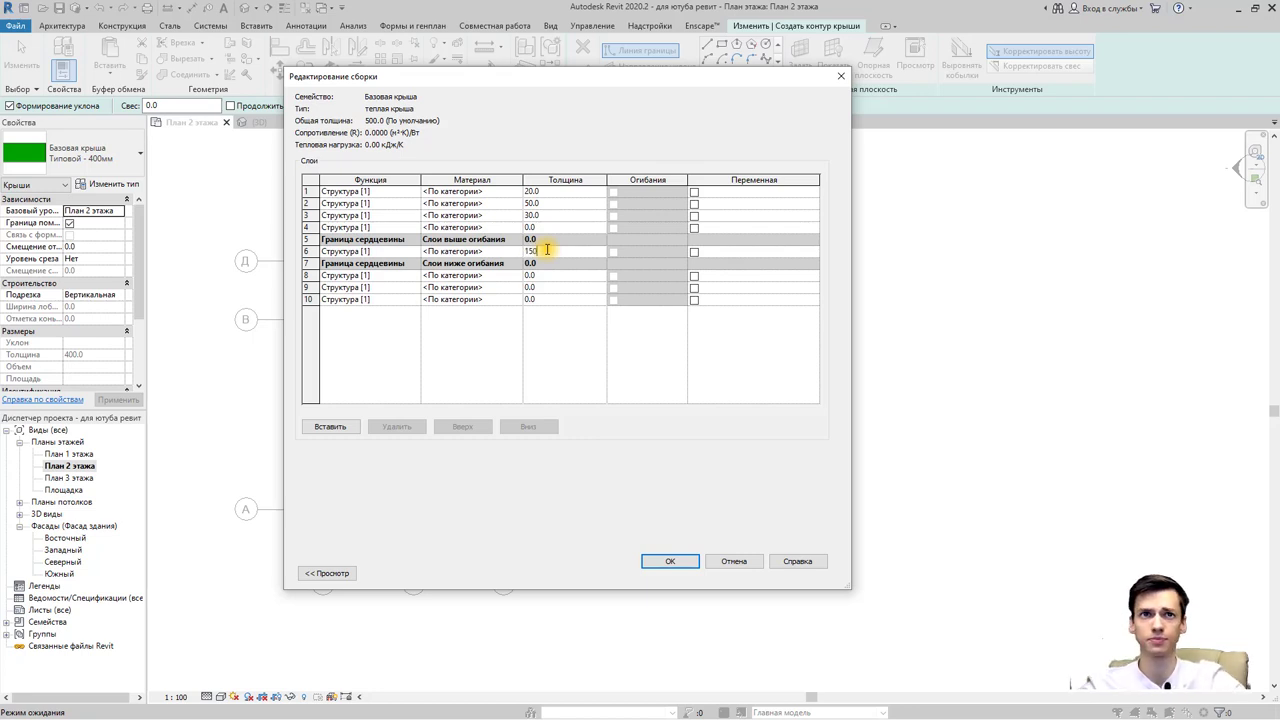
click(562, 279)
click(562, 277)
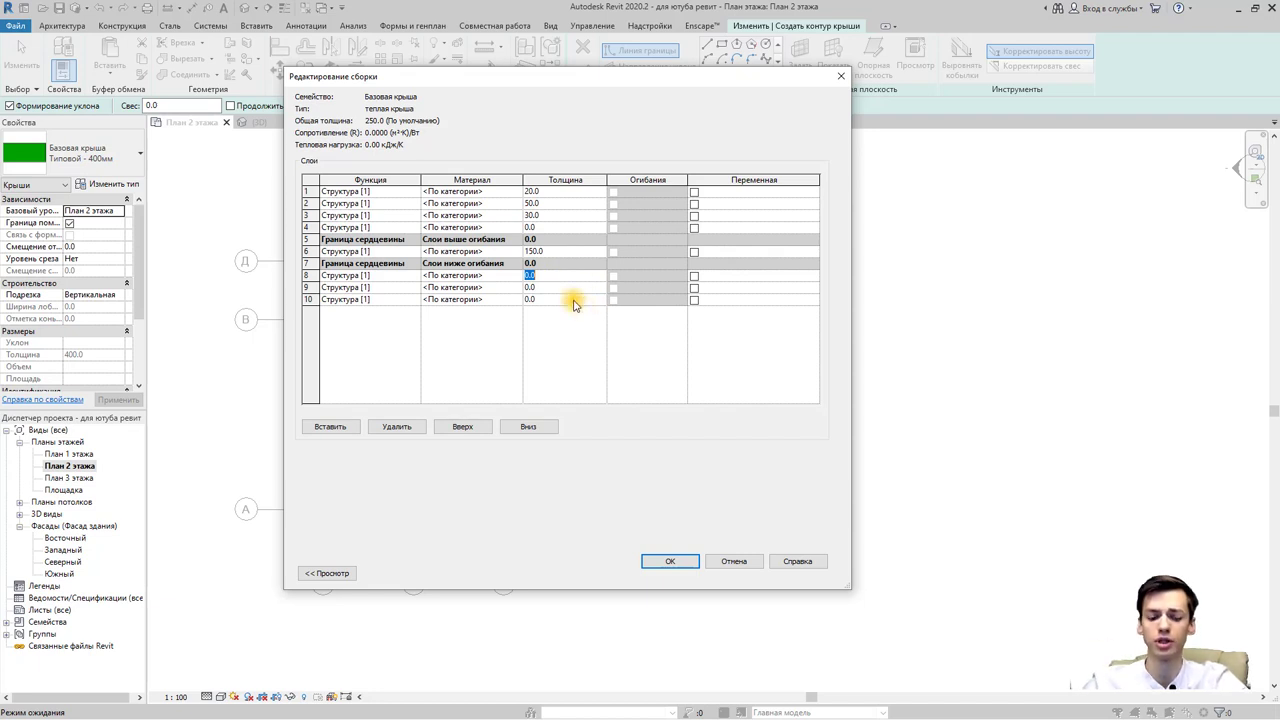
Give row 9 a thickness of 30 and the bottom layer 9.5.
click(568, 288)
text(30)
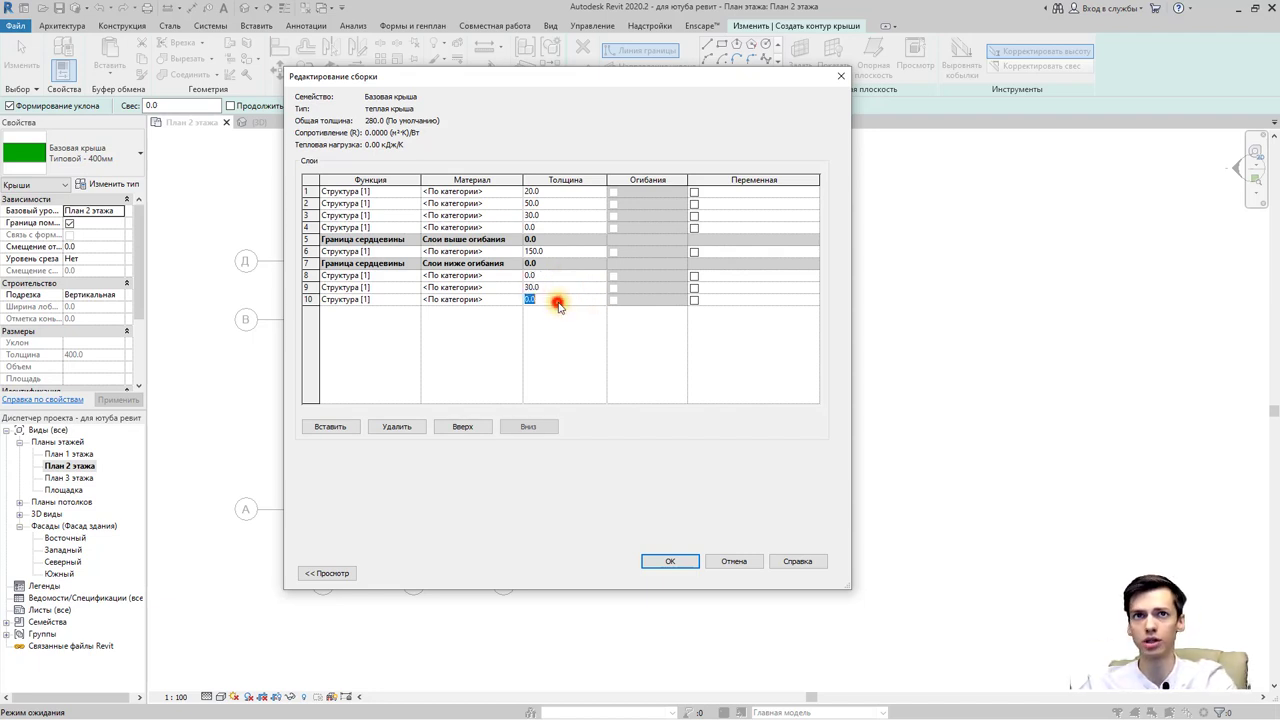
click(557, 300)
text(9)
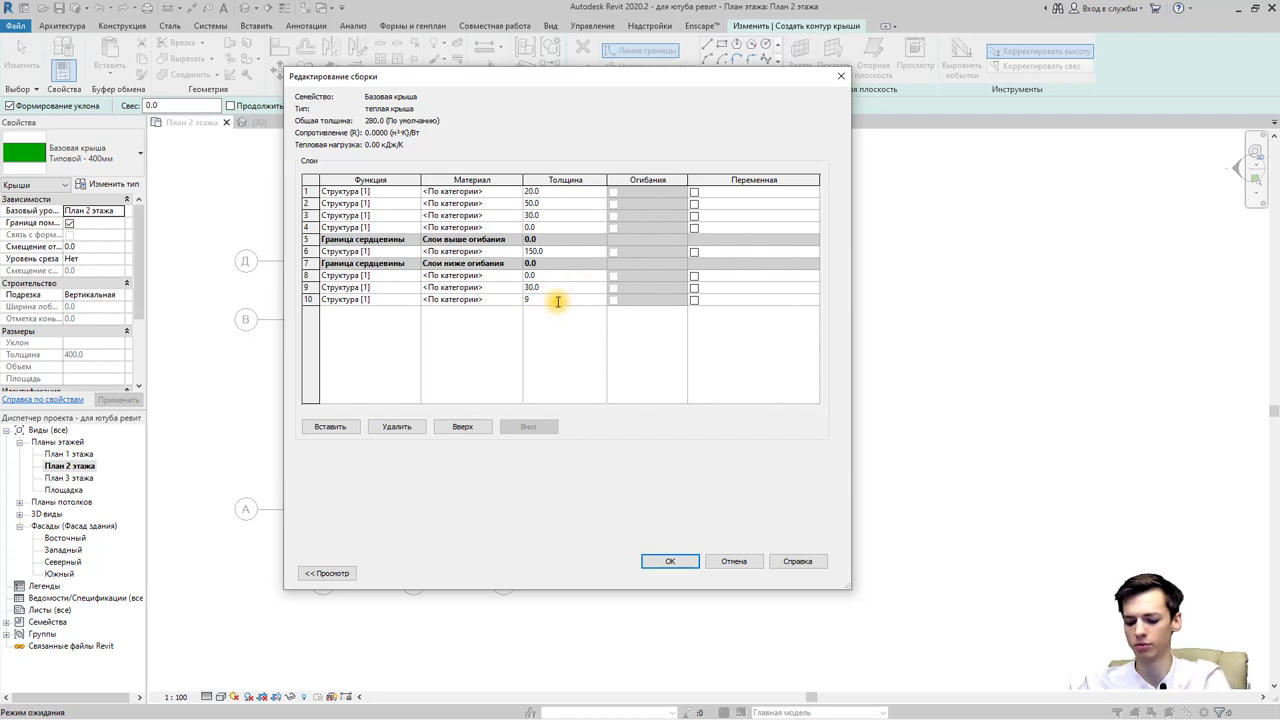
text(.5)
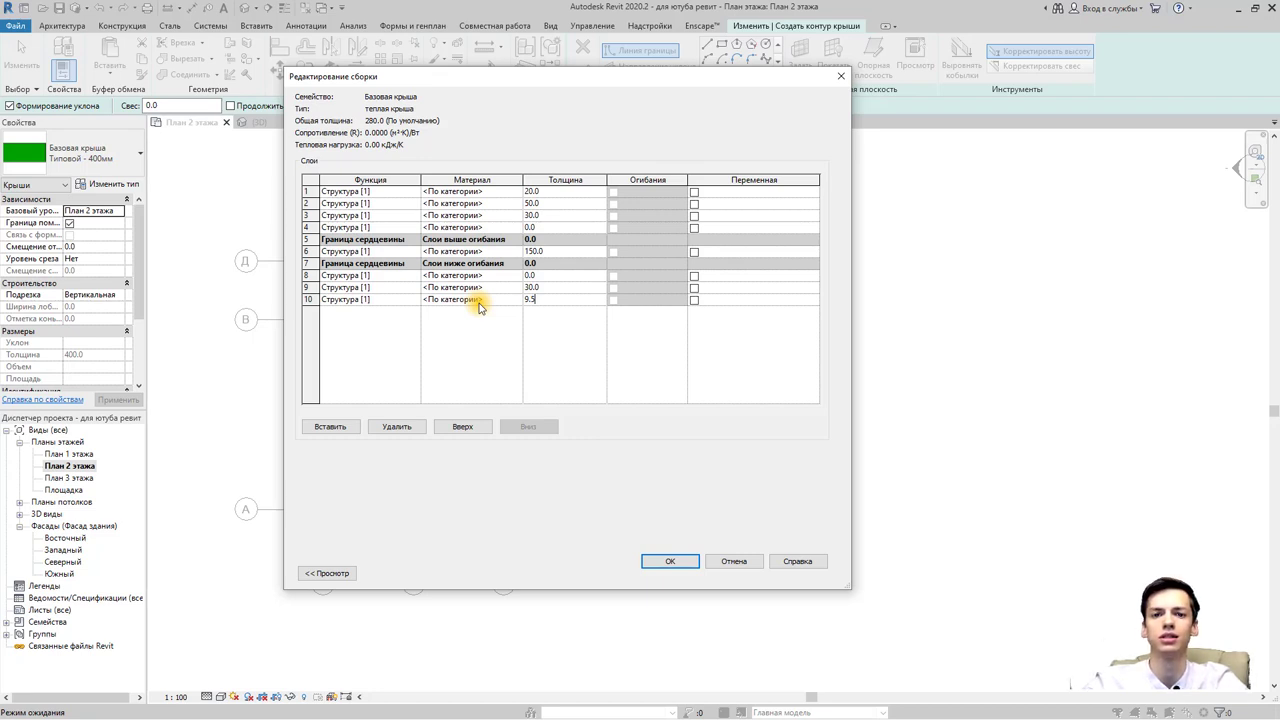
Make the top layer Отделка 1 [4], the bottom Отделка 2 [5], and rows 4 and 8 Изолирующее покрытие.
click(412, 191)
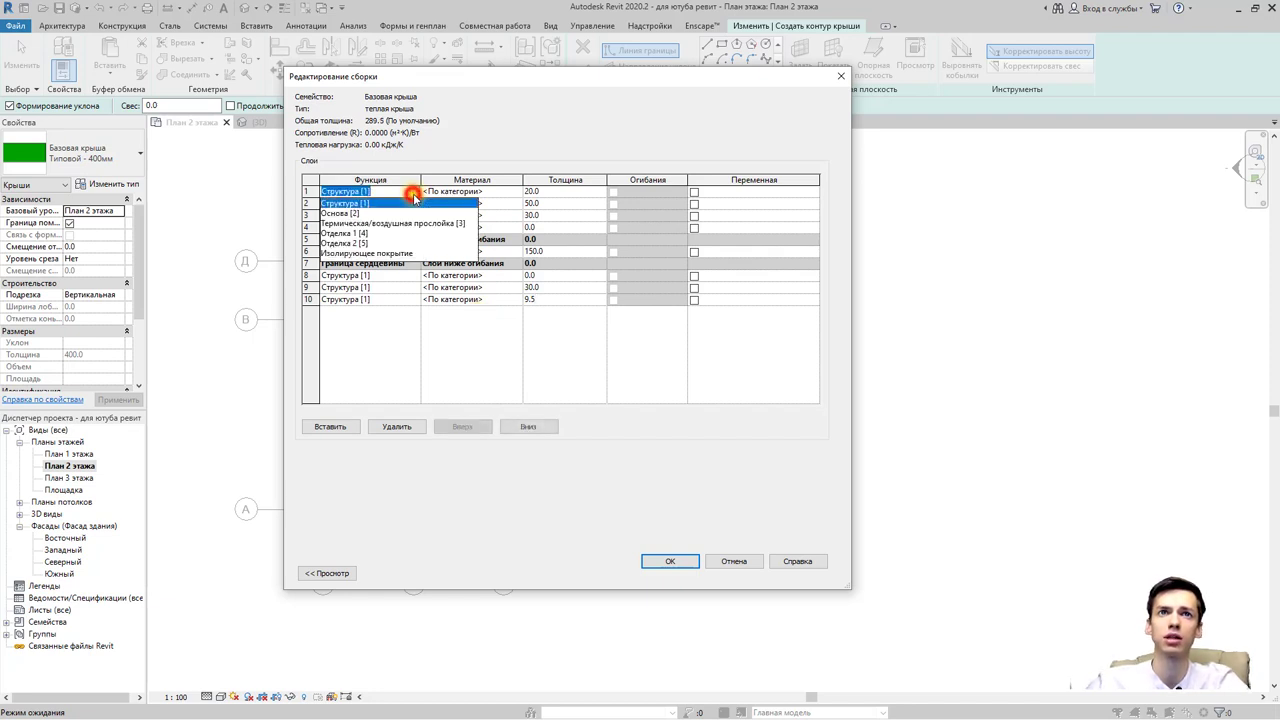
click(358, 234)
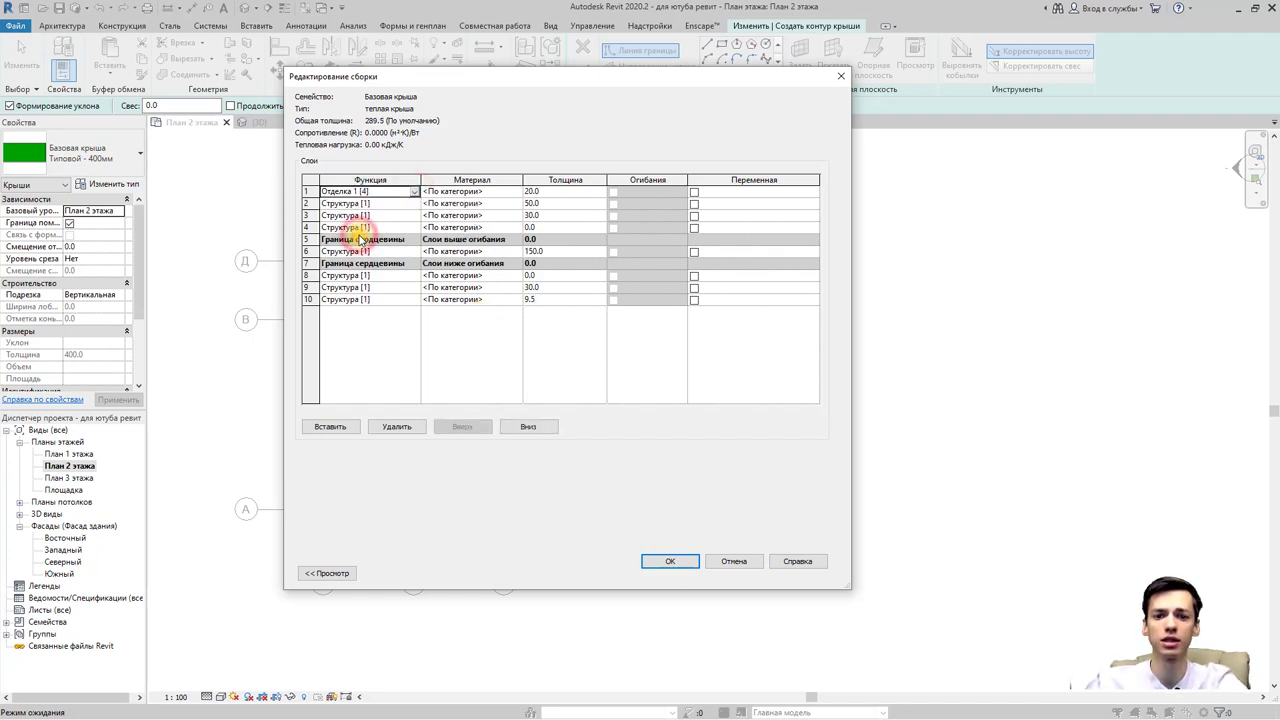
click(413, 300)
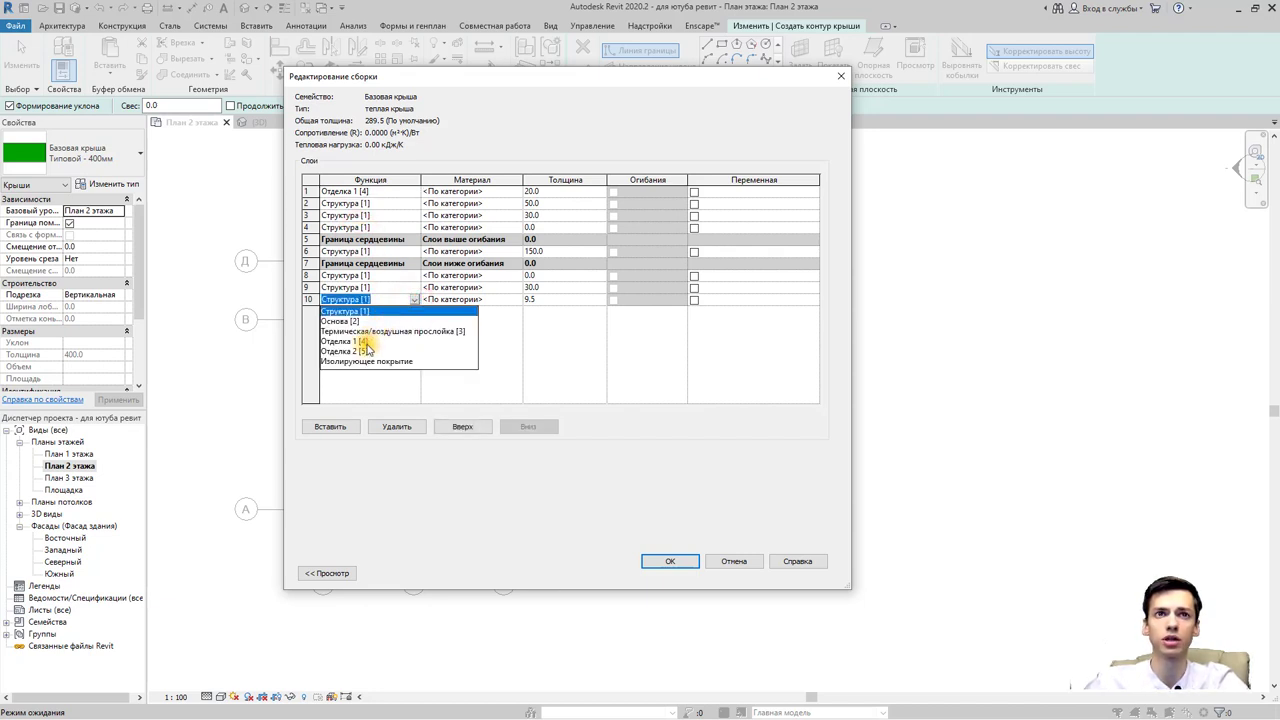
click(355, 351)
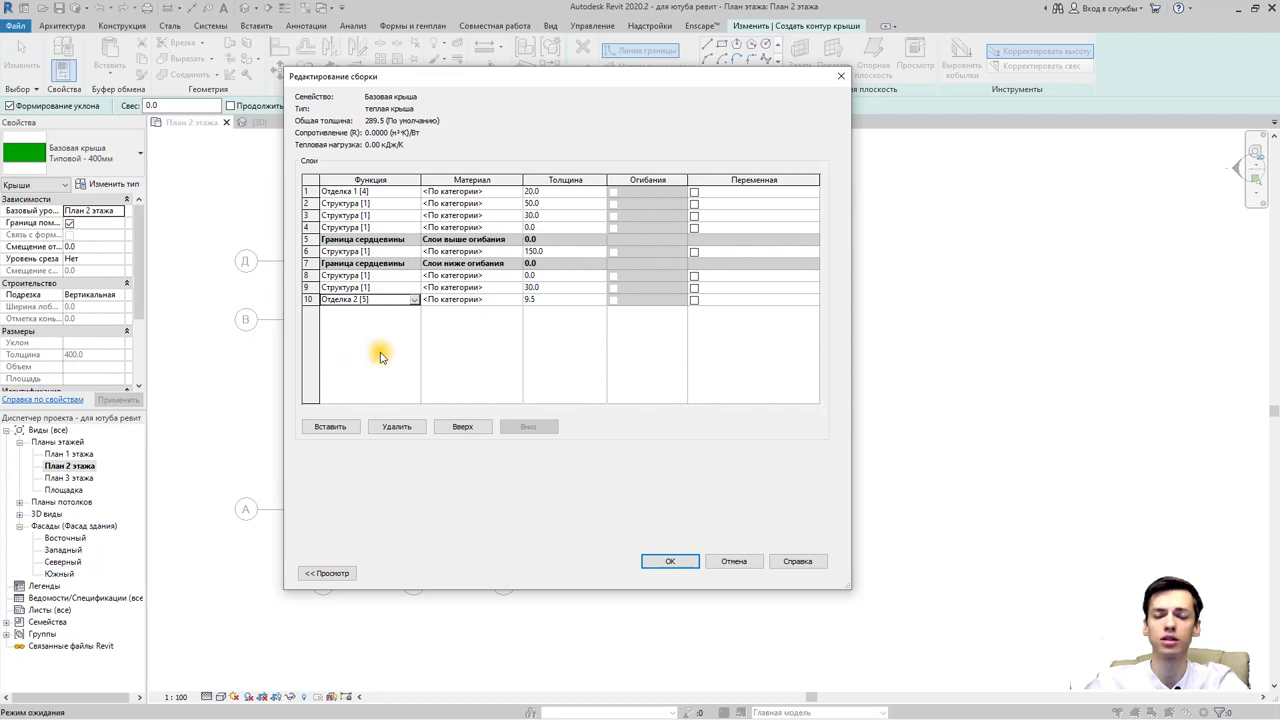
click(395, 276)
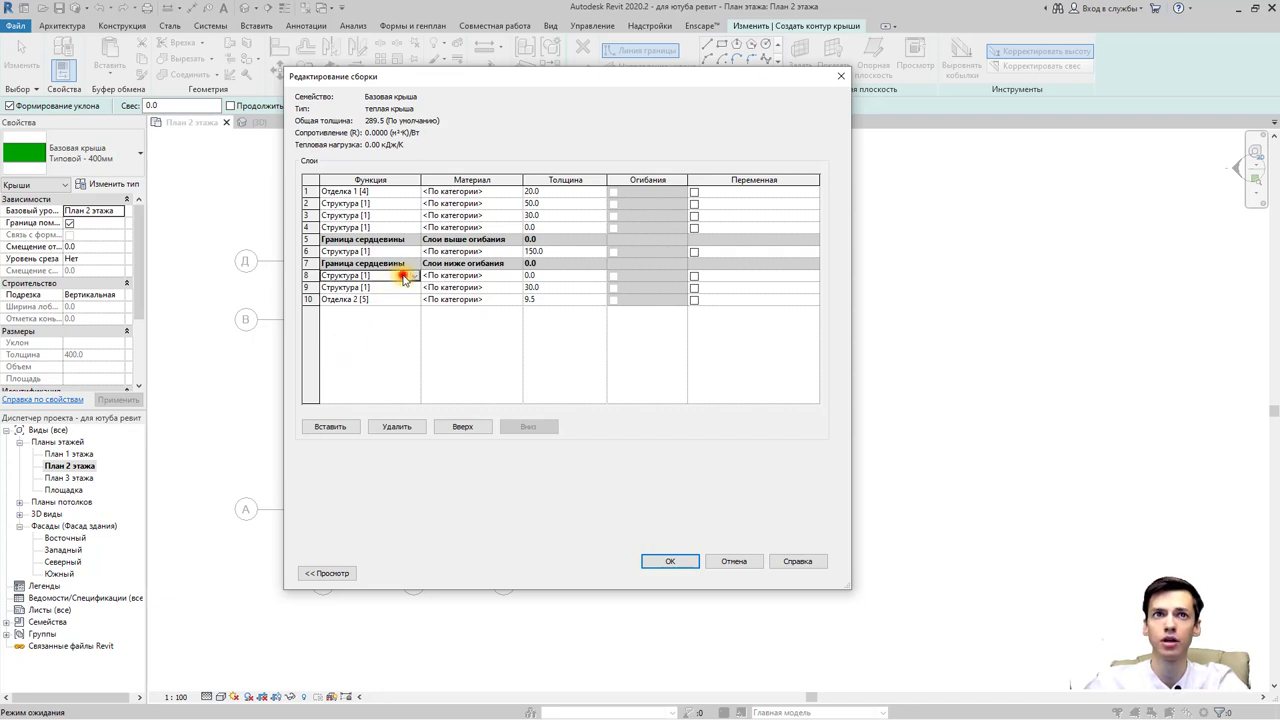
click(416, 278)
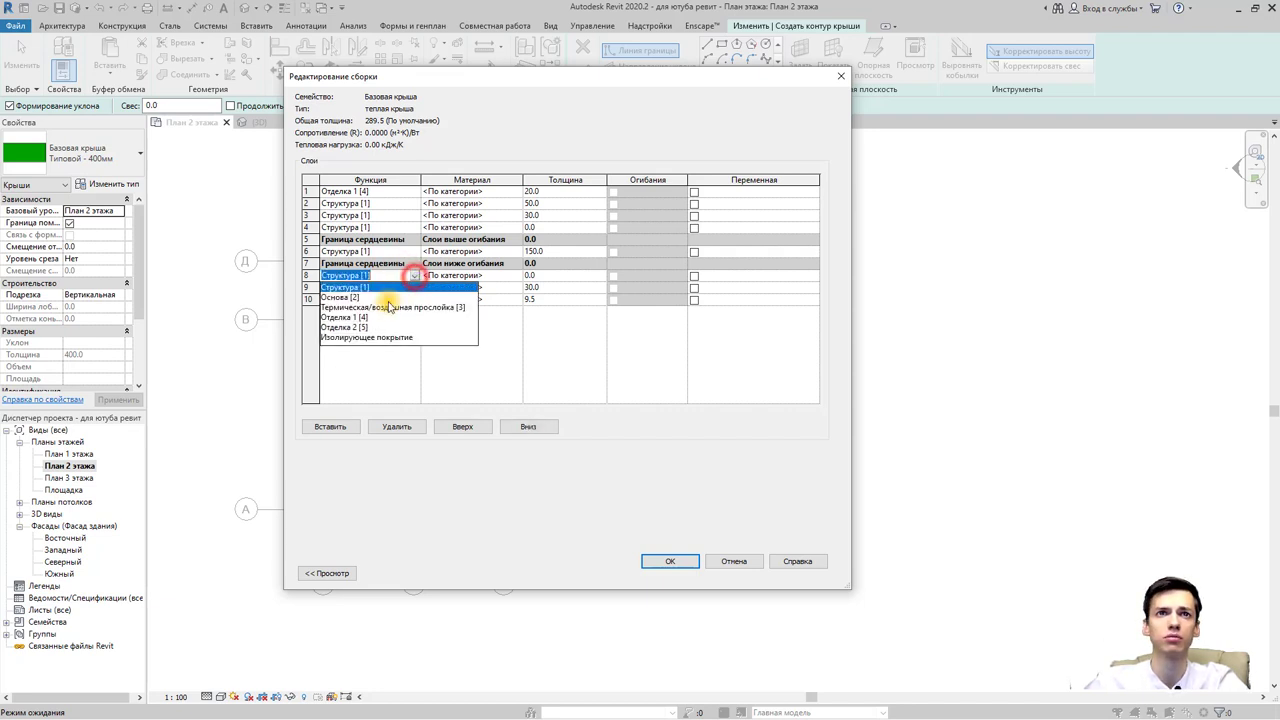
click(373, 338)
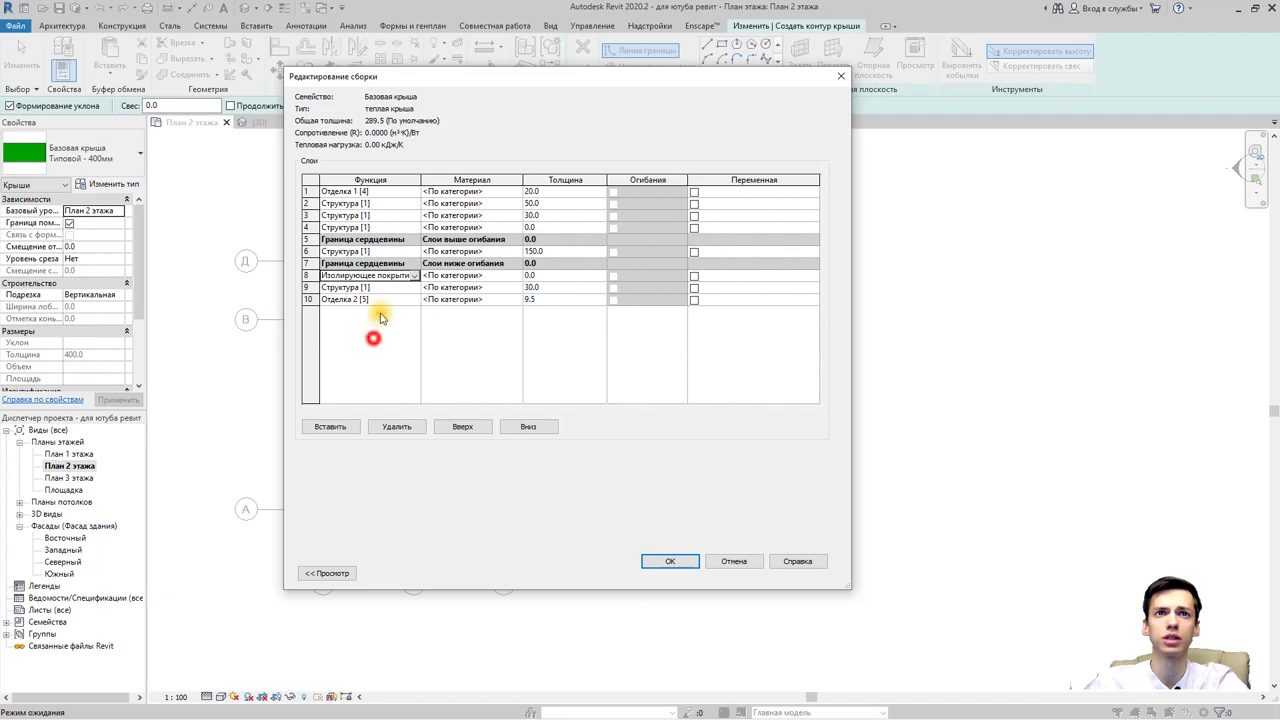
click(413, 227)
click(366, 289)
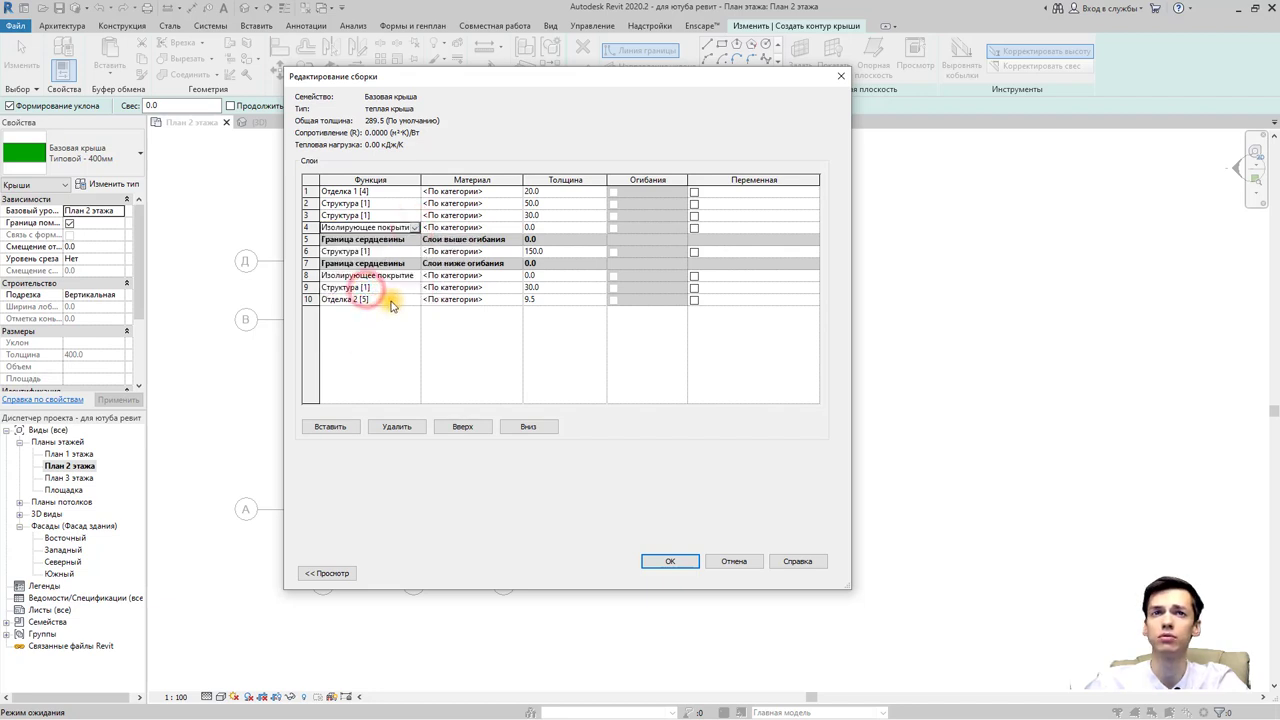
Set the function of rows 2, 3 and 9 to Основа [2].
click(389, 205)
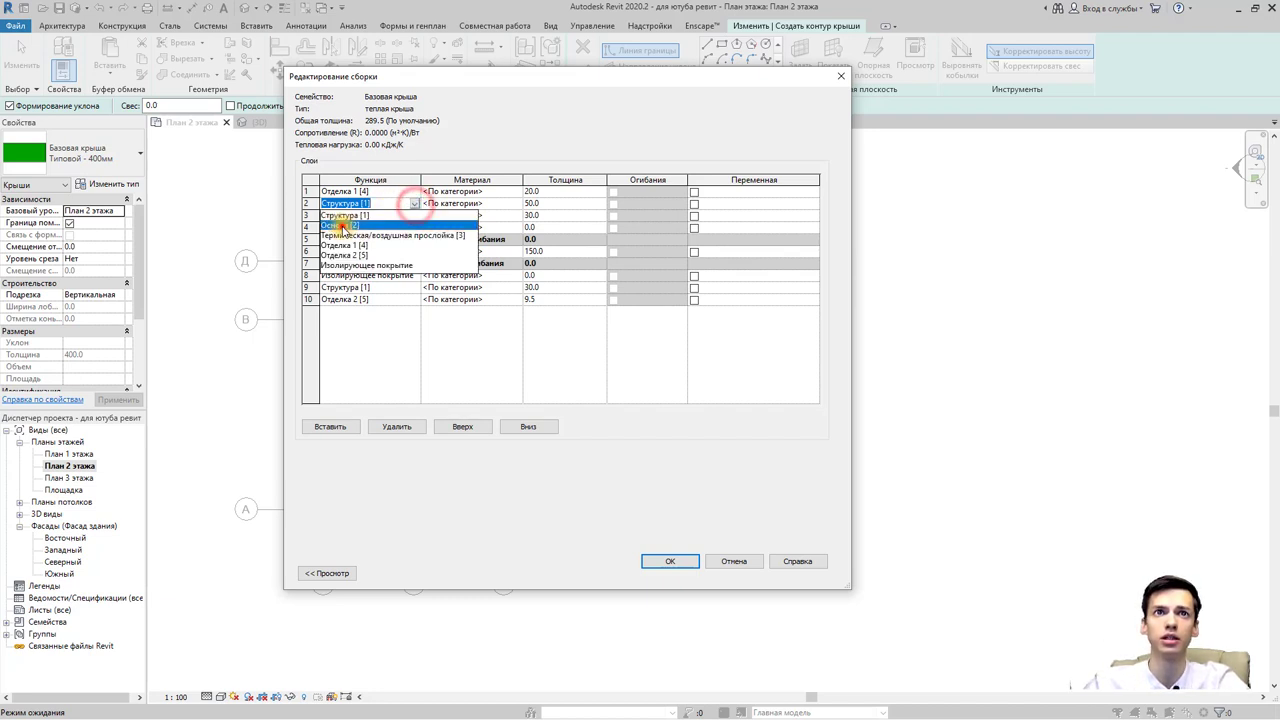
click(340, 225)
click(343, 215)
click(412, 215)
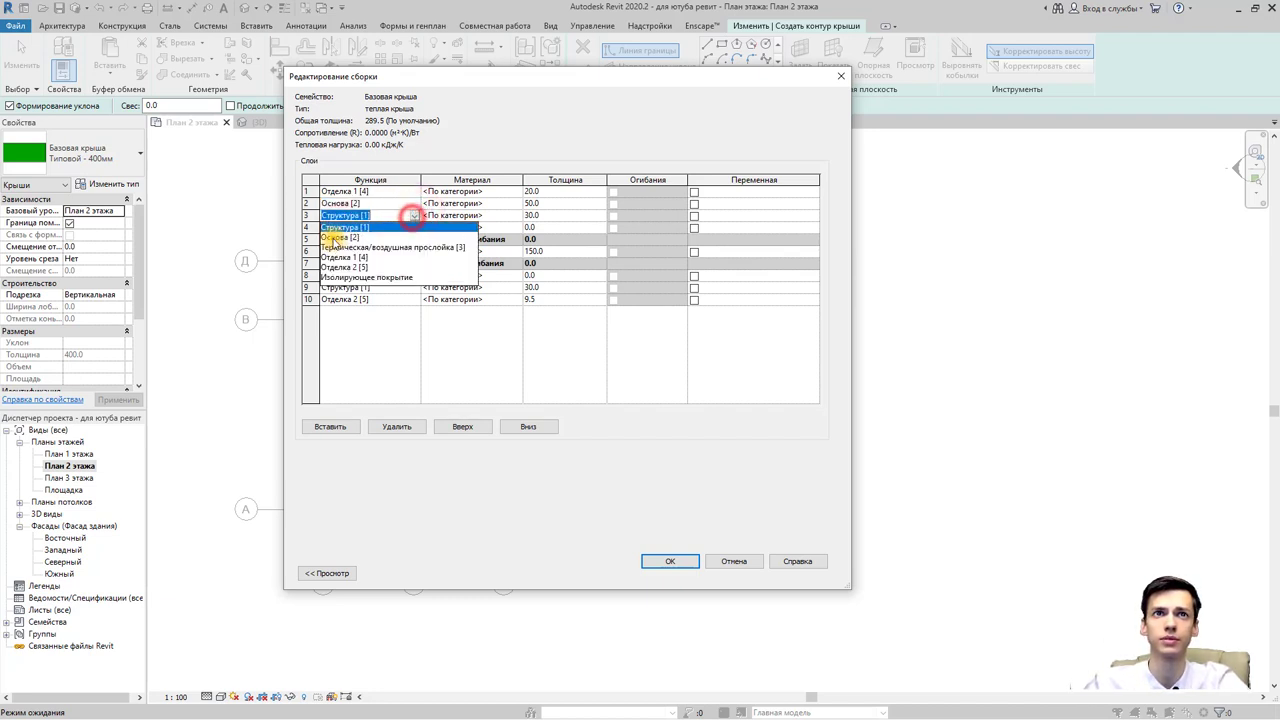
click(336, 237)
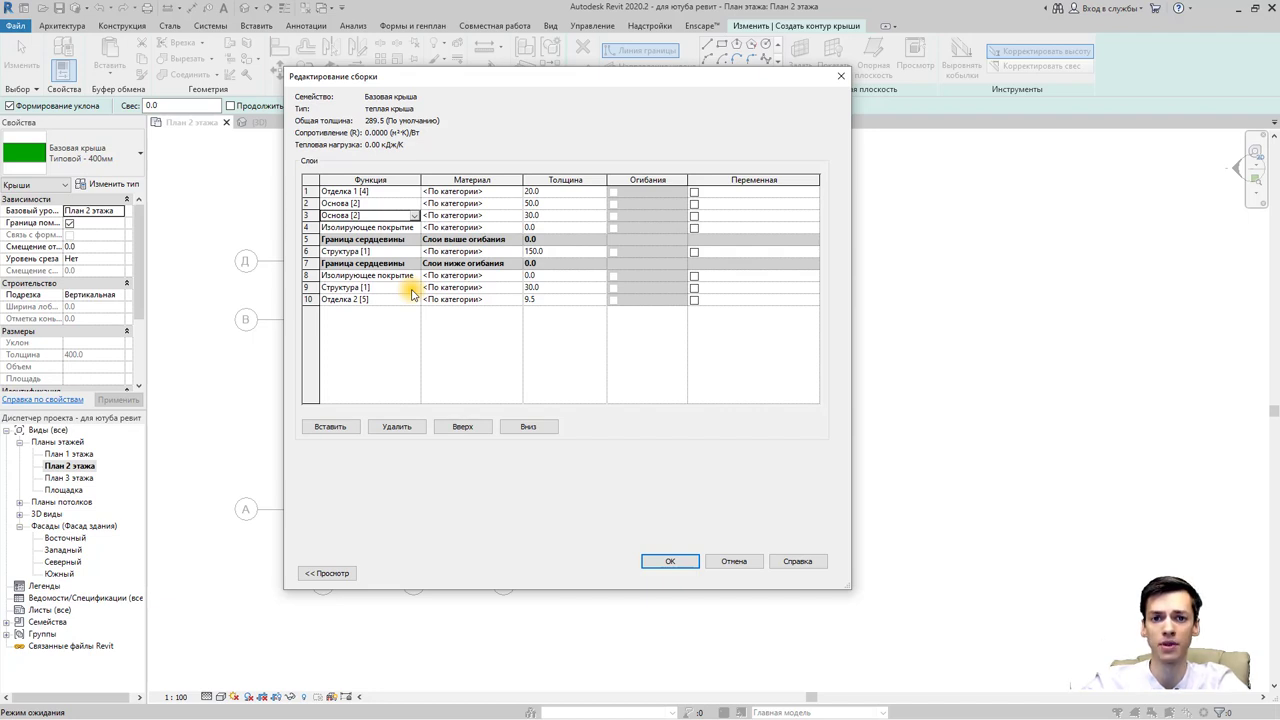
click(411, 288)
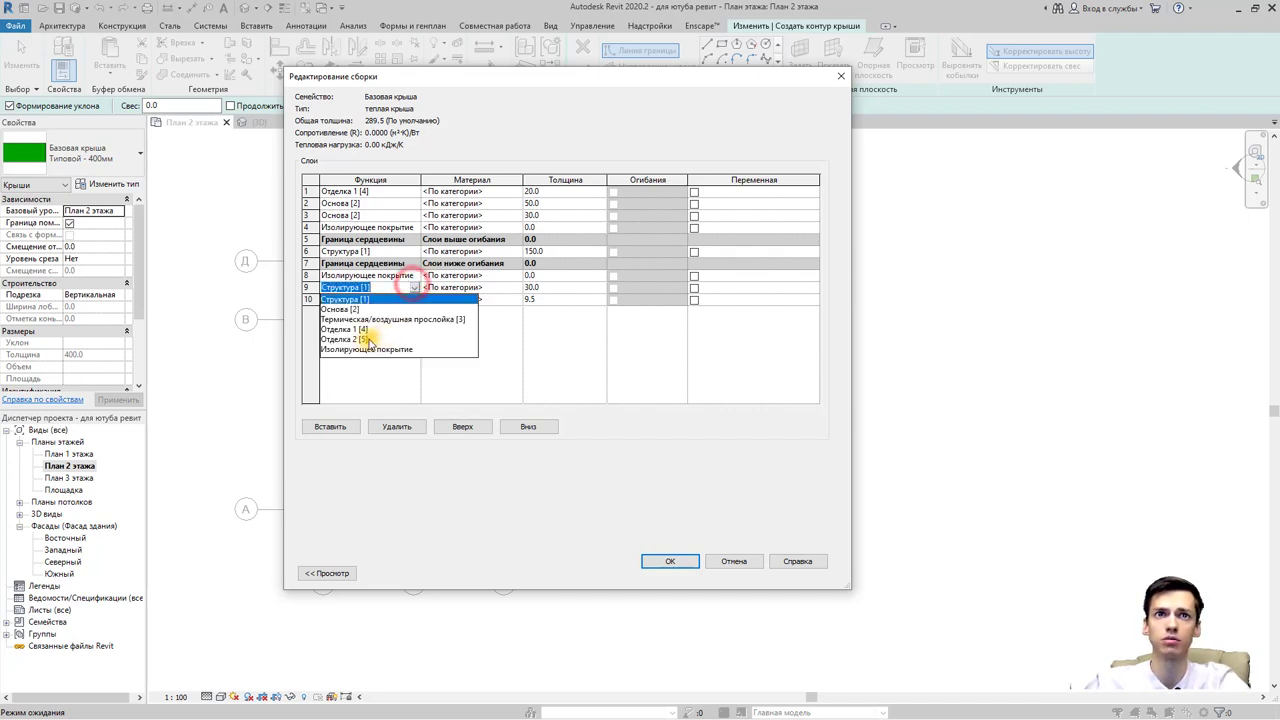
click(340, 310)
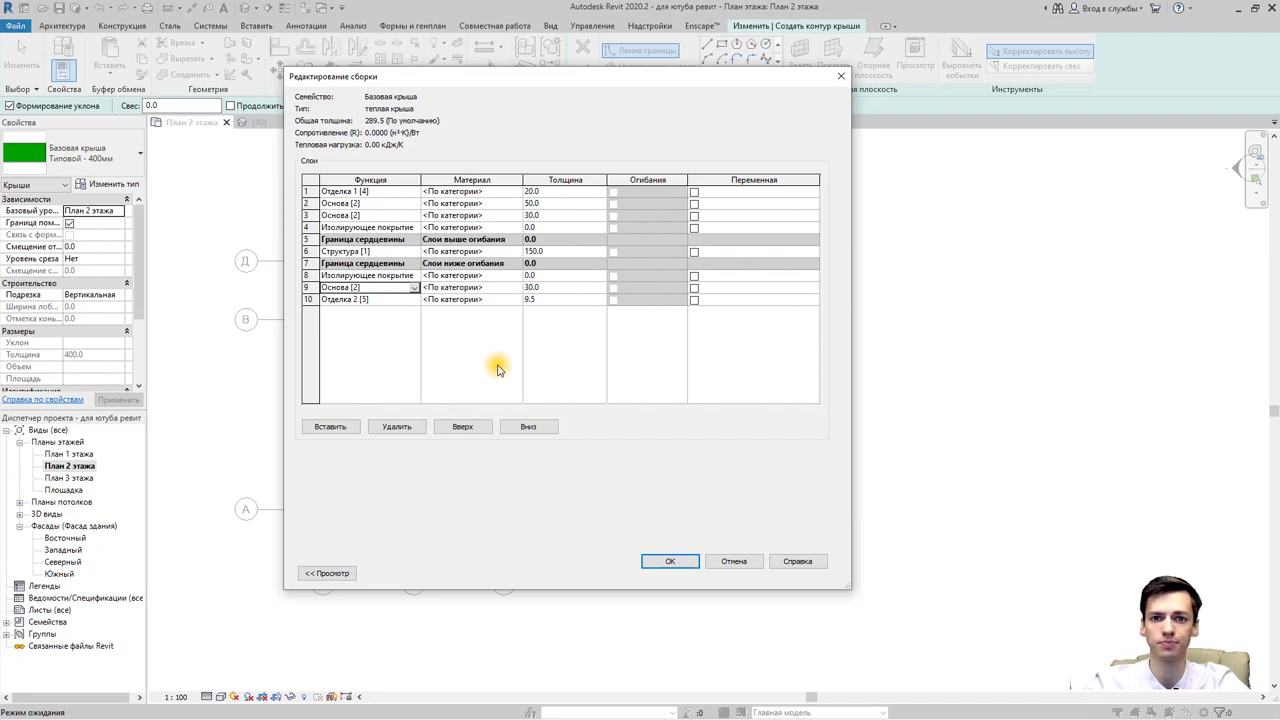
Accept the layer structure and apply the теплая крыша type to the footprint roof sketch.
click(650, 561)
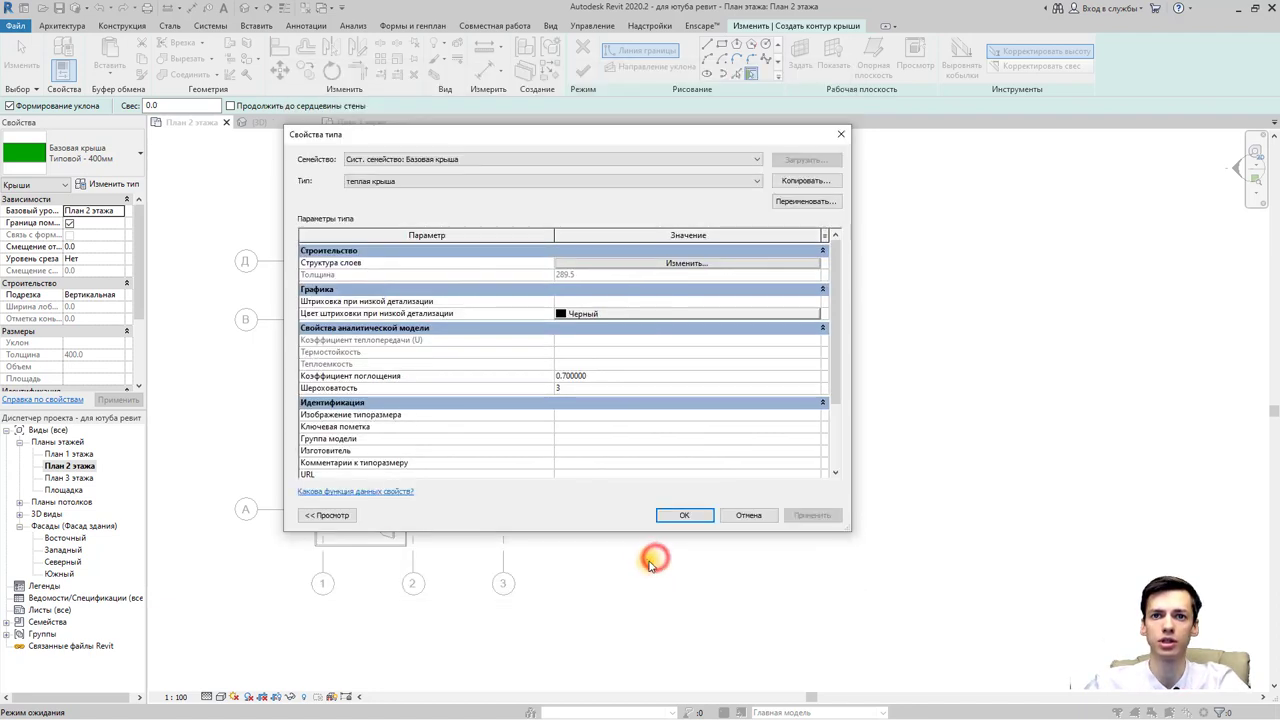
click(671, 516)
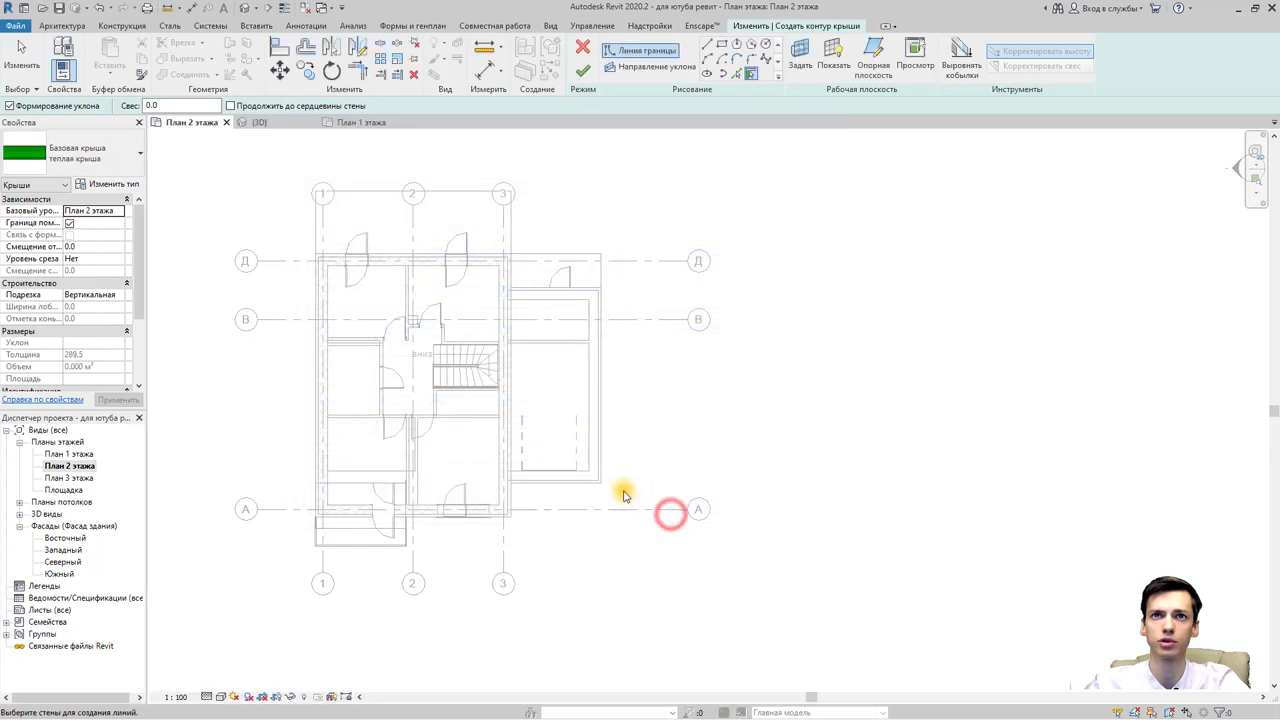
middle_drag(646, 466, 706, 457)
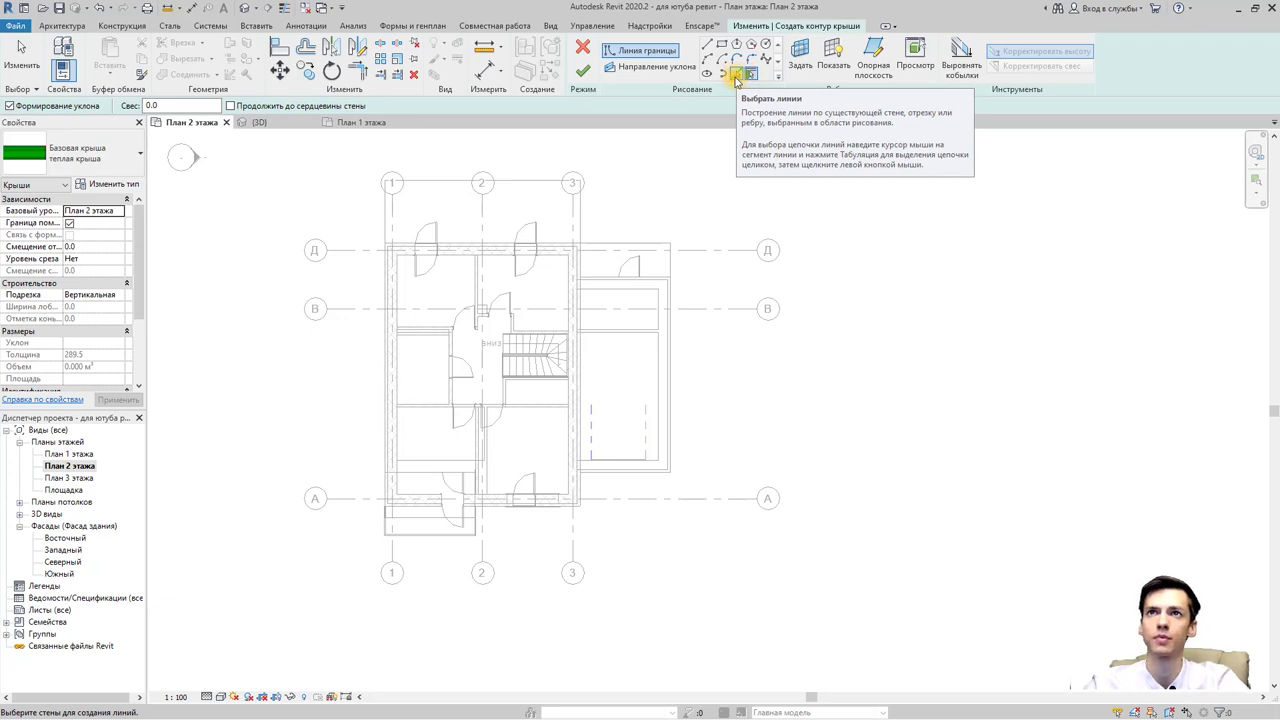
Pick the left, top and right walls as roof boundary lines with a 600 offset.
click(736, 78)
double_click(218, 105)
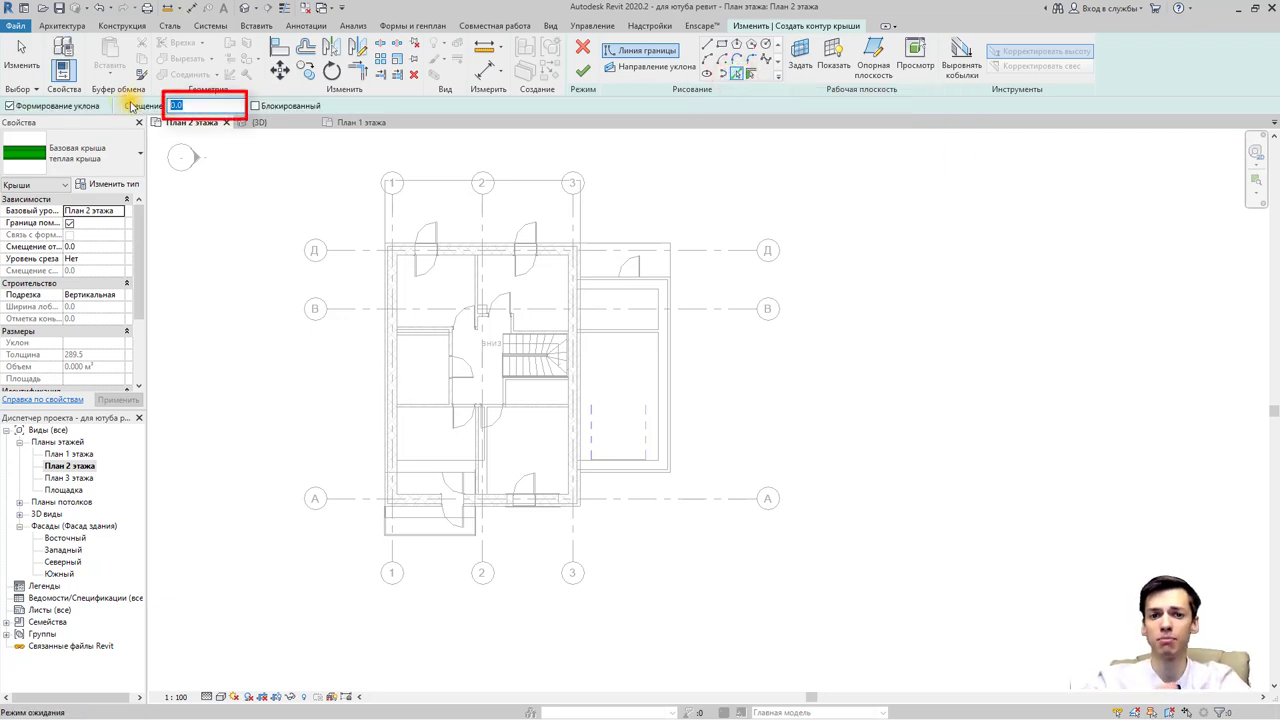
text(6)
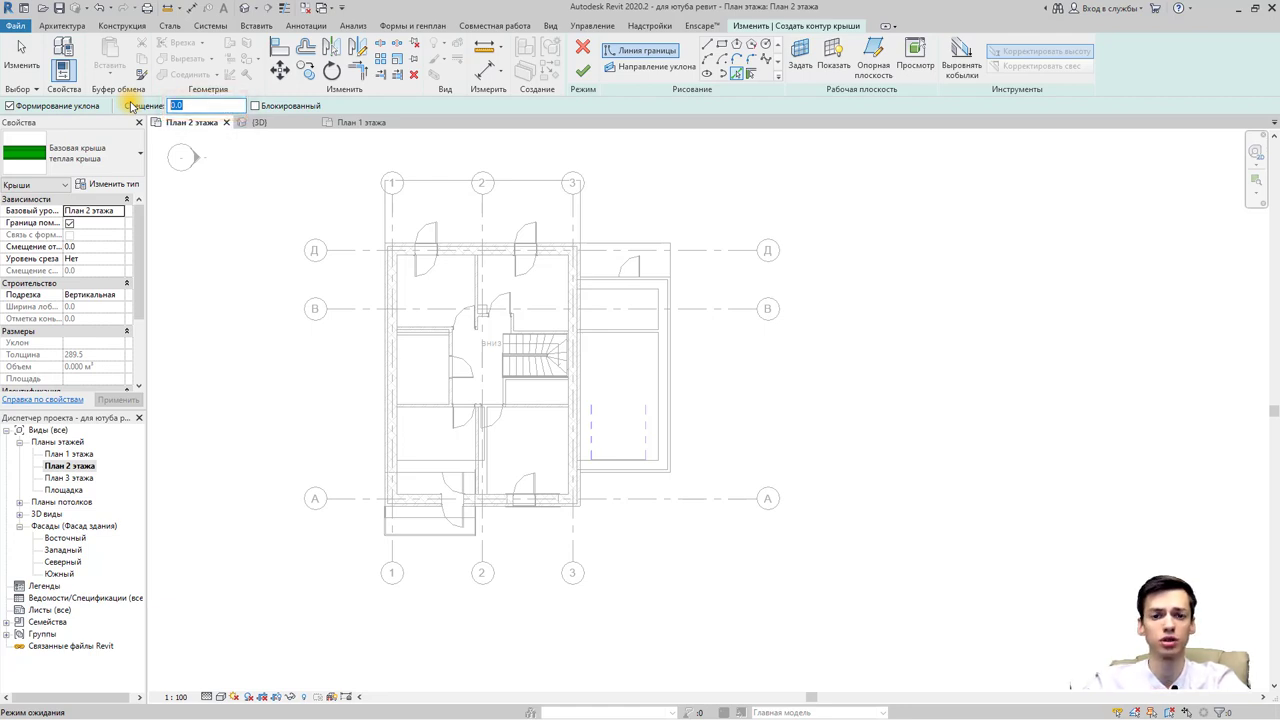
text(00)
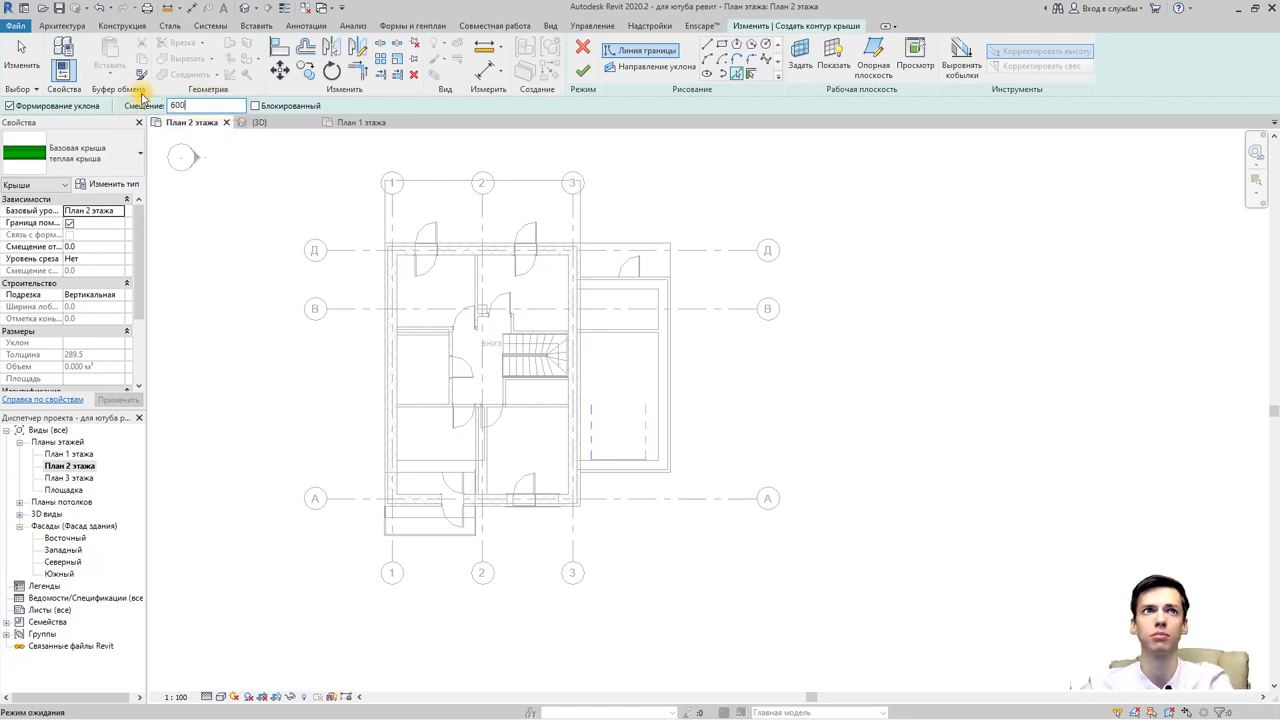
scroll(365, 280, up, 3)
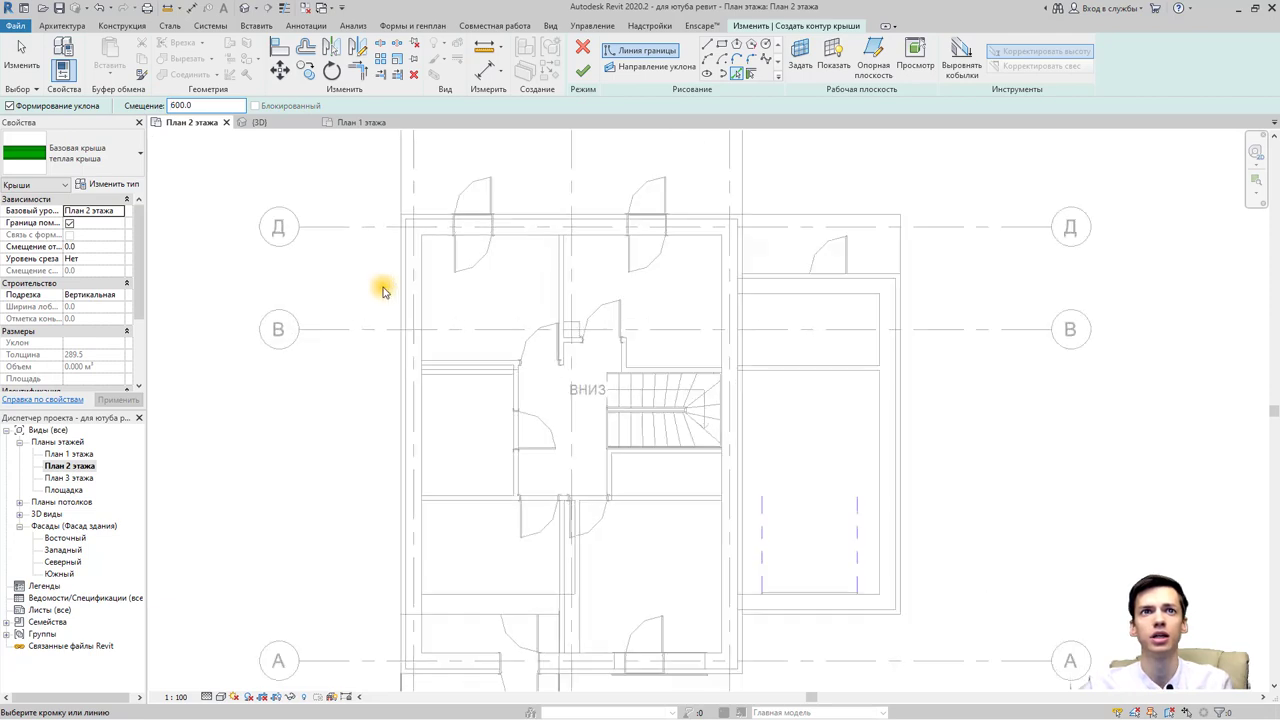
click(400, 290)
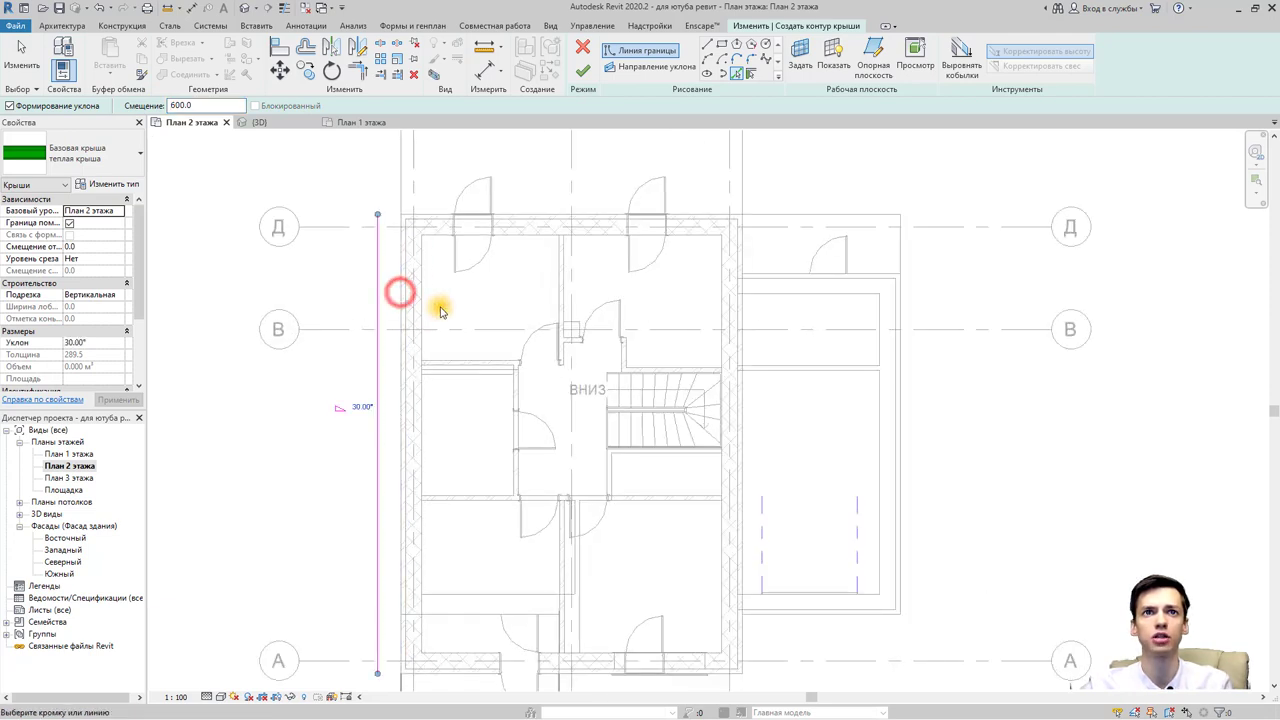
scroll(443, 309, down, 1)
click(519, 238)
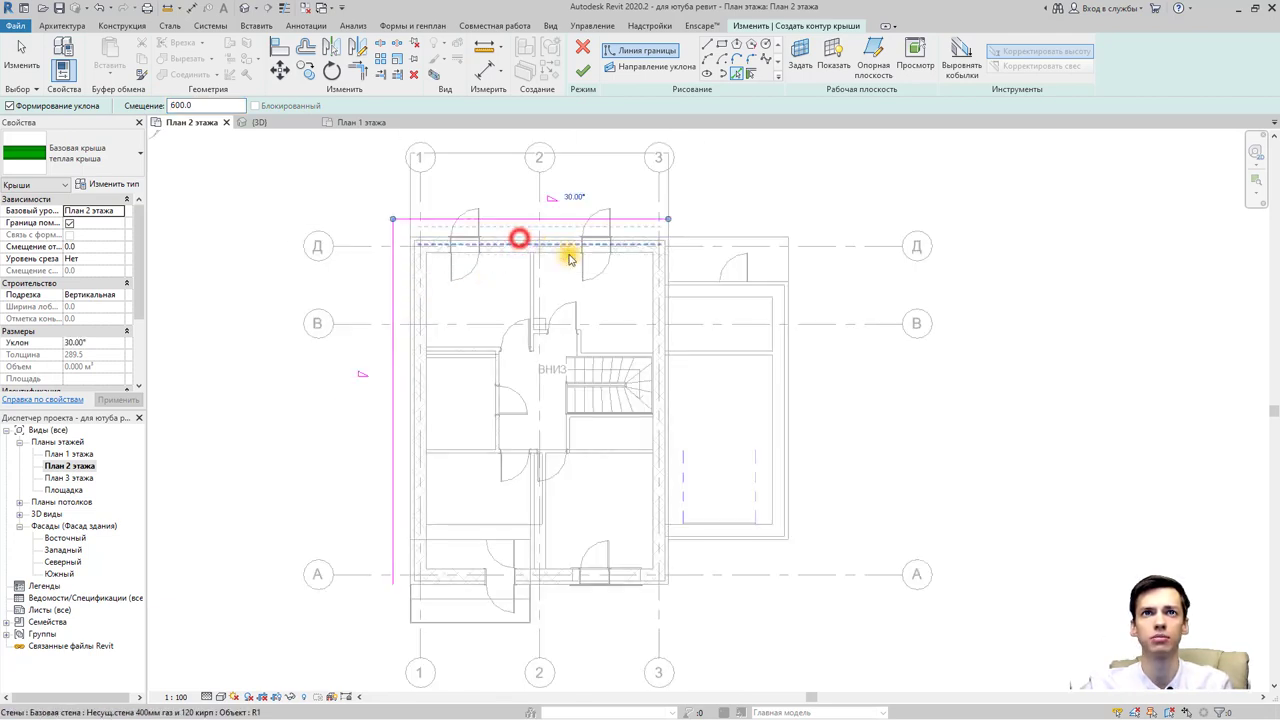
click(666, 333)
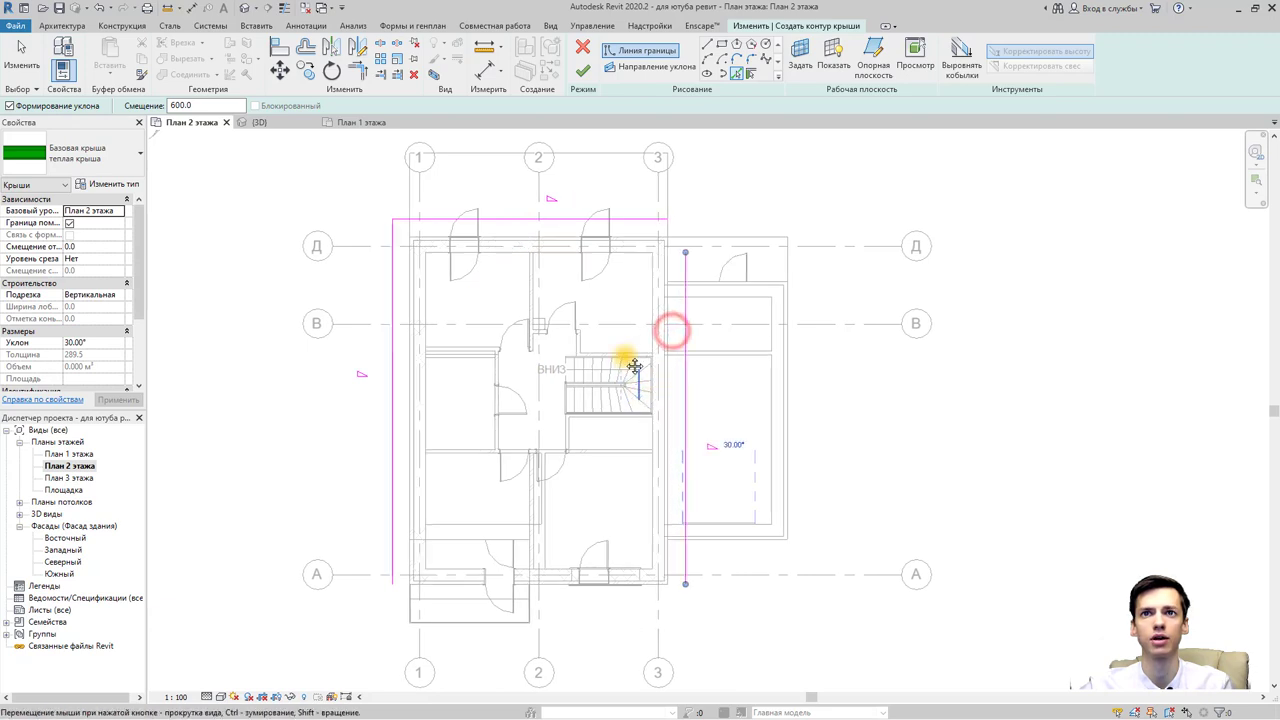
middle_drag(646, 400, 619, 311)
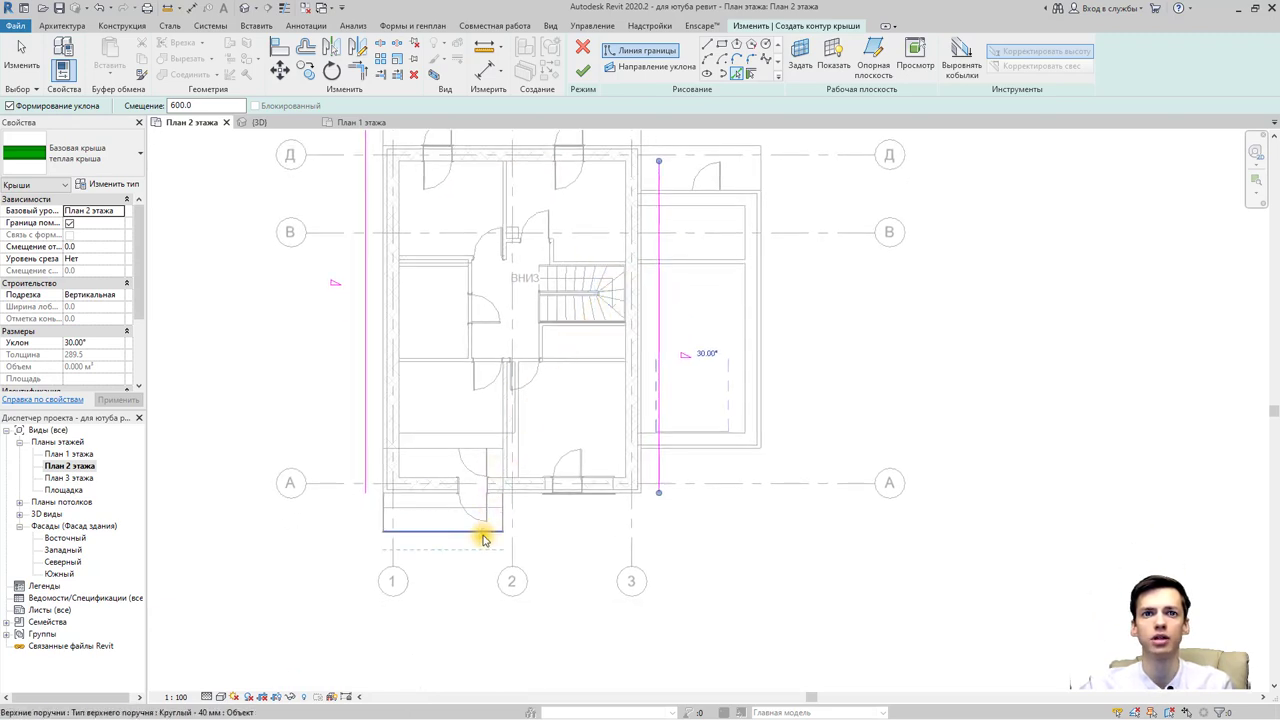
Add a boundary line along the bottom porch edge with offset 0.
double_click(231, 105)
text(0)
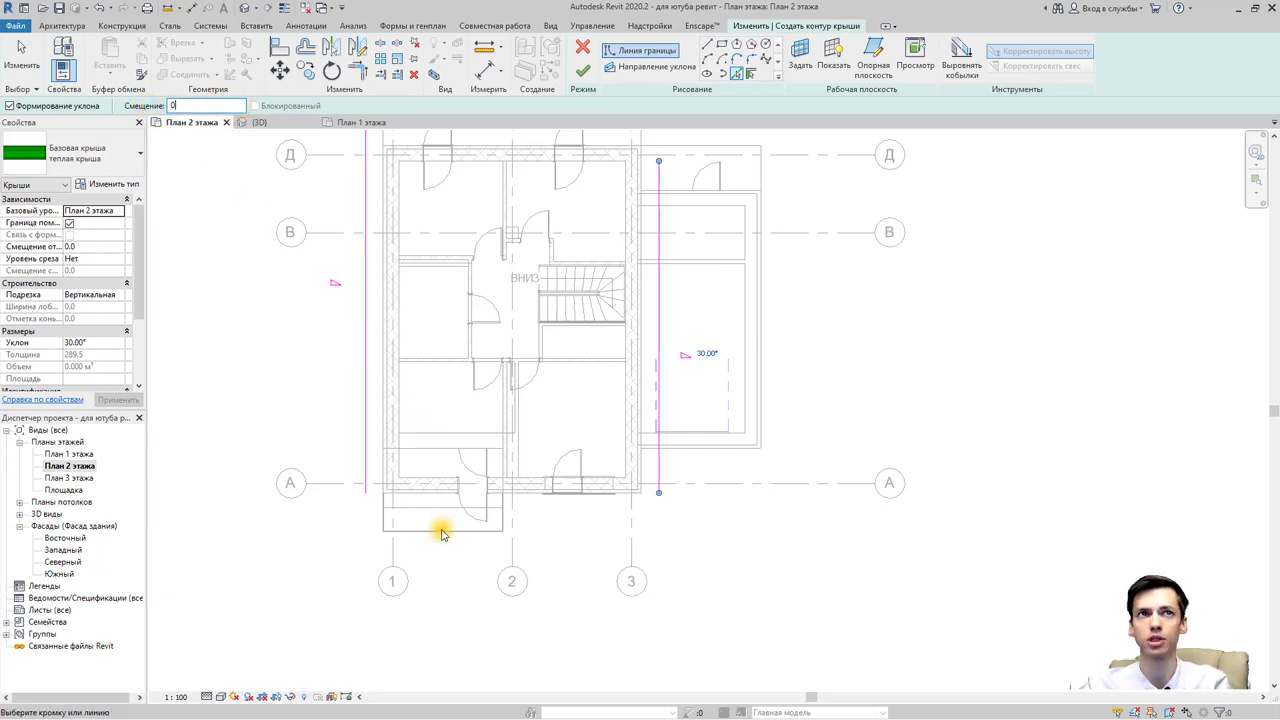
click(445, 530)
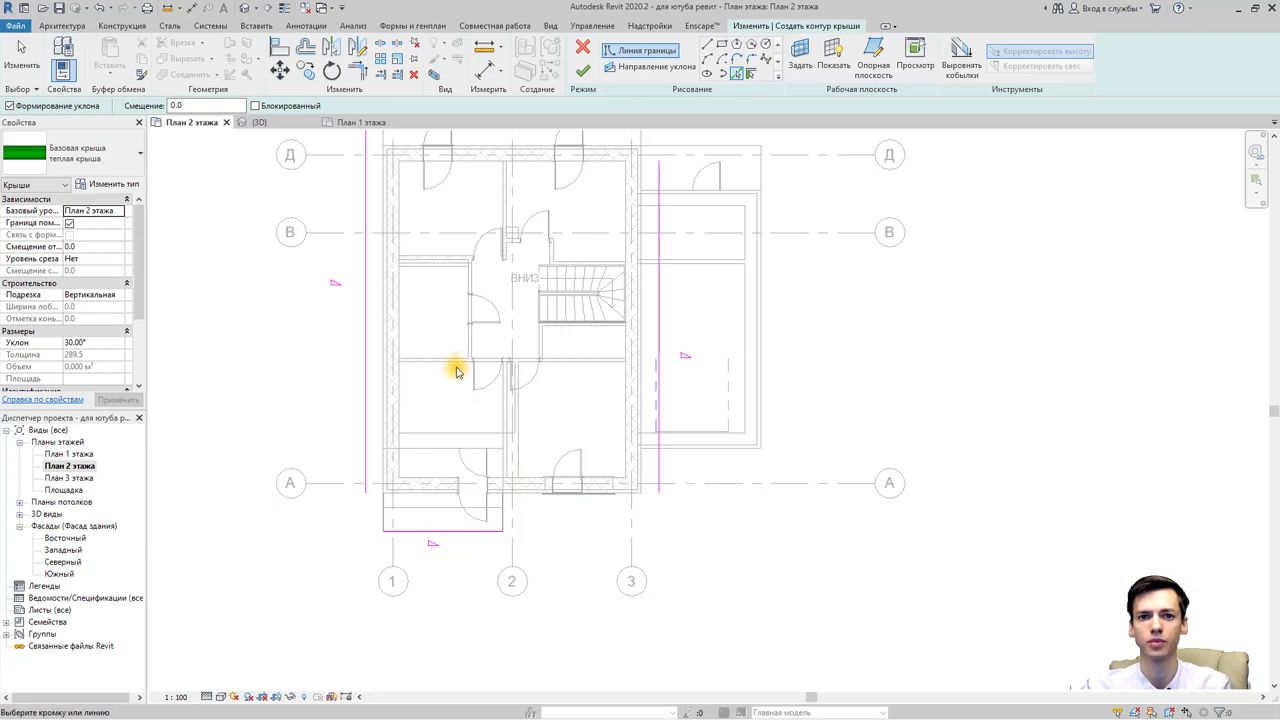
middle_drag(611, 504, 618, 594)
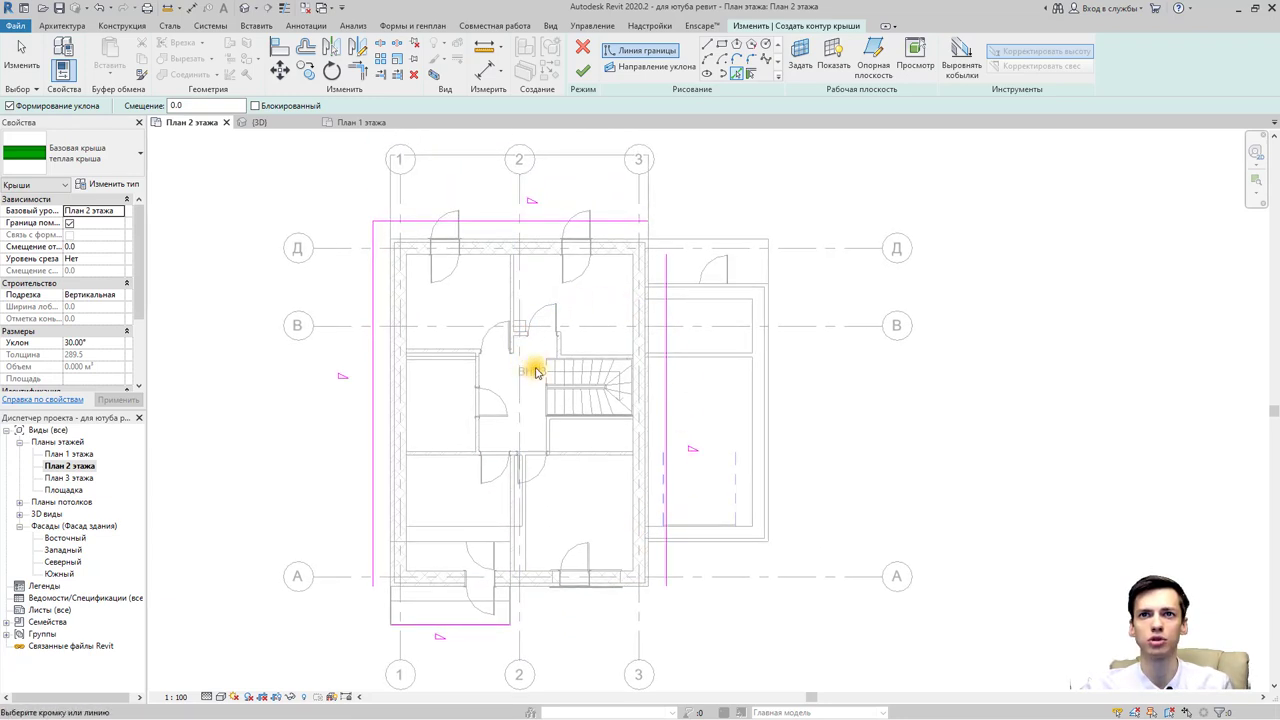
Trim/Extend the boundary lines to corners to close the rectangular roof sketch.
click(361, 75)
click(577, 221)
click(663, 265)
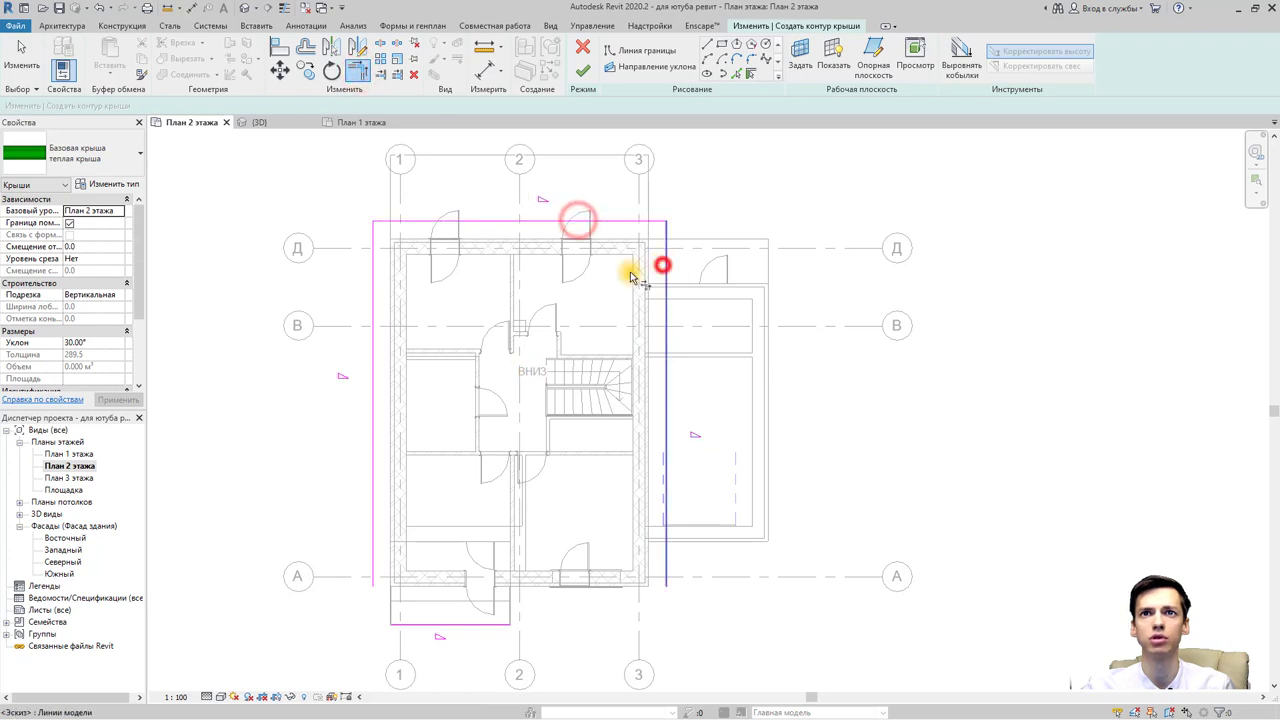
click(371, 550)
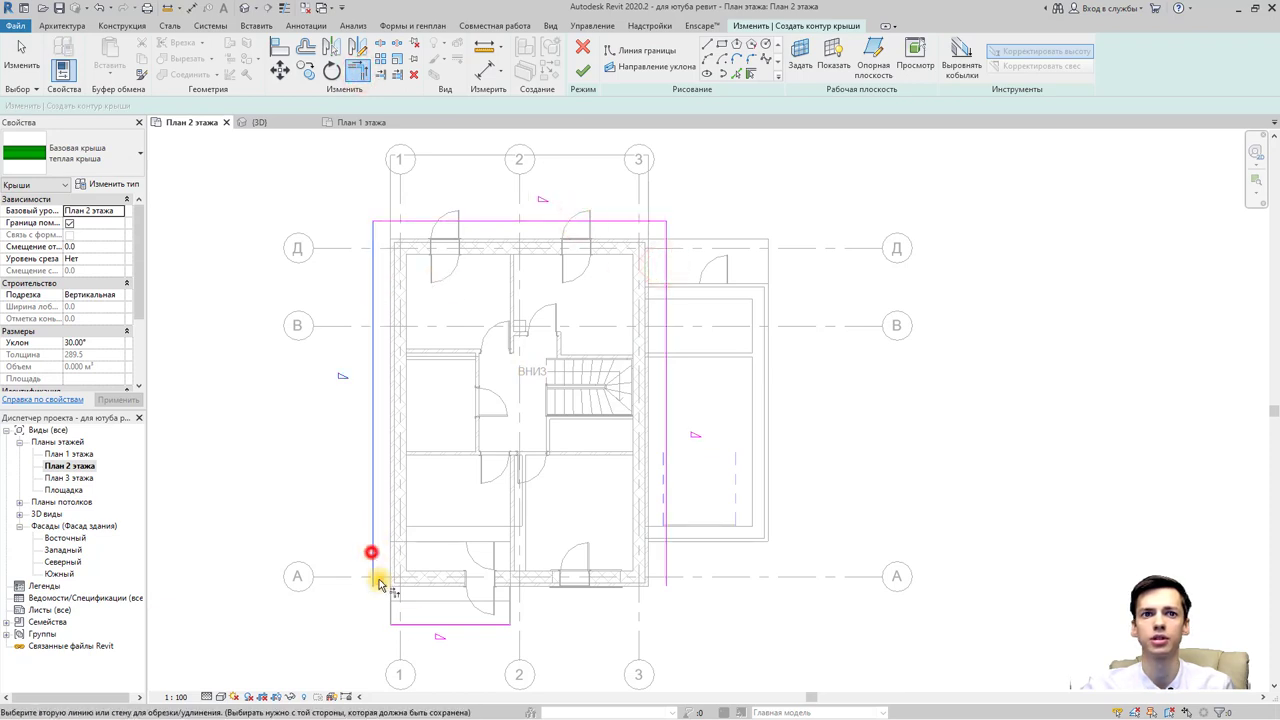
click(425, 627)
click(497, 627)
click(666, 585)
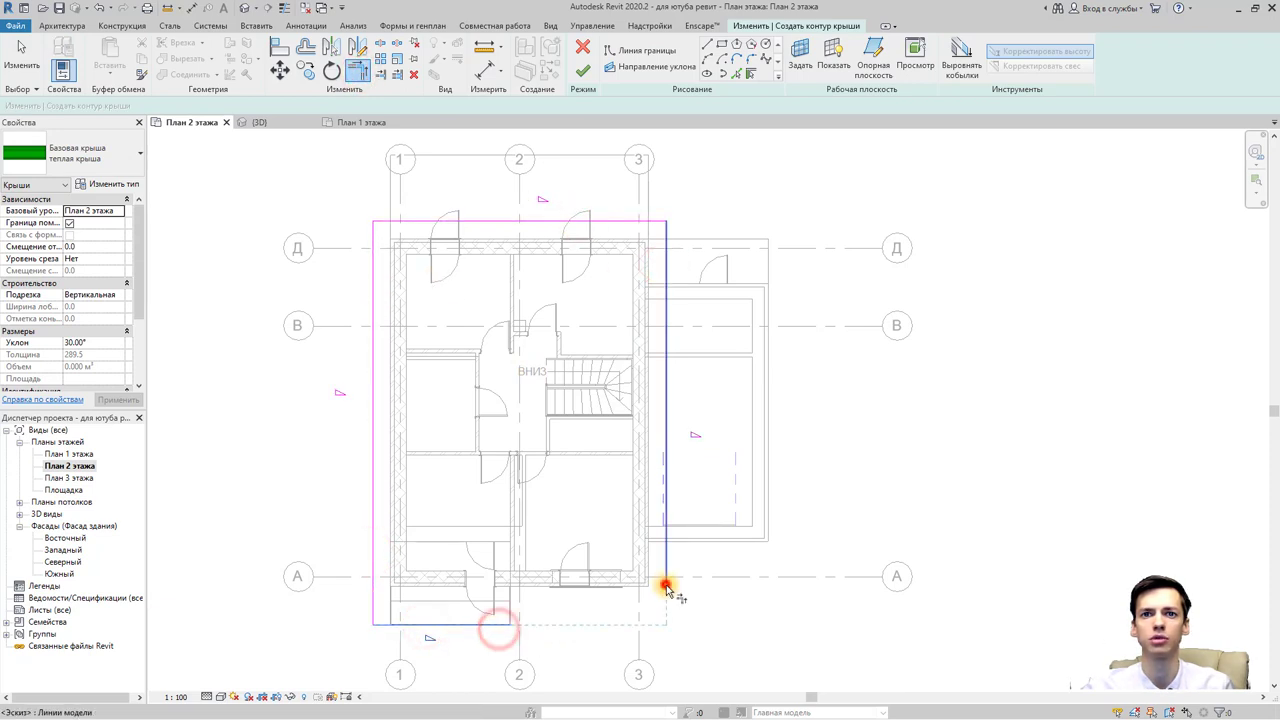
key(Escape)
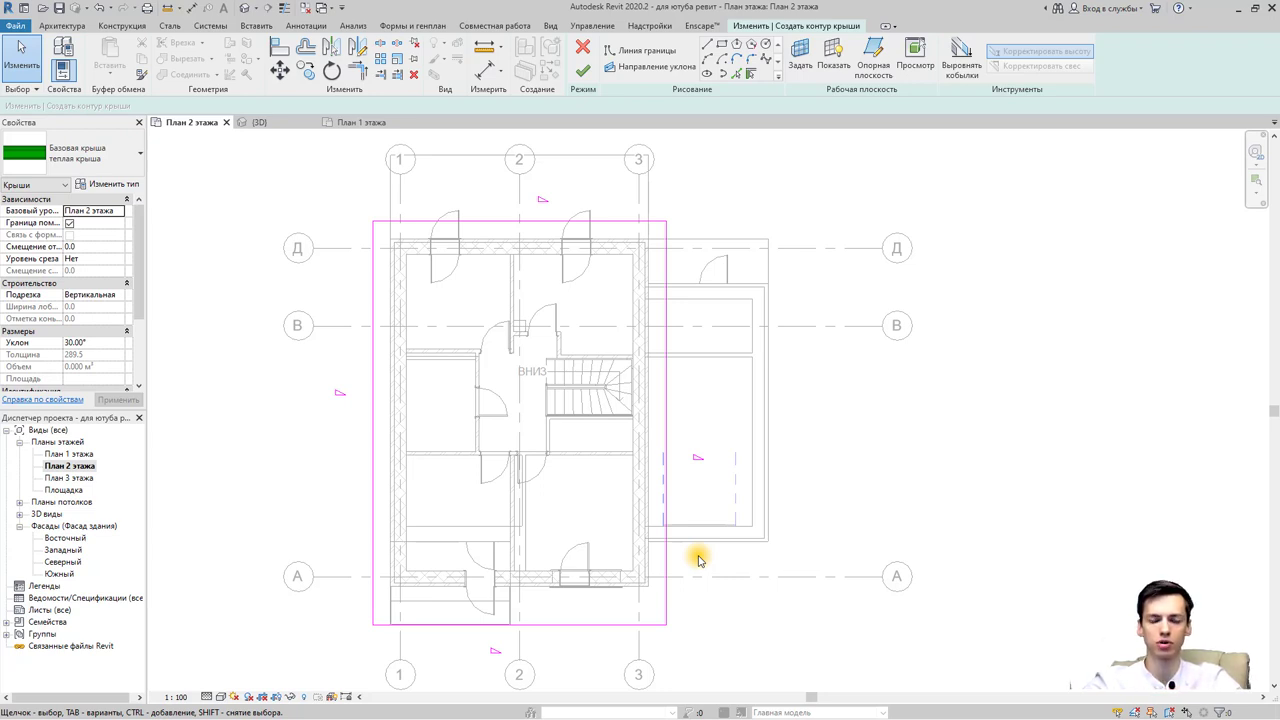
Turn off slope definition on the bottom and top boundary lines, leaving only the 30° side edges.
scroll(363, 371, up, 1)
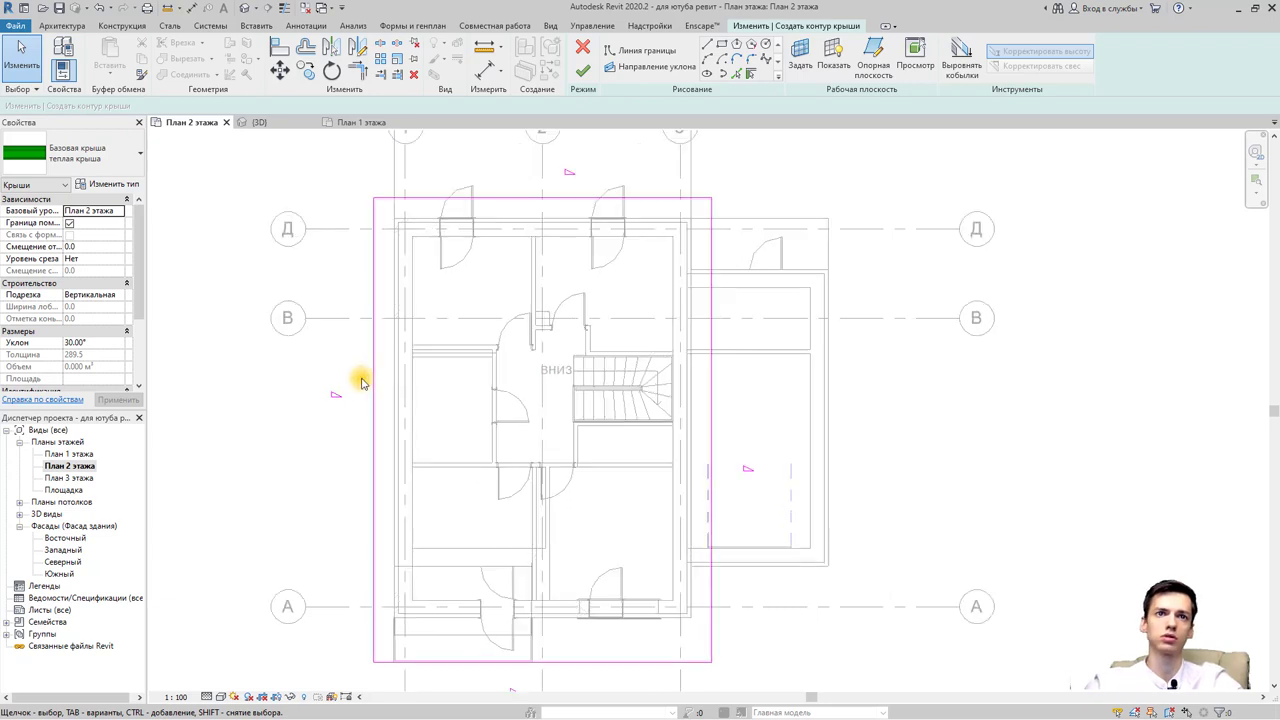
scroll(371, 380, up, 1)
middle_drag(371, 380, 489, 408)
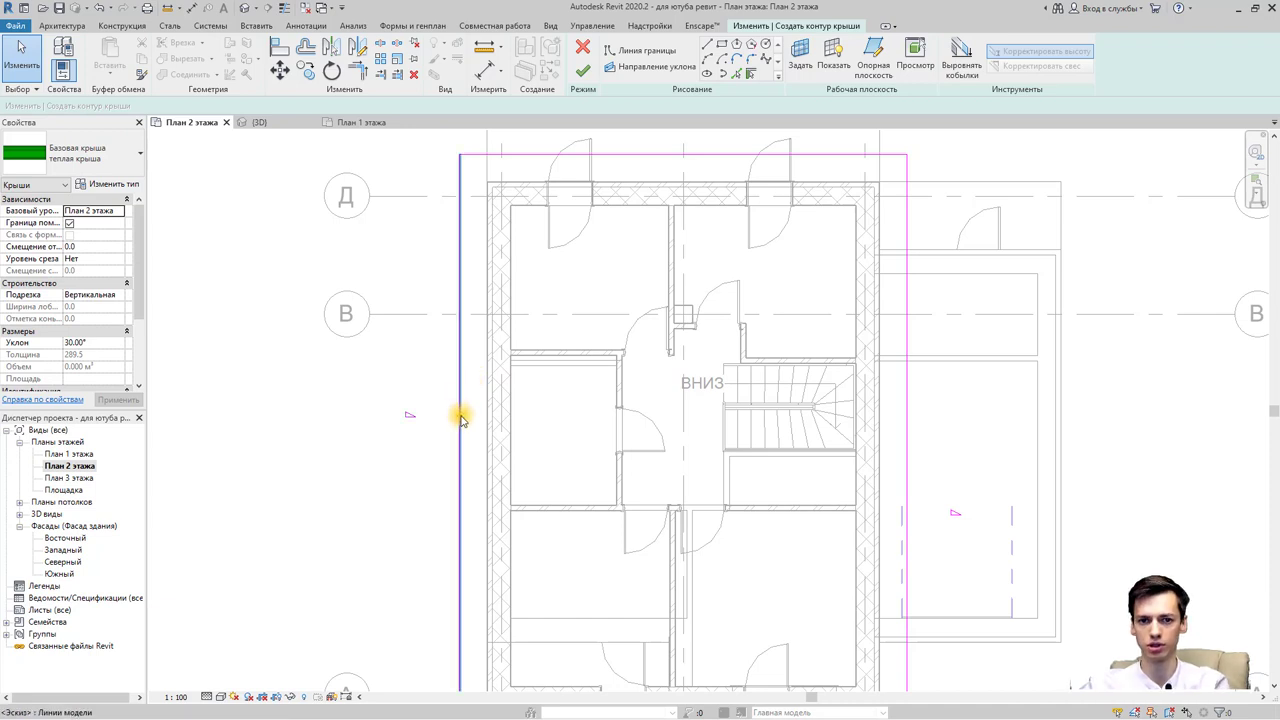
middle_drag(457, 414, 463, 410)
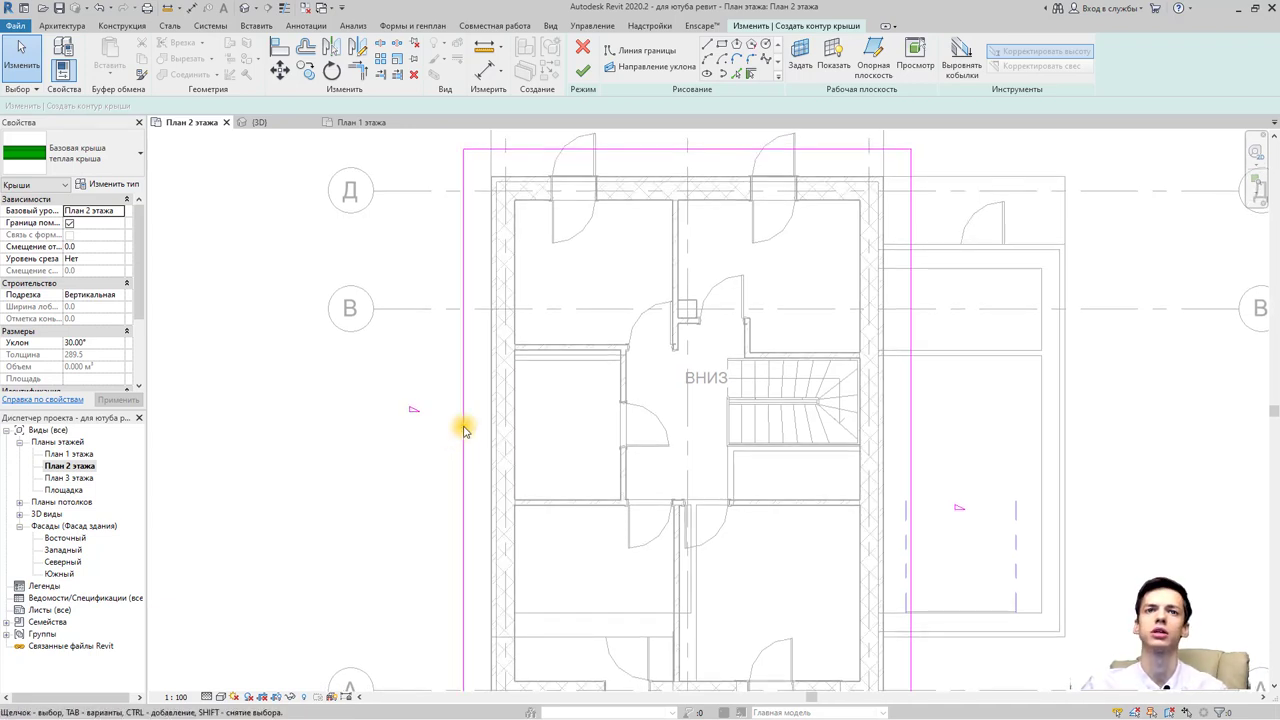
scroll(466, 420, down, 2)
middle_drag(471, 449, 476, 386)
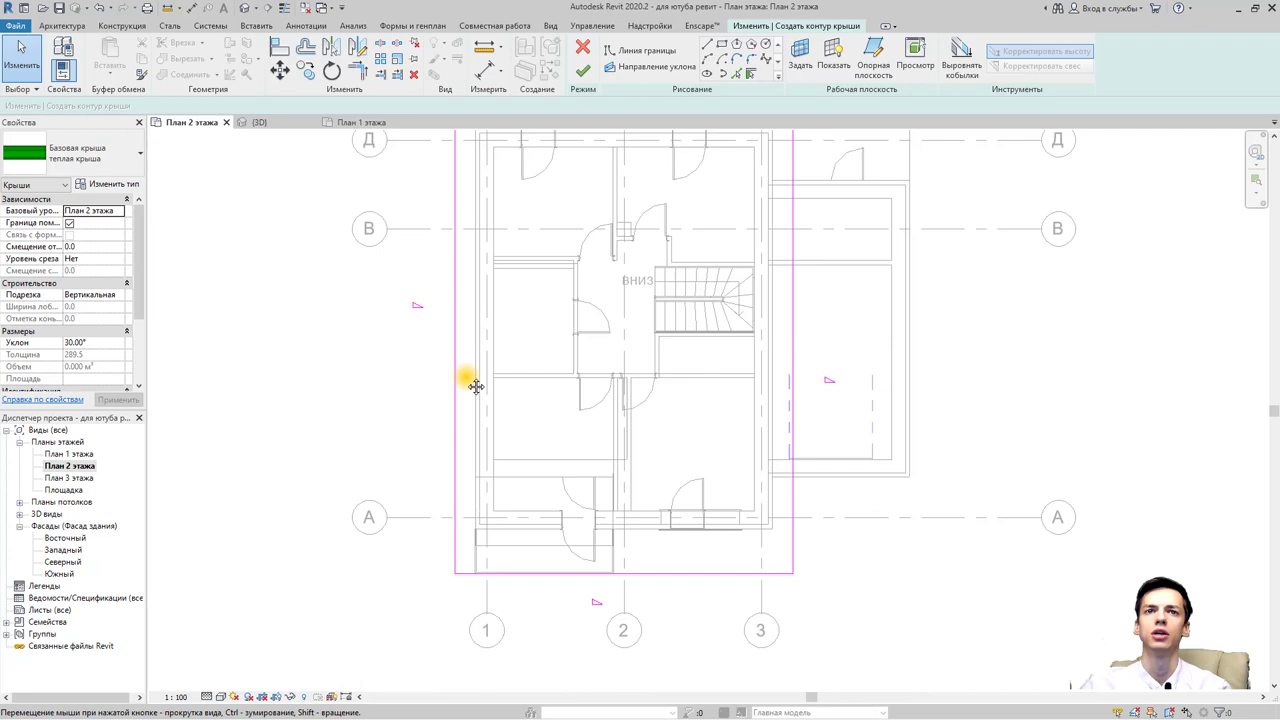
click(534, 571)
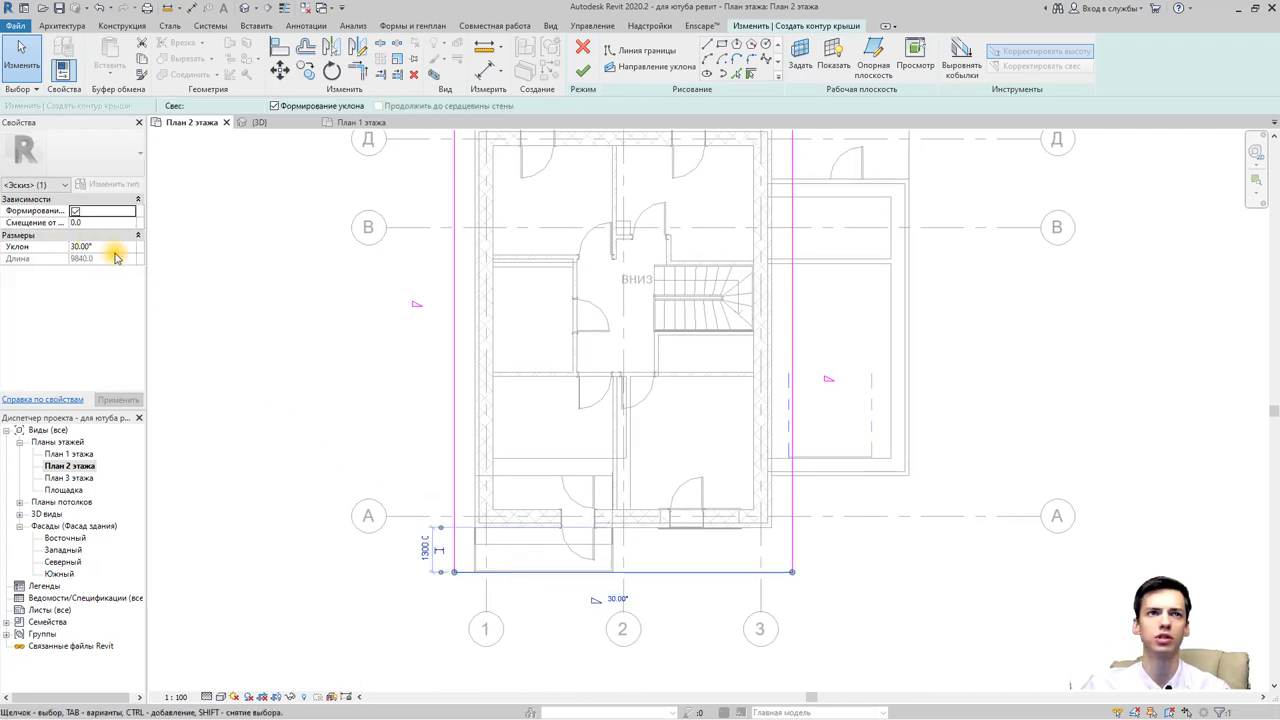
click(106, 247)
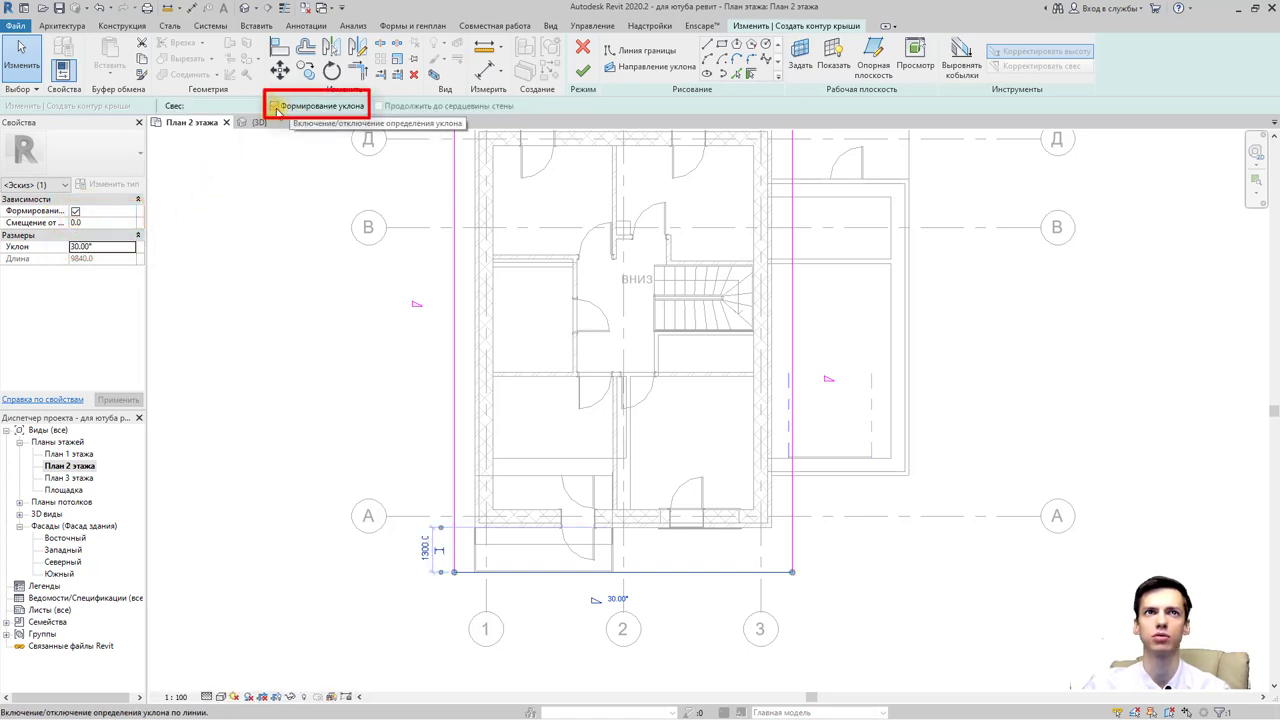
middle_drag(343, 285, 350, 291)
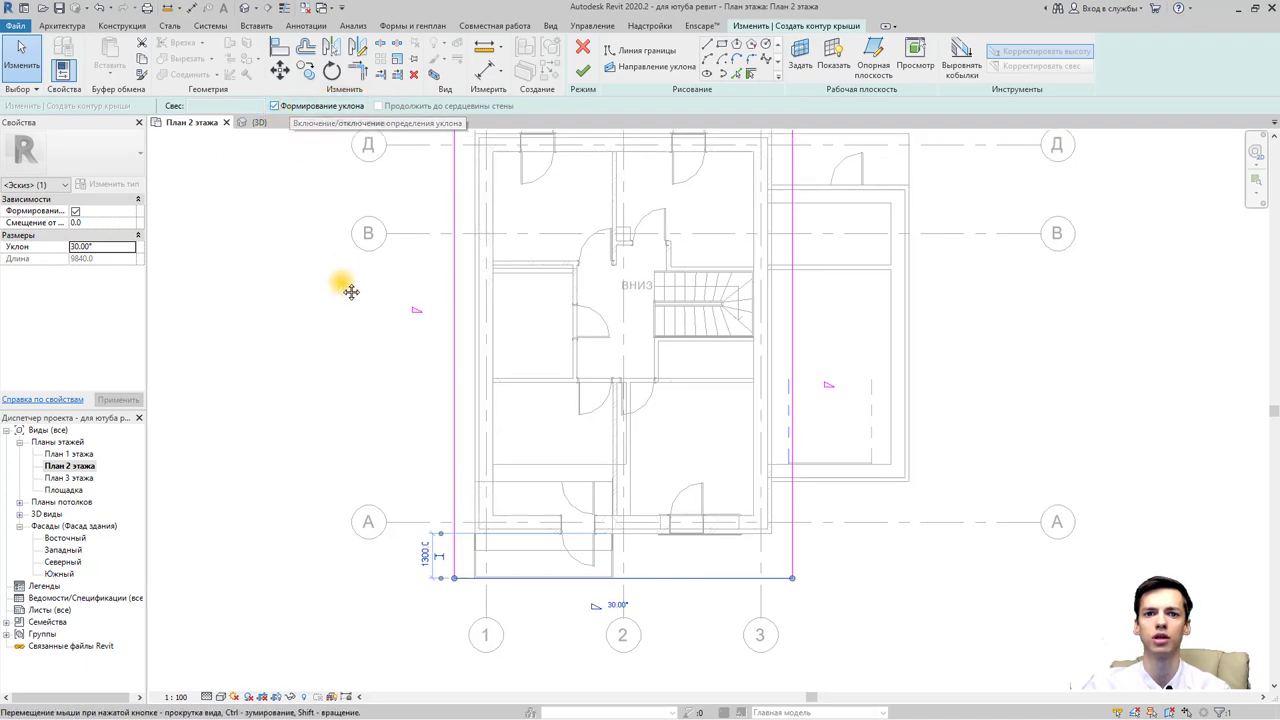
scroll(350, 291, down, 2)
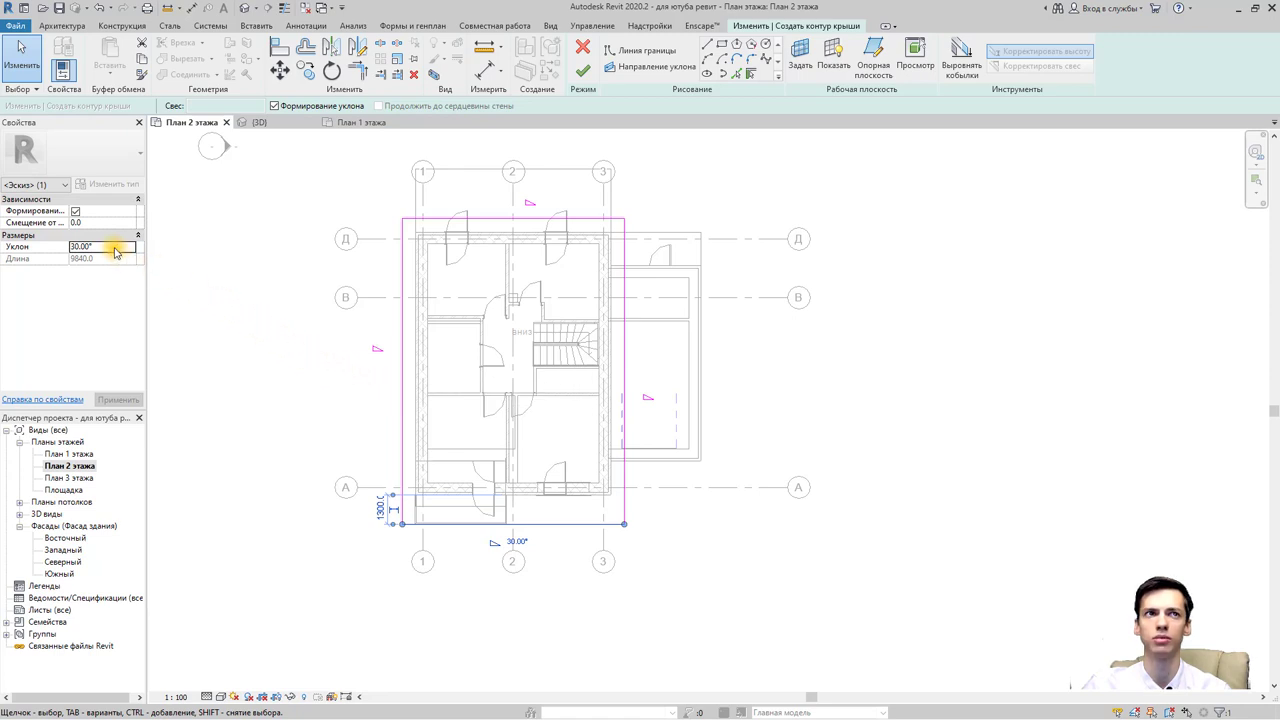
click(275, 105)
click(500, 218)
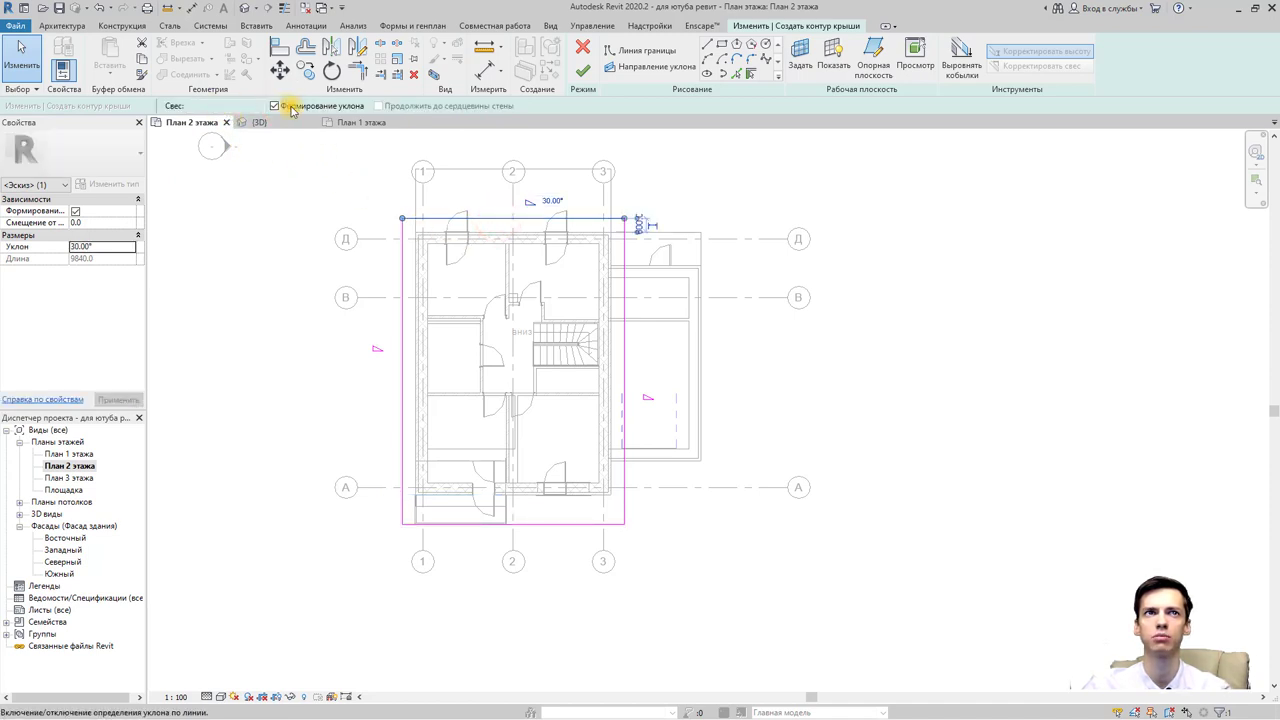
click(275, 105)
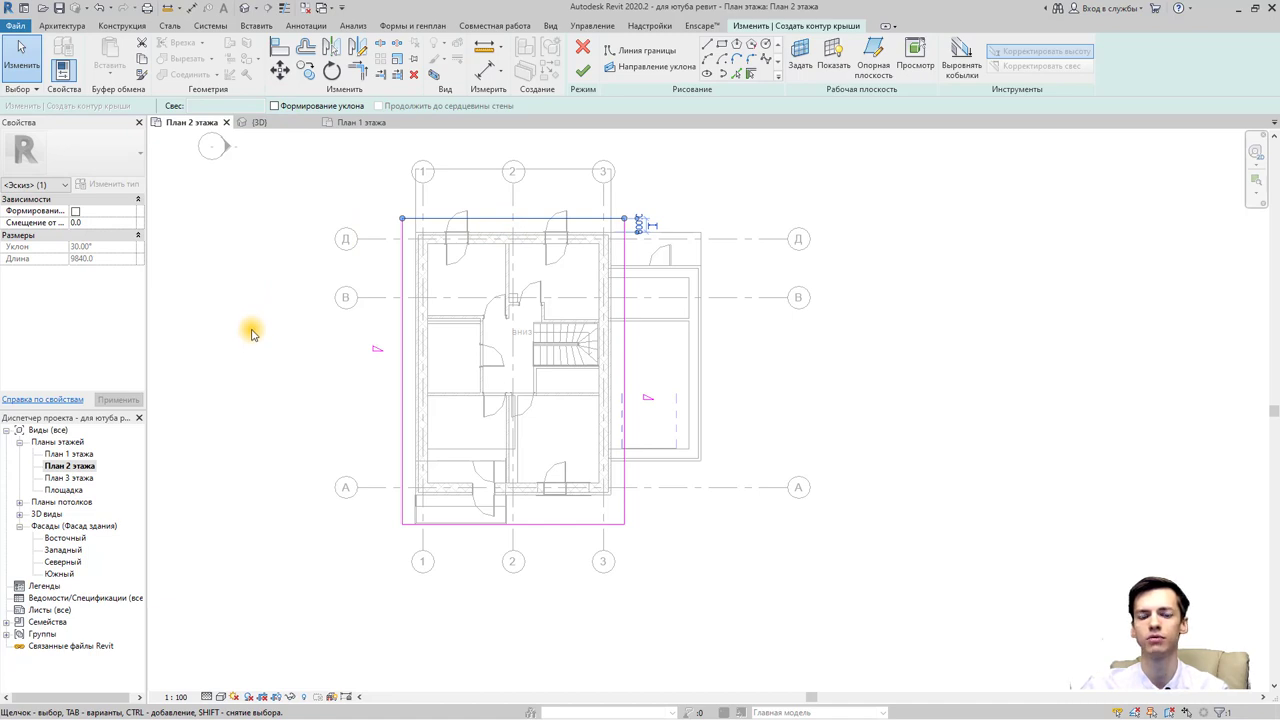
Finish the roof sketch, then inspect and select the new 30° gable roof in the 3D view.
click(581, 70)
click(242, 8)
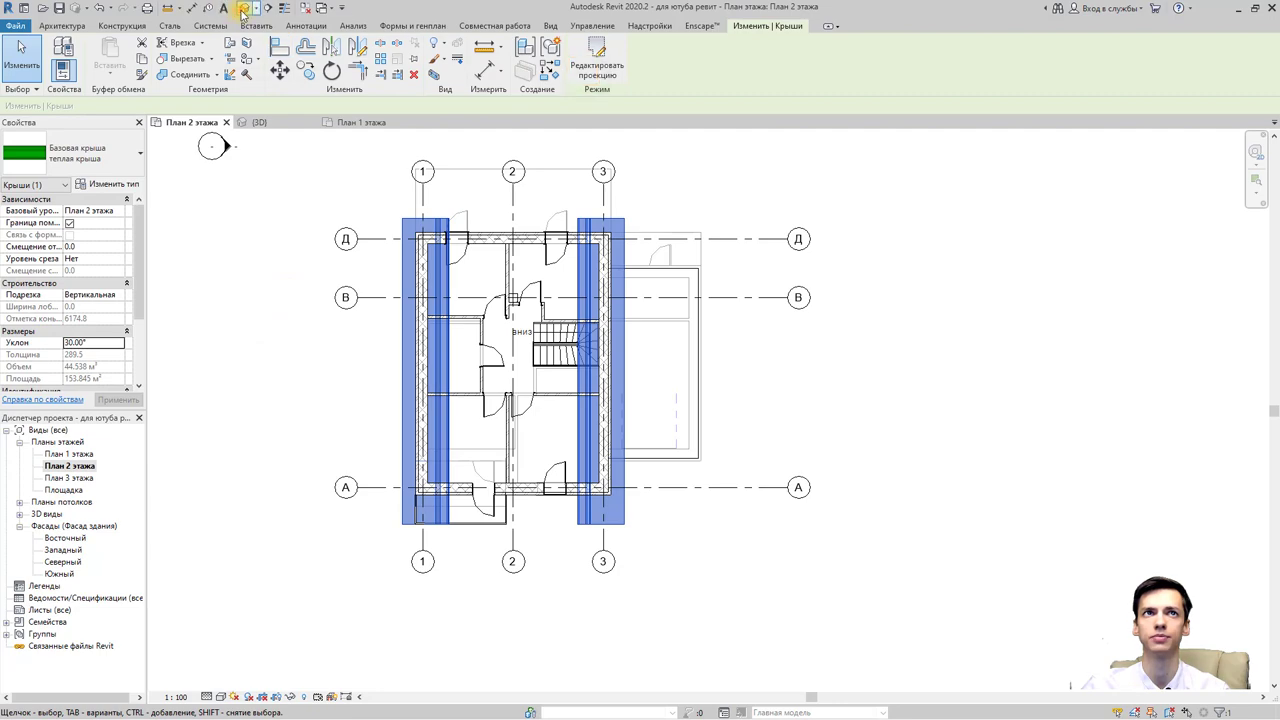
key(Escape)
mouse_move(531, 391)
shift+middle_down()
mouse_move(565, 453)
mouse_move(480, 371)
mouse_move(371, 320)
mouse_move(408, 263)
mouse_move(520, 266)
mouse_move(529, 371)
mouse_move(617, 386)
mouse_move(540, 485)
shift+middle_up()
scroll(526, 371, up, 3)
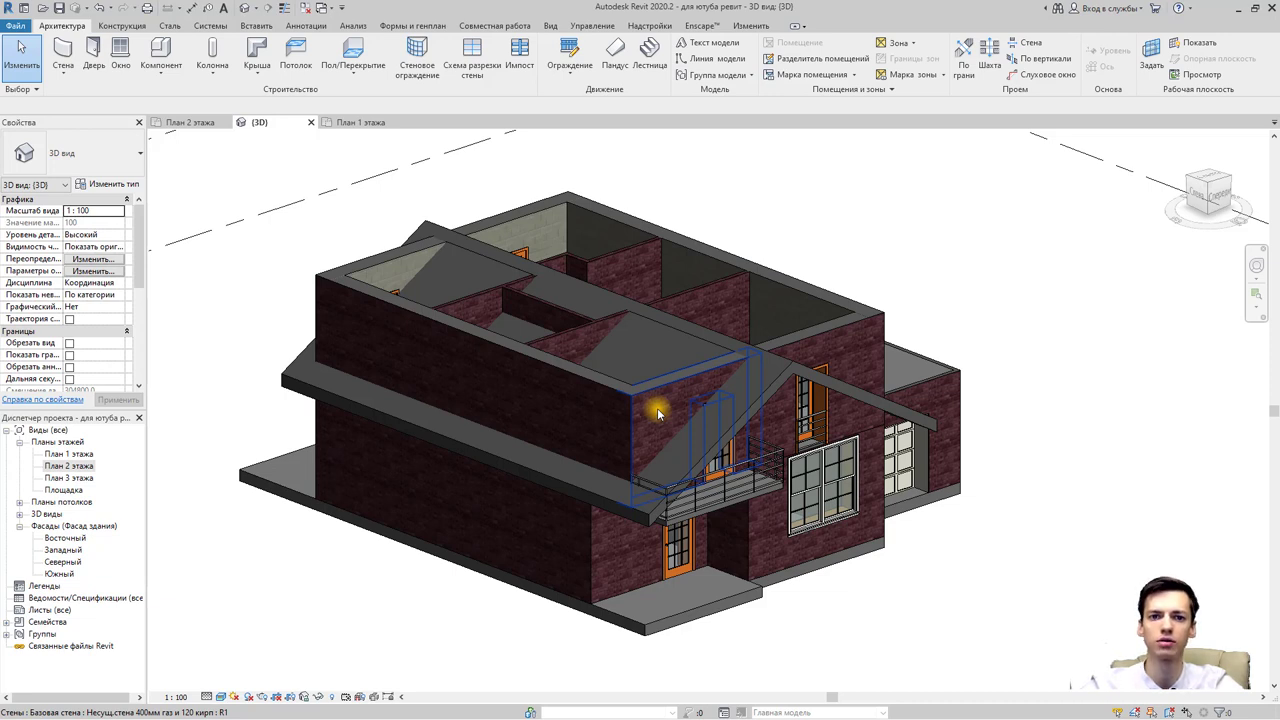
click(583, 490)
Set the roof's 'Смещение от уровня' to 1500 so it sits atop the upper walls.
click(88, 246)
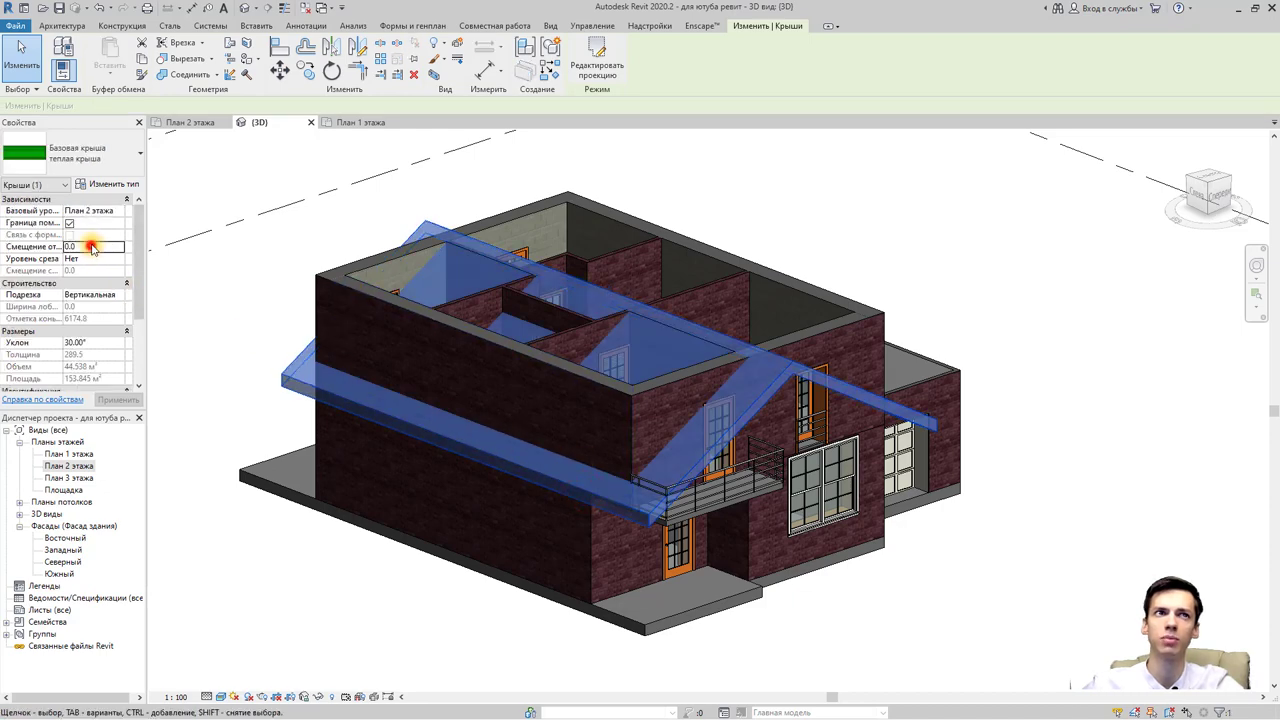
drag(143, 246, 310, 246)
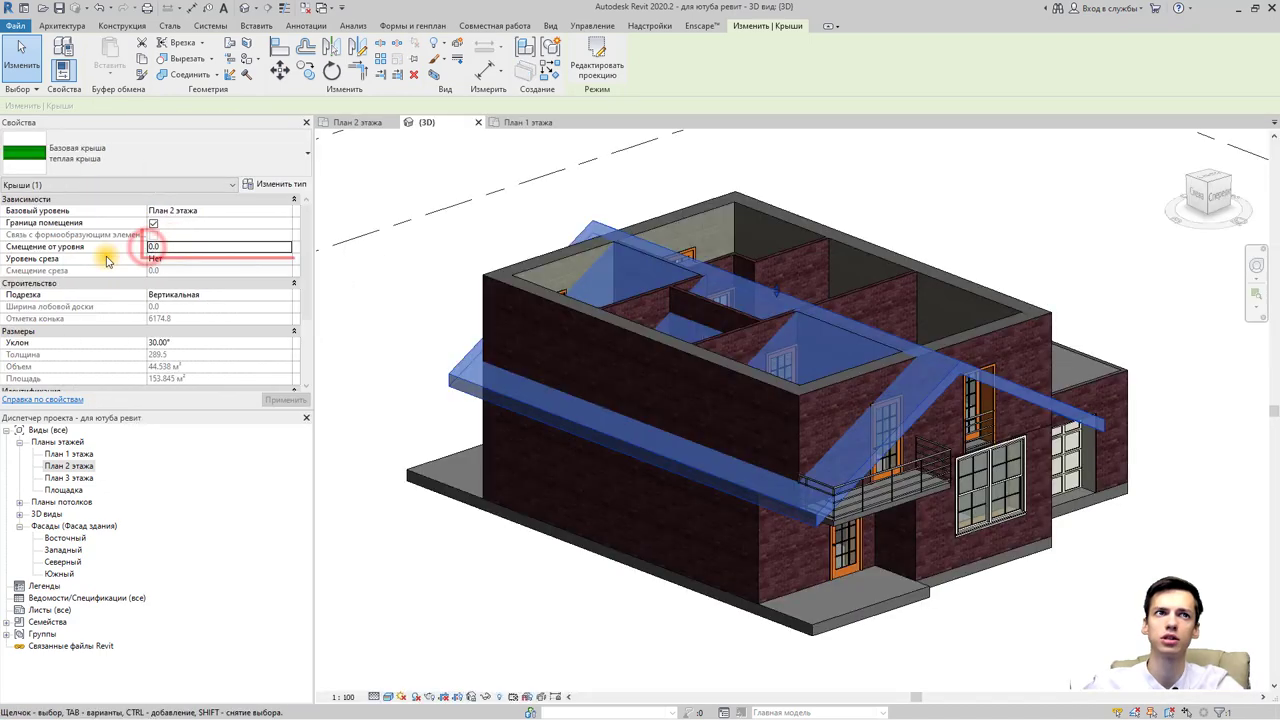
double_click(185, 248)
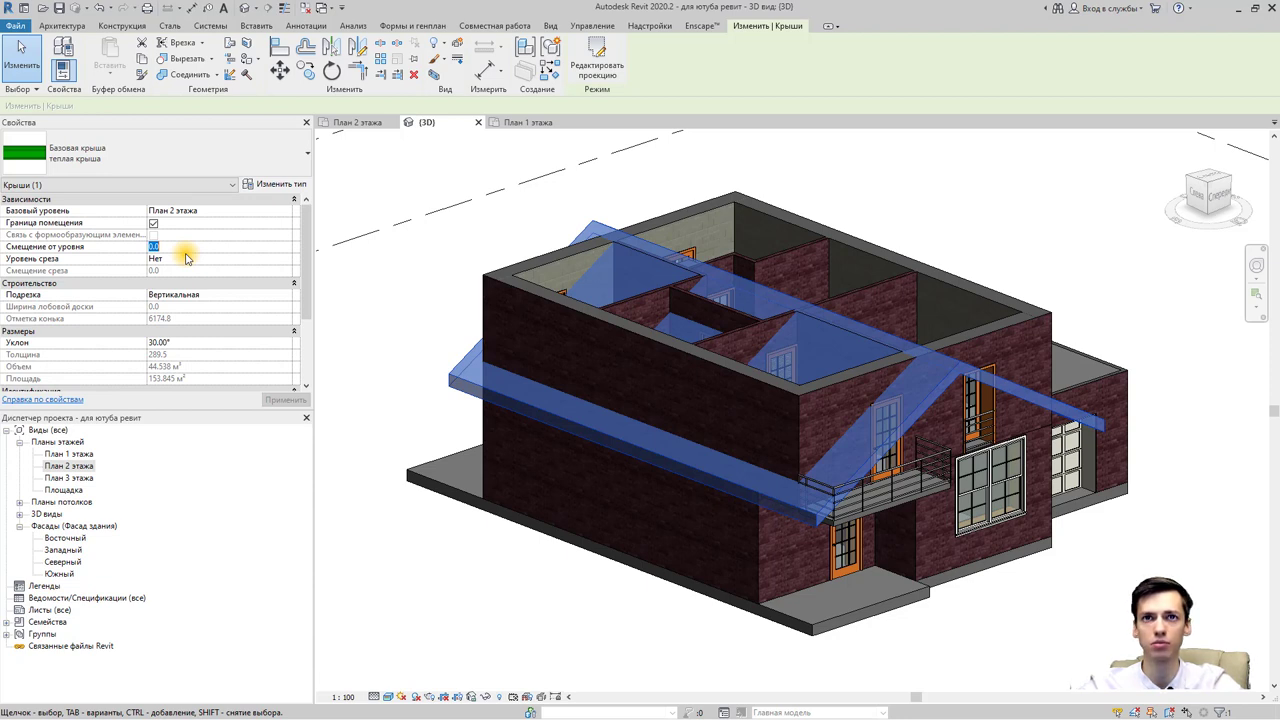
text(180)
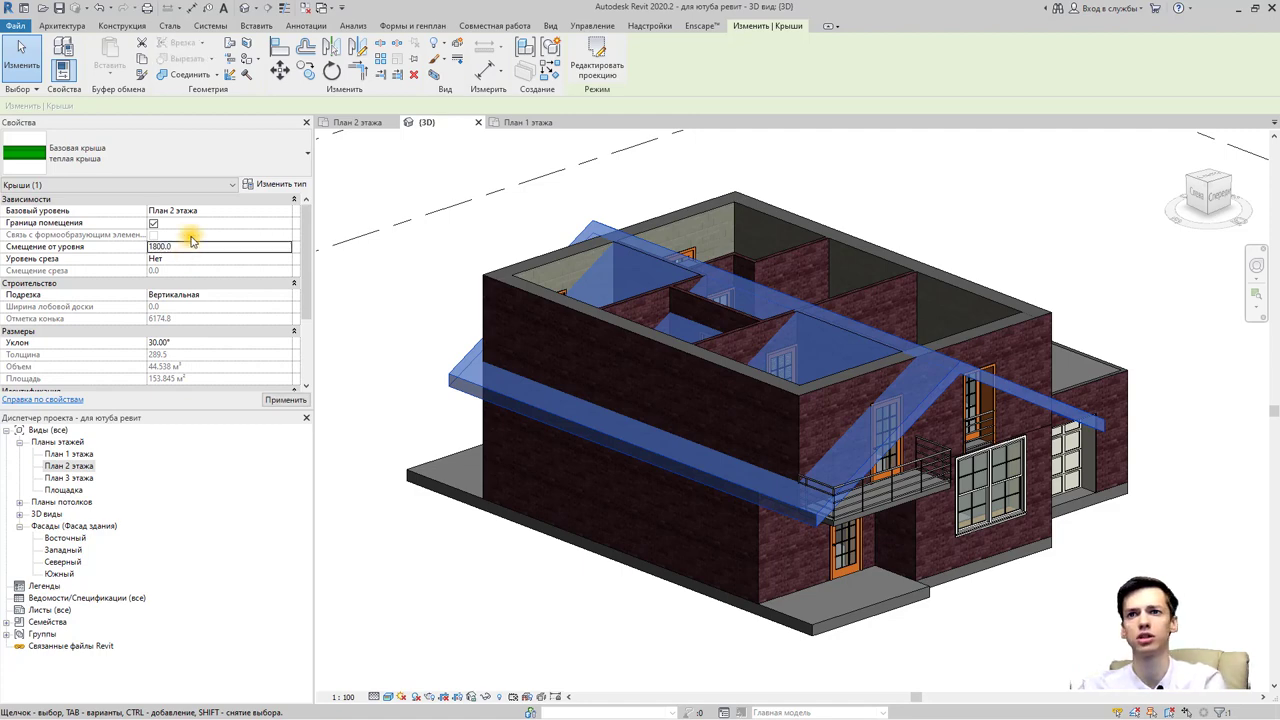
shift+middle_drag(748, 349, 594, 277)
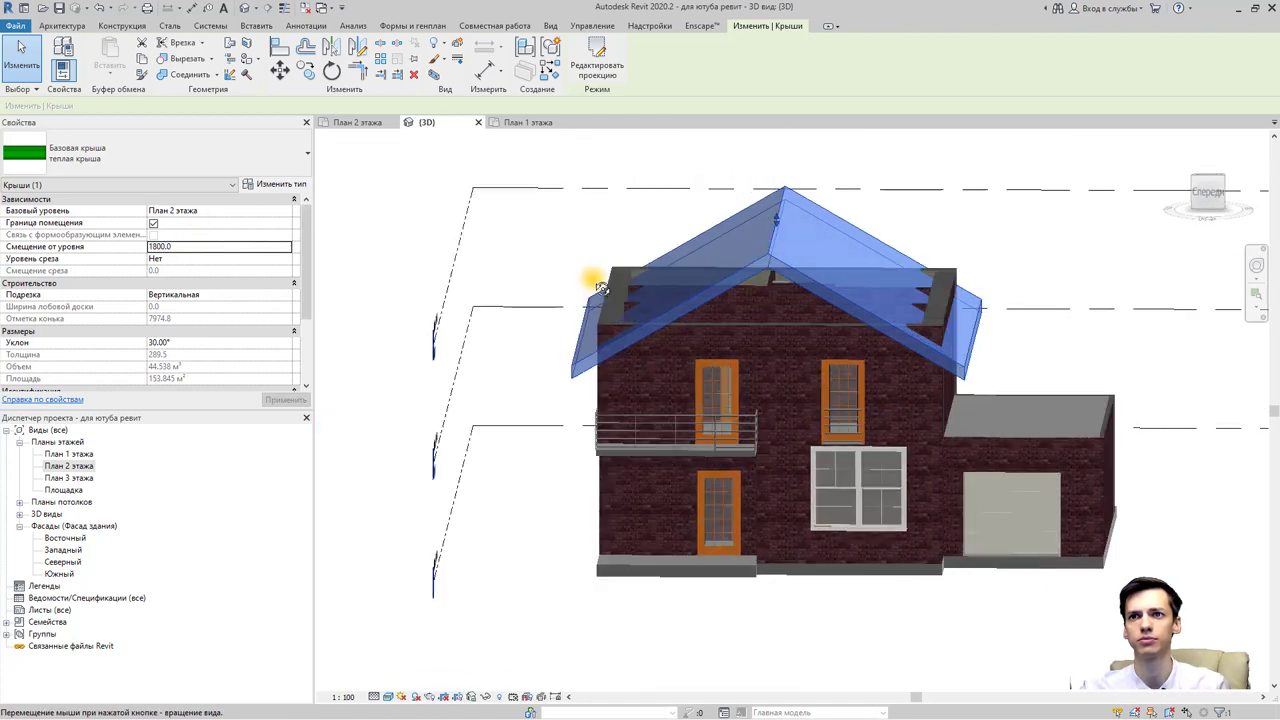
click(210, 249)
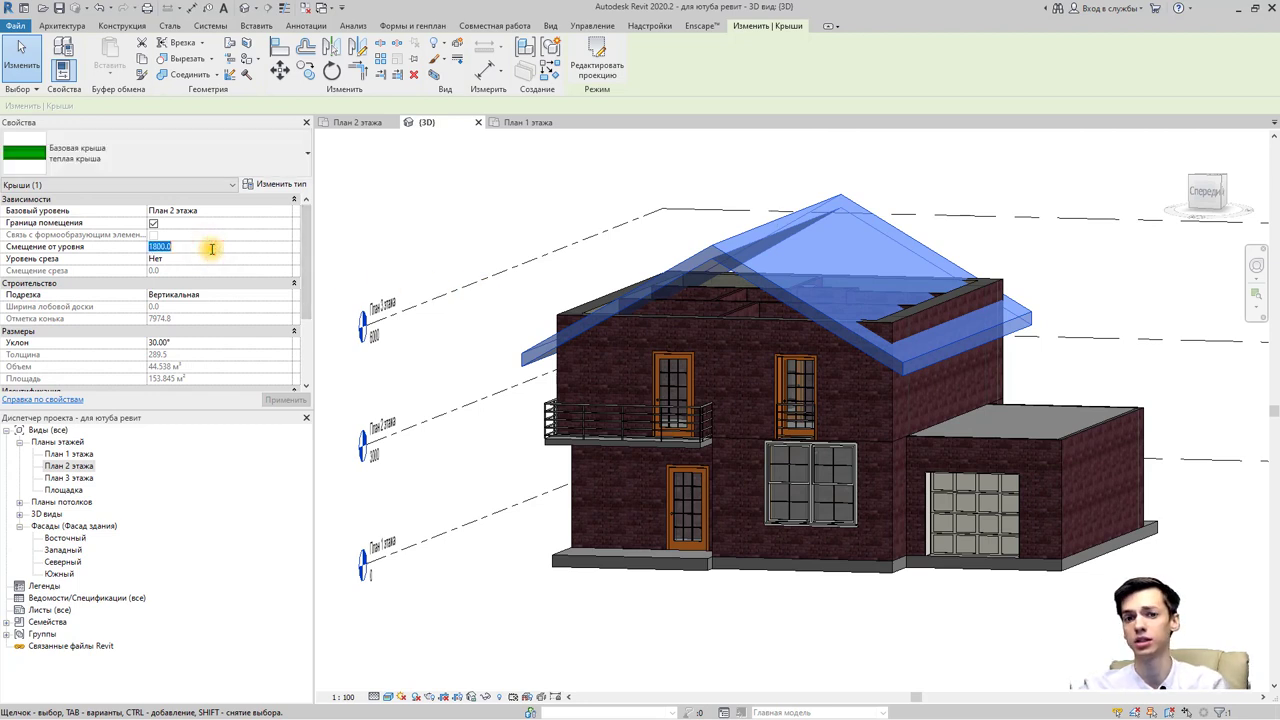
text(150)
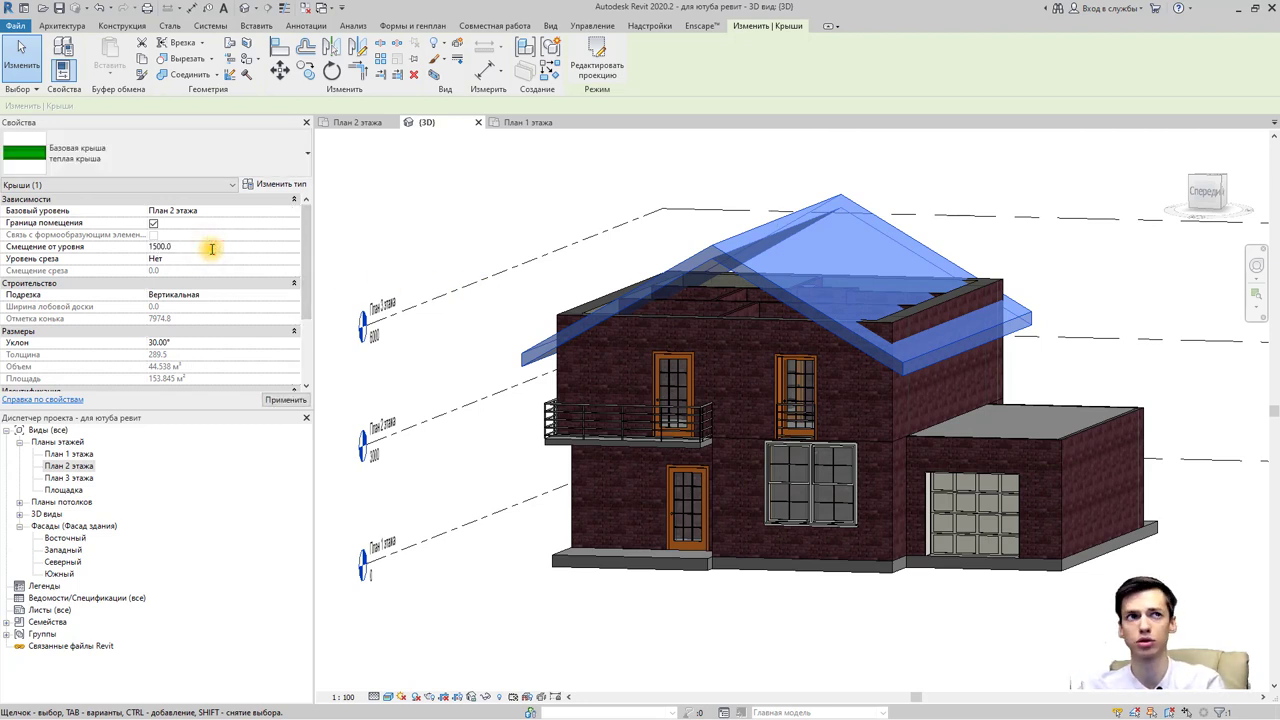
key(Return)
mouse_move(472, 335)
shift+middle_down()
mouse_move(443, 486)
mouse_move(386, 537)
mouse_move(354, 529)
mouse_move(346, 369)
mouse_move(451, 294)
mouse_move(491, 297)
mouse_move(406, 389)
shift+middle_up()
click(405, 425)
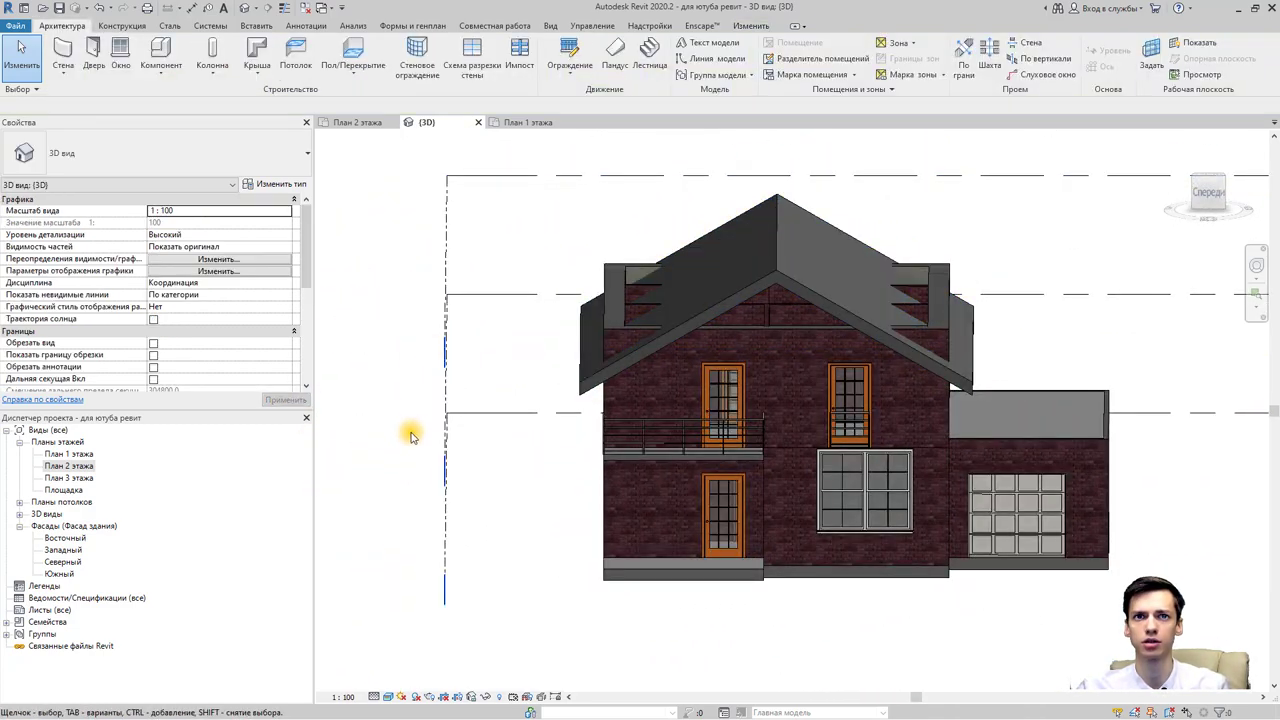
Select the chain of seven upper-storey walls and attach their tops to the теплая крыша roof.
mouse_move(443, 437)
shift+middle_down()
mouse_move(498, 450)
mouse_move(457, 437)
mouse_move(429, 453)
mouse_move(451, 434)
shift+middle_up()
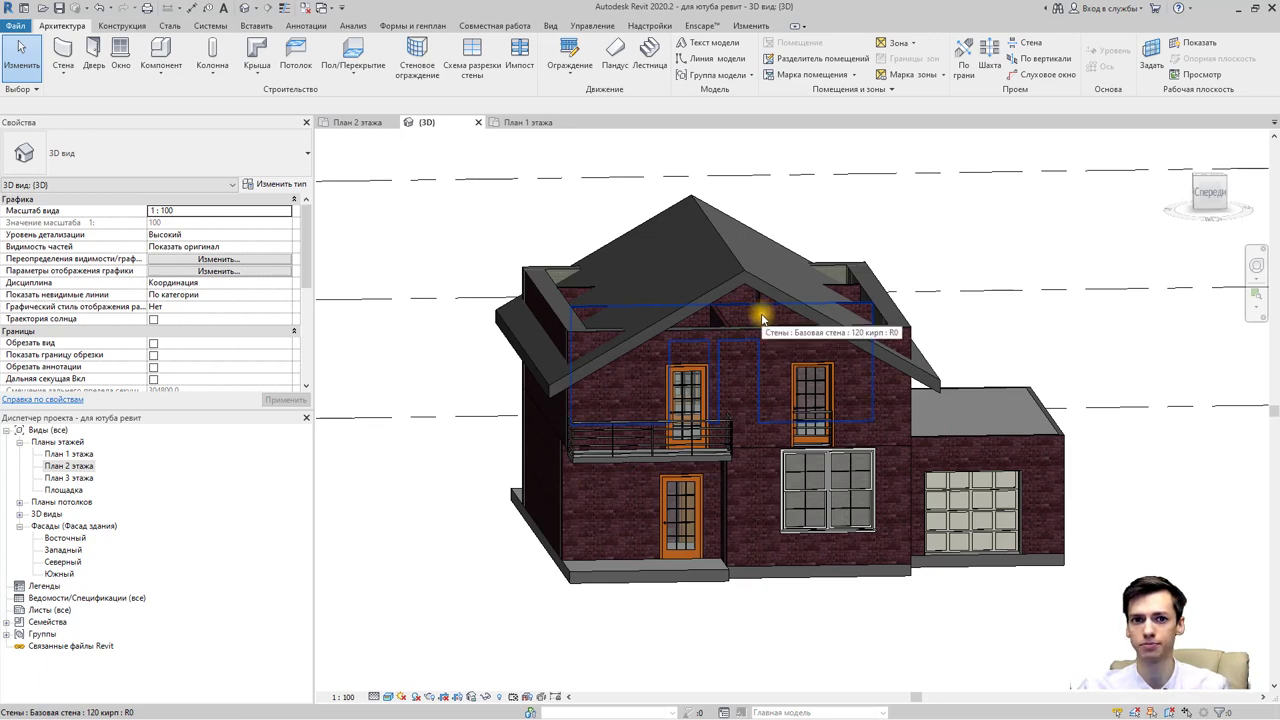
shift+middle_drag(762, 318, 832, 336)
click(836, 335)
scroll(800, 360, down, 2)
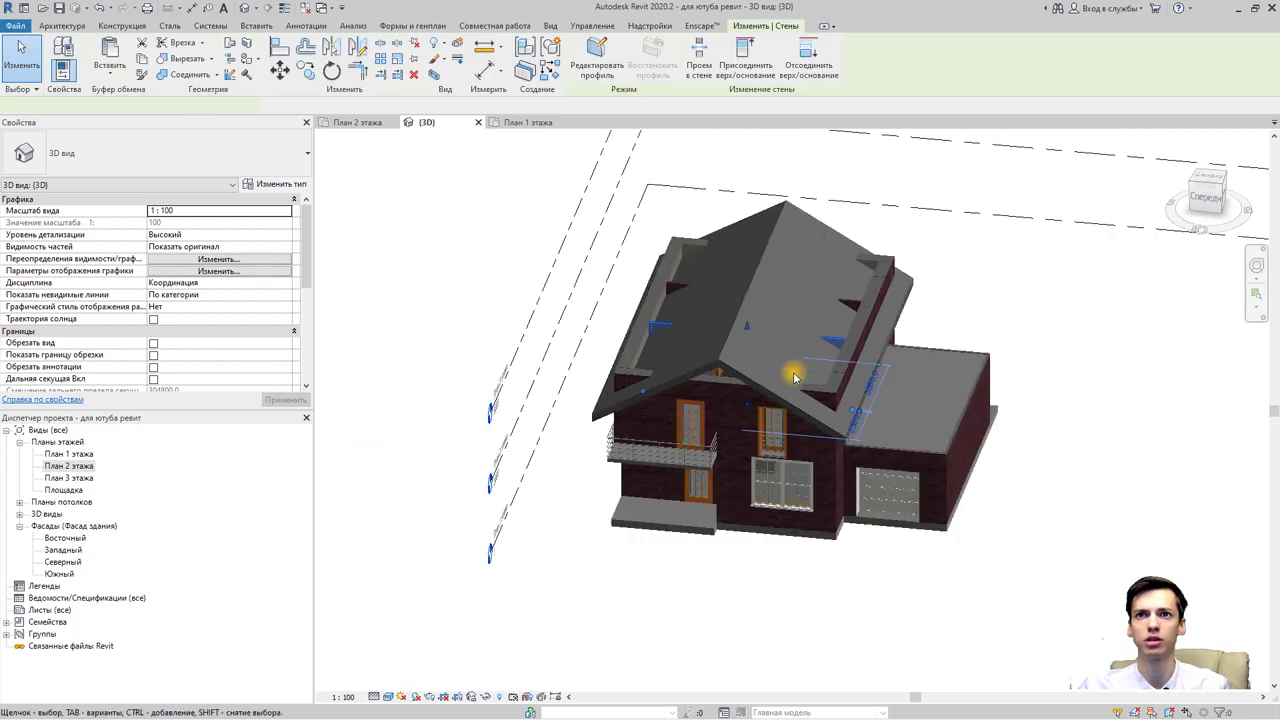
scroll(790, 380, down, 1)
click(850, 333)
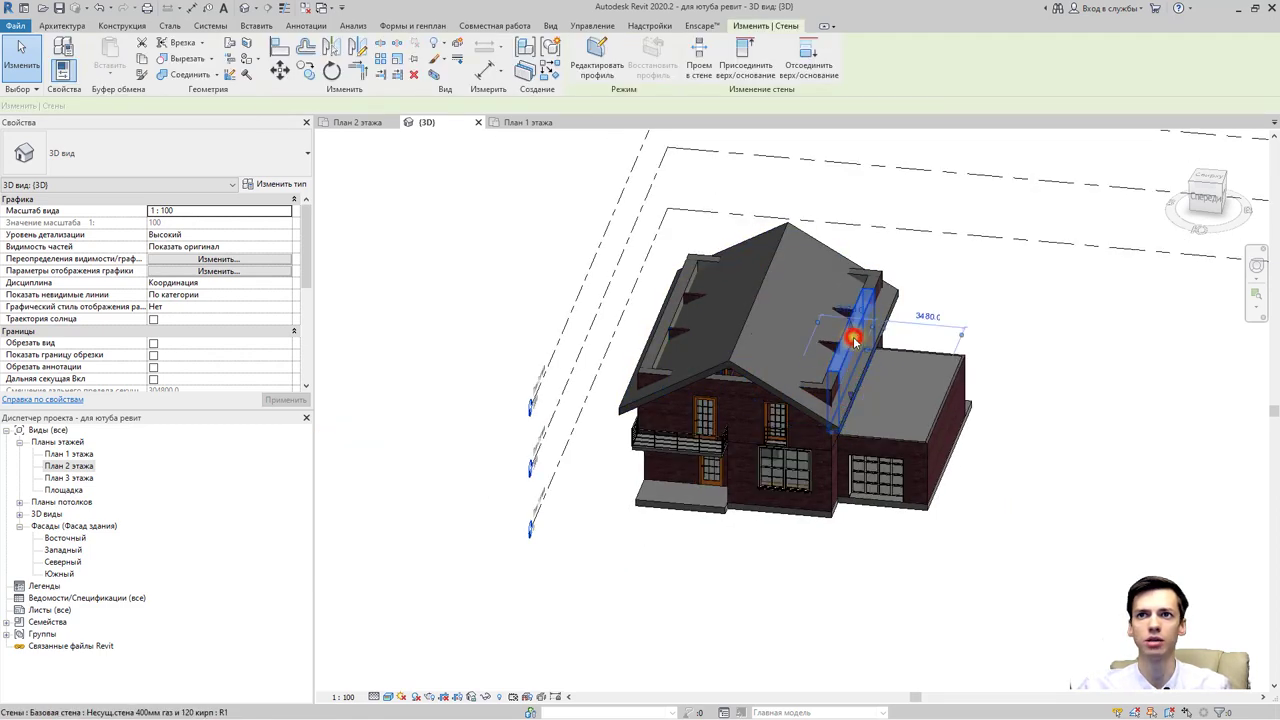
click(910, 265)
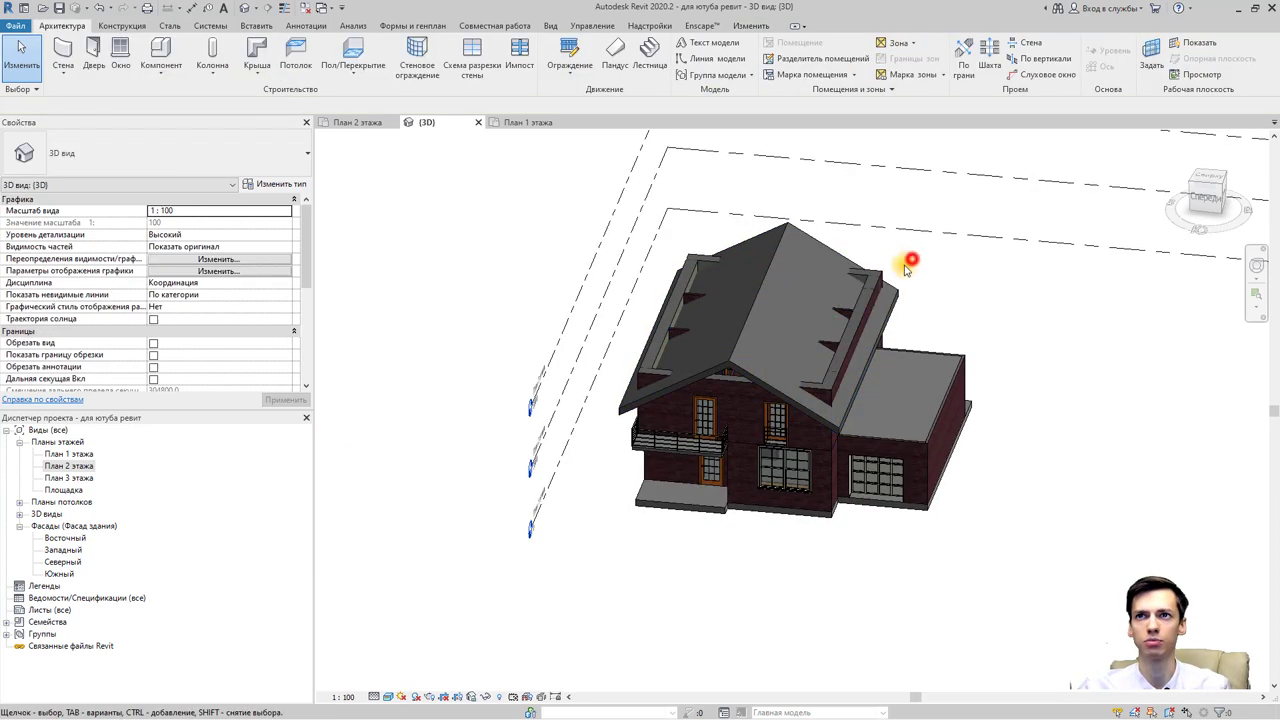
click(884, 275)
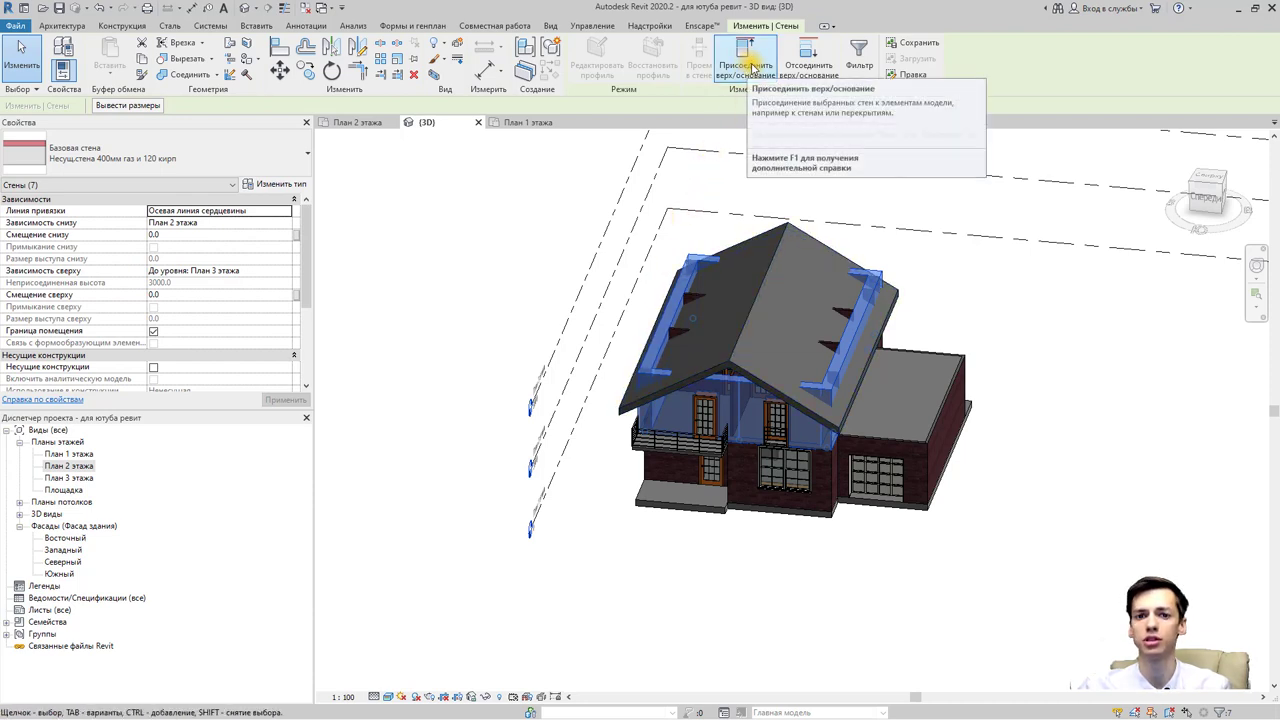
click(752, 66)
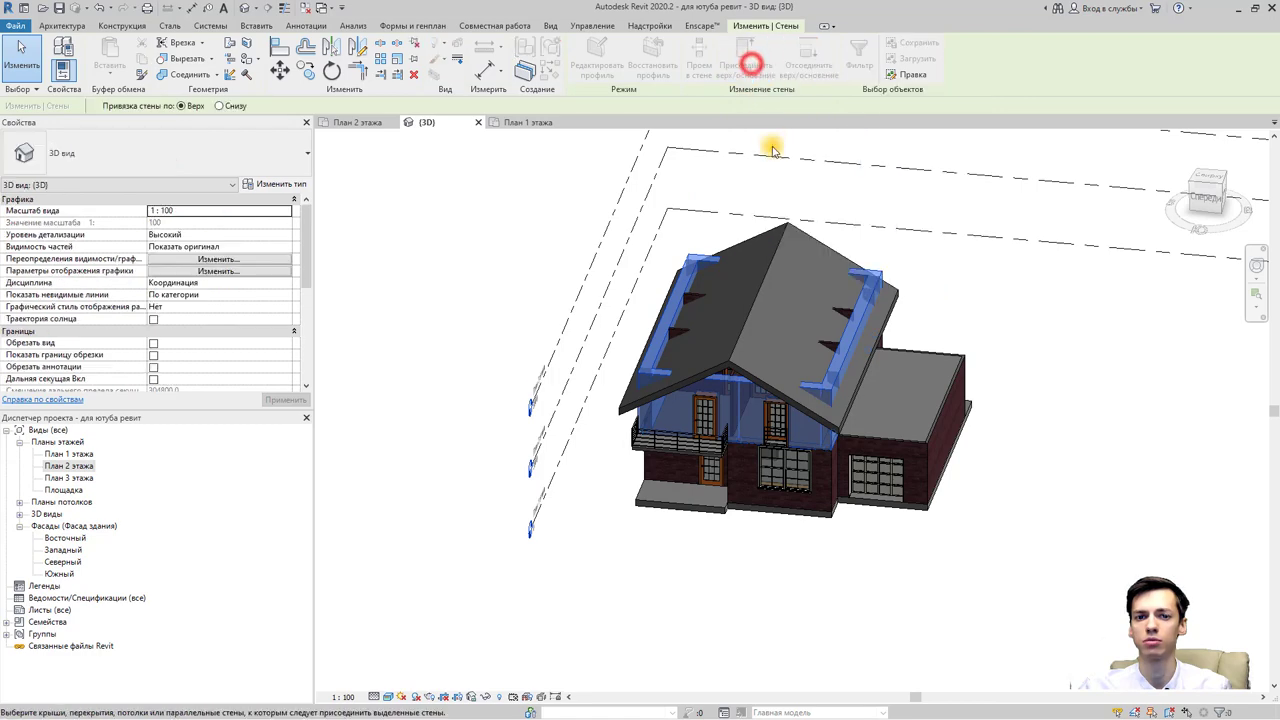
click(785, 228)
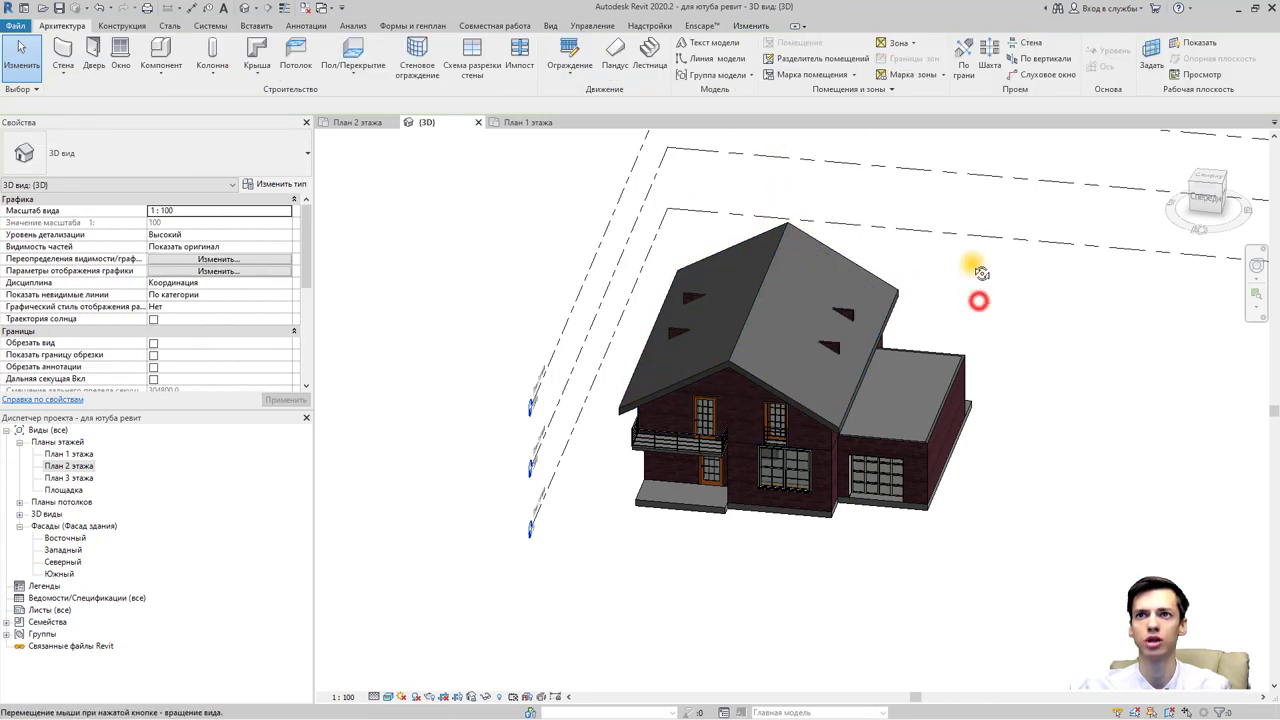
Orbit to a front view and crossing-select all 26 second-floor elements, roof included.
mouse_move(980, 300)
shift+middle_down()
mouse_move(1062, 185)
mouse_move(990, 211)
shift+middle_up()
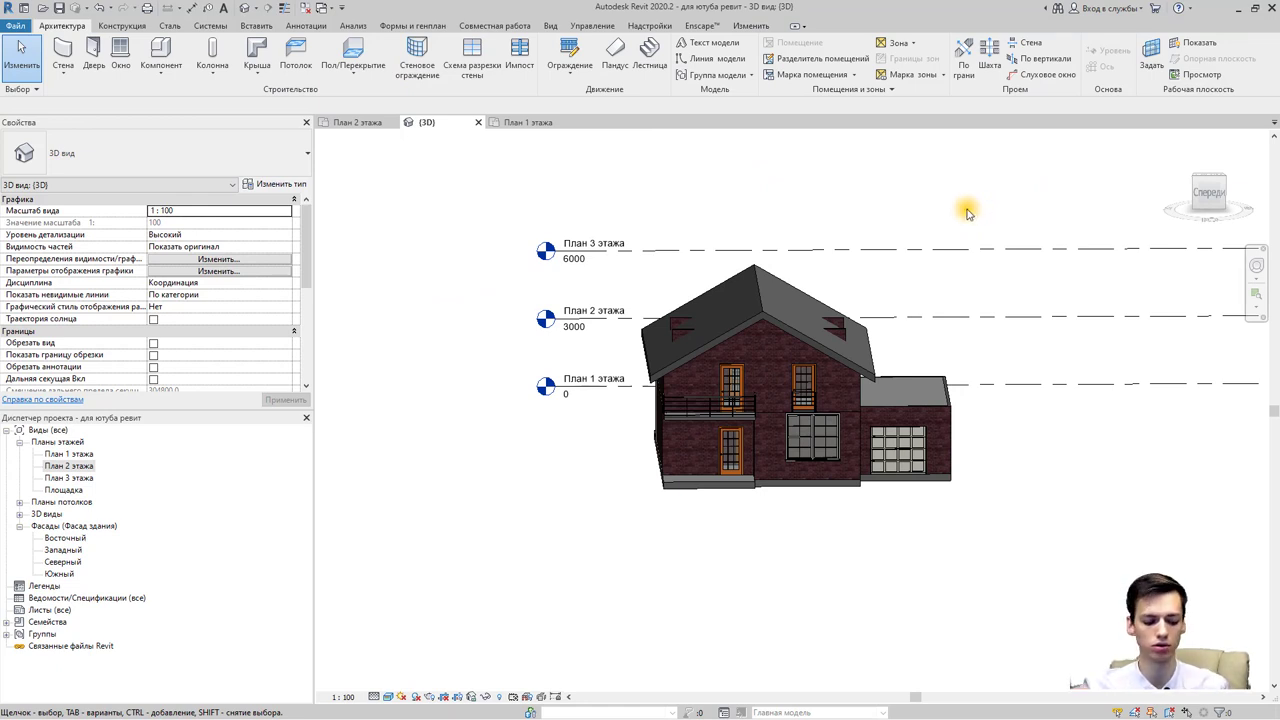
mouse_move(971, 277)
shift+middle_down()
mouse_move(978, 244)
mouse_move(957, 286)
shift+middle_up()
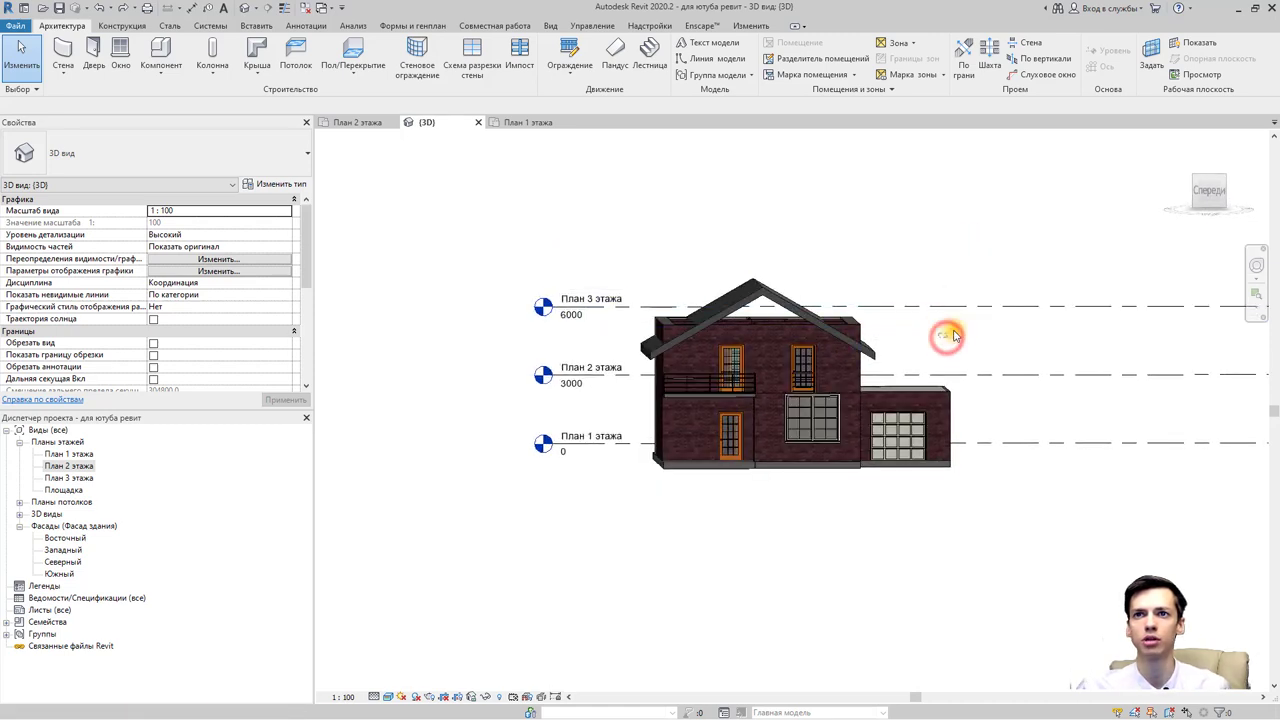
shift+middle_drag(953, 335, 994, 330)
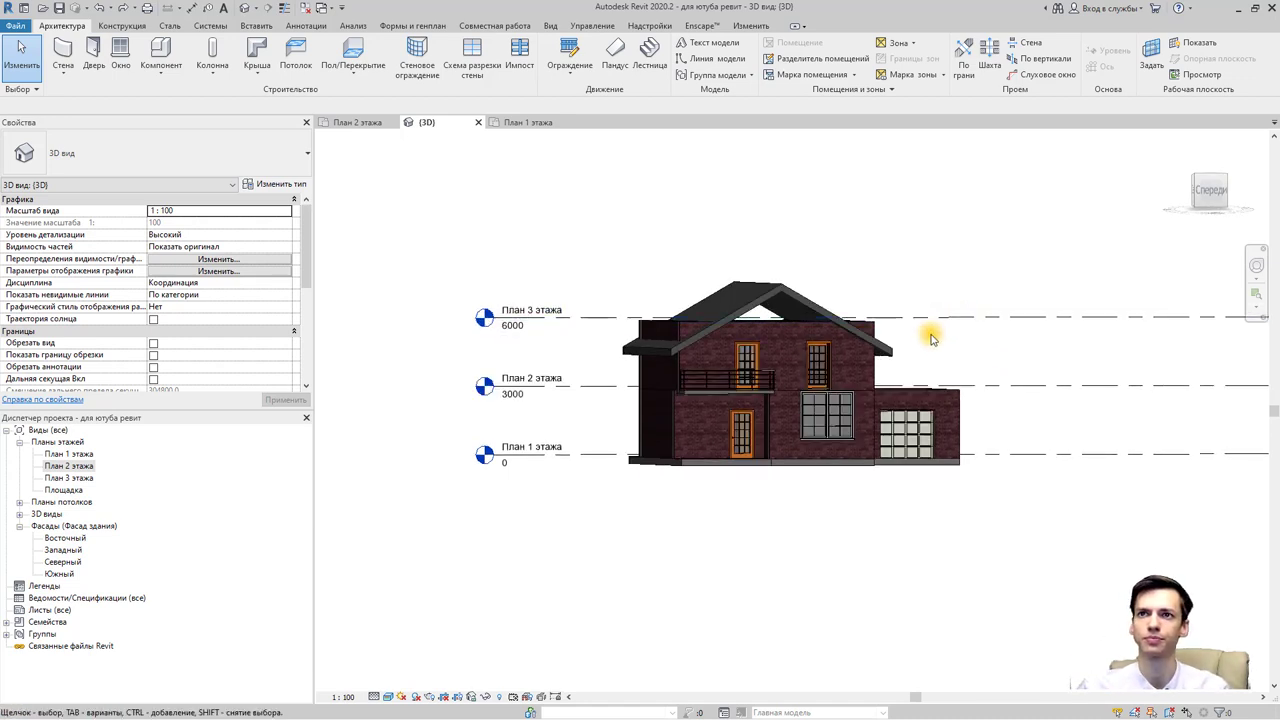
drag(967, 342, 553, 356)
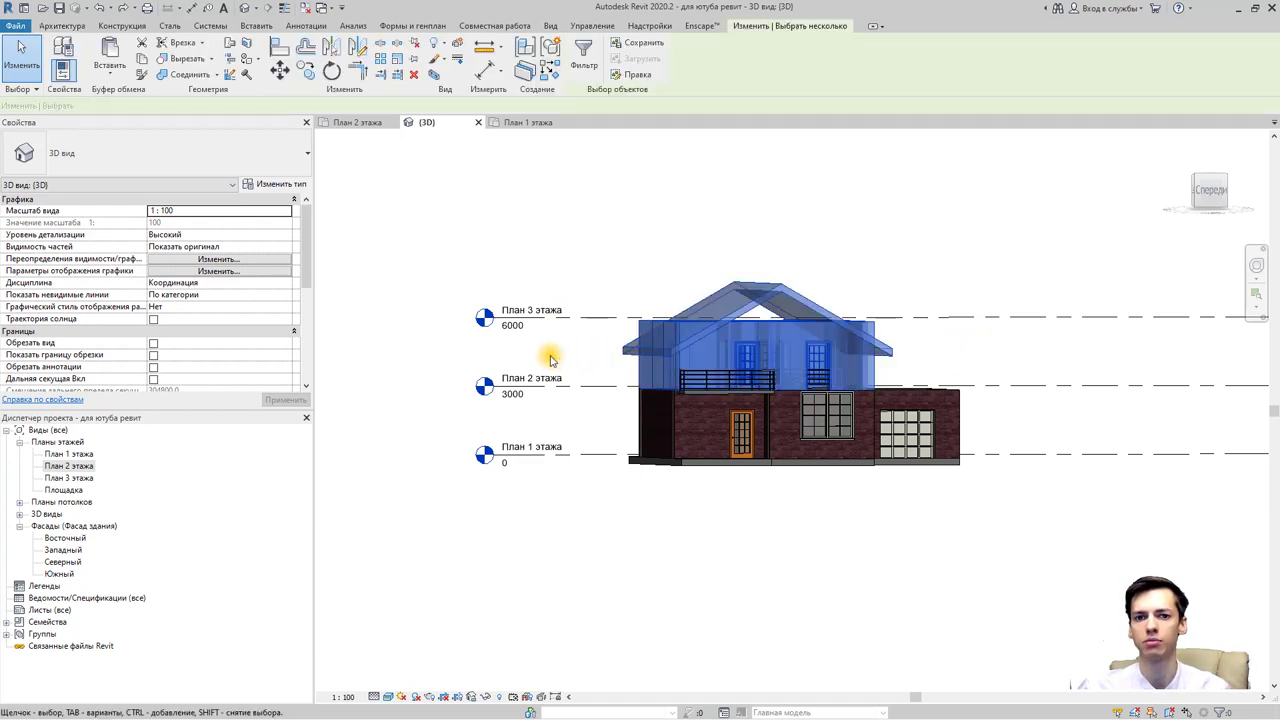
Filter the selection down to the 15 walls using only the Стены category.
click(590, 70)
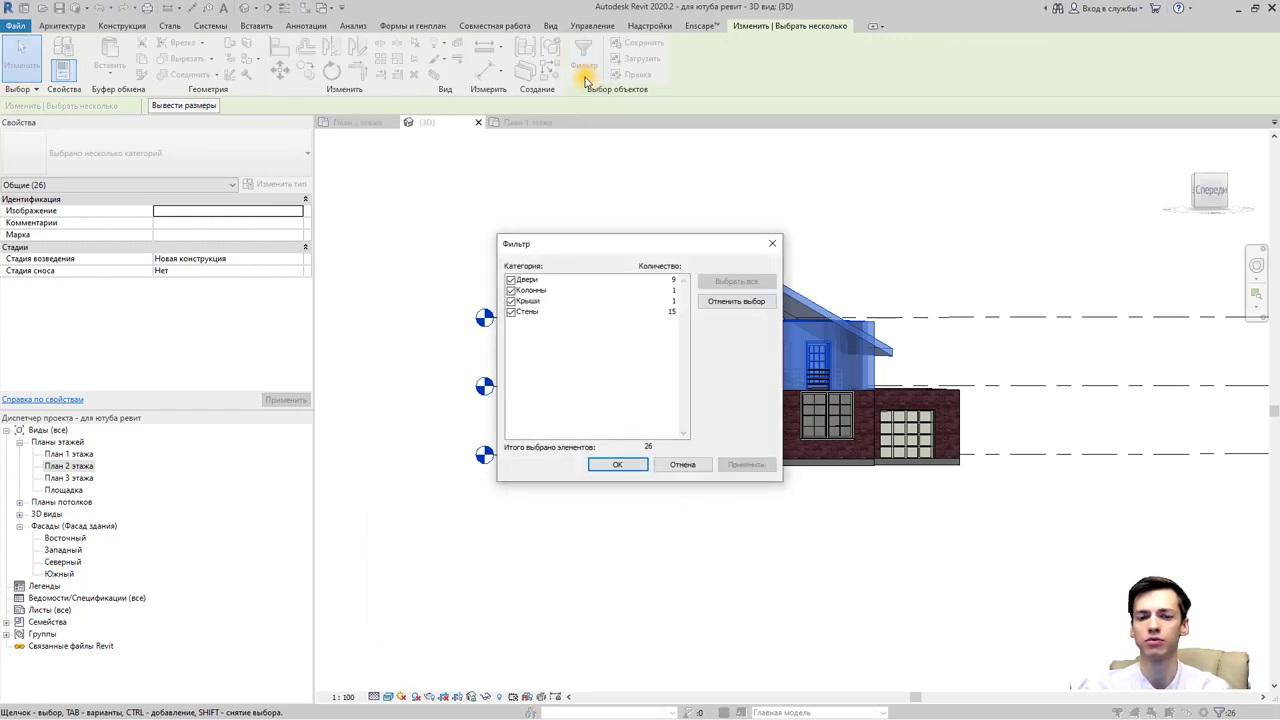
click(704, 300)
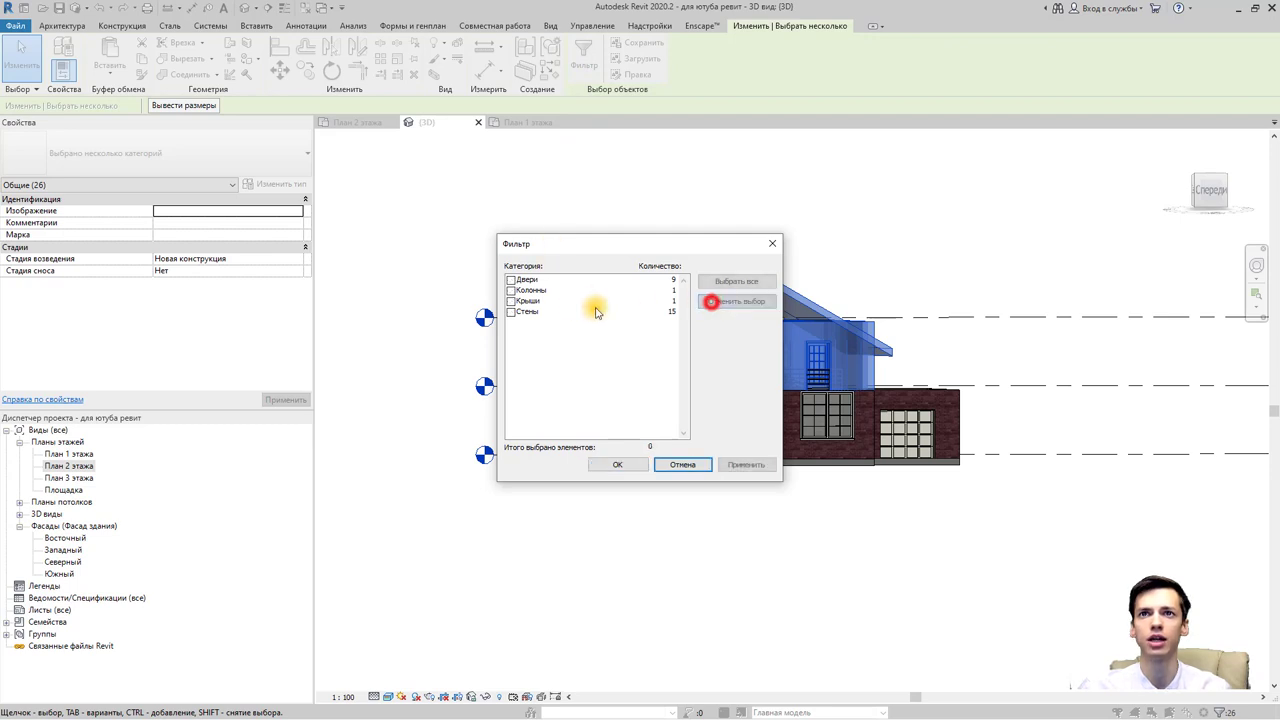
click(511, 312)
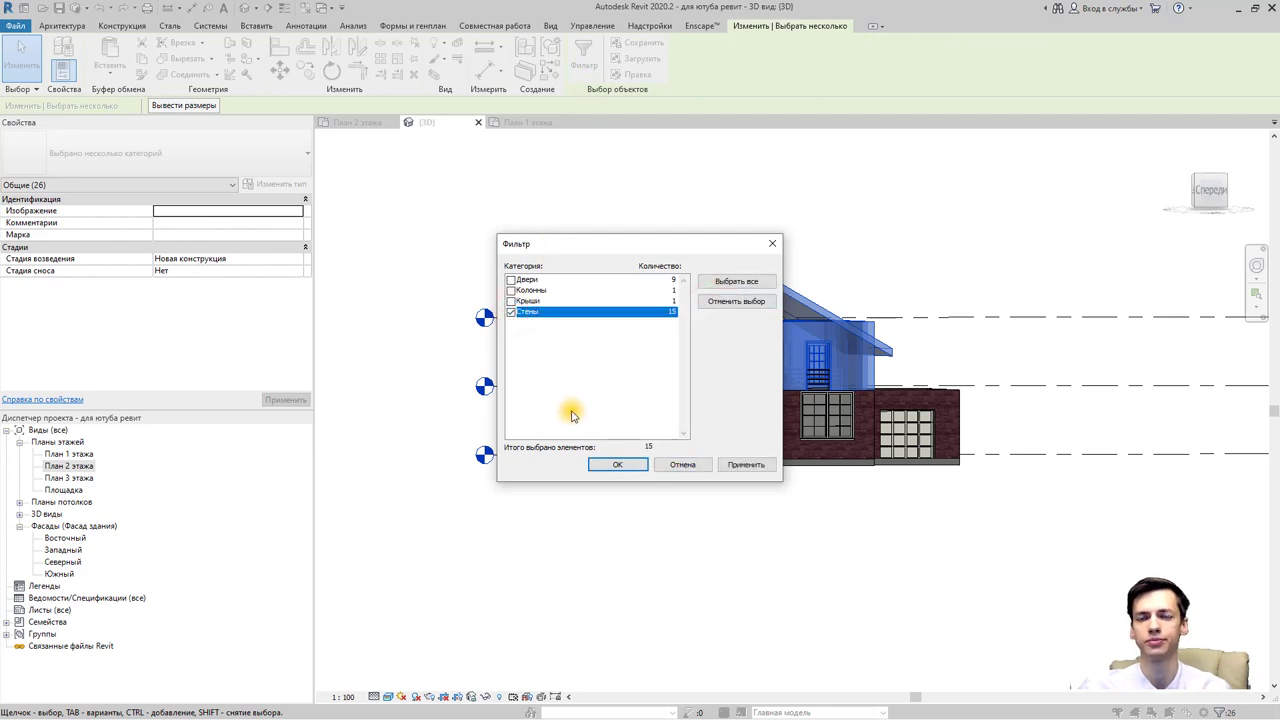
click(727, 302)
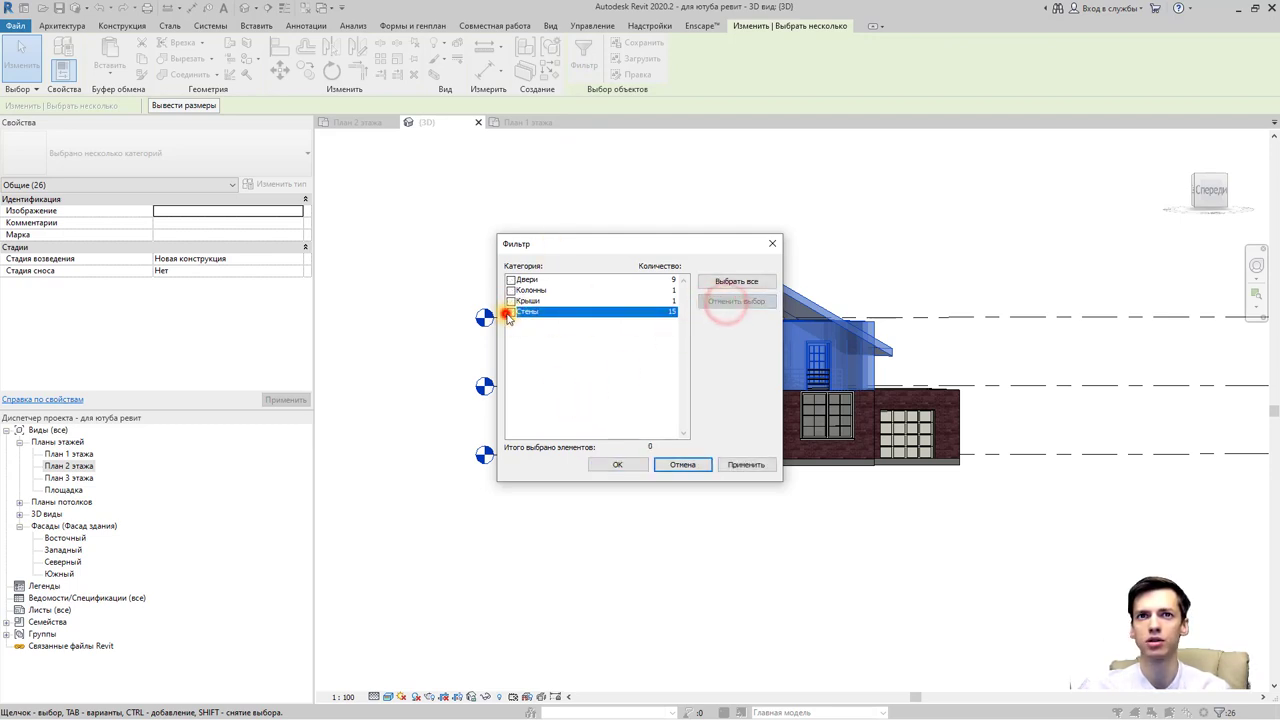
click(511, 312)
click(617, 464)
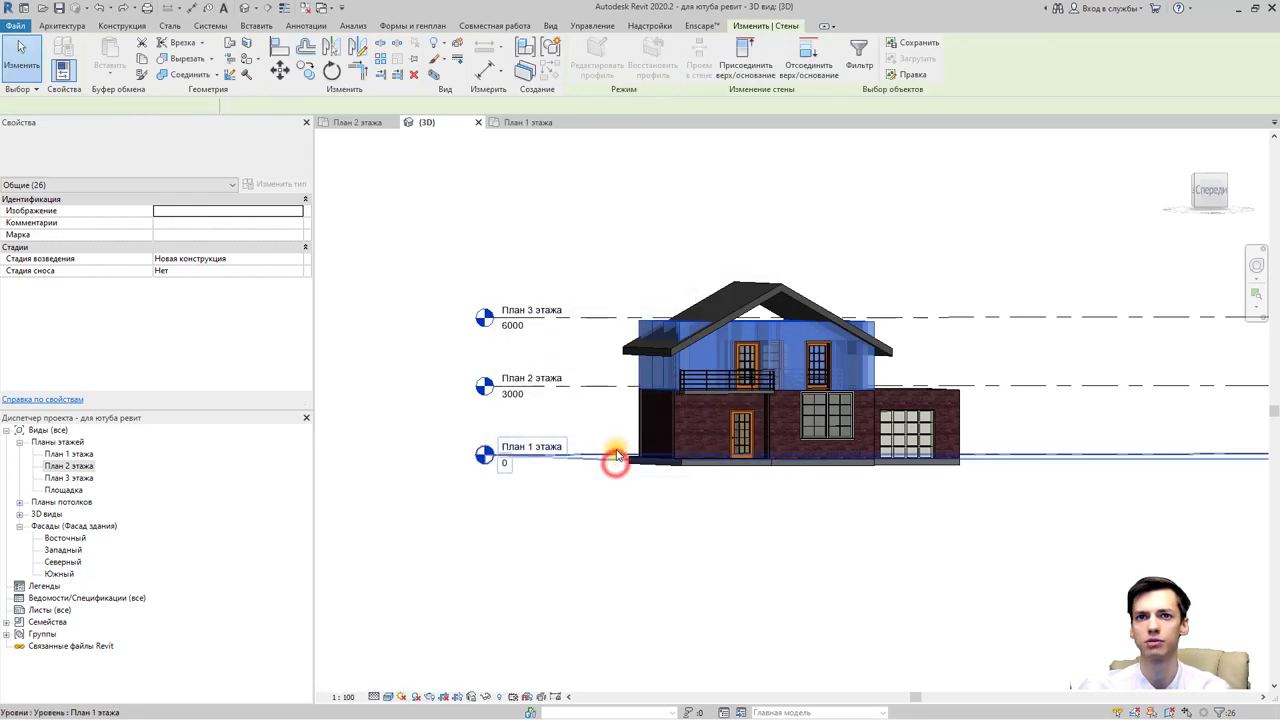
Attach the 15 walls' tops to the теплая крыша roof and check the result.
click(752, 60)
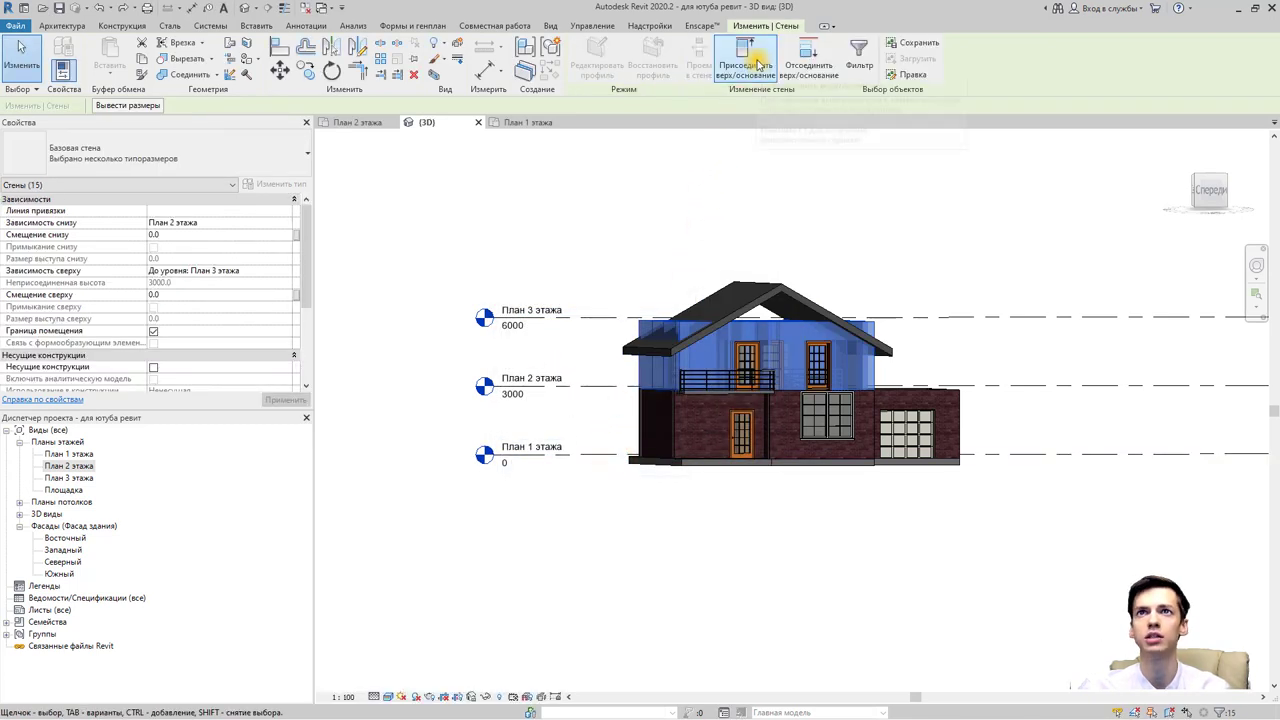
click(777, 285)
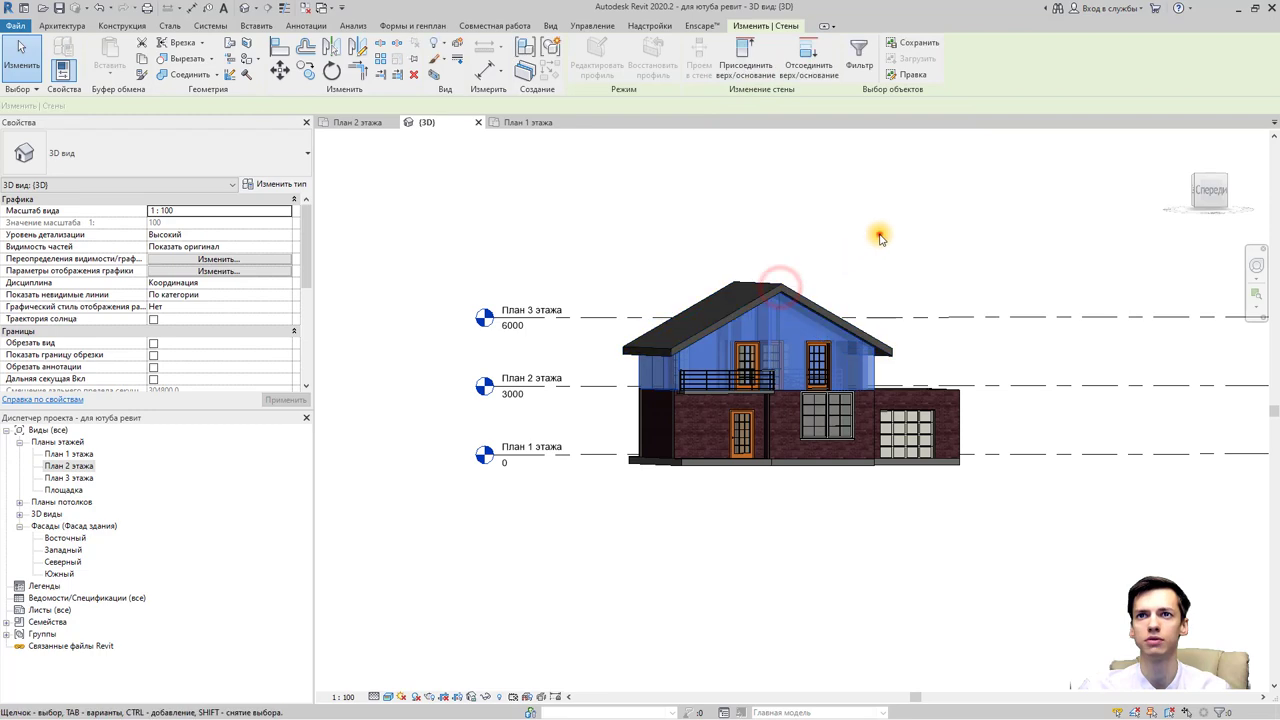
click(879, 234)
mouse_move(879, 234)
shift+middle_down()
mouse_move(737, 386)
mouse_move(726, 366)
mouse_move(731, 377)
mouse_move(814, 370)
mouse_move(883, 334)
mouse_move(994, 320)
shift+middle_up()
click(789, 378)
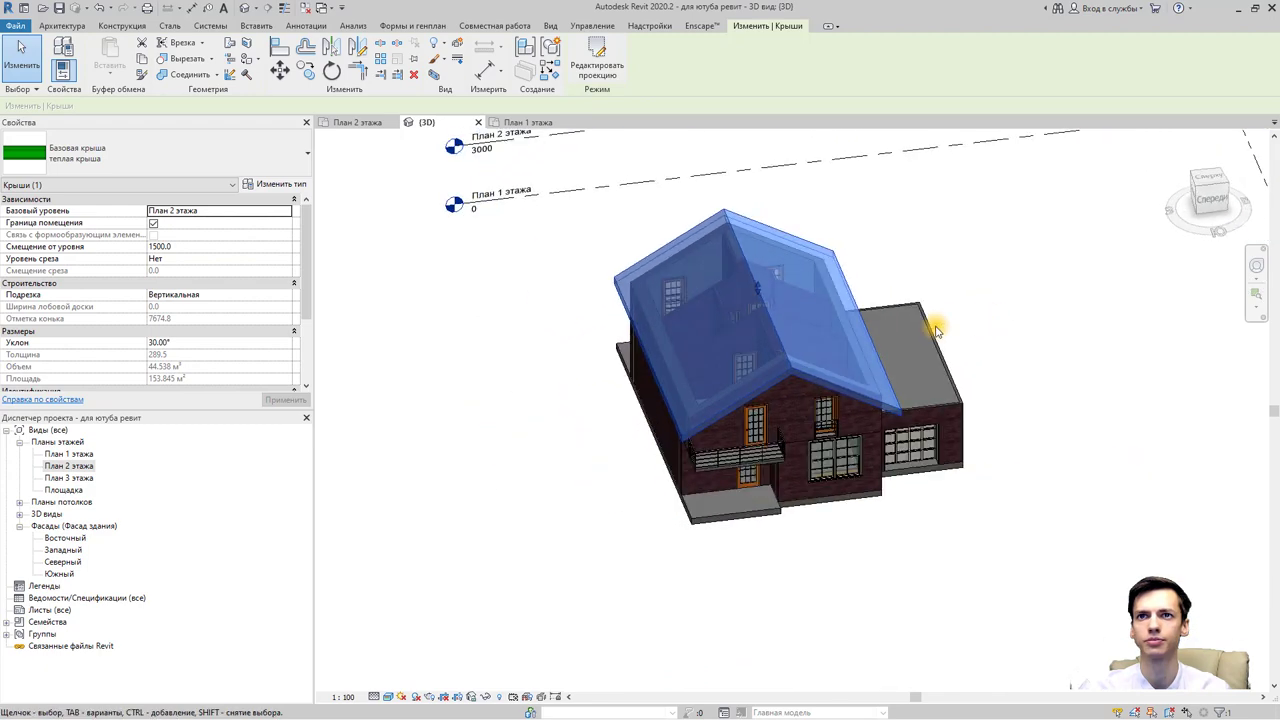
Undo the walls' roof attachment and delete the gable roof from the house.
shift+middle_drag(826, 322, 831, 272)
shift+middle_drag(914, 334, 816, 378)
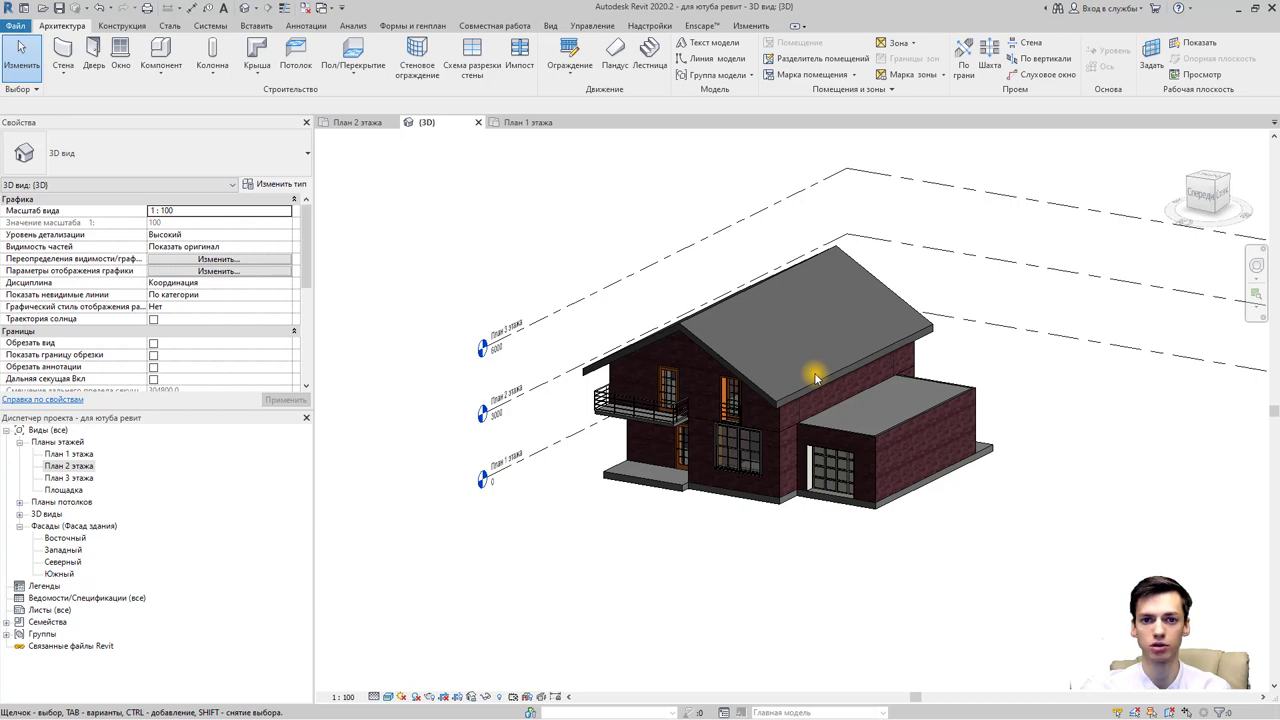
key(ctrl+z)
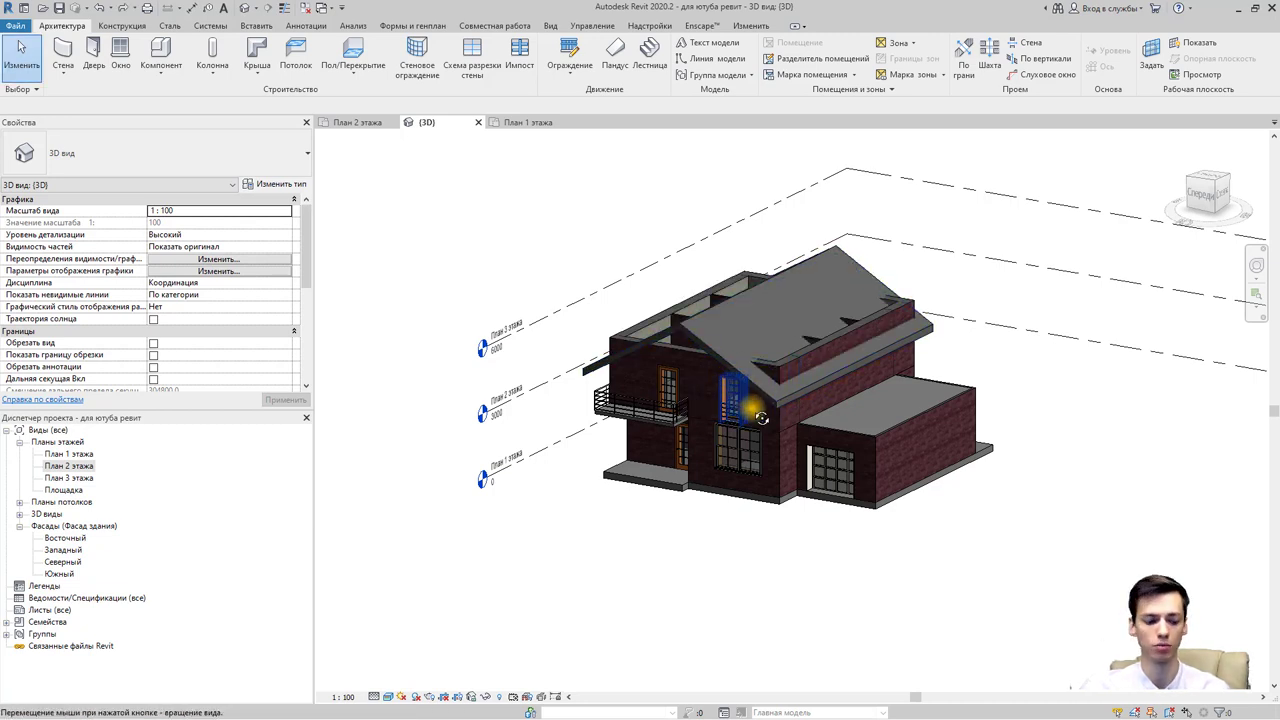
shift+middle_drag(750, 408, 785, 434)
click(765, 383)
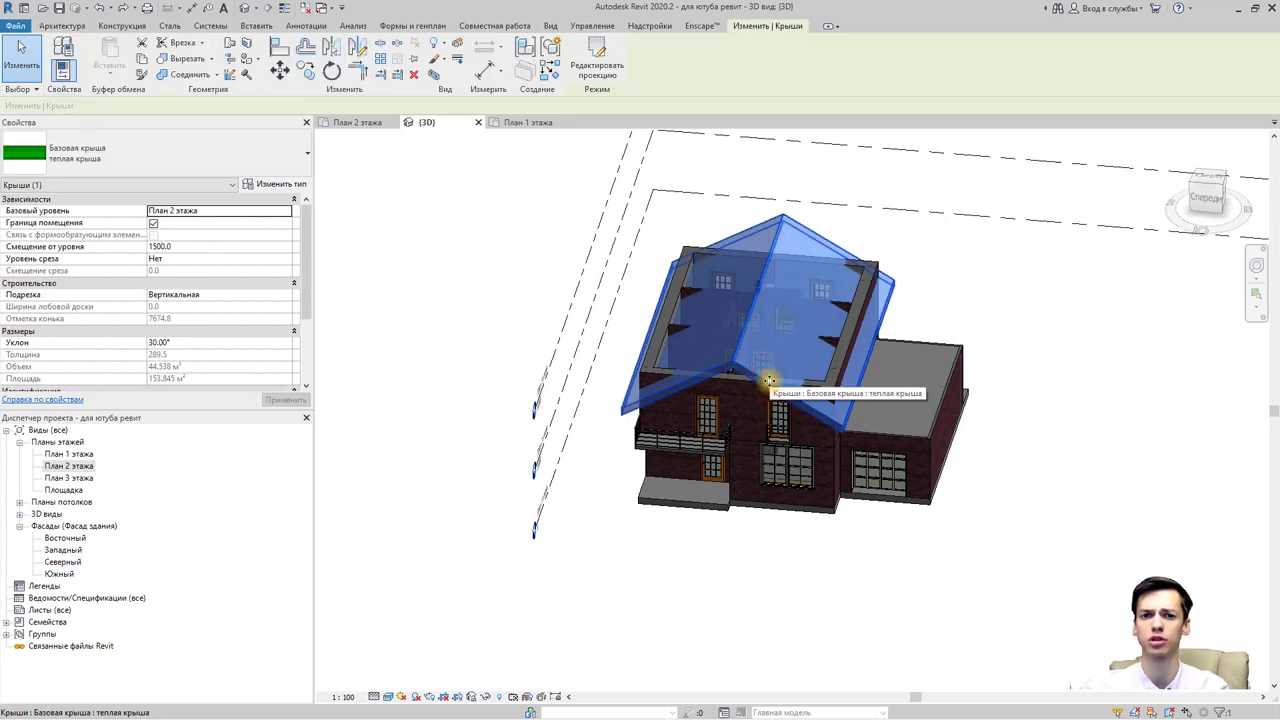
key(Delete)
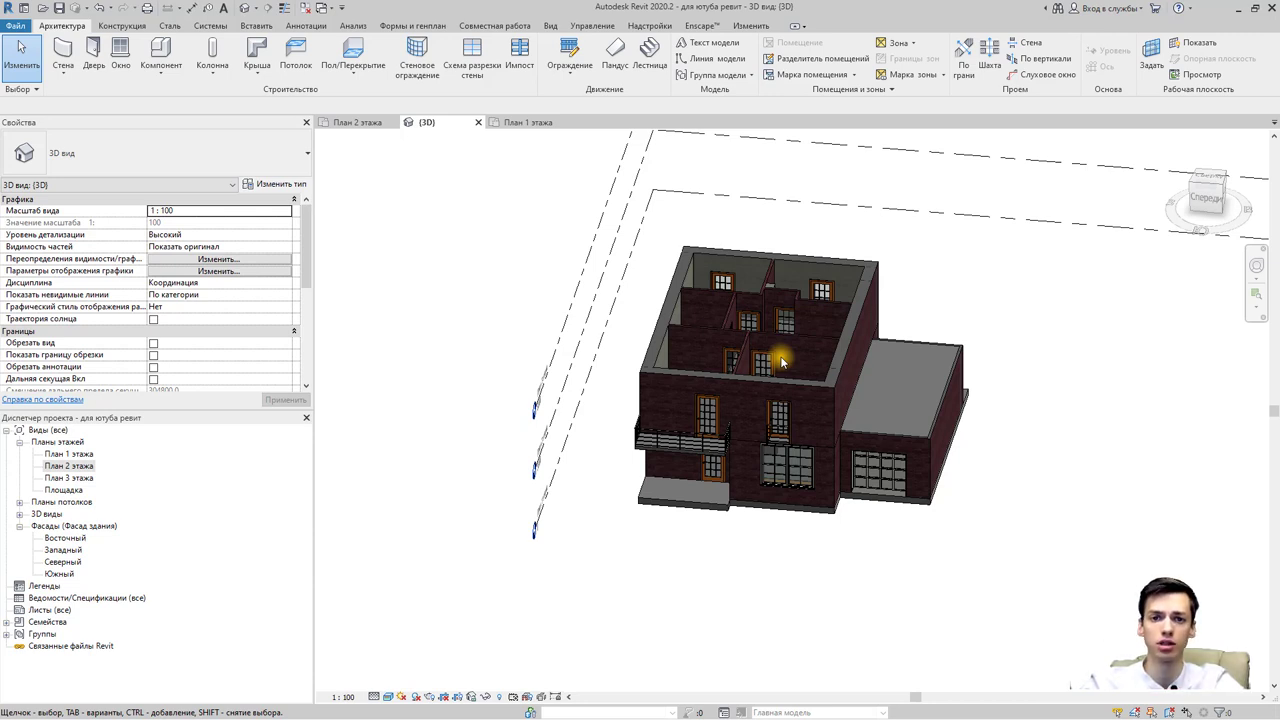
Open План 2 этажа and start an architectural floor (Перекрытие: архитектурное) sketch.
double_click(69, 466)
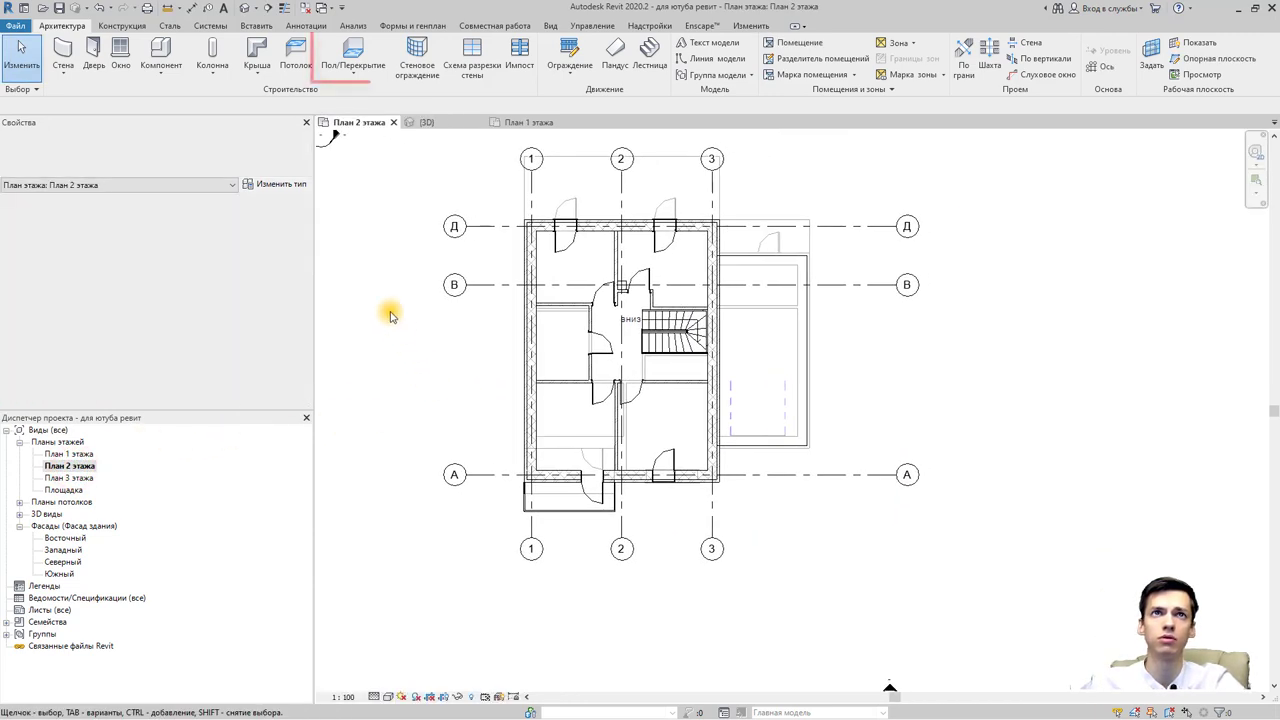
click(355, 68)
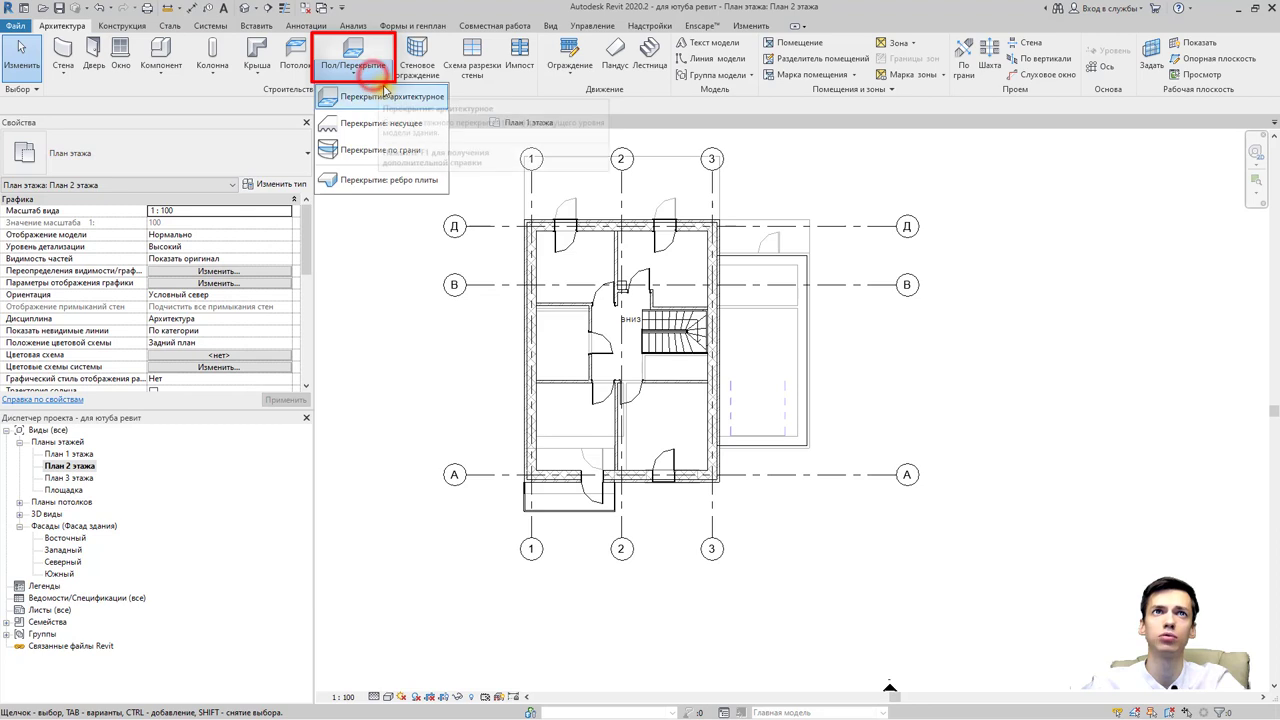
click(383, 97)
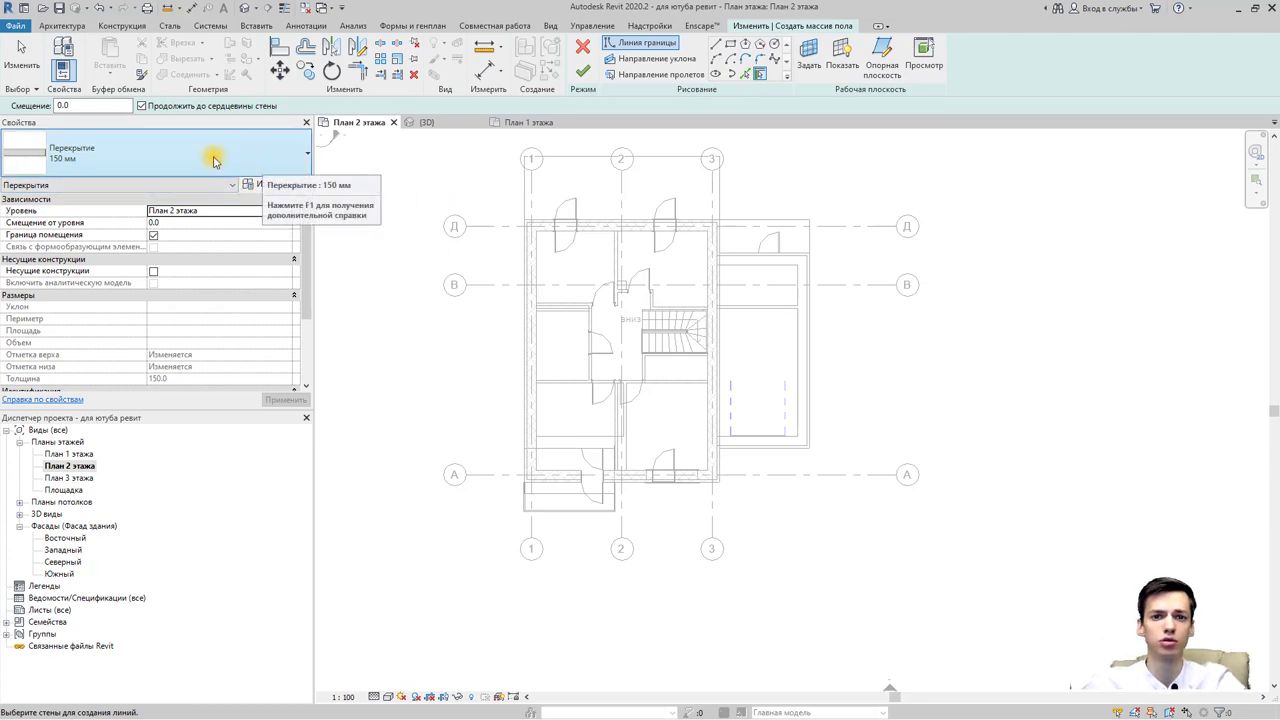
Rename the floor type to Перекрытие 200 мм.
click(267, 188)
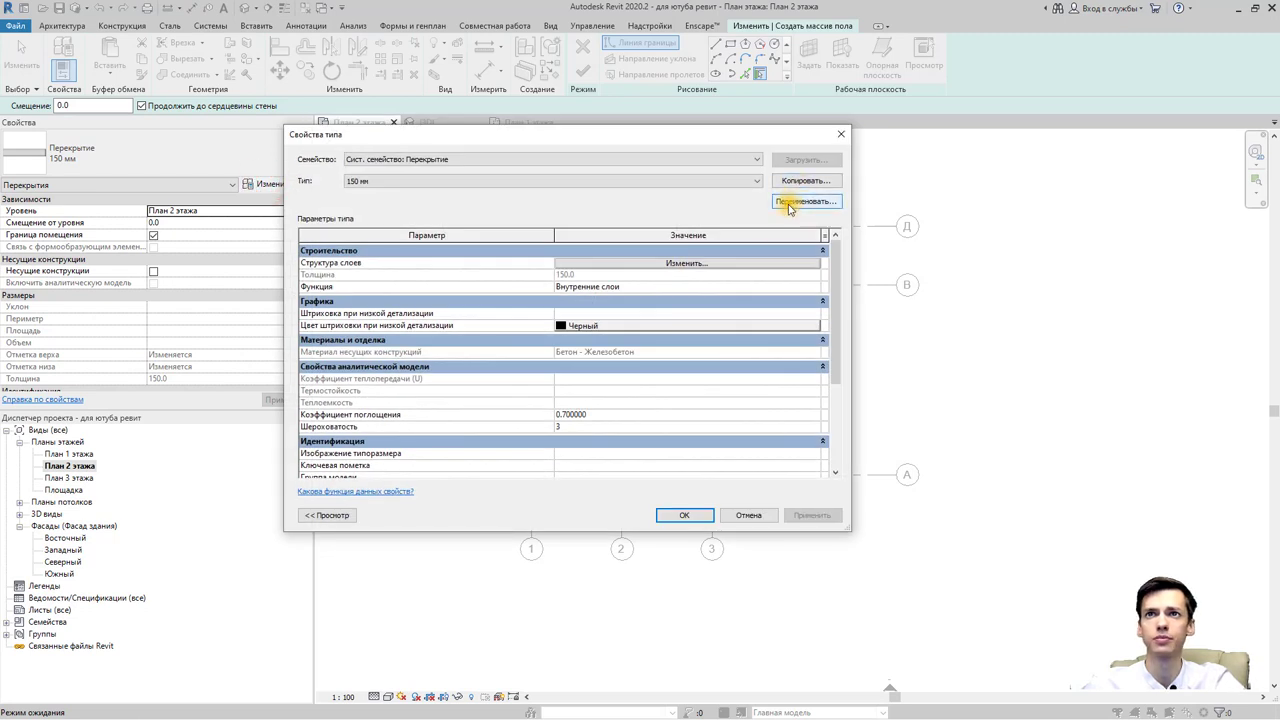
click(789, 203)
text(200 мм)
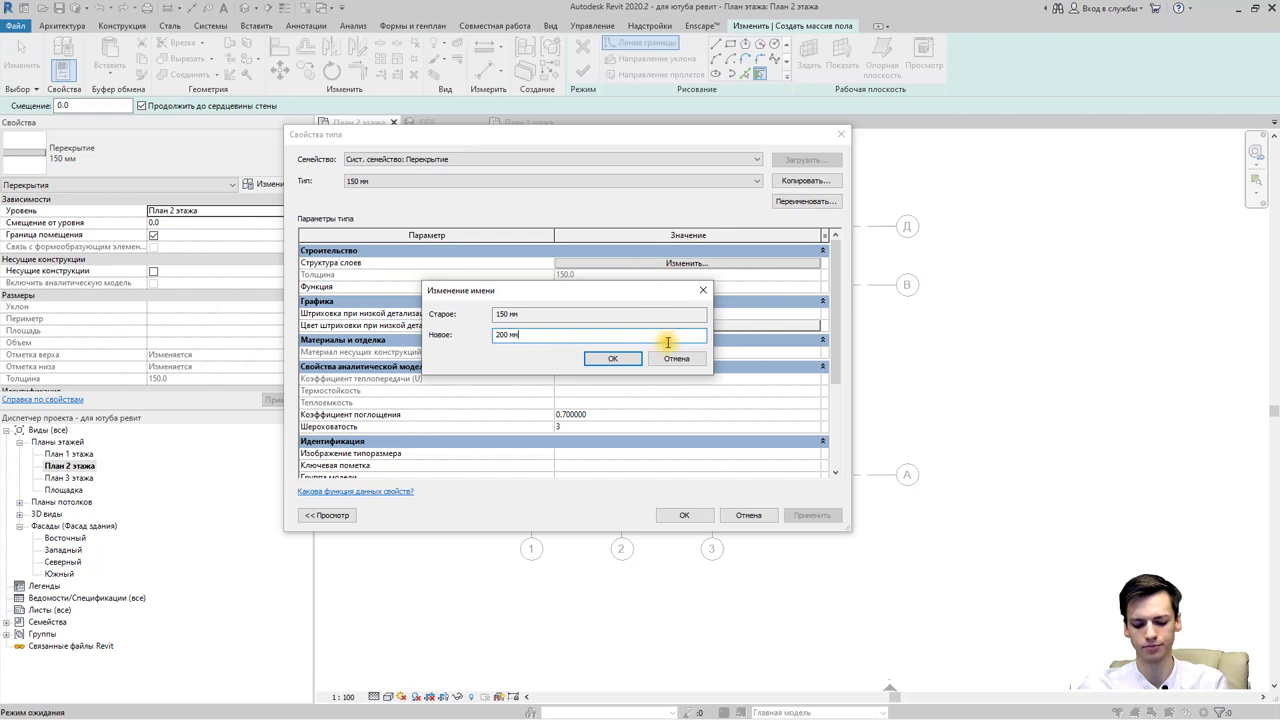
click(613, 358)
Set the floor type's structural layer thickness to 200 and apply the changes.
click(633, 264)
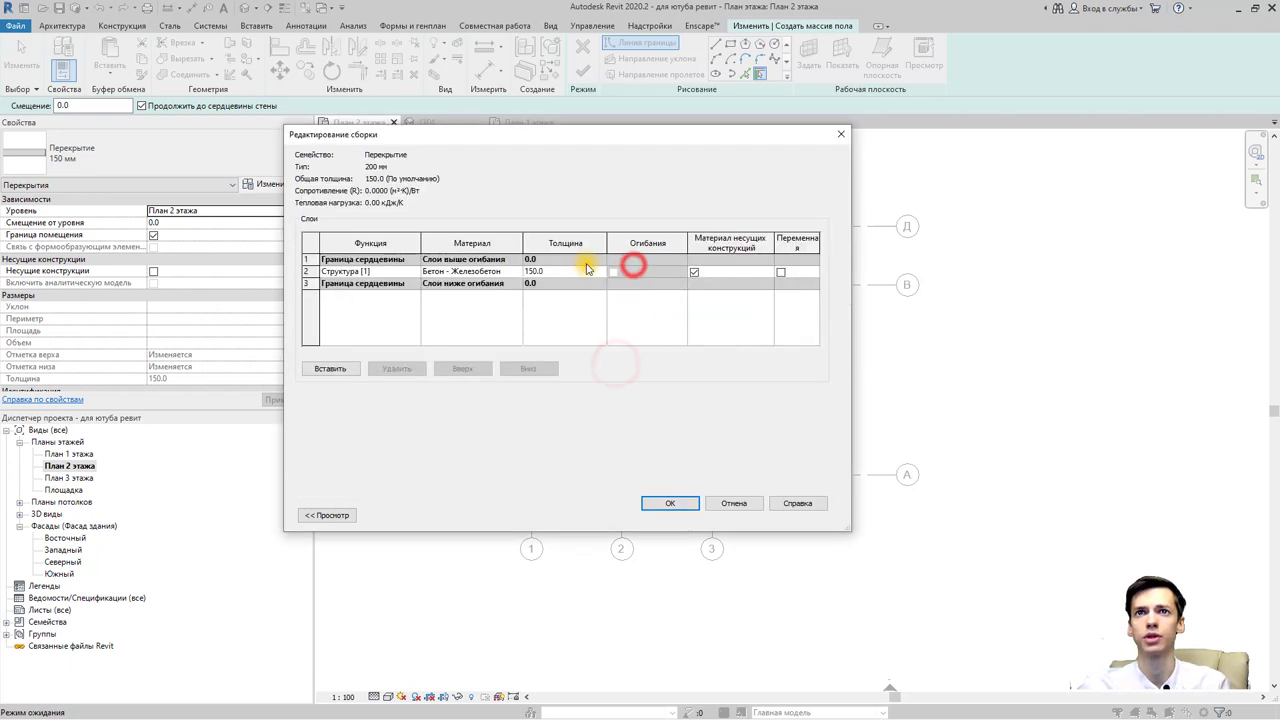
click(587, 268)
text(200)
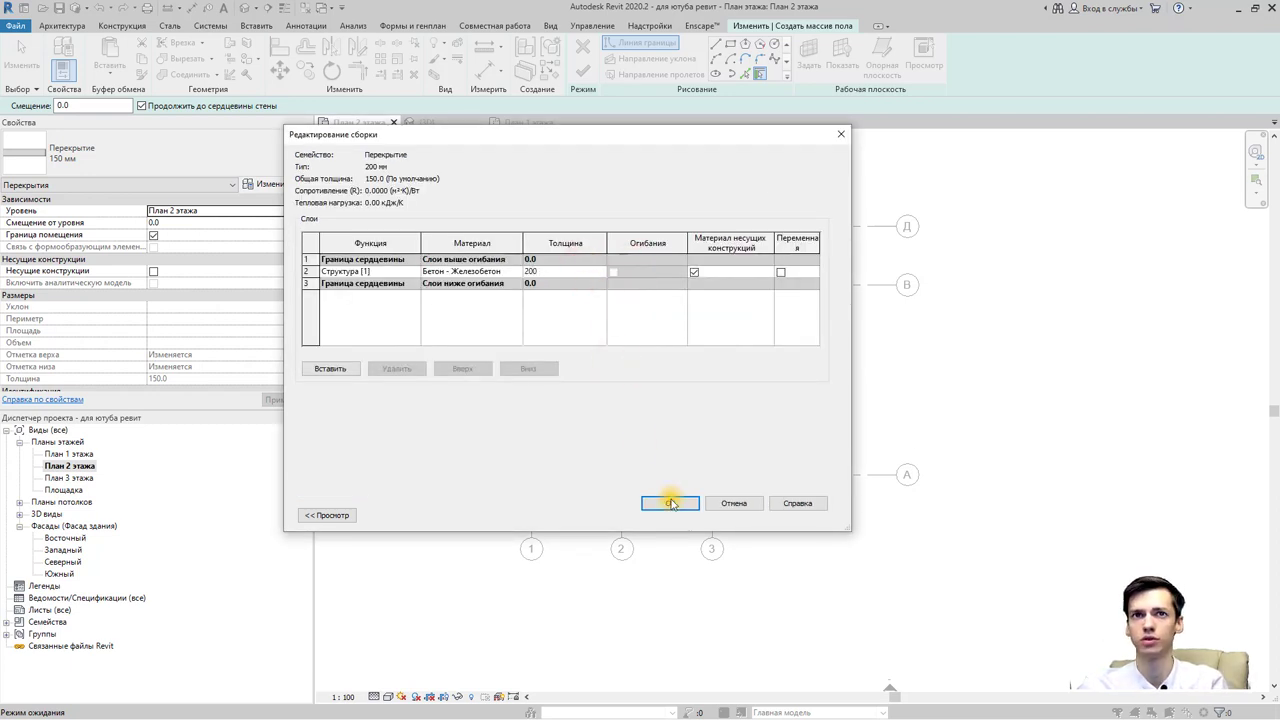
click(670, 503)
click(673, 509)
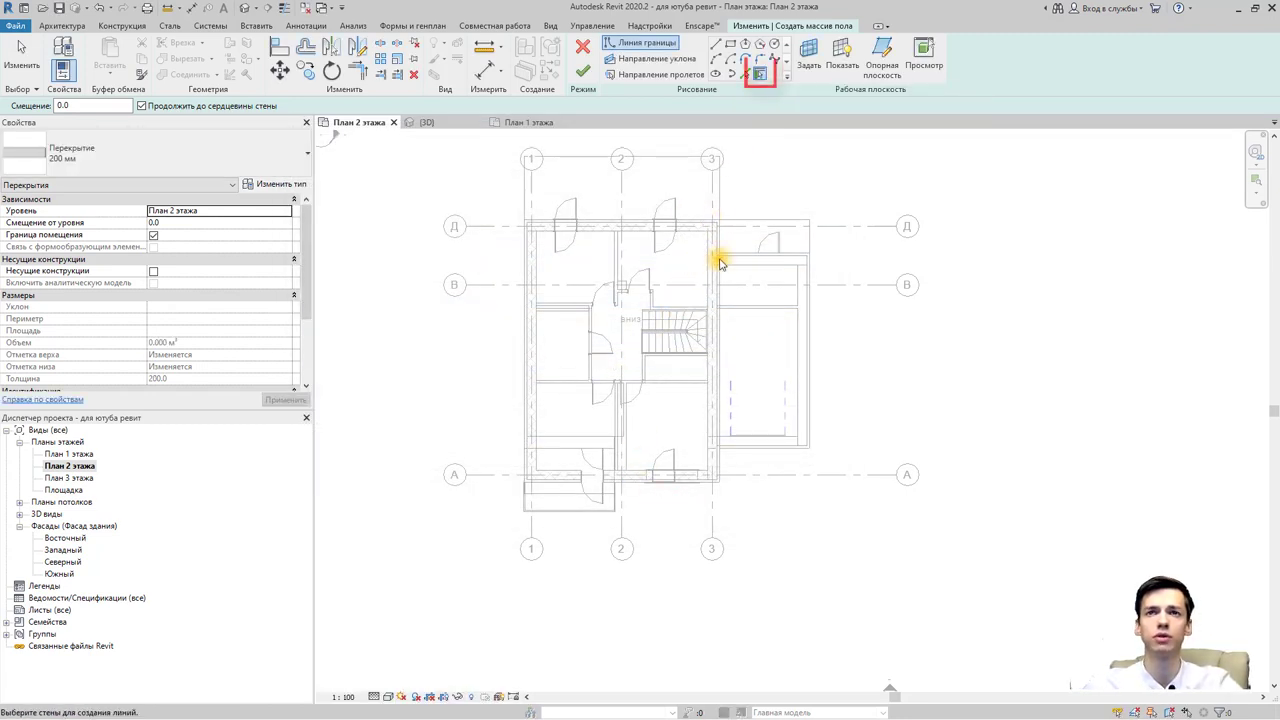
Trace the floor boundary along the right, bottom, left and top exterior walls.
scroll(717, 257, up, 2)
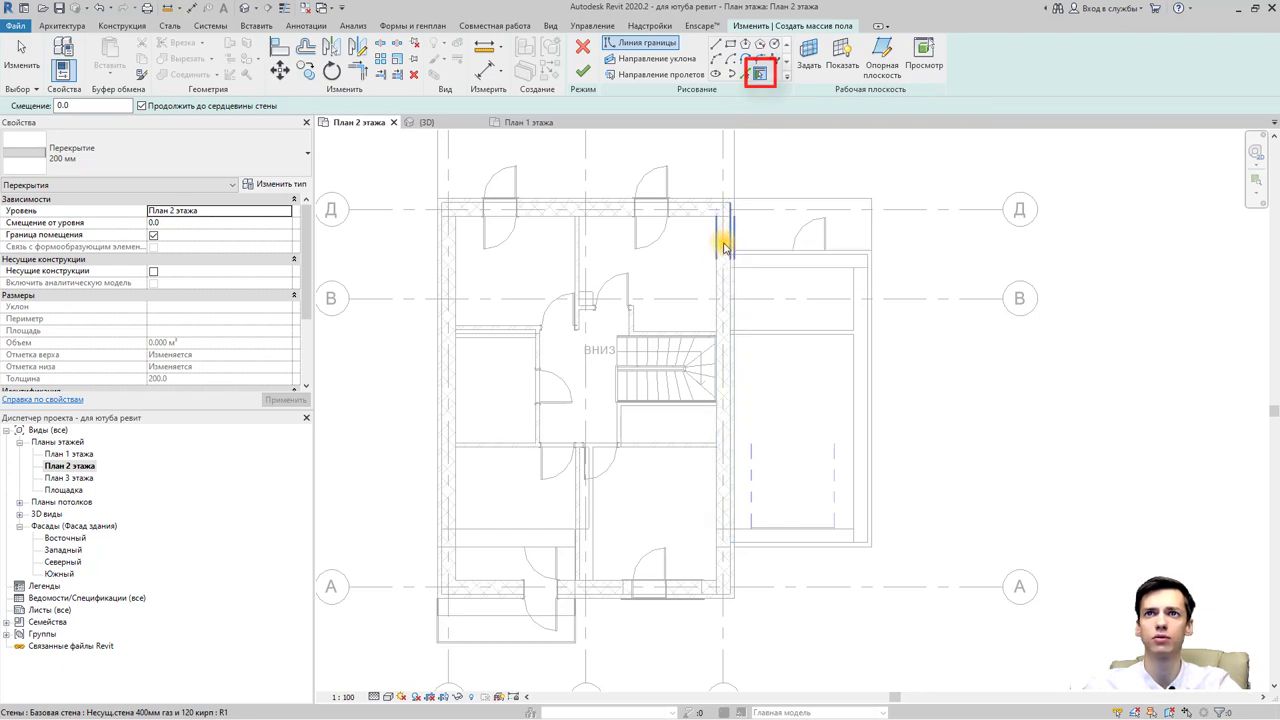
click(731, 328)
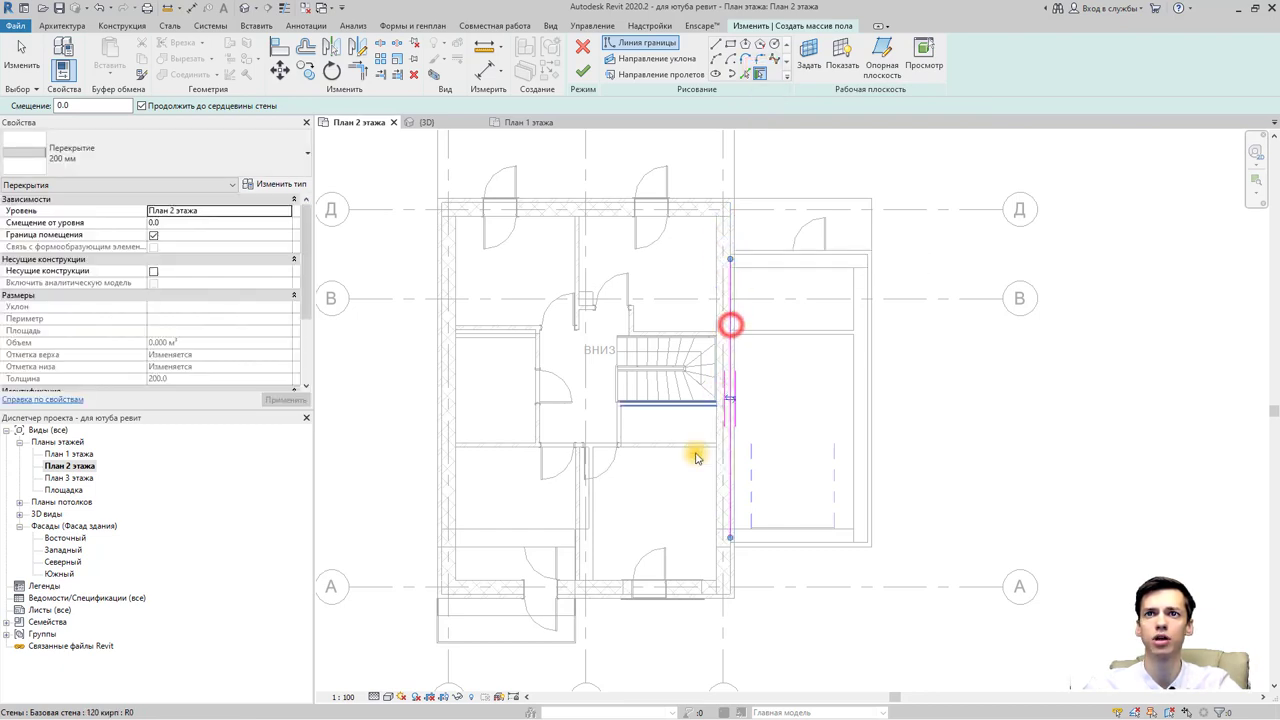
click(610, 587)
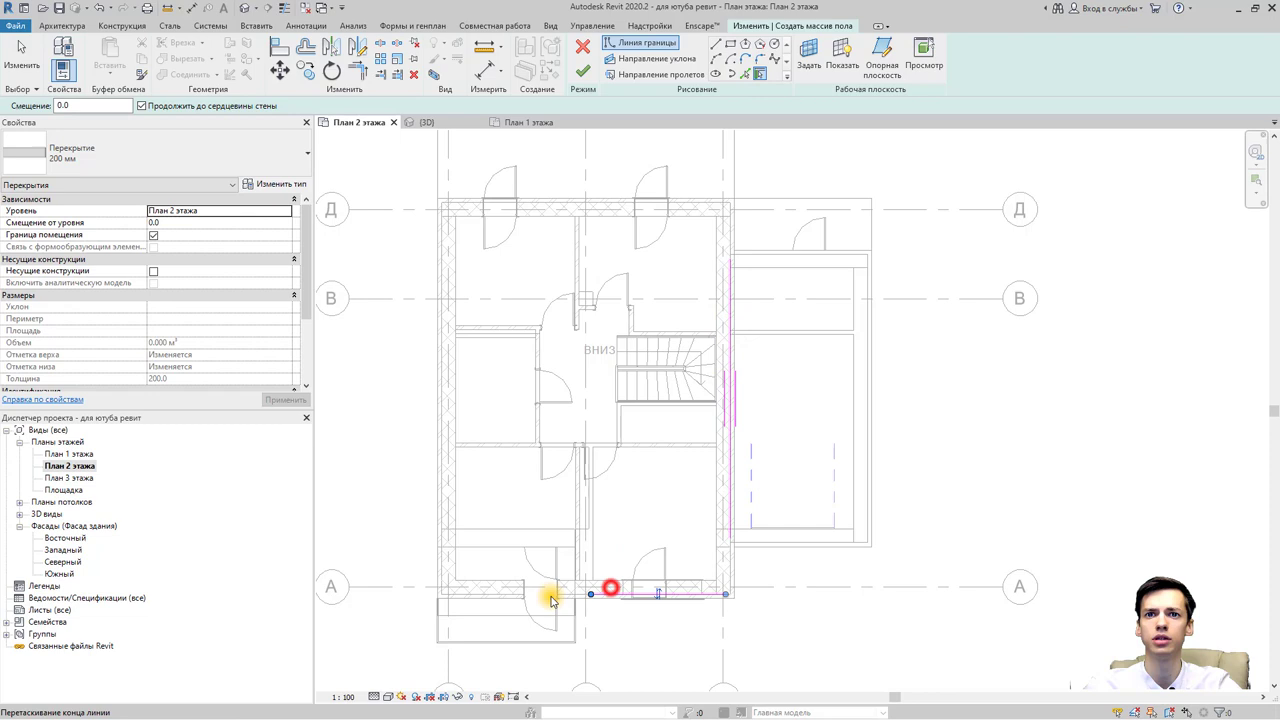
click(443, 536)
click(565, 205)
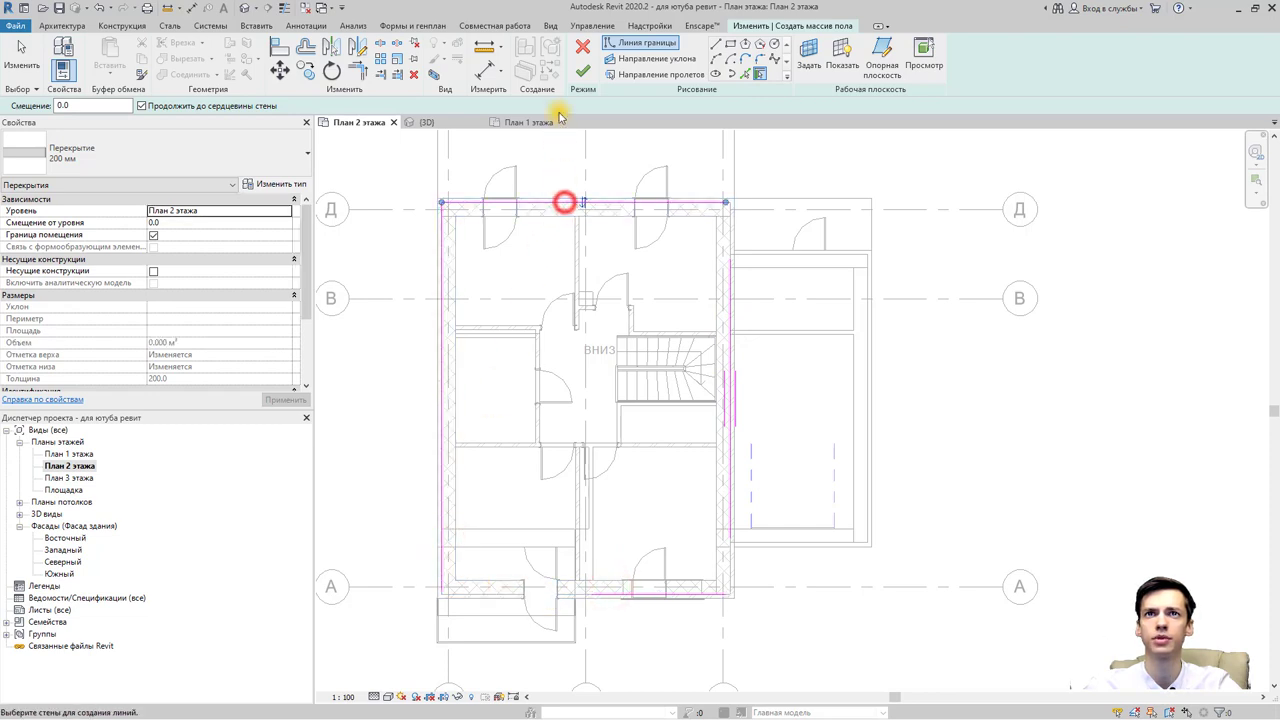
Join the boundary lines at the upper-right, lower-right and lower-left corners with Trim/Extend to Corner.
click(357, 73)
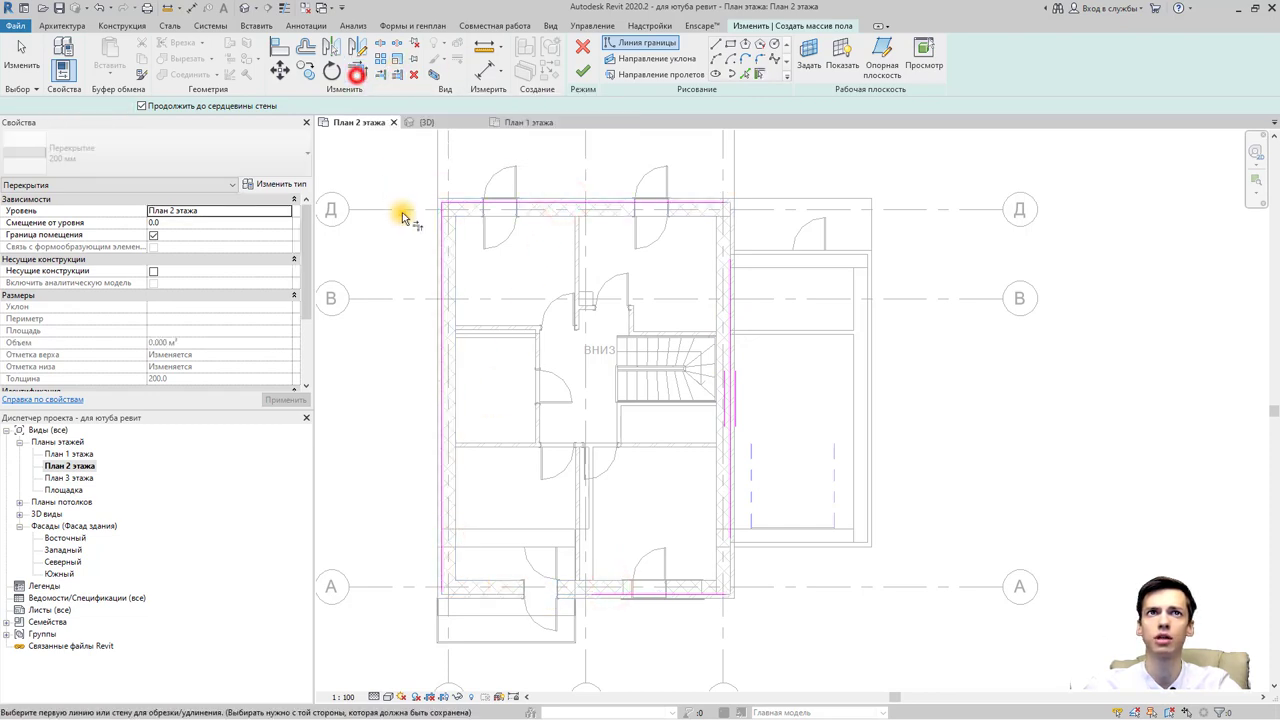
click(730, 279)
click(716, 204)
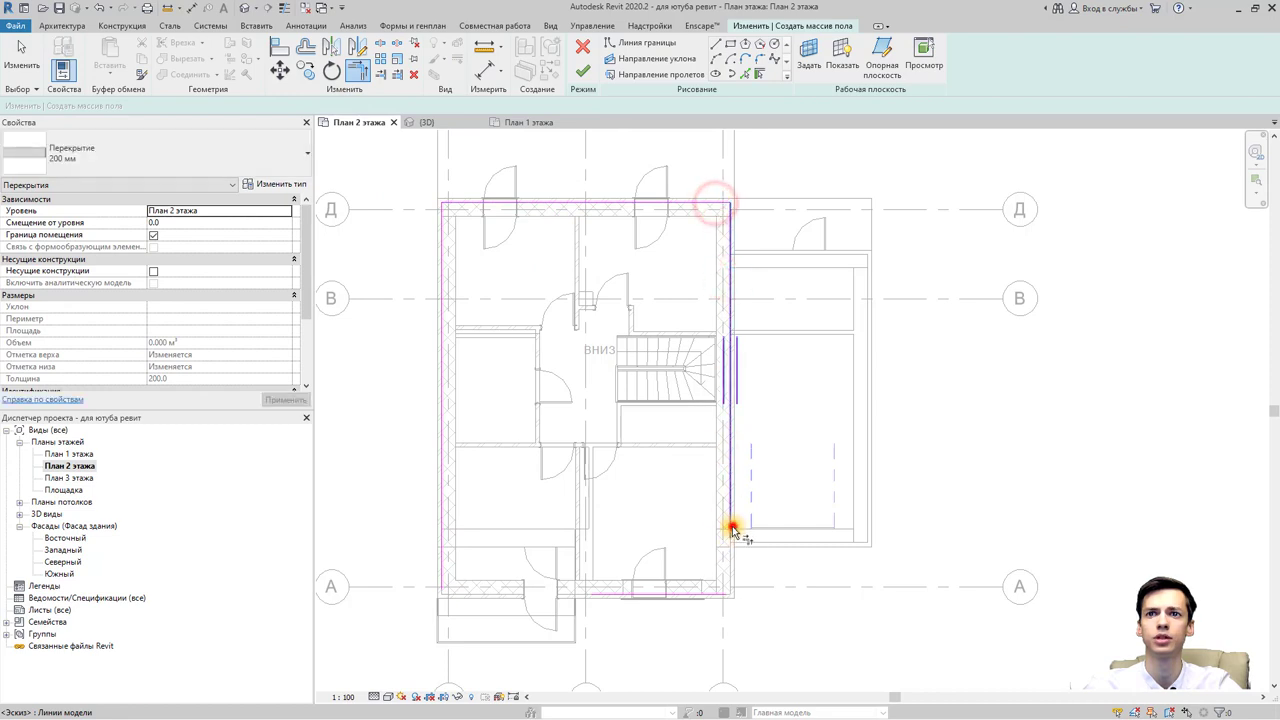
click(731, 523)
click(706, 594)
click(436, 568)
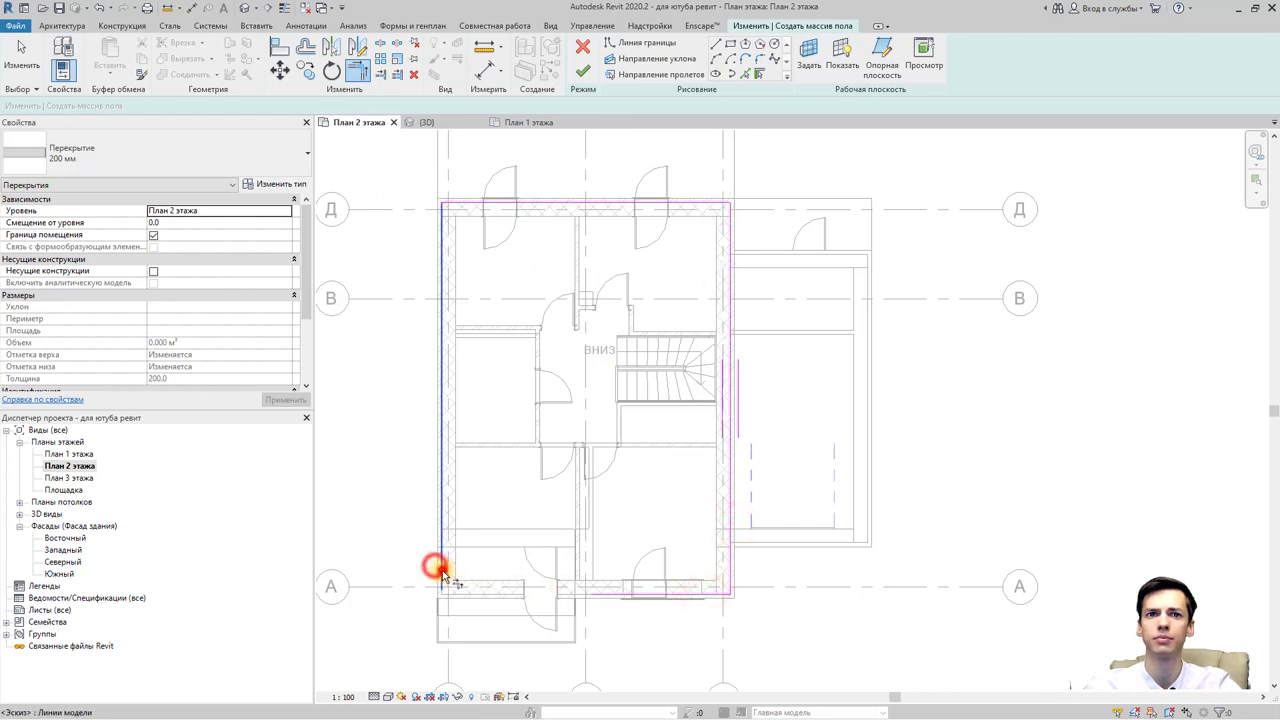
click(602, 592)
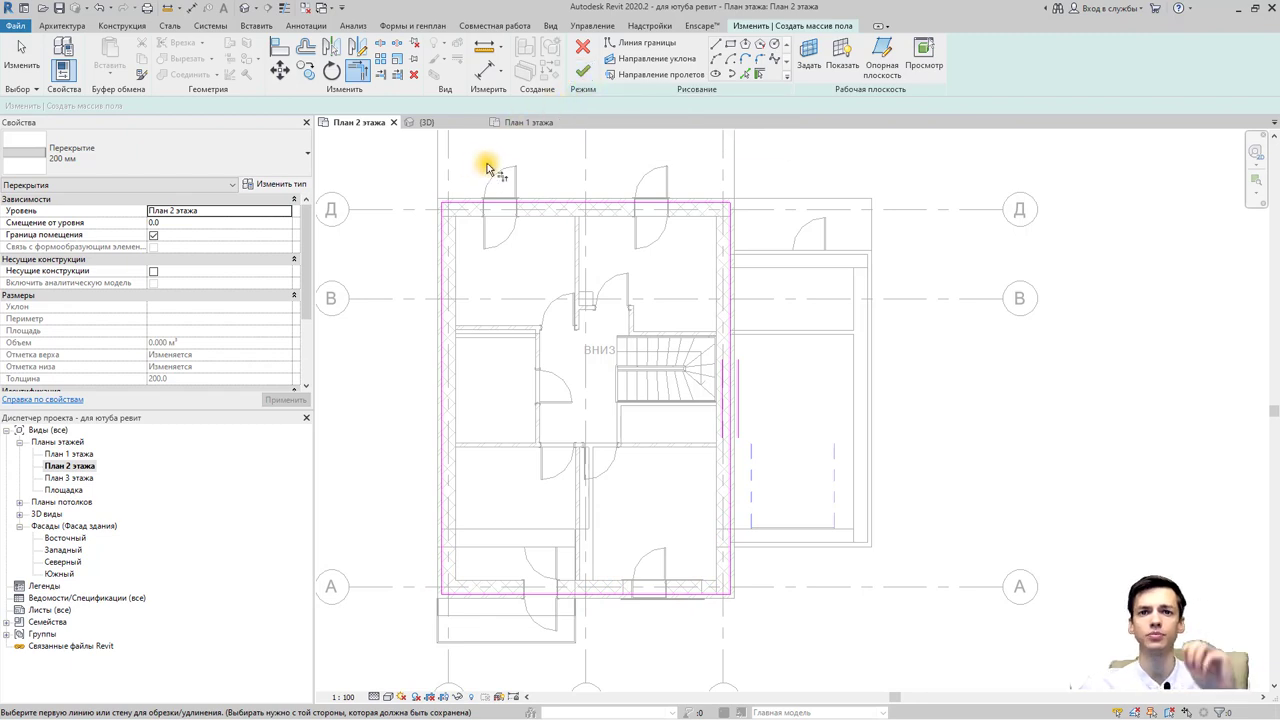
key(Escape)
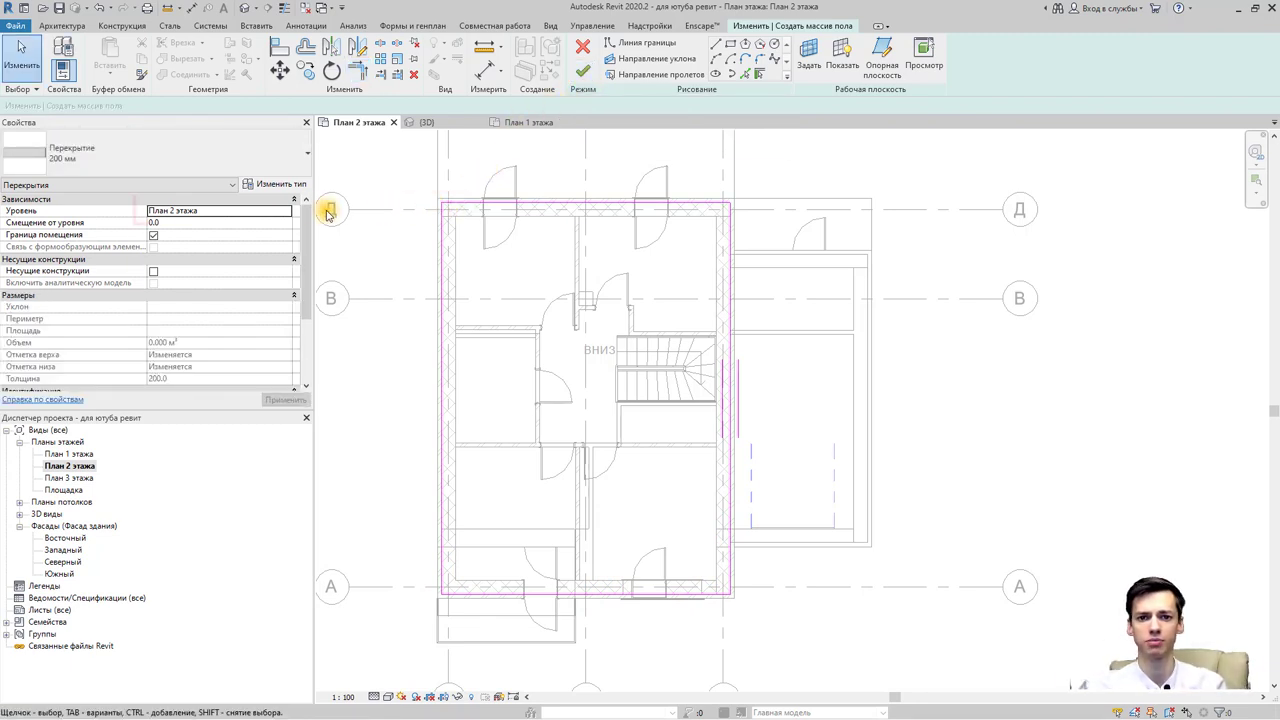
Put the floor on level План 3 этажа, finish the sketch and join it with the overlapping walls.
click(283, 210)
click(286, 210)
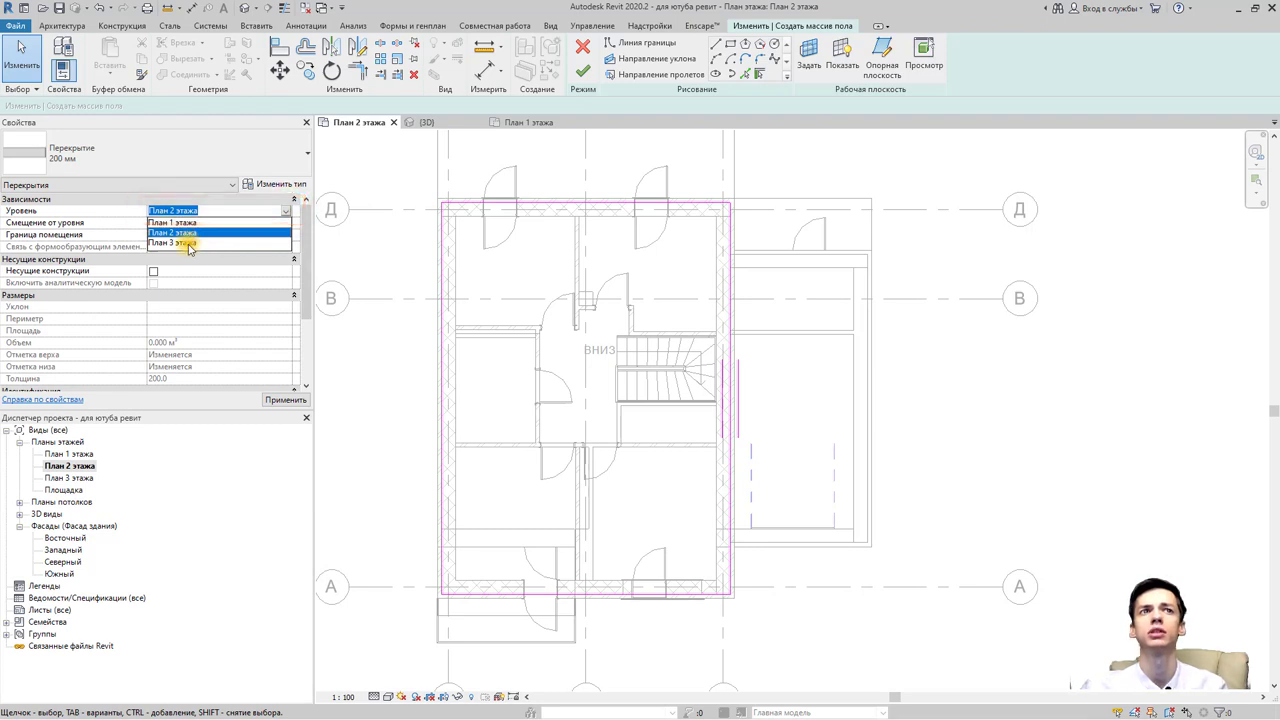
click(188, 244)
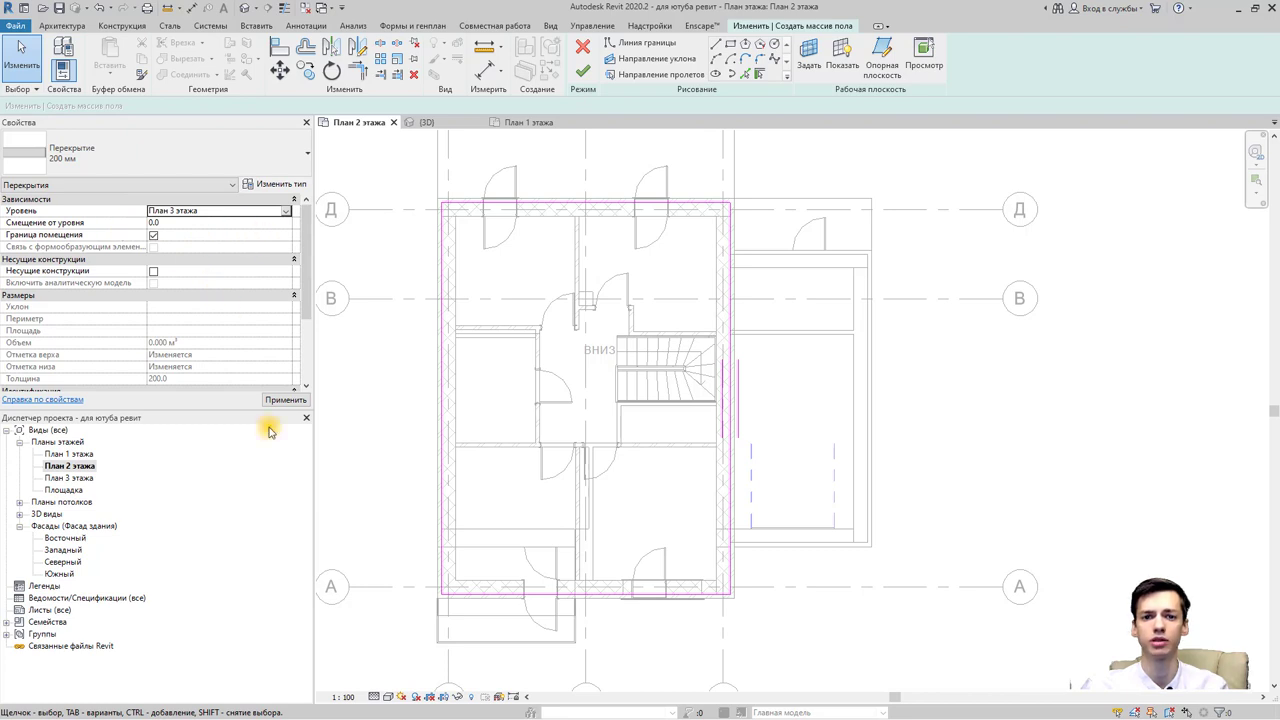
click(583, 72)
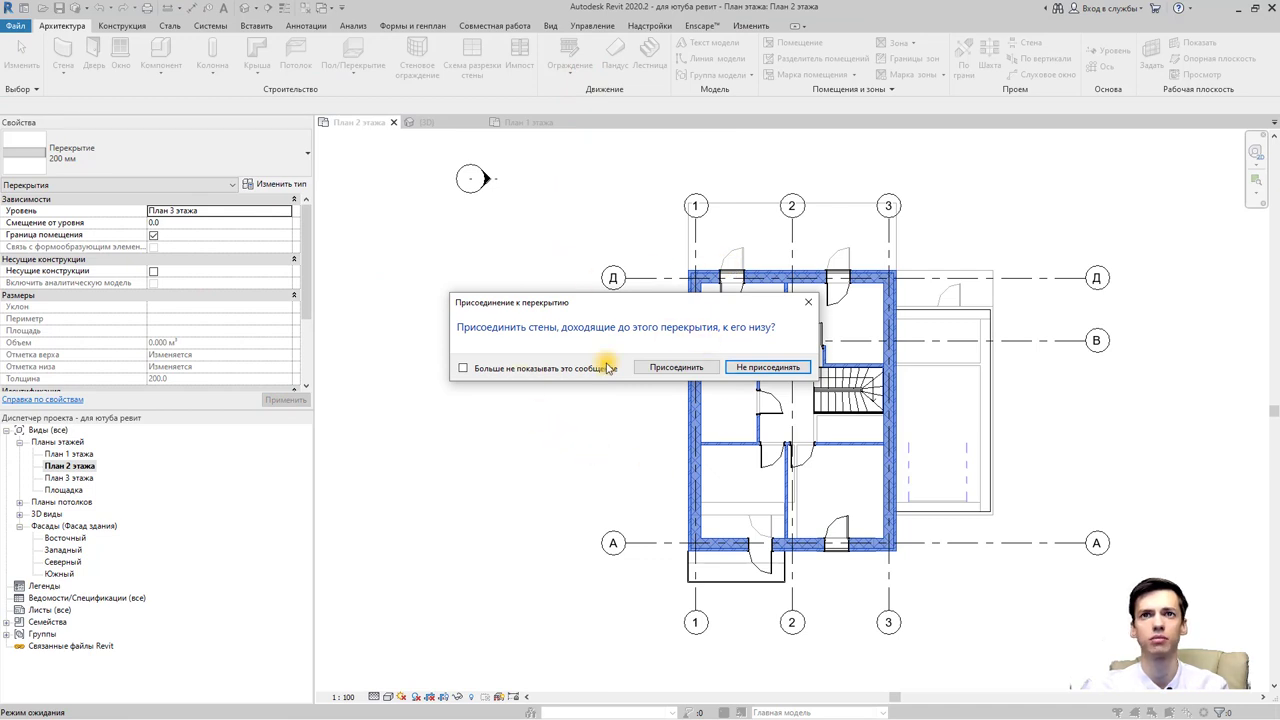
click(757, 369)
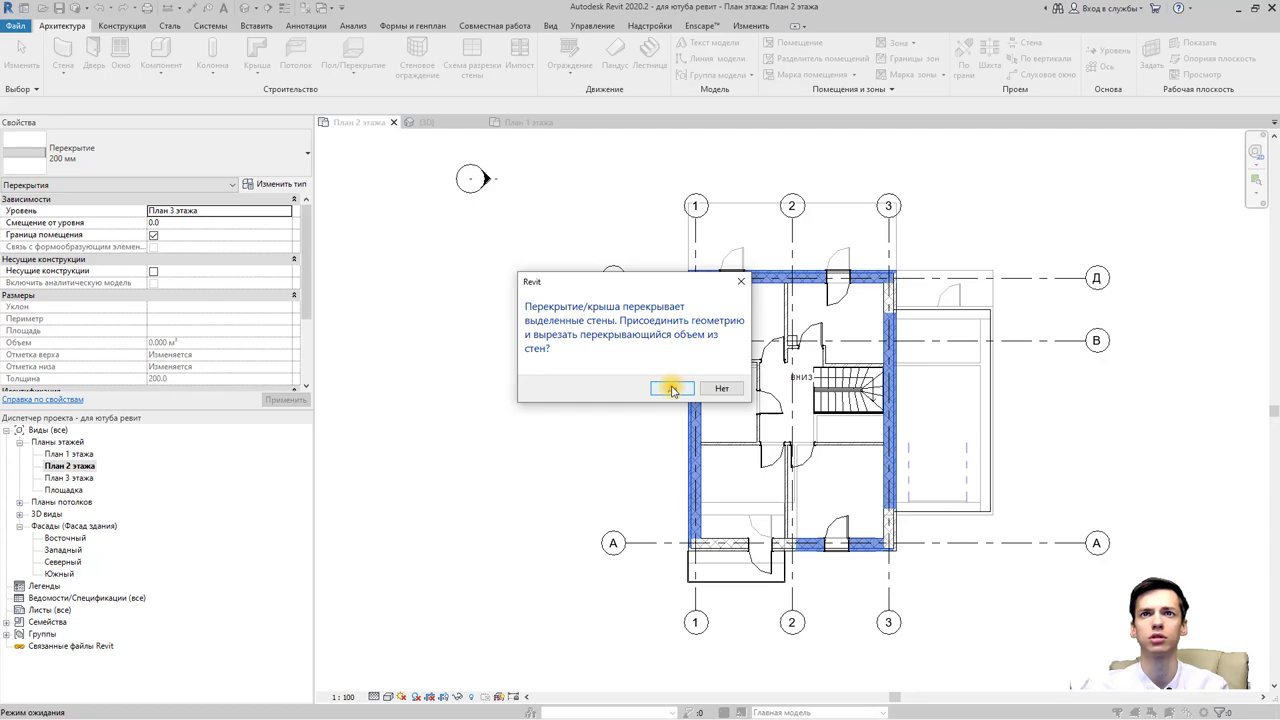
click(672, 389)
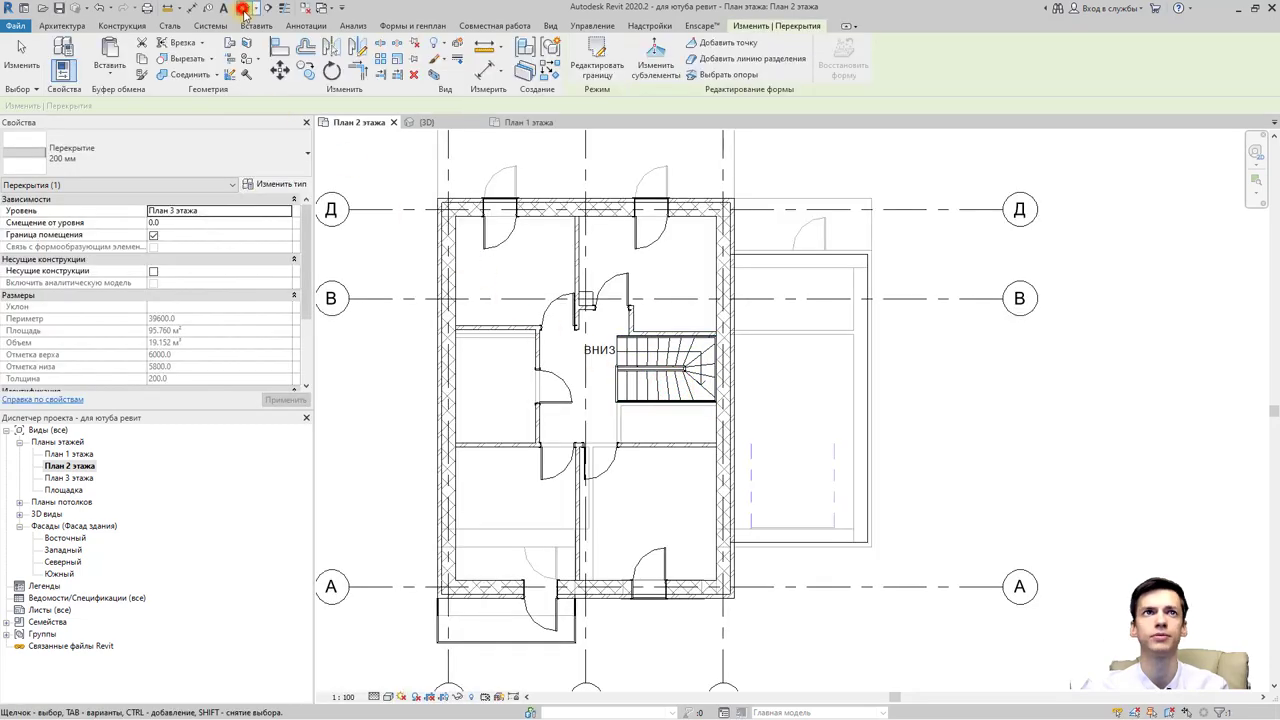
Switch to the {3D} view and inspect the new slab, selecting an exterior wall beneath it.
click(243, 10)
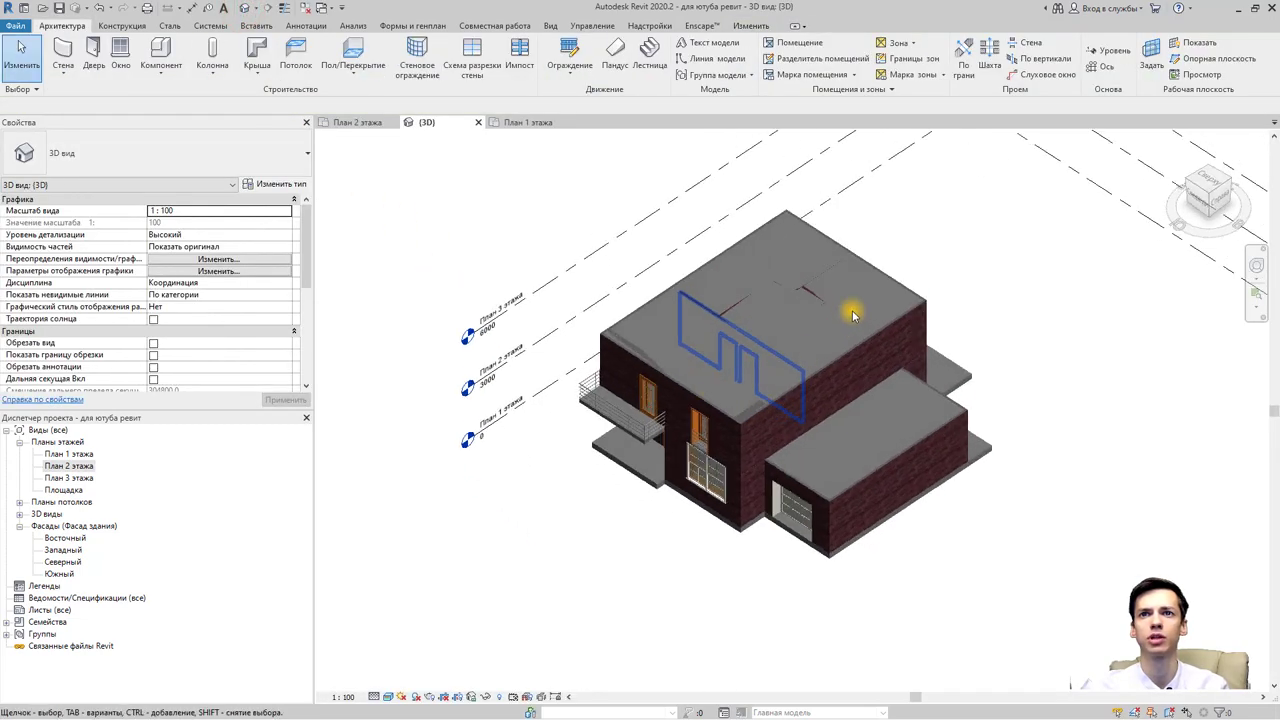
scroll(853, 316, up, 5)
scroll(908, 297, down, 1)
scroll(871, 420, down, 1)
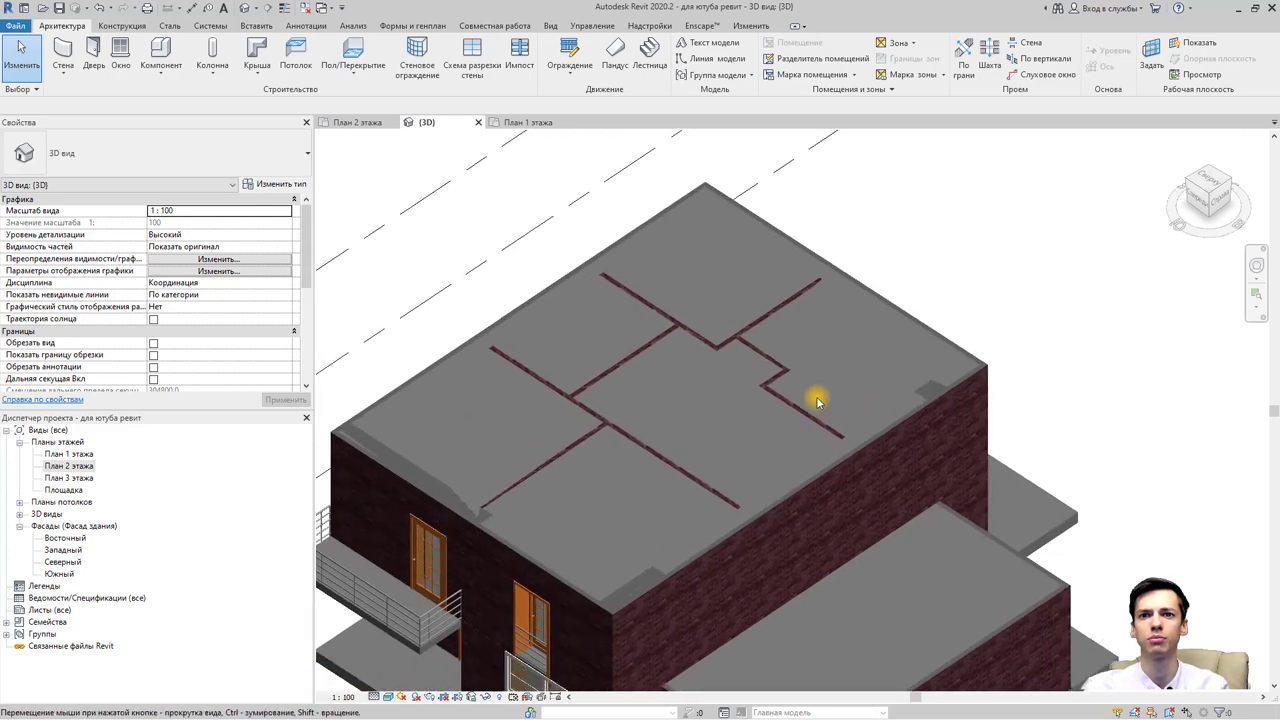
click(499, 547)
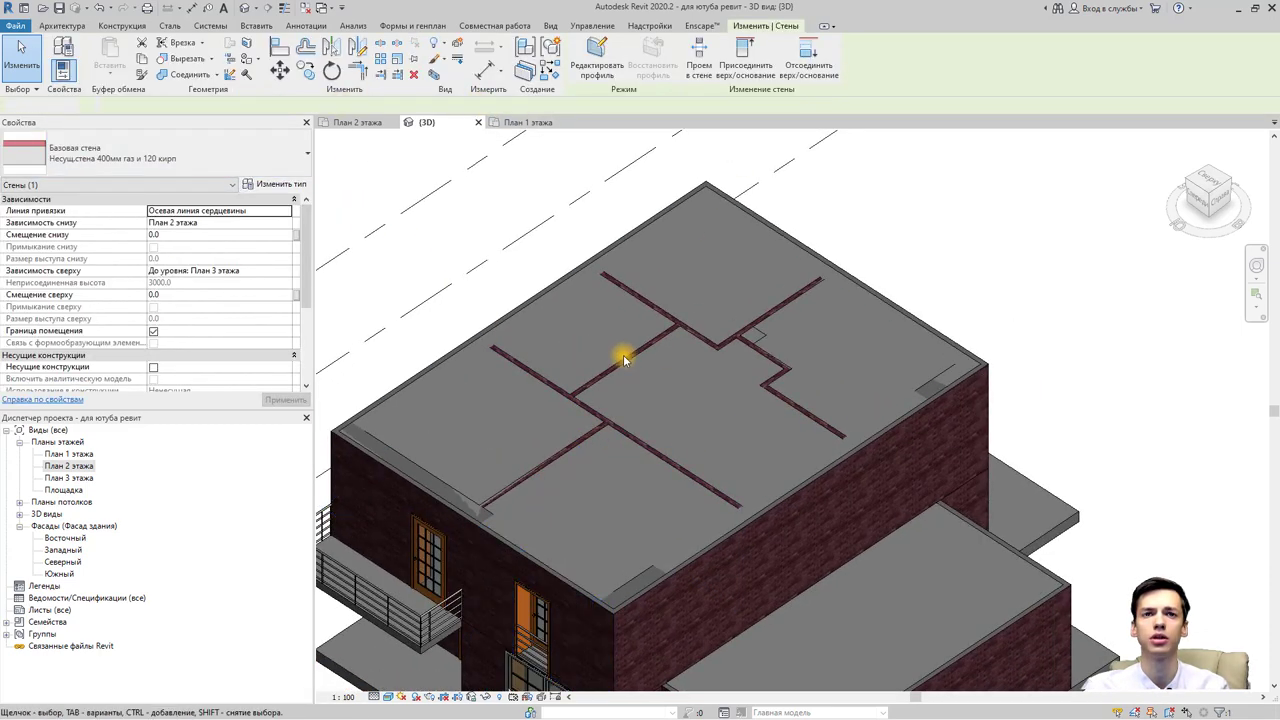
key(Escape)
mouse_move(617, 354)
shift+middle_down()
mouse_move(595, 418)
mouse_move(600, 400)
shift+middle_up()
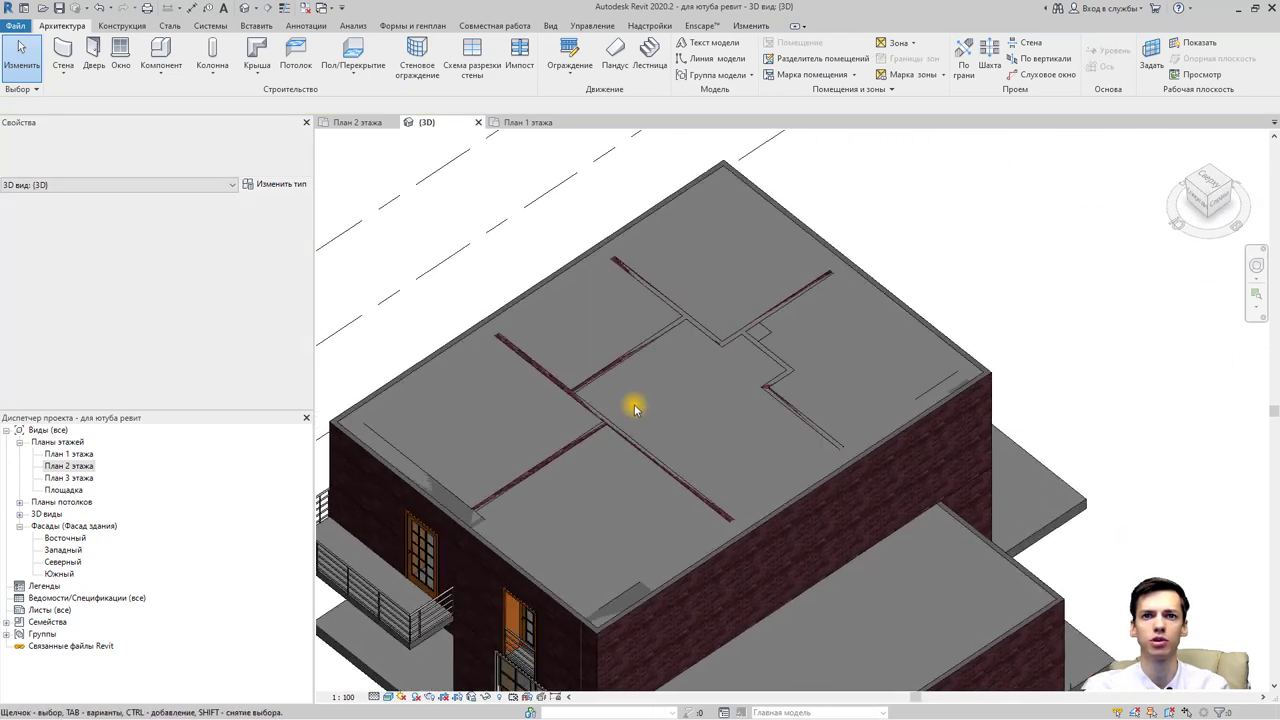
click(401, 480)
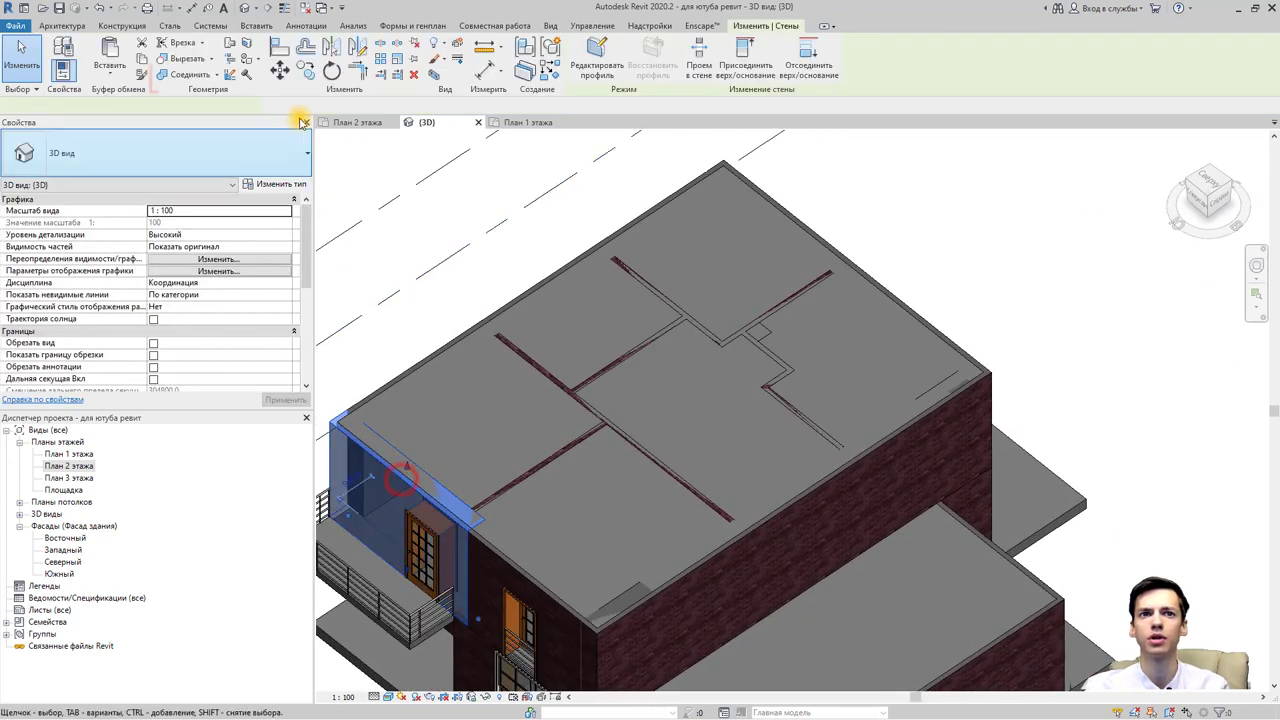
Join the second-floor outer walls to the floor slab with Join Geometry.
click(185, 76)
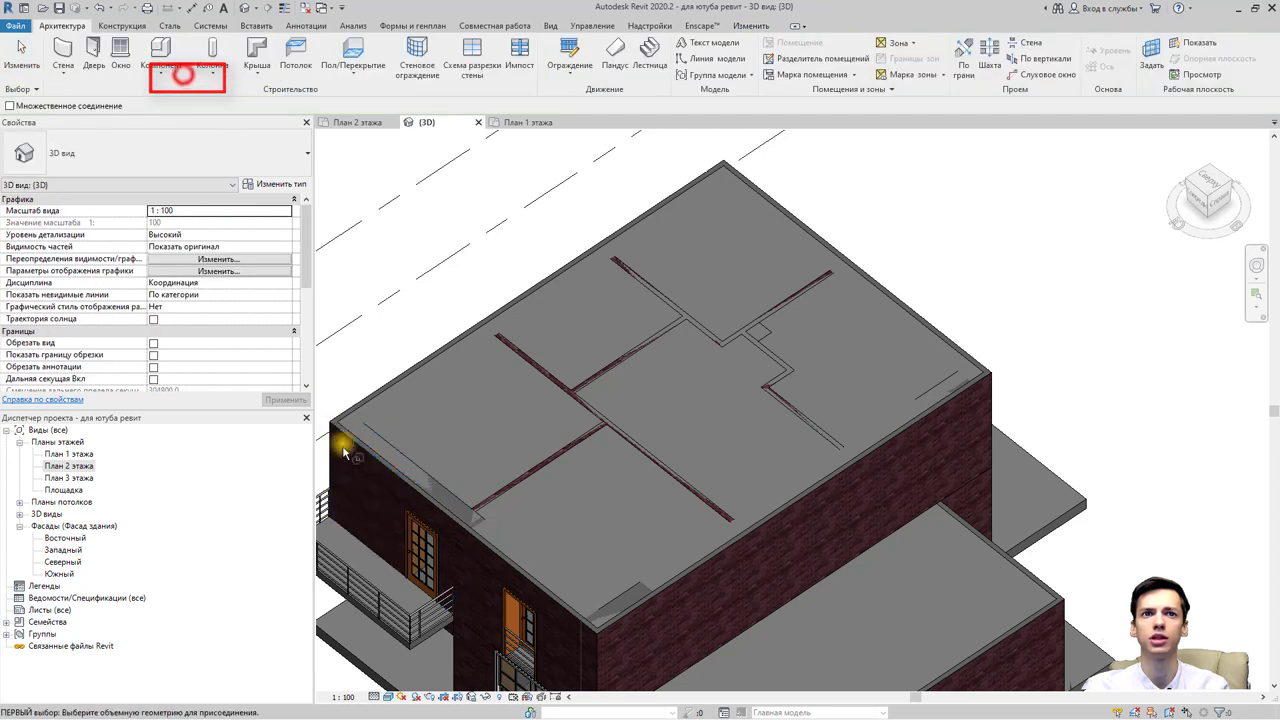
click(388, 463)
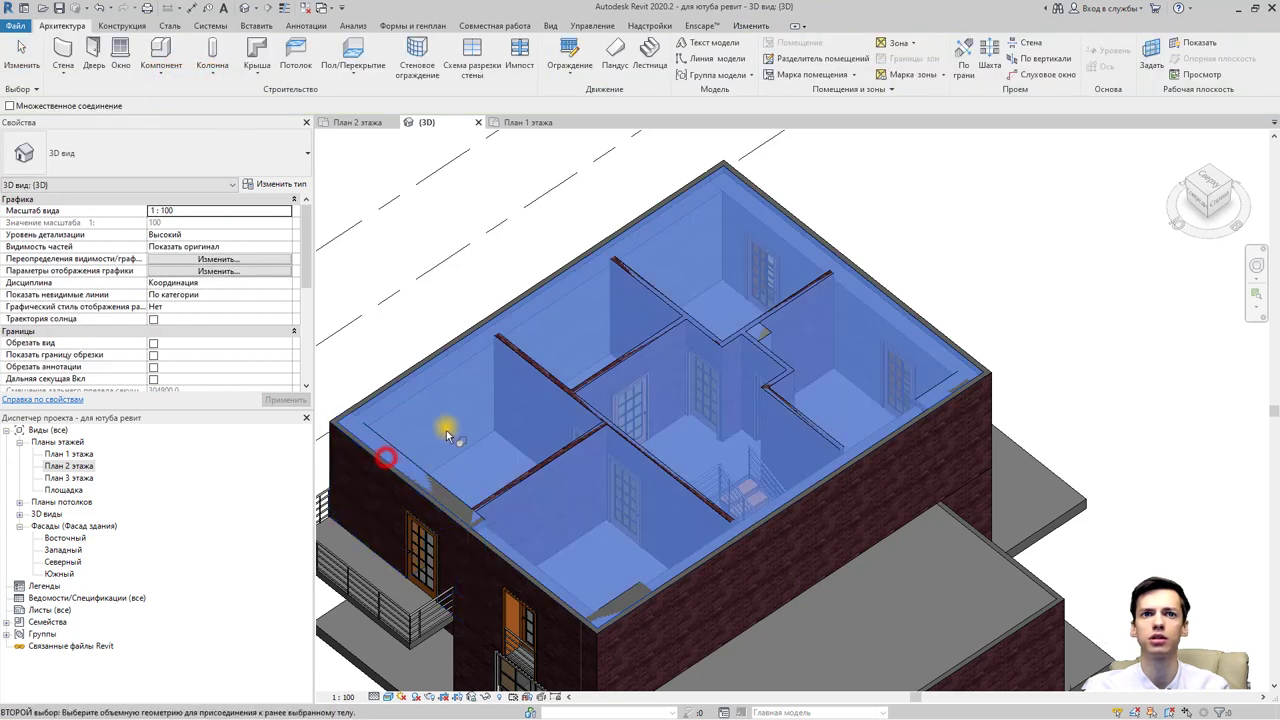
click(422, 502)
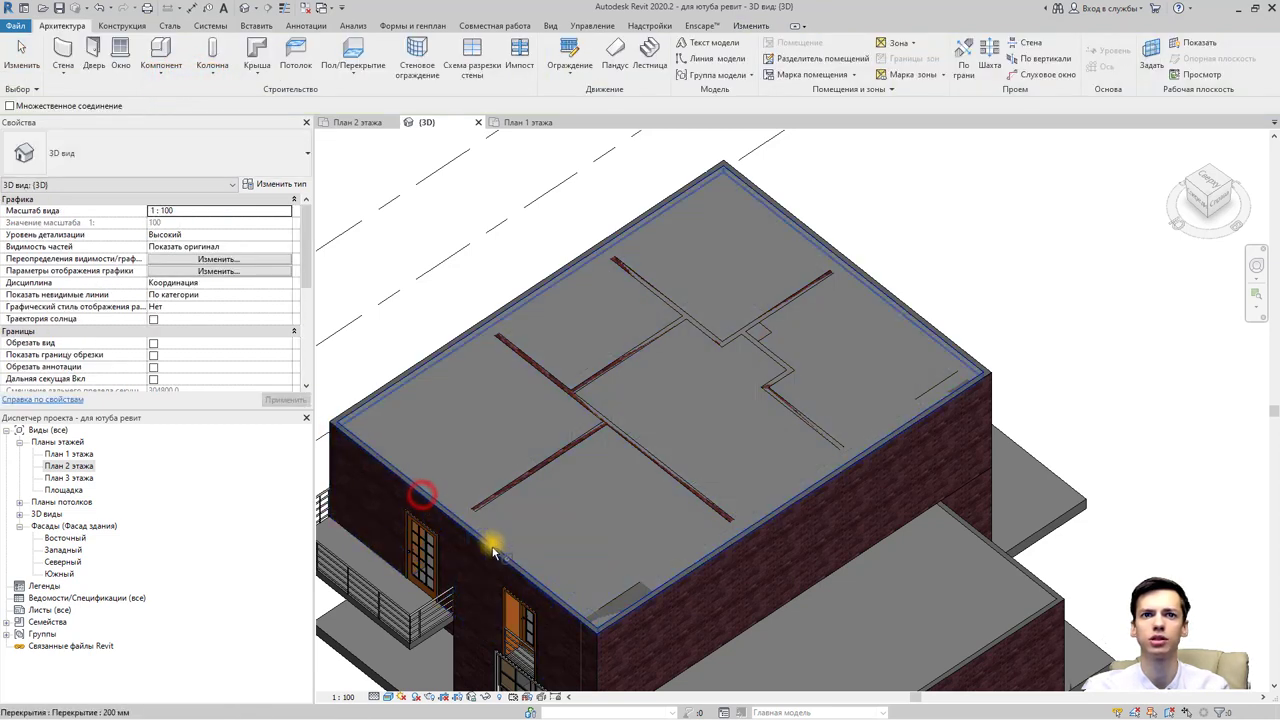
click(635, 602)
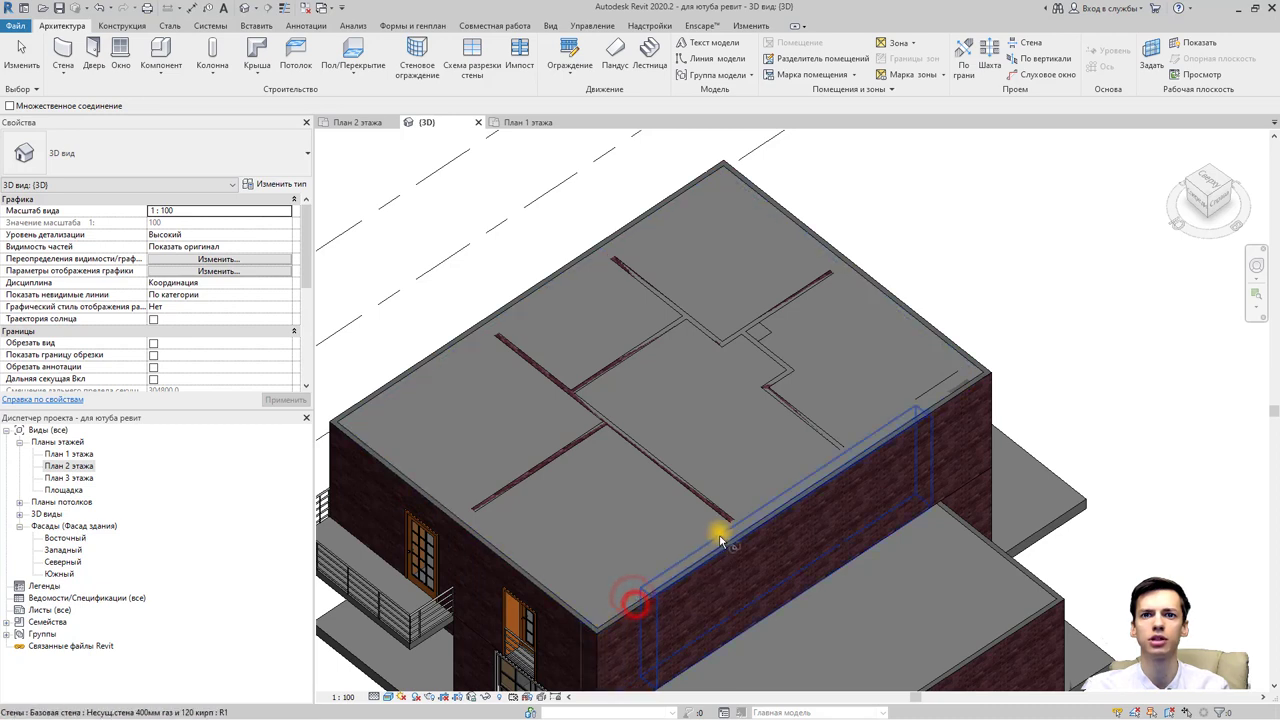
click(968, 386)
click(968, 386)
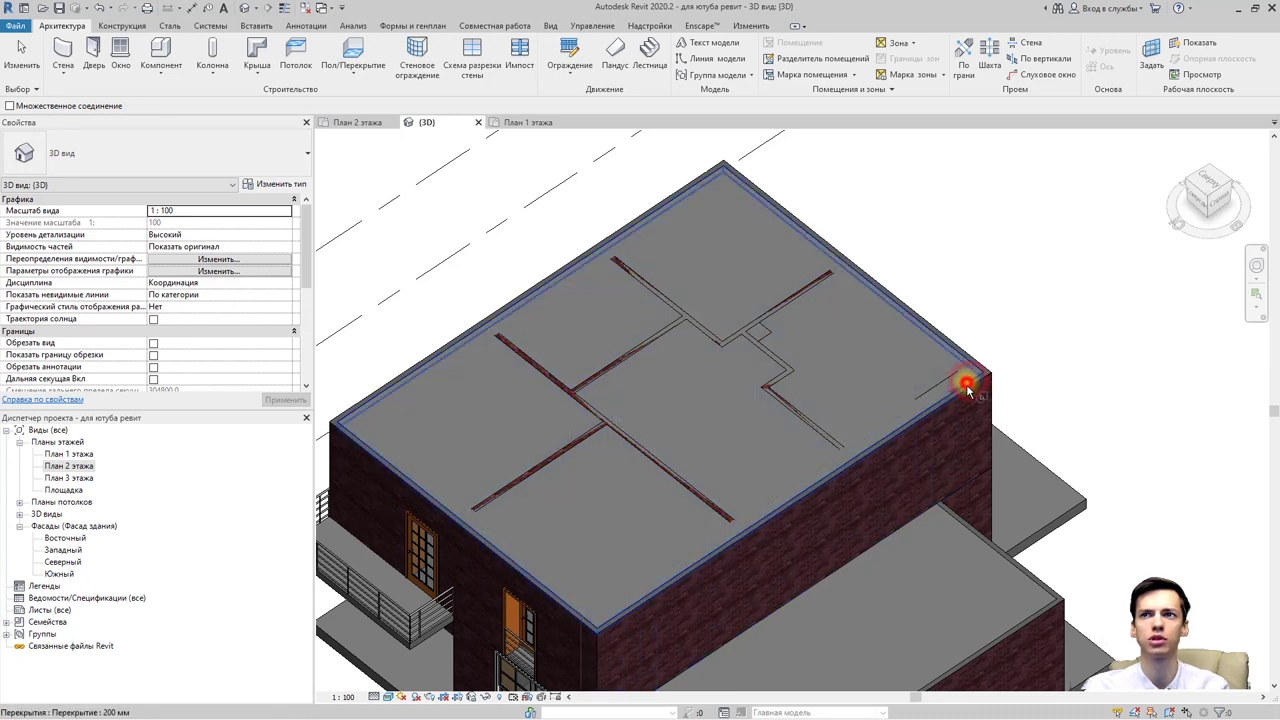
click(970, 380)
click(976, 390)
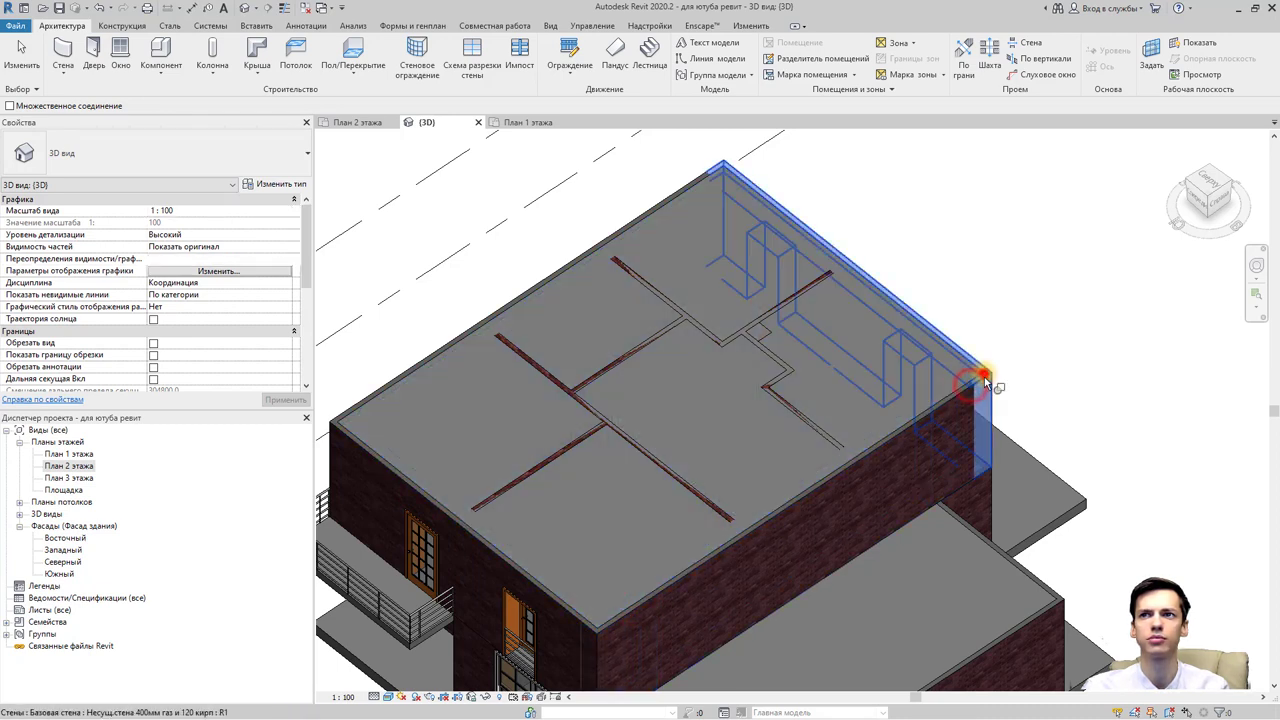
click(975, 388)
mouse_move(986, 366)
shift+middle_down()
mouse_move(809, 337)
mouse_move(605, 377)
shift+middle_up()
click(605, 377)
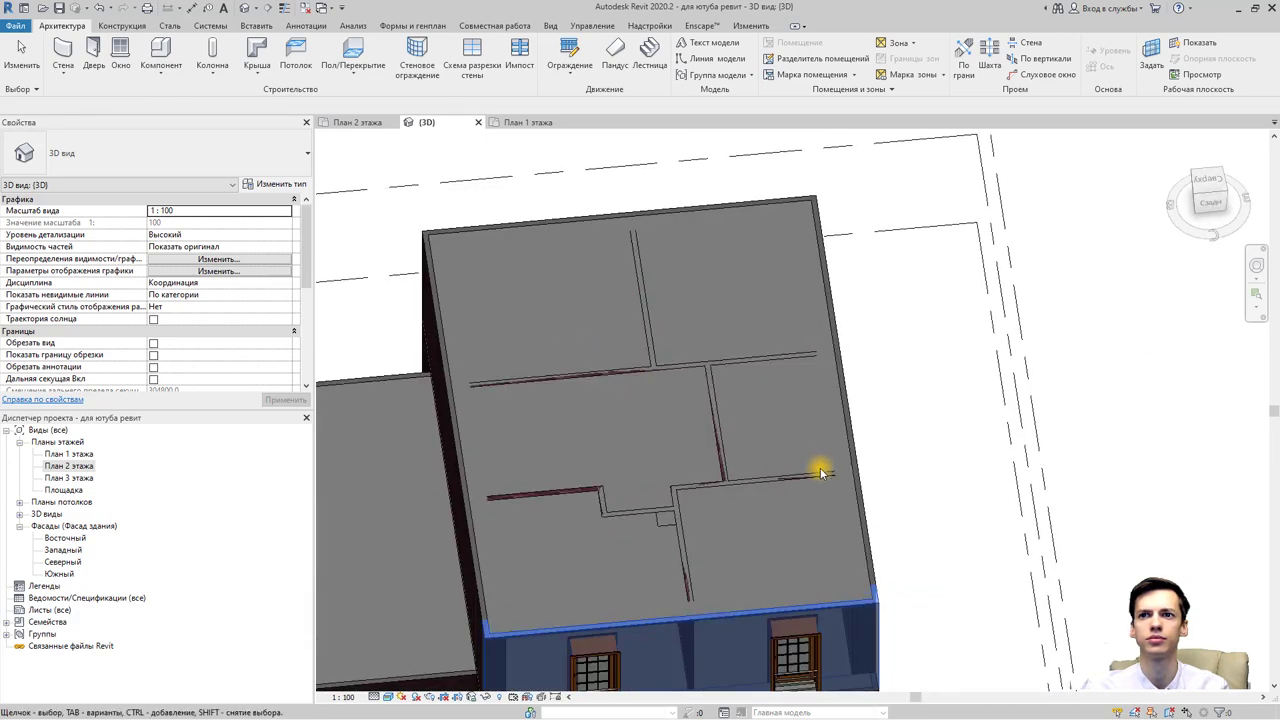
key(Escape)
Select an interior wall under the slab and bring up its context menu.
click(685, 527)
click(709, 491)
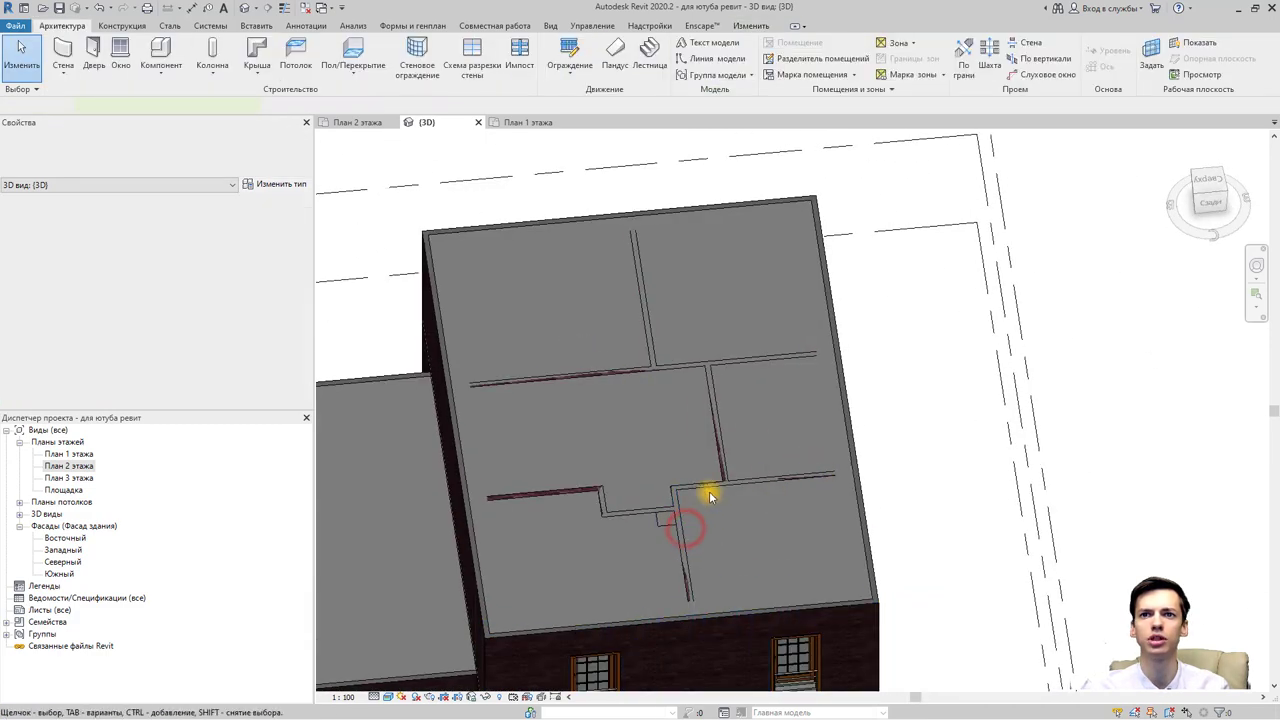
click(712, 486)
right_click(712, 486)
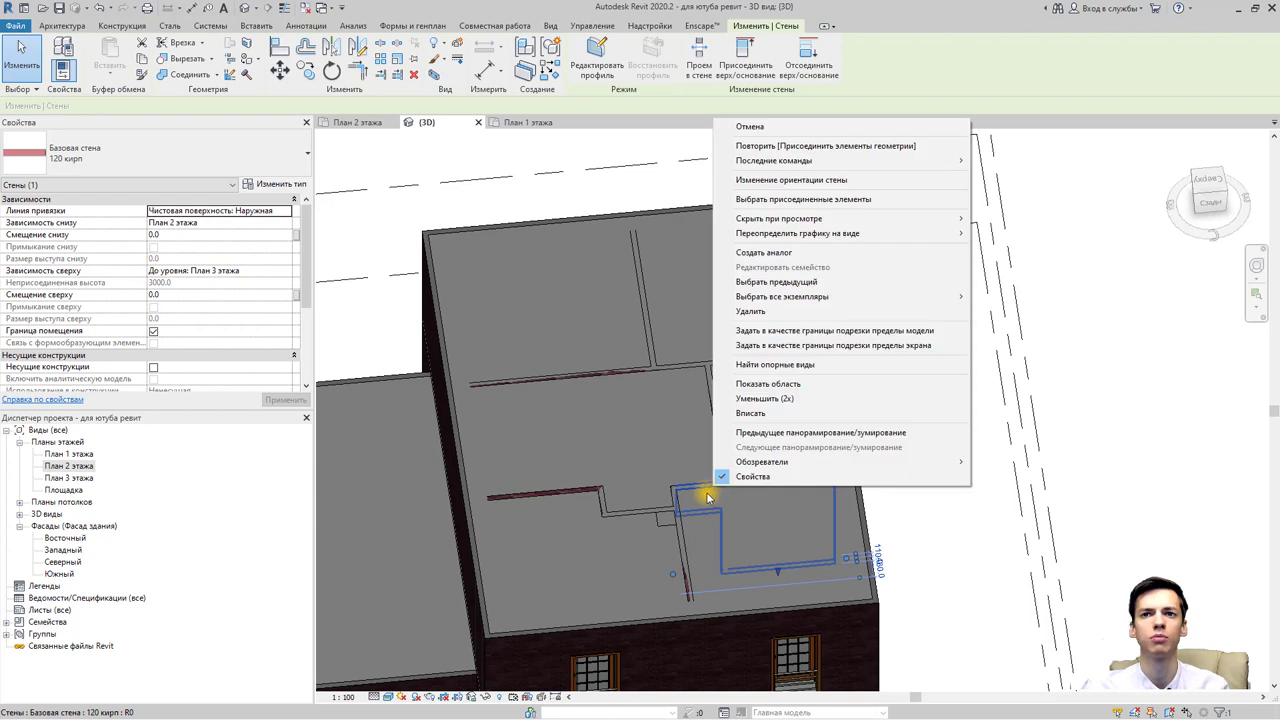
Select all visible interior walls of that type and attach their tops to the slab, detaching non-targets.
key(Escape)
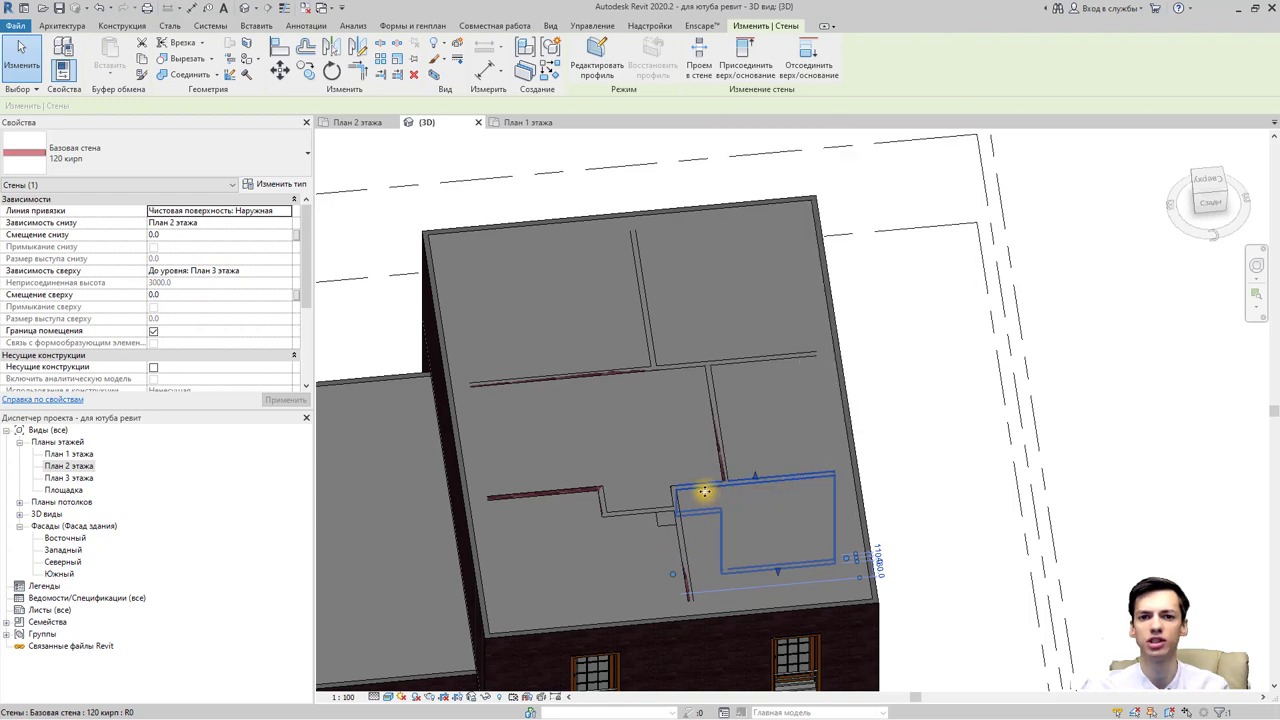
click(725, 450)
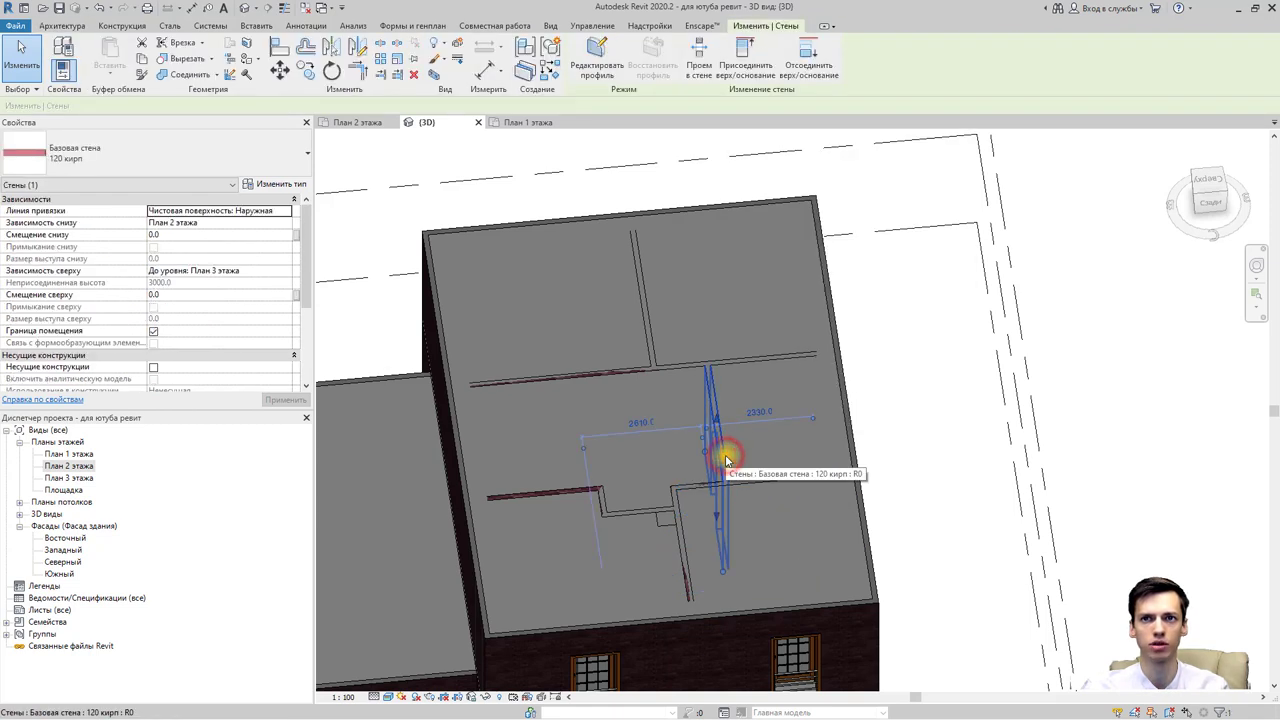
right_click(726, 460)
mouse_move(795, 266)
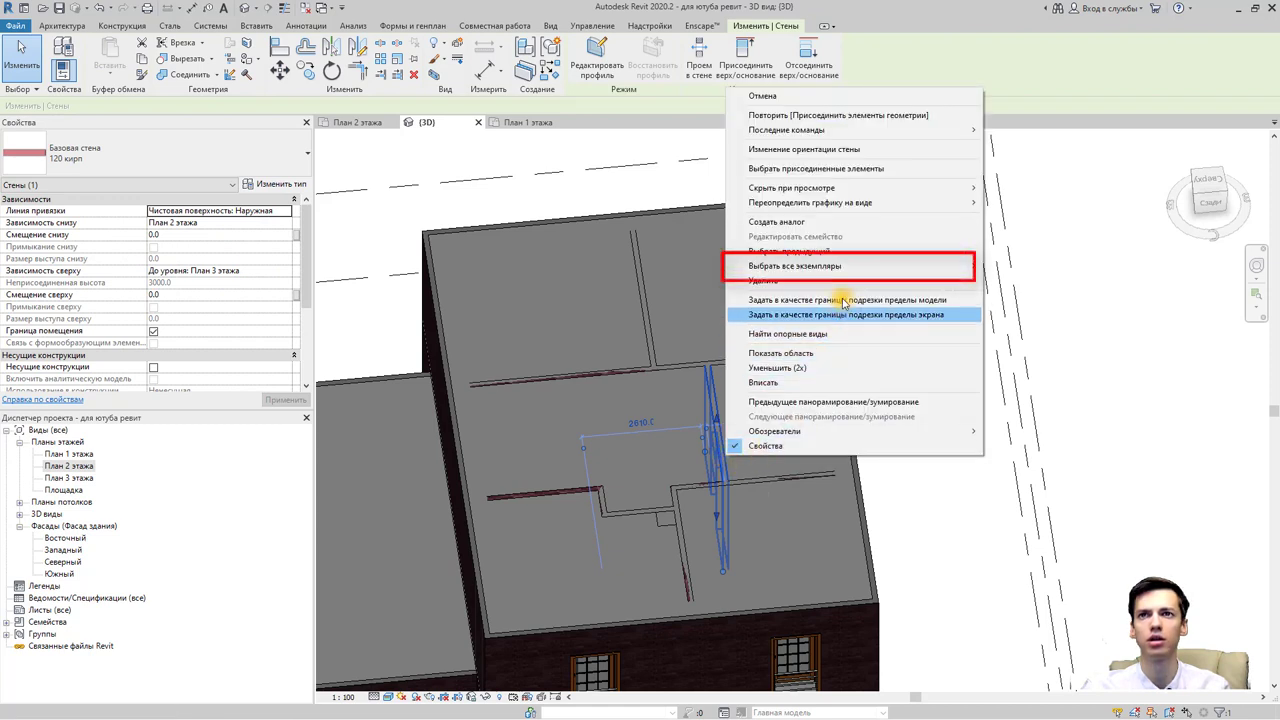
click(1012, 268)
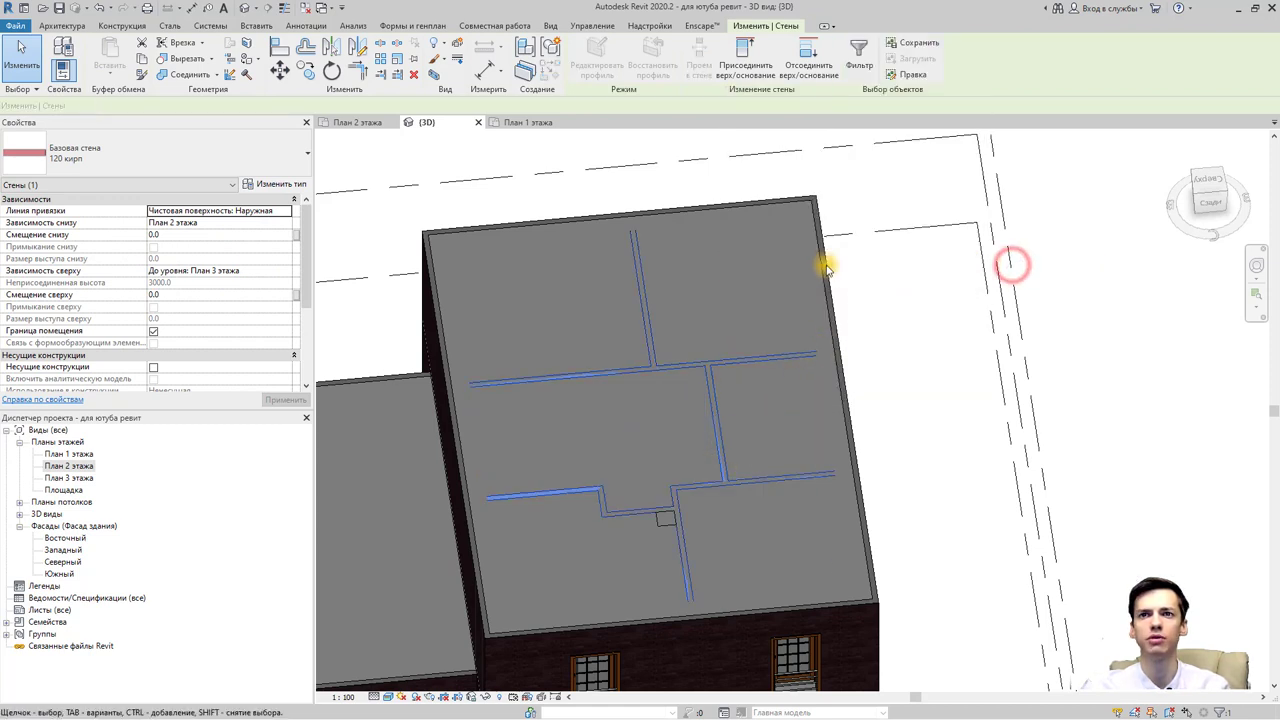
click(747, 60)
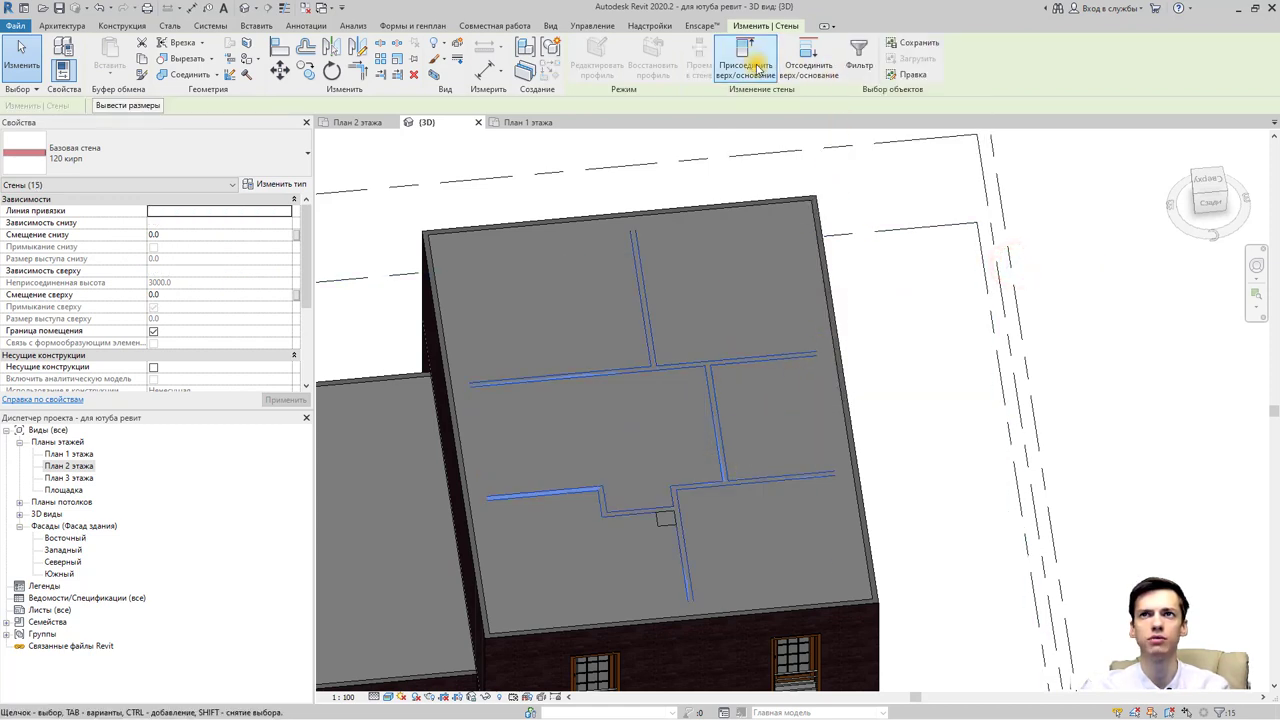
click(834, 352)
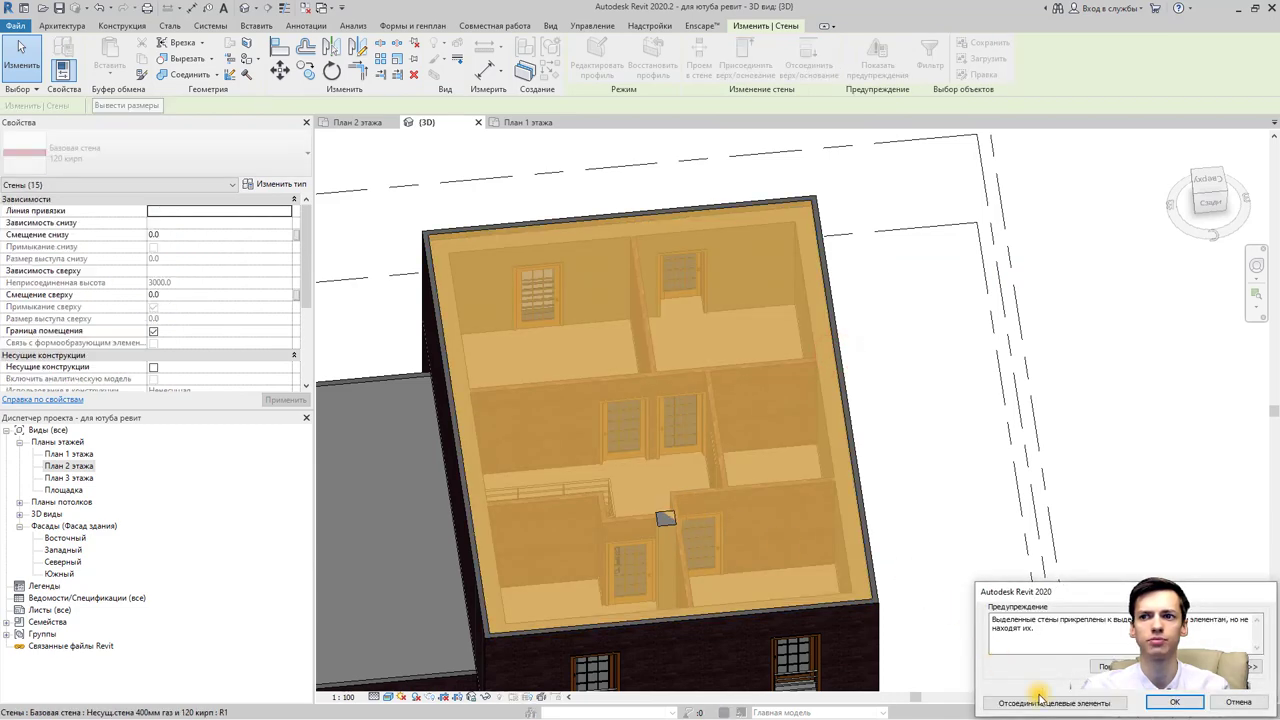
click(1040, 703)
Attach the column's top to the floor slab.
click(668, 519)
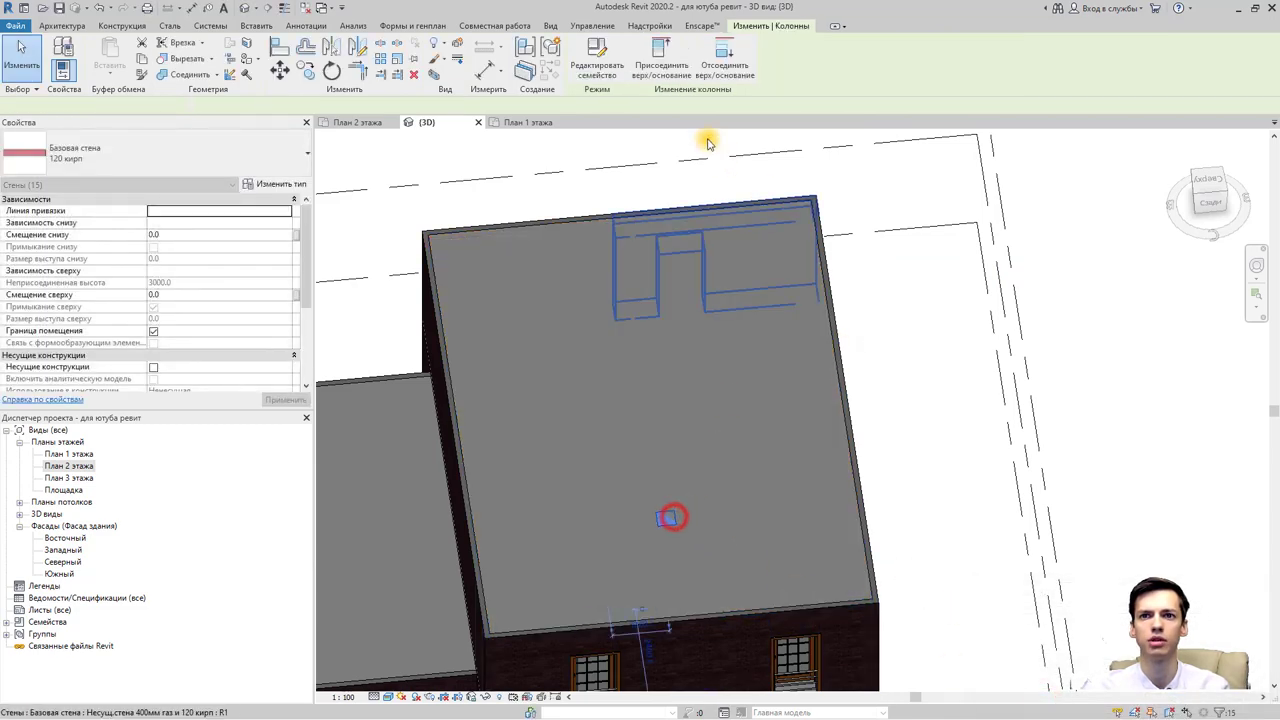
click(666, 60)
click(827, 295)
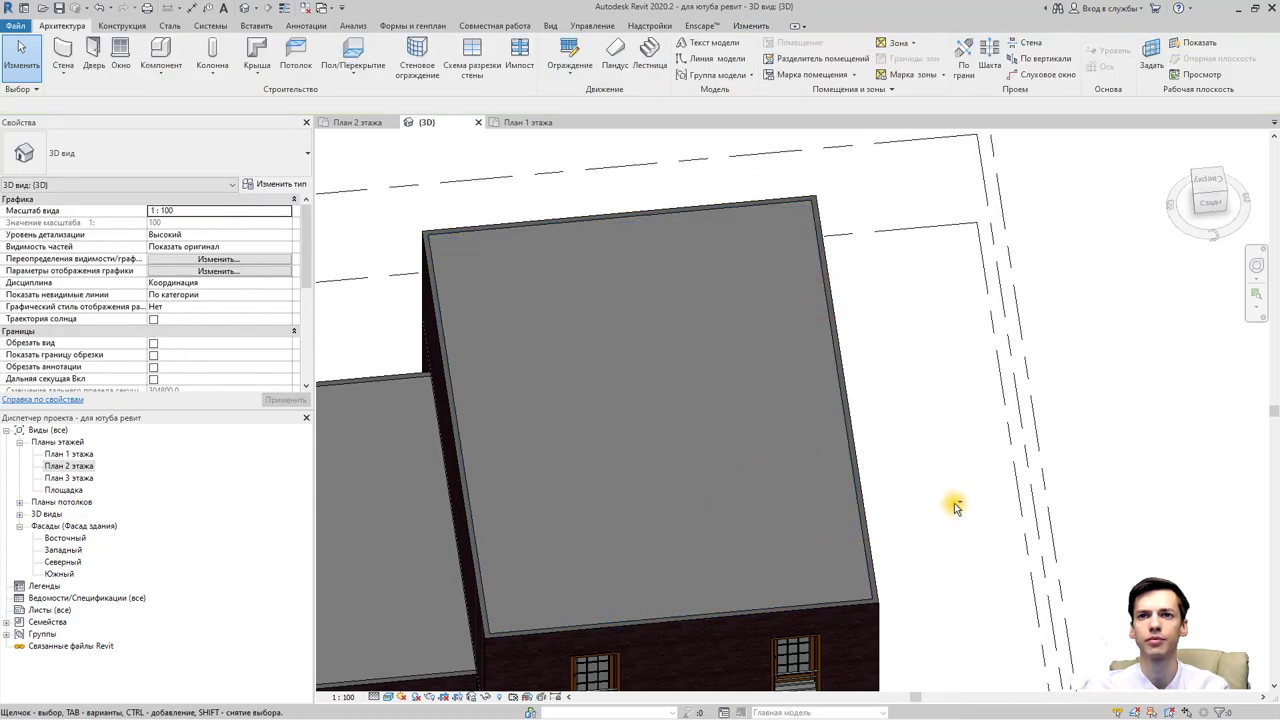
Orbit to the house's far side and Tab-select the seven outer walls as a chain.
mouse_move(957, 500)
shift+middle_down()
mouse_move(780, 500)
mouse_move(808, 503)
shift+middle_up()
mouse_move(686, 537)
shift+middle_down()
mouse_move(971, 514)
mouse_move(843, 540)
mouse_move(830, 568)
mouse_move(835, 545)
shift+middle_up()
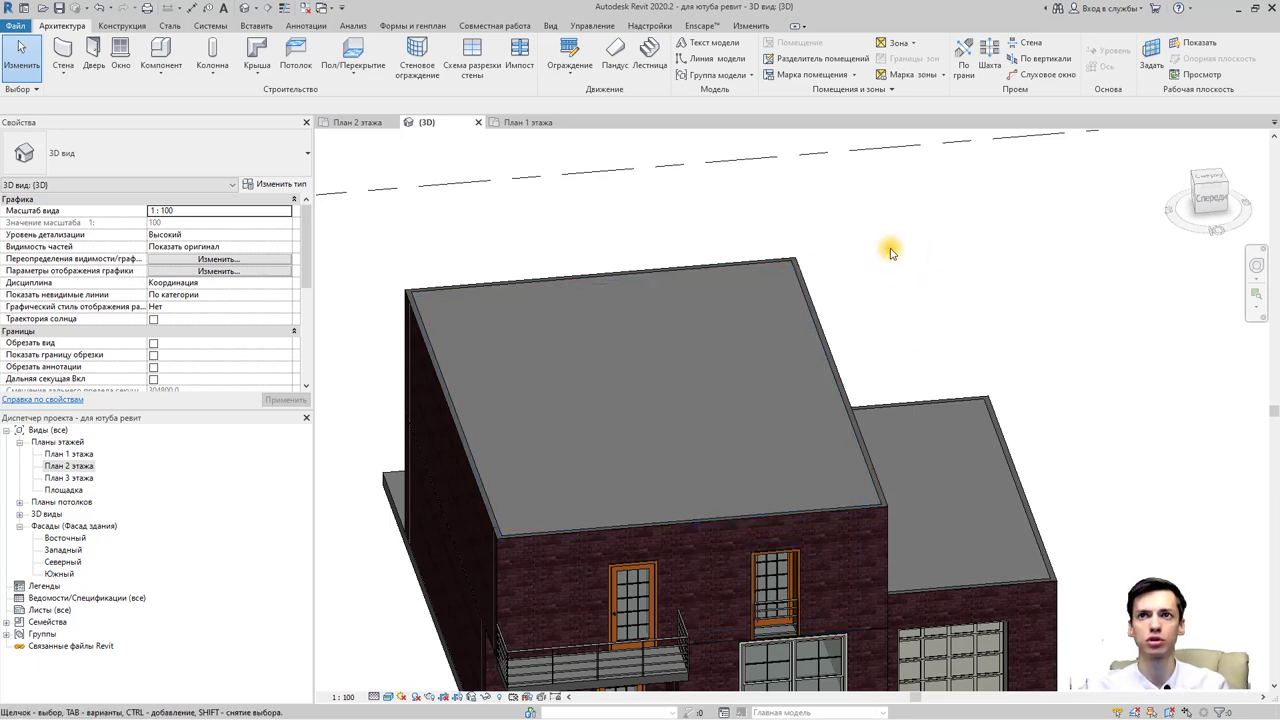
mouse_move(872, 261)
shift+middle_down()
mouse_move(752, 289)
mouse_move(909, 285)
shift+middle_up()
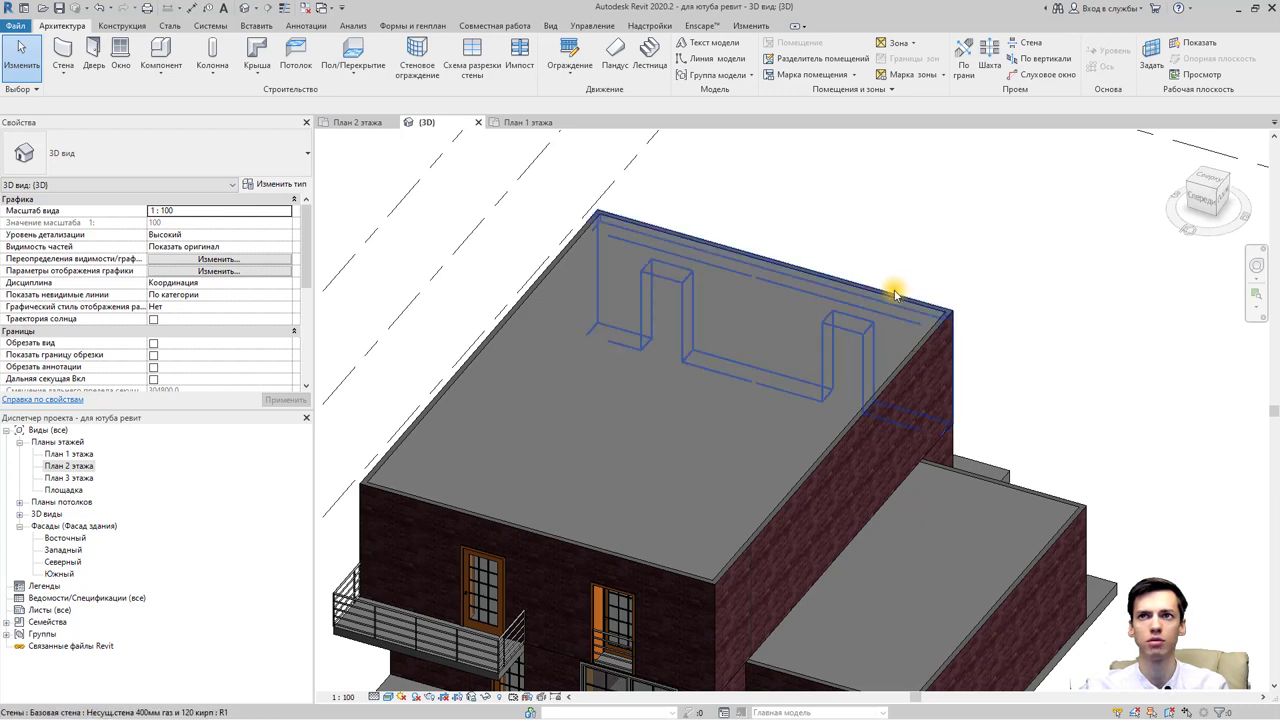
key(Tab)
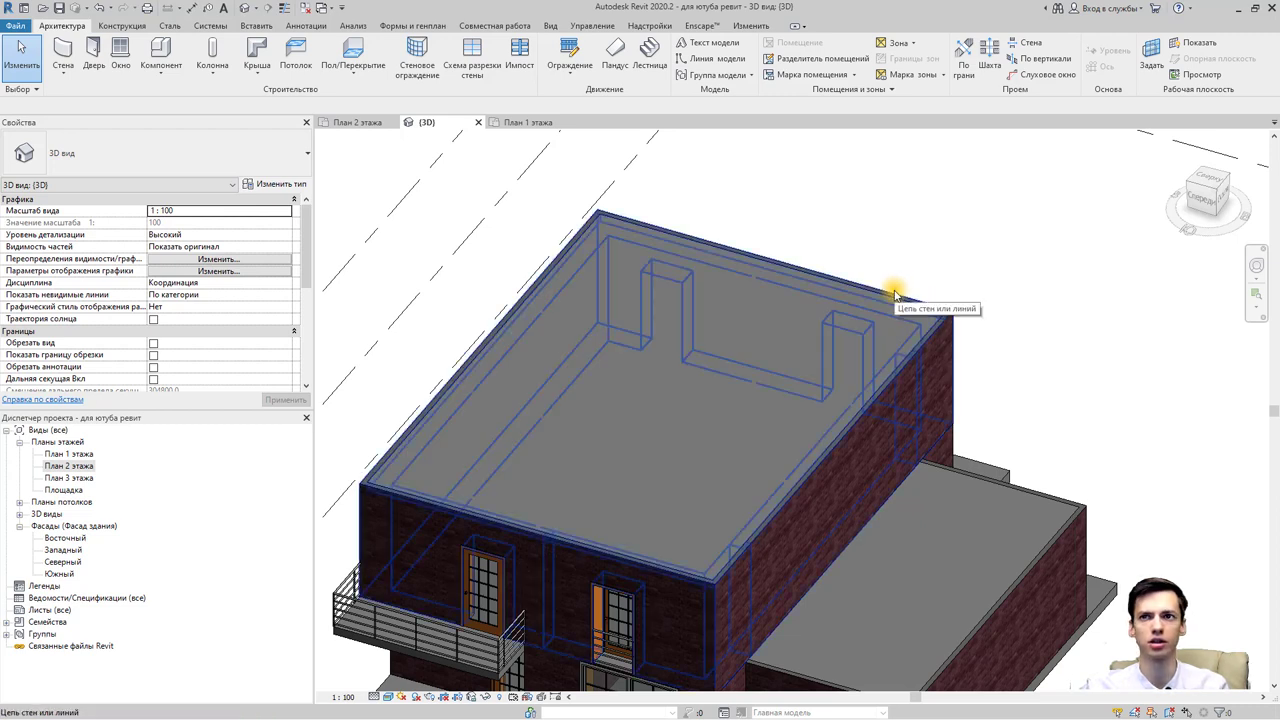
click(894, 292)
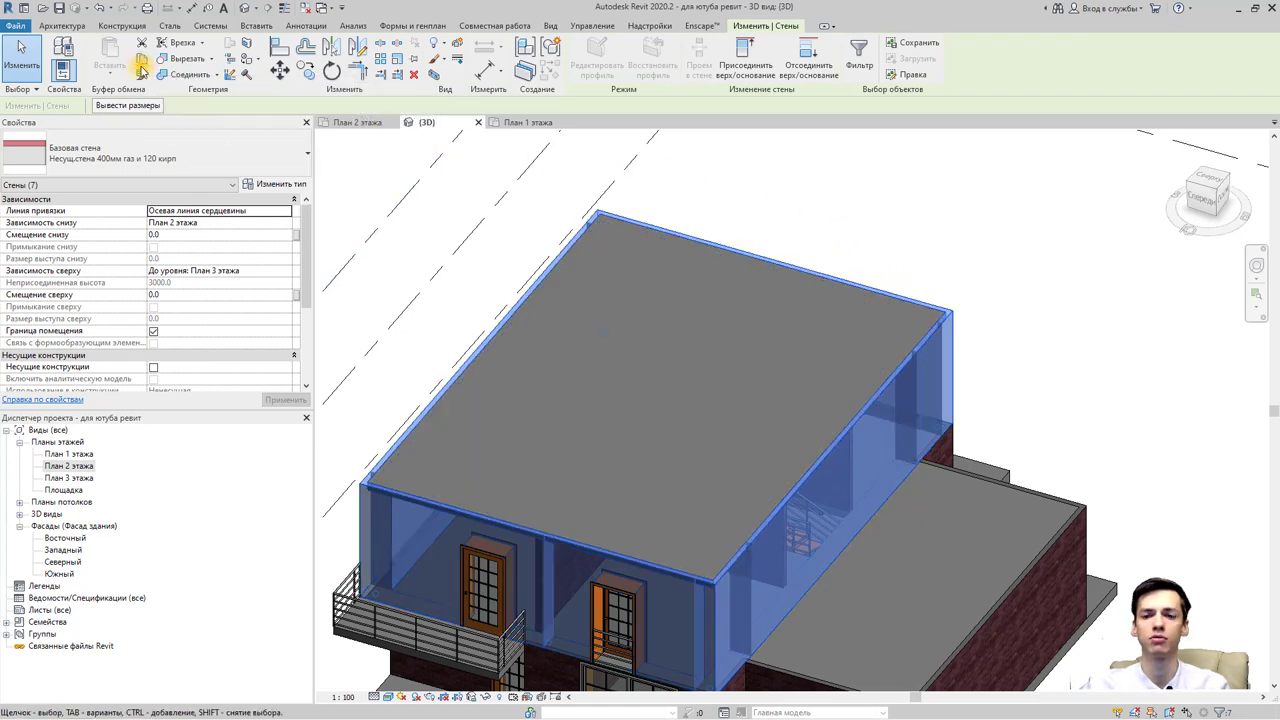
Cancel the type-matching mode and reselect the seven outer walls as a chain.
click(141, 73)
click(142, 70)
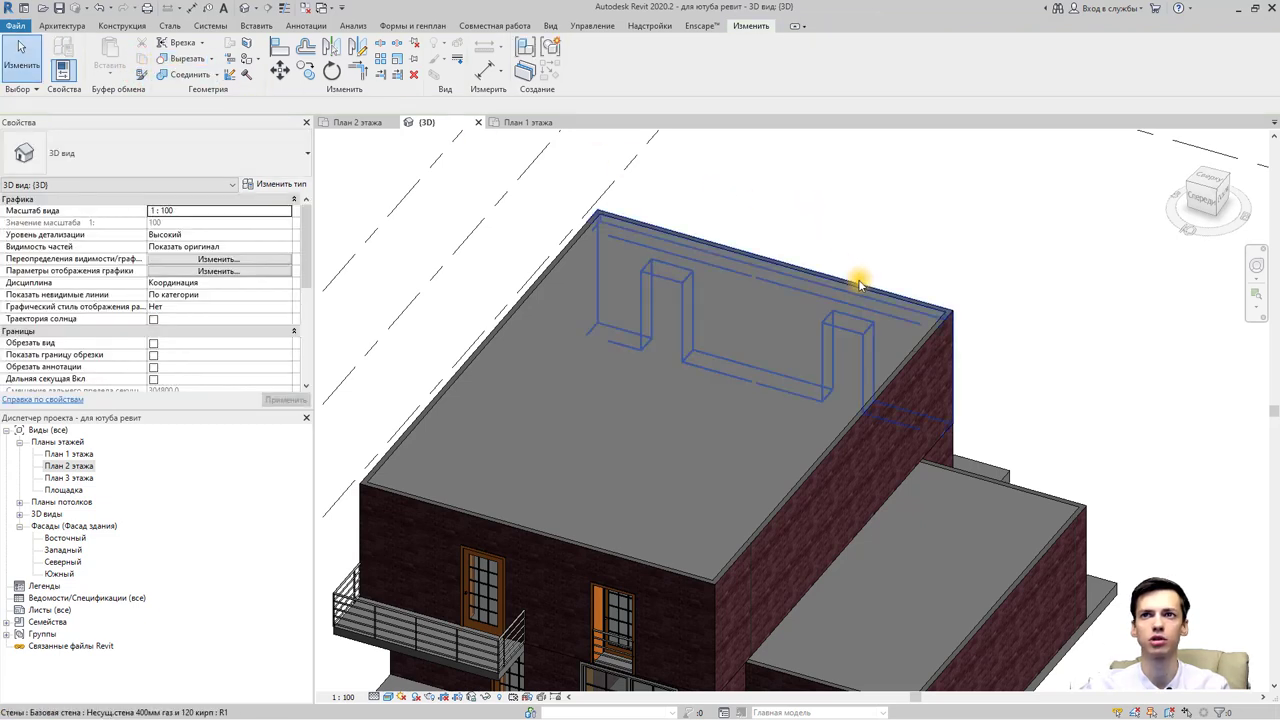
key(Tab)
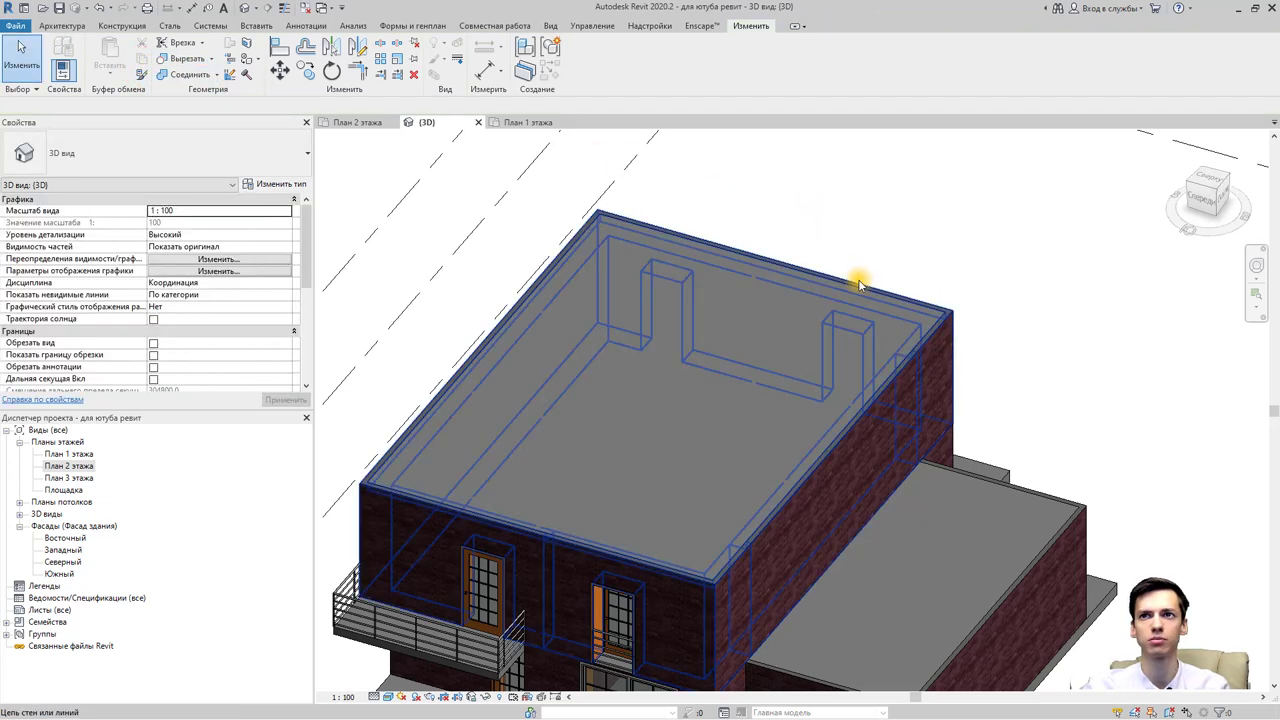
click(858, 281)
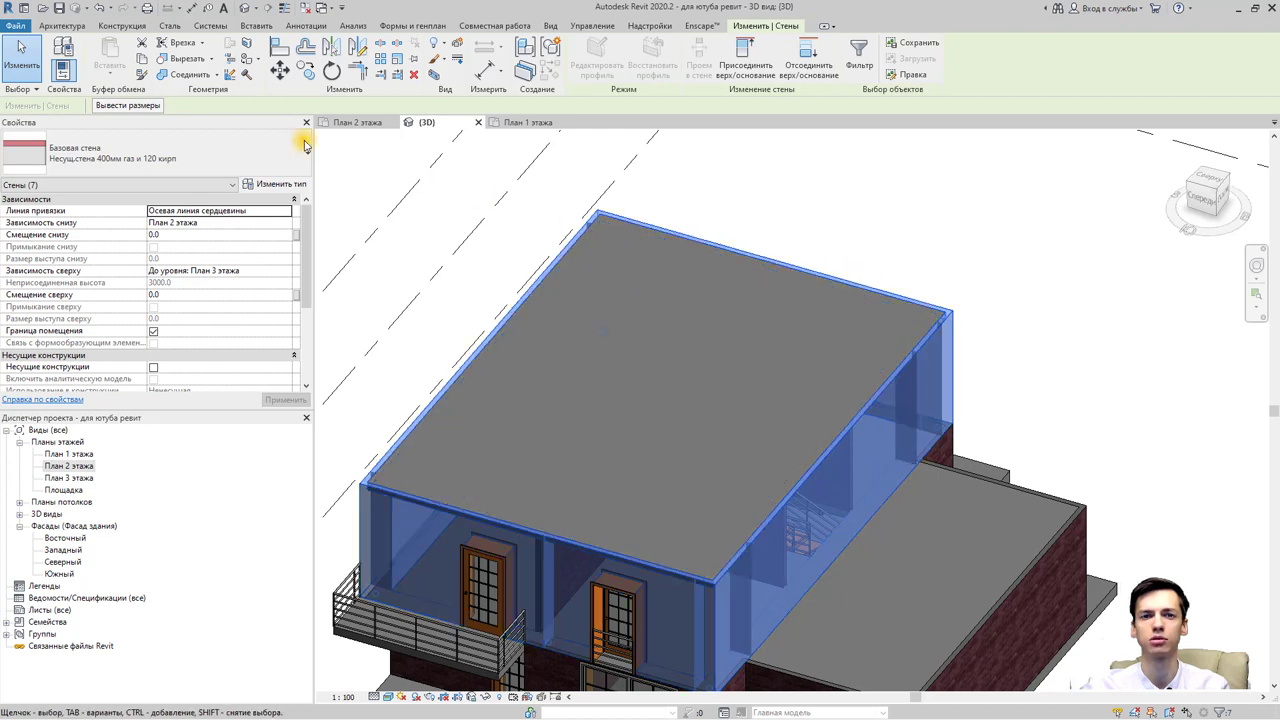
Copy the outer walls and paste them aligned to the План 3 этажа level.
click(141, 62)
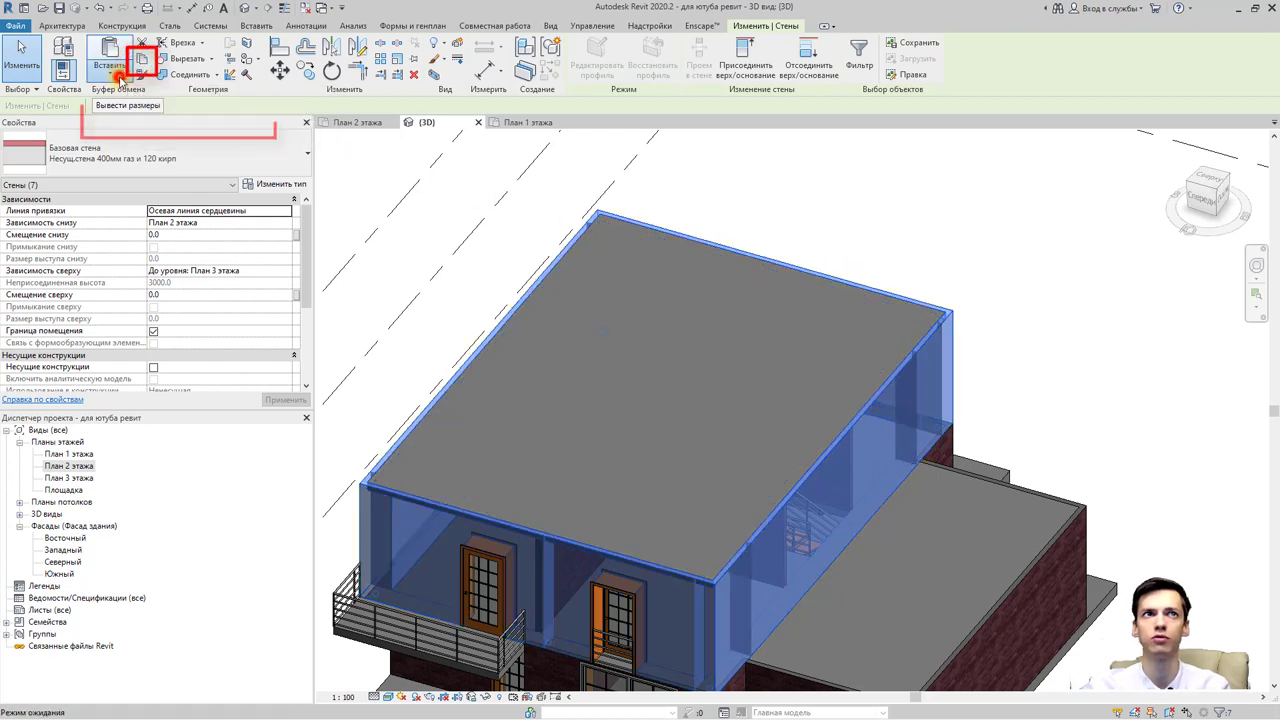
click(118, 78)
click(152, 124)
click(588, 295)
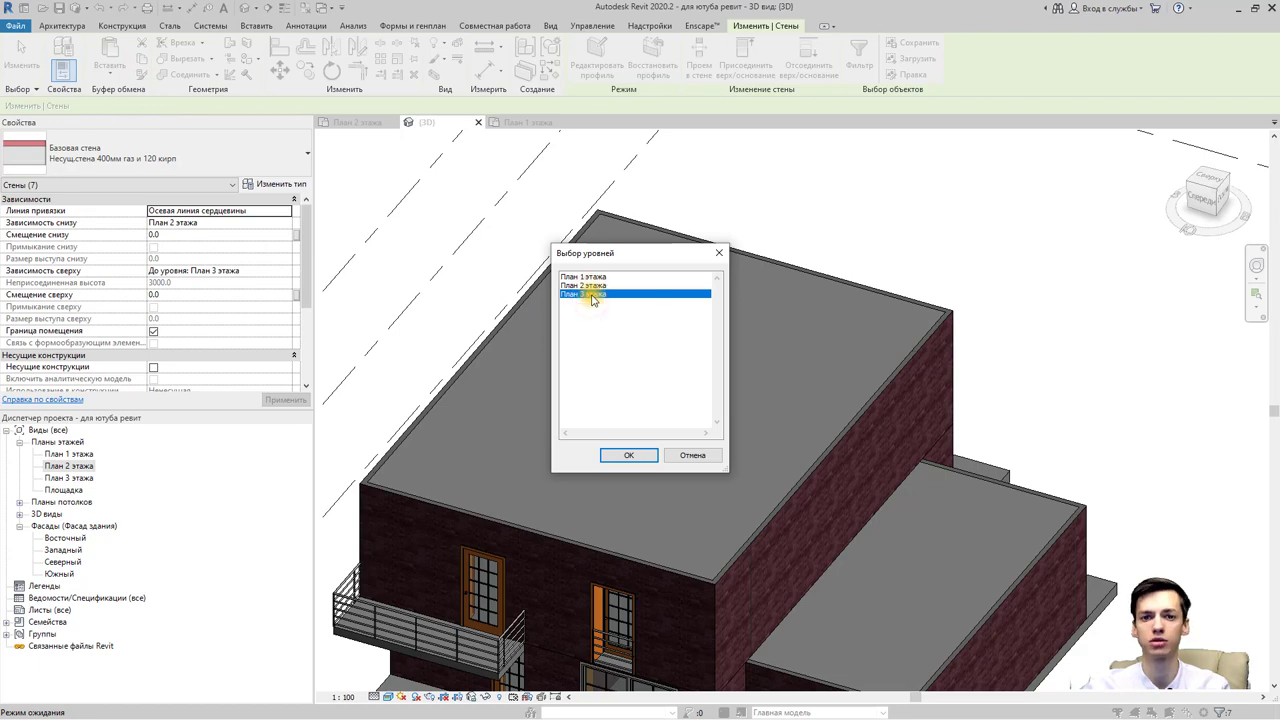
double_click(592, 296)
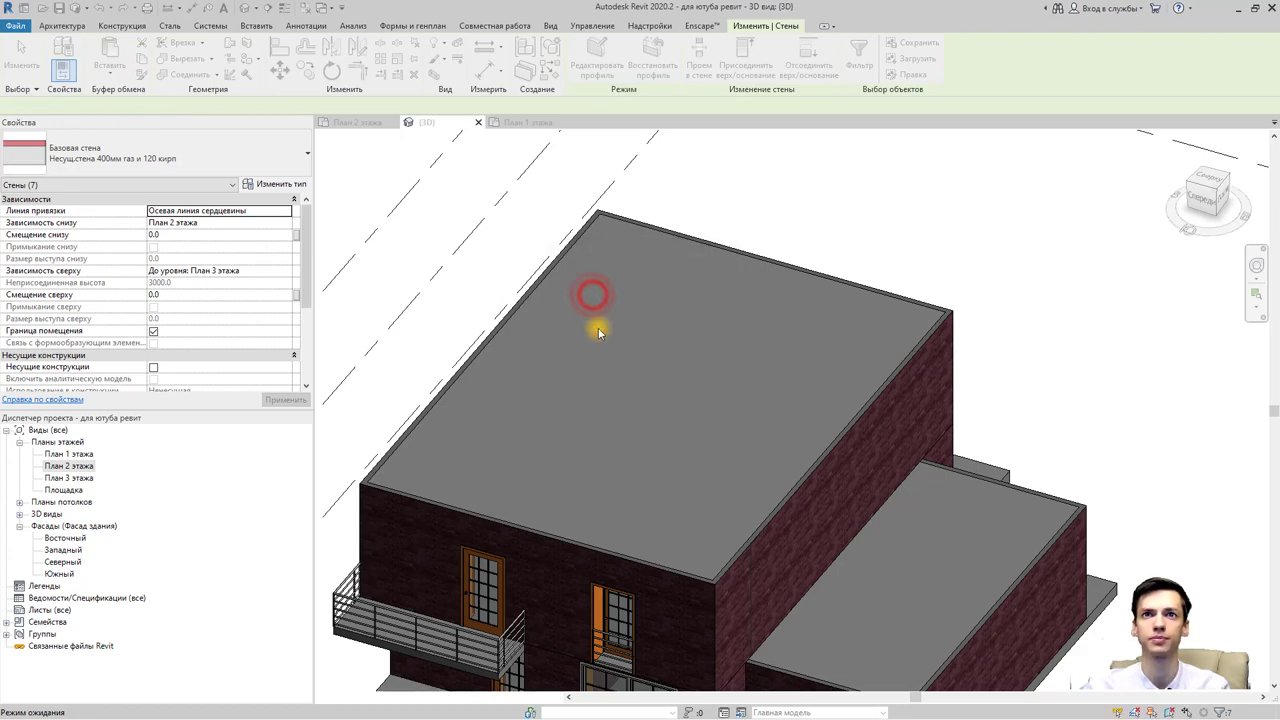
click(614, 484)
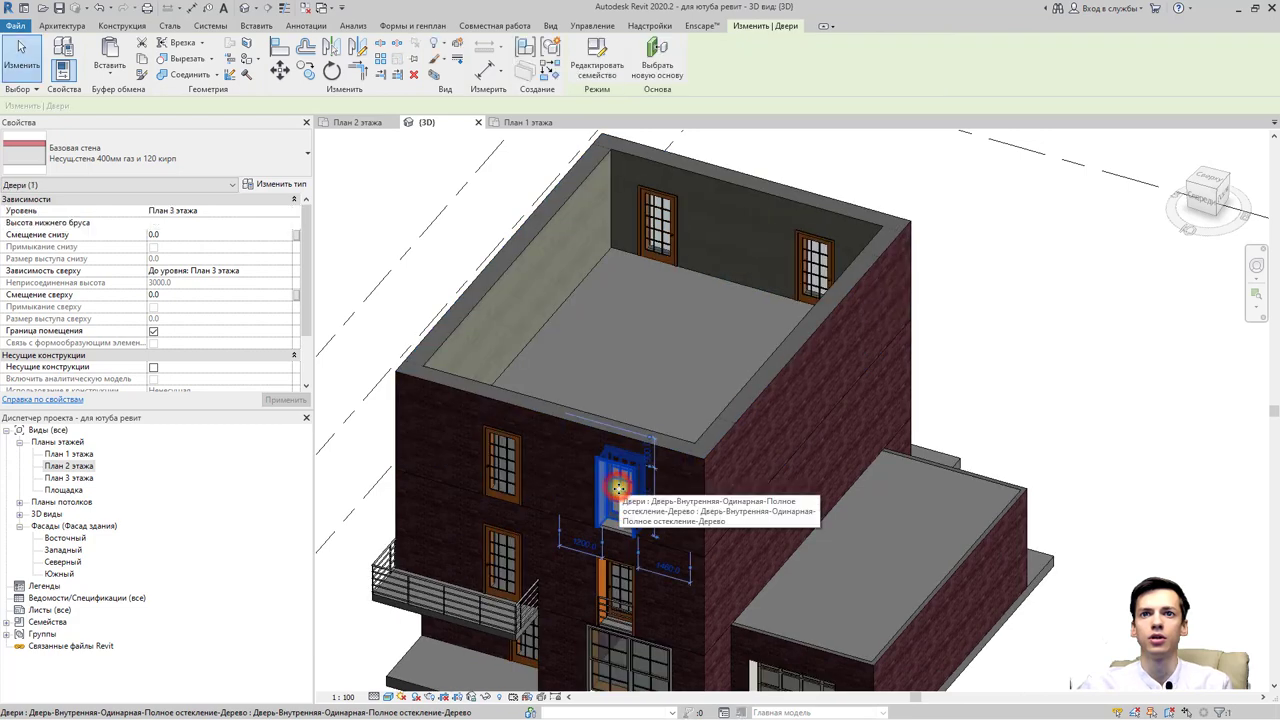
Delete the copied door and both back-wall windows from the third-floor walls.
click(511, 481)
key(Delete)
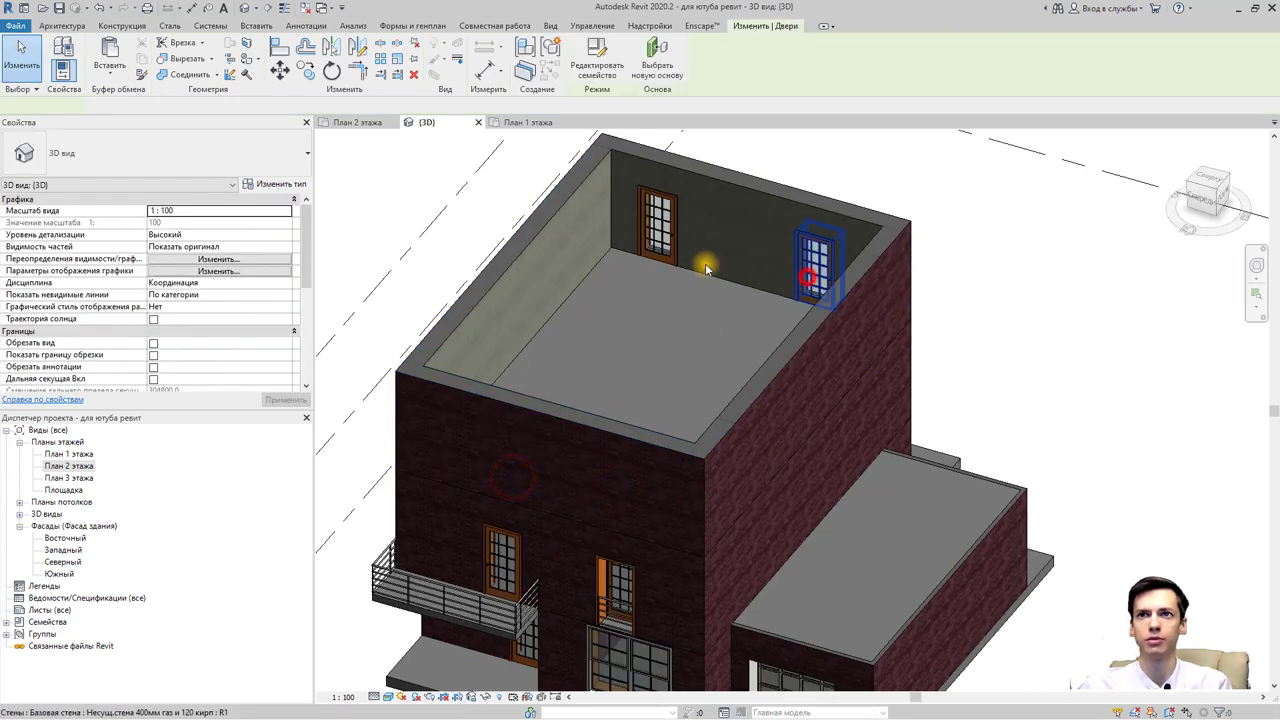
click(812, 268)
key(Delete)
click(662, 236)
key(Delete)
mouse_move(583, 420)
shift+middle_down()
mouse_move(641, 367)
mouse_move(537, 304)
mouse_move(852, 474)
mouse_move(849, 421)
mouse_move(737, 523)
mouse_move(609, 523)
shift+middle_up()
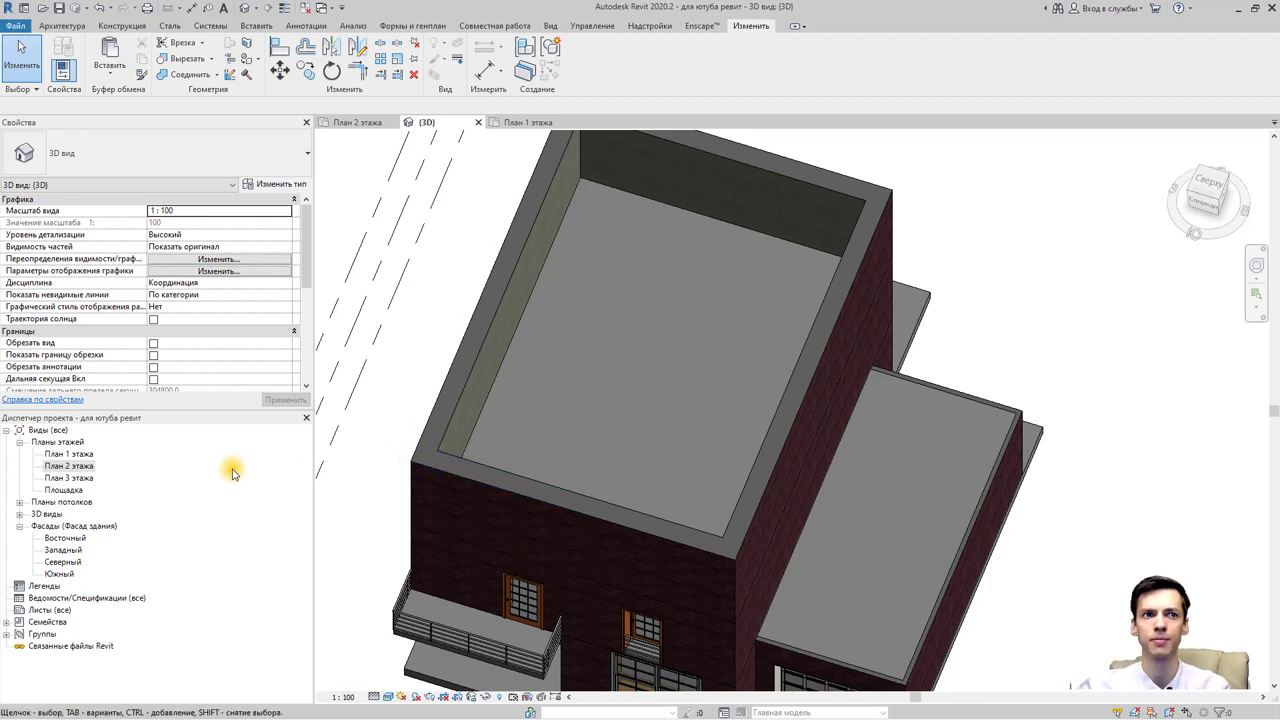
Open the План 3 этажа plan, set detail level to Высокий and recentre the building.
double_click(87, 481)
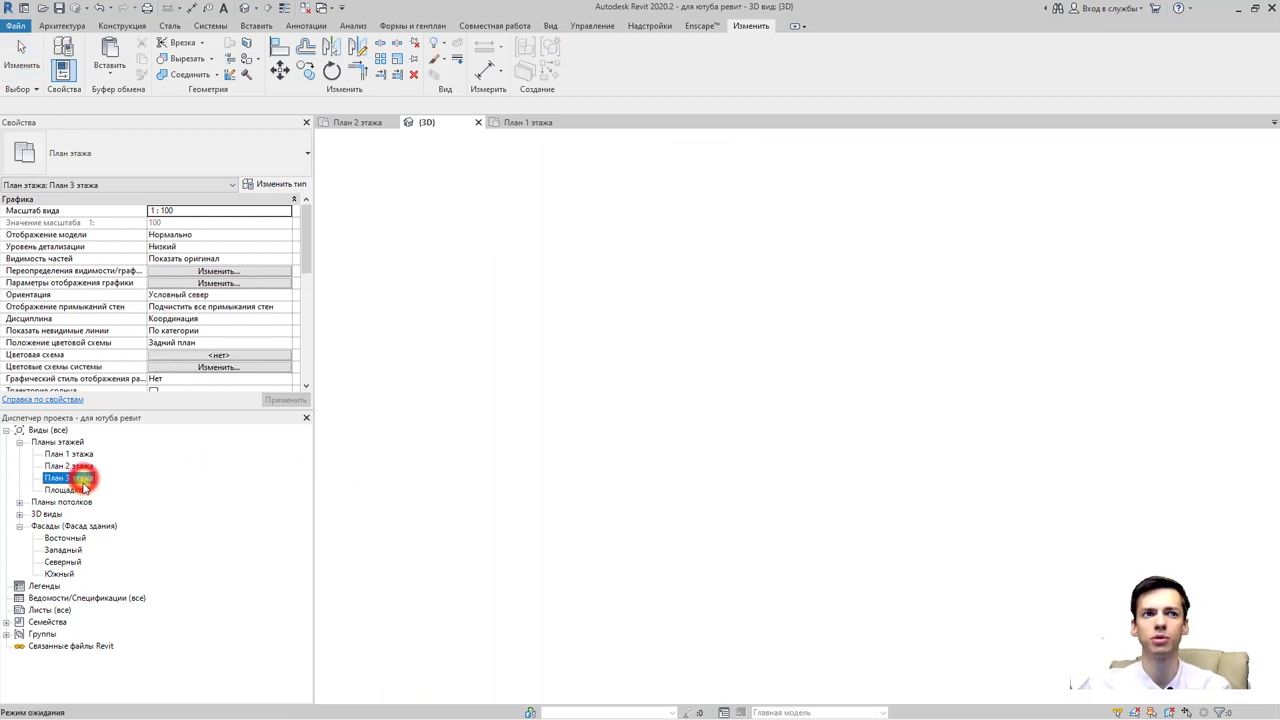
scroll(655, 497, up, 5)
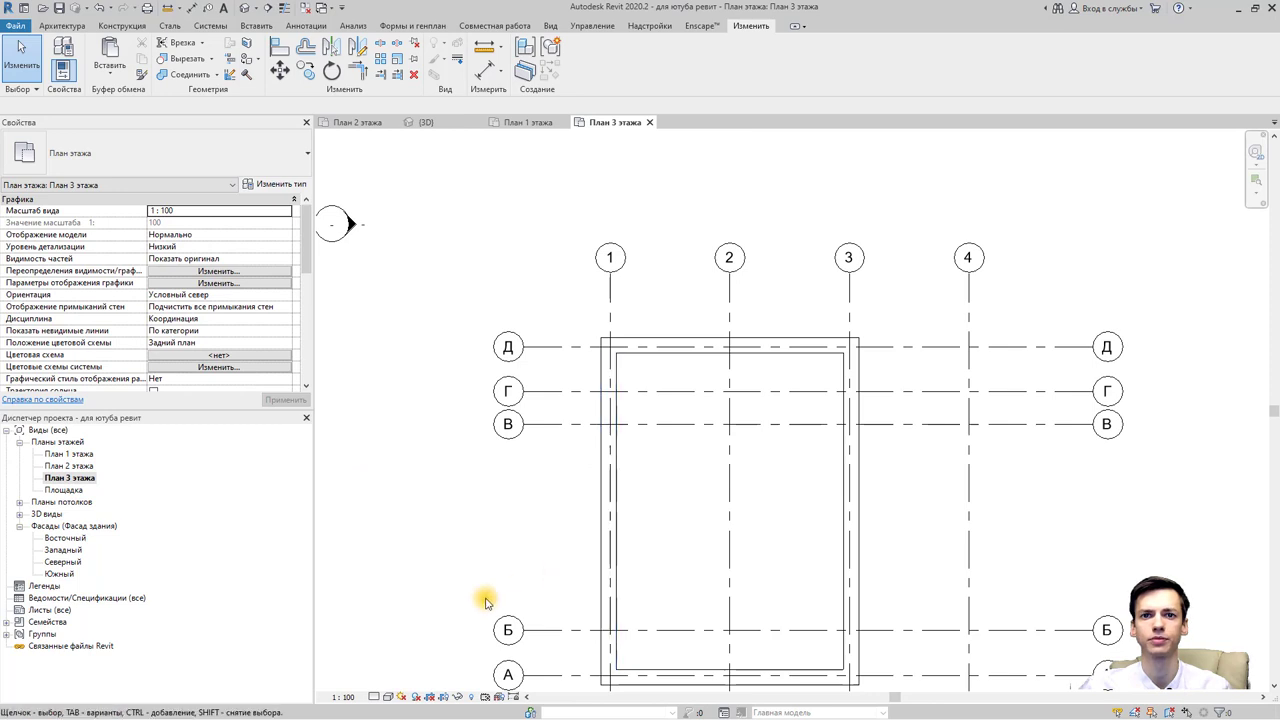
click(374, 696)
click(390, 682)
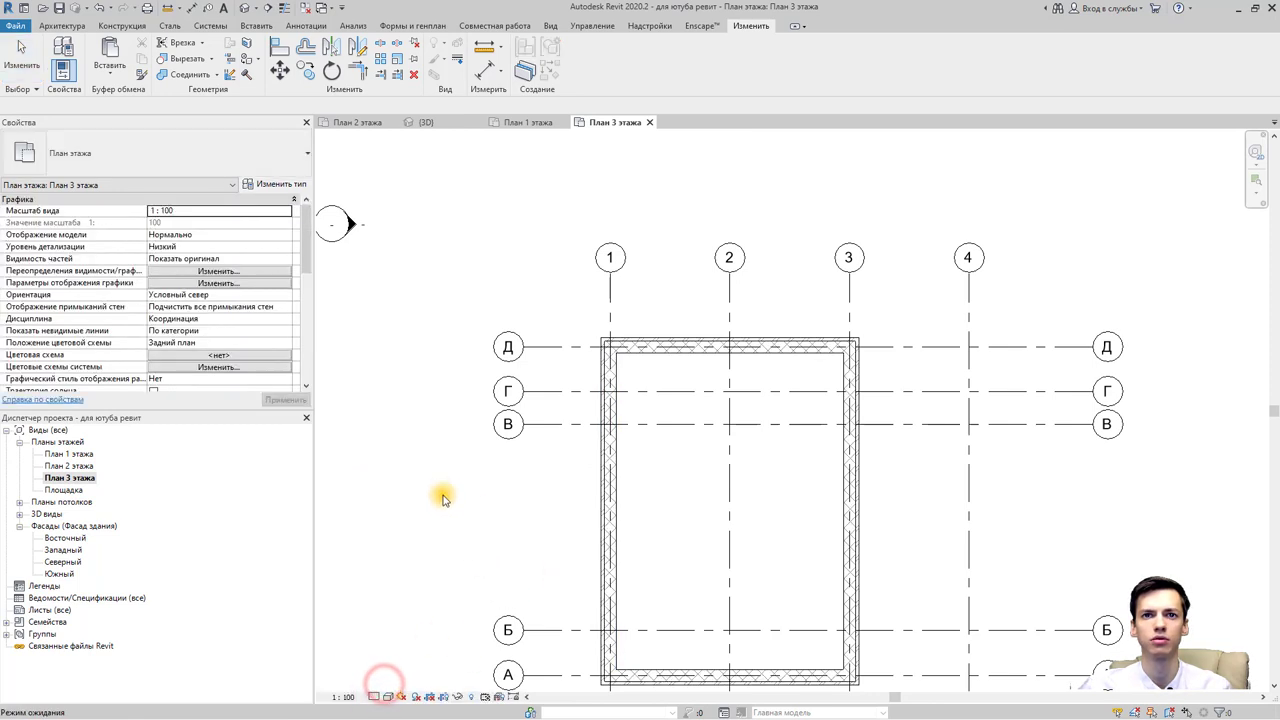
middle_drag(468, 560, 449, 514)
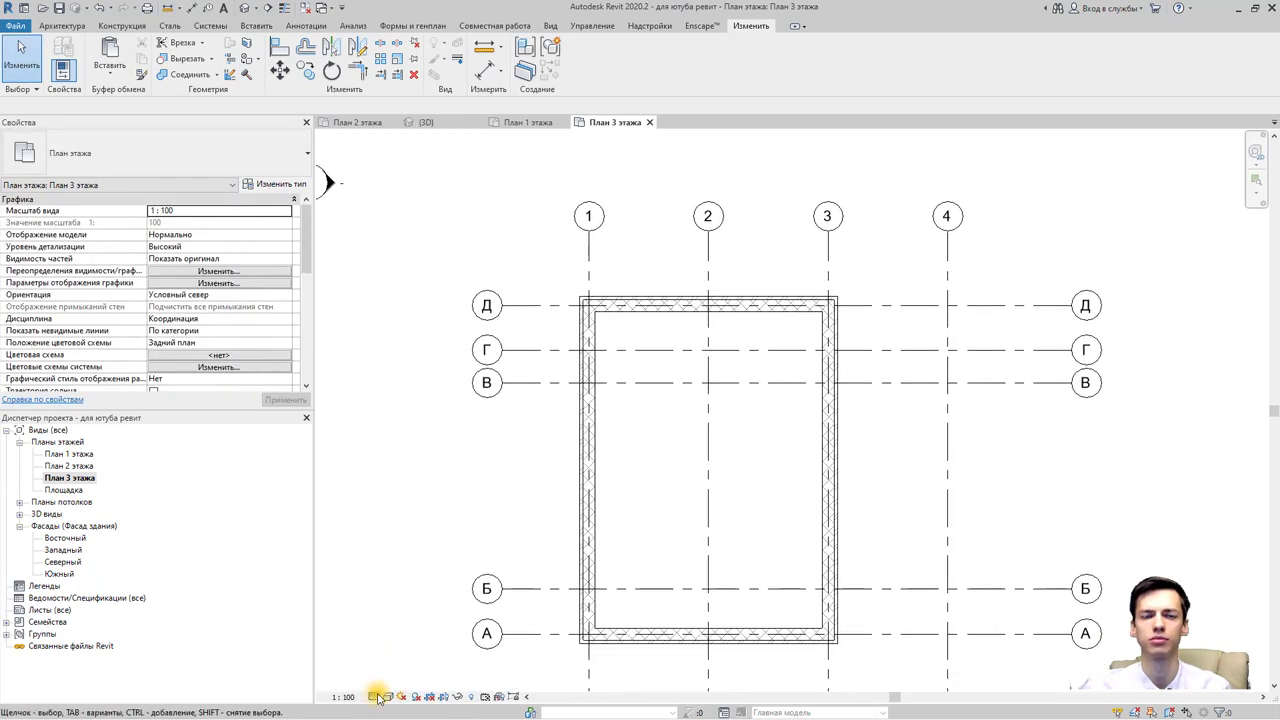
middle_drag(477, 558, 427, 515)
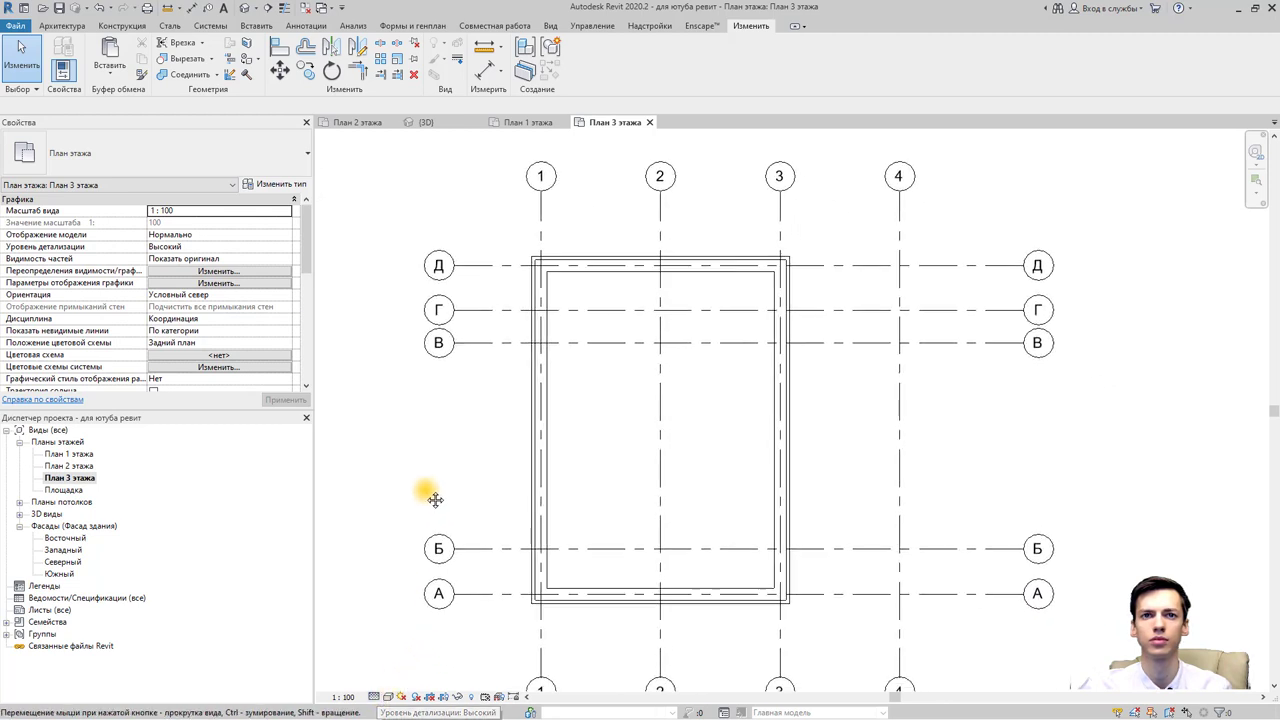
scroll(577, 448, down, 1)
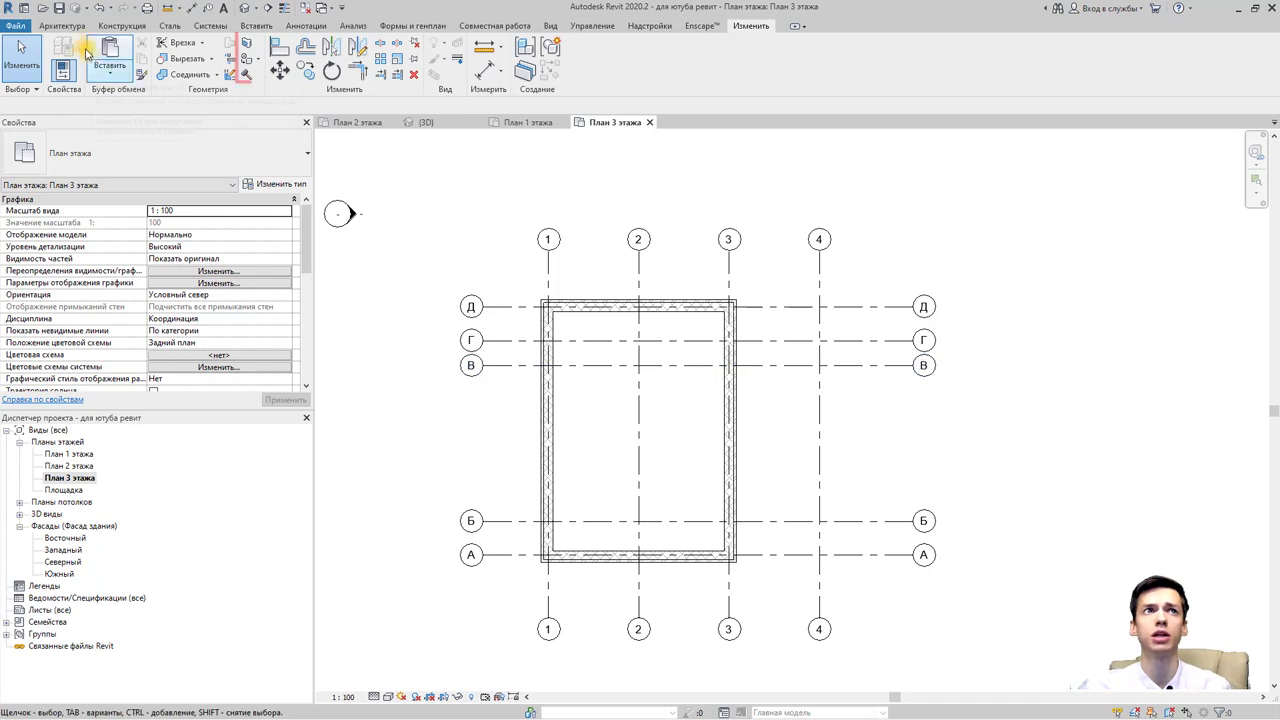
click(73, 27)
Start a footprint roof and duplicate its type as холодная крыша, then edit its layer structure.
click(257, 70)
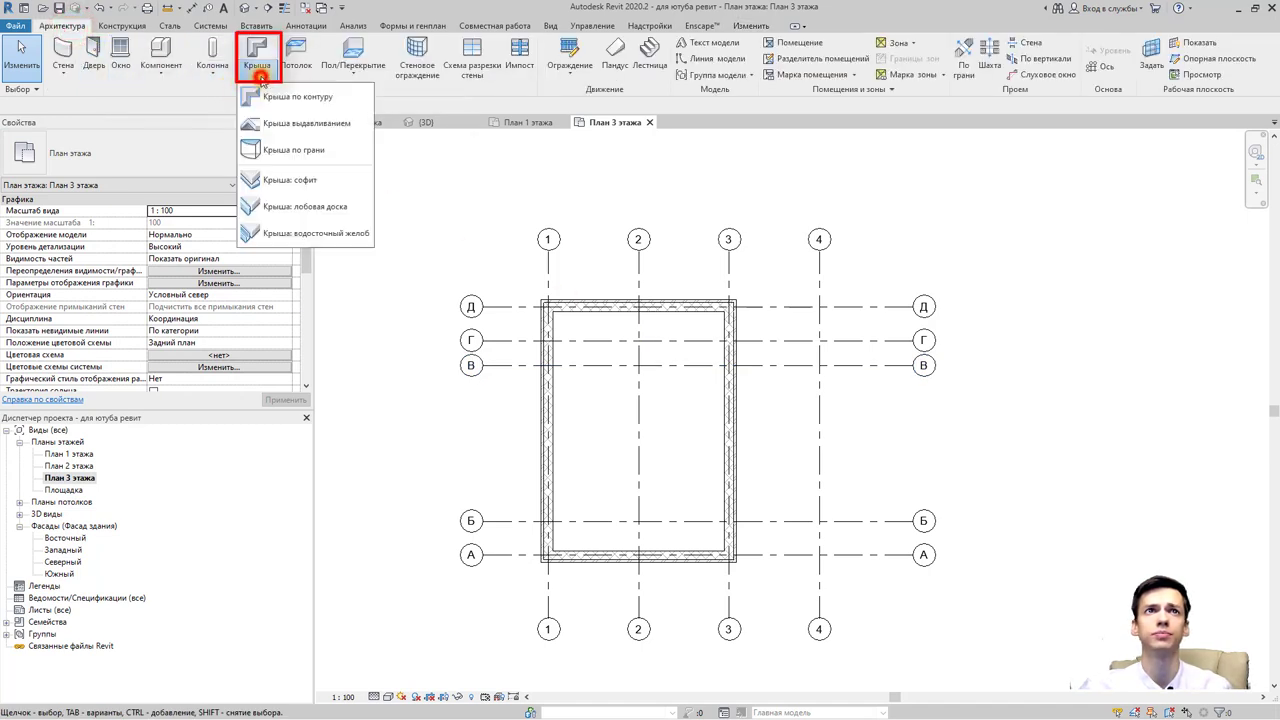
click(276, 99)
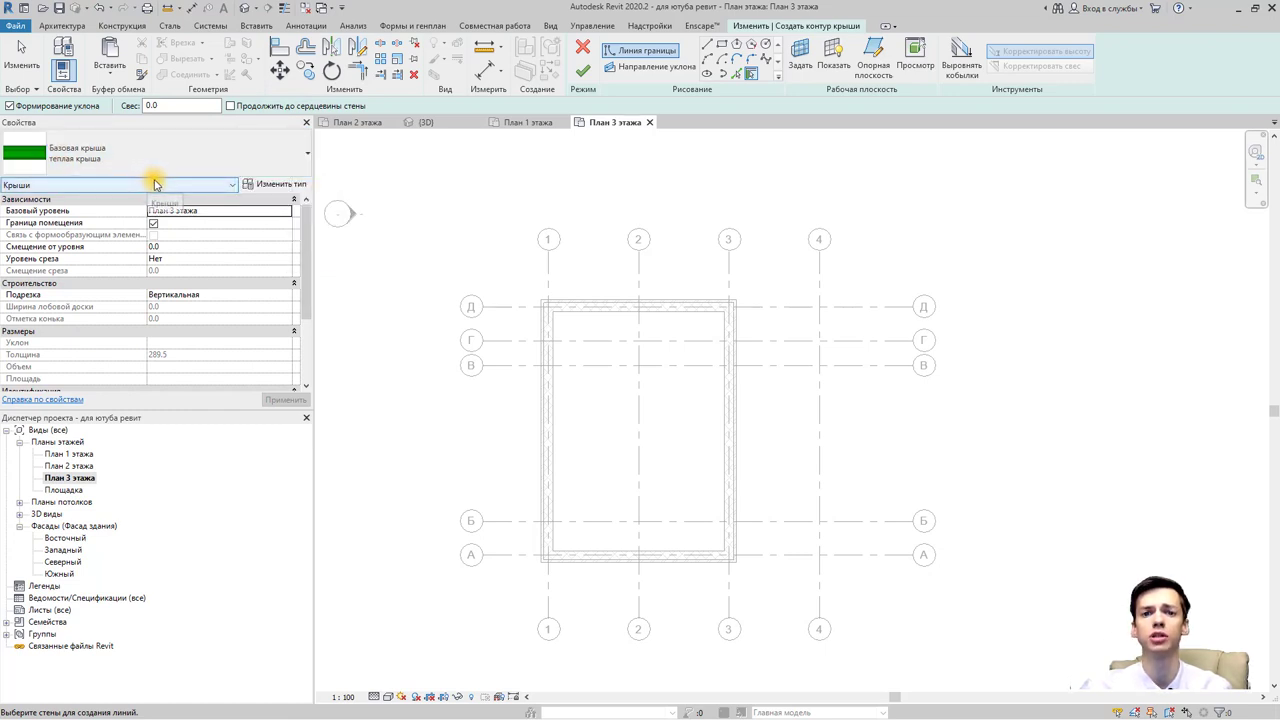
click(261, 187)
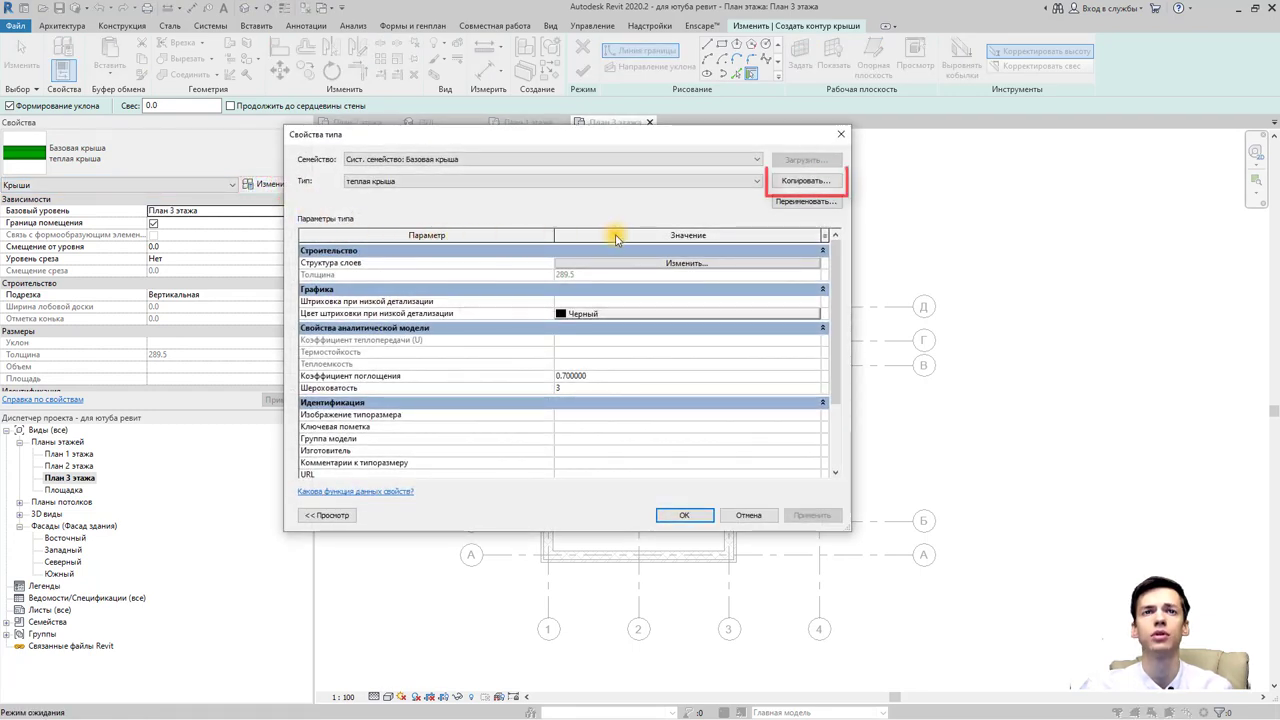
click(778, 180)
text(холодная крыша)
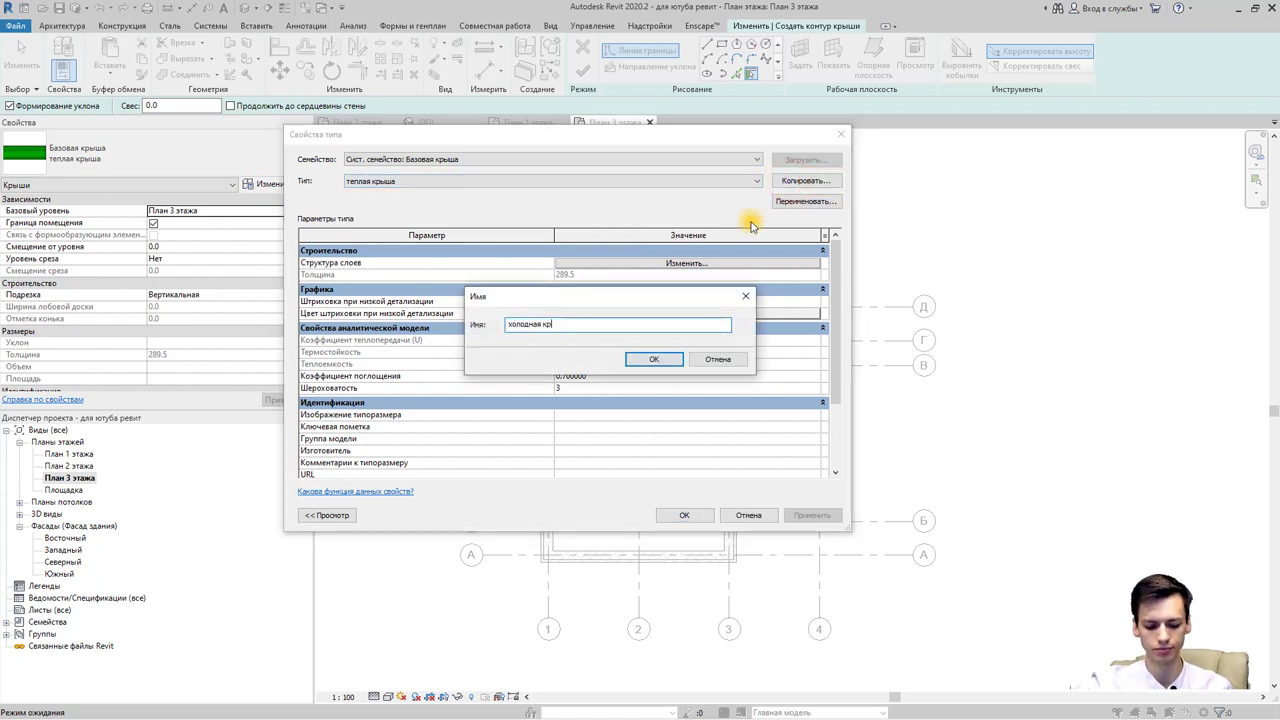
click(651, 362)
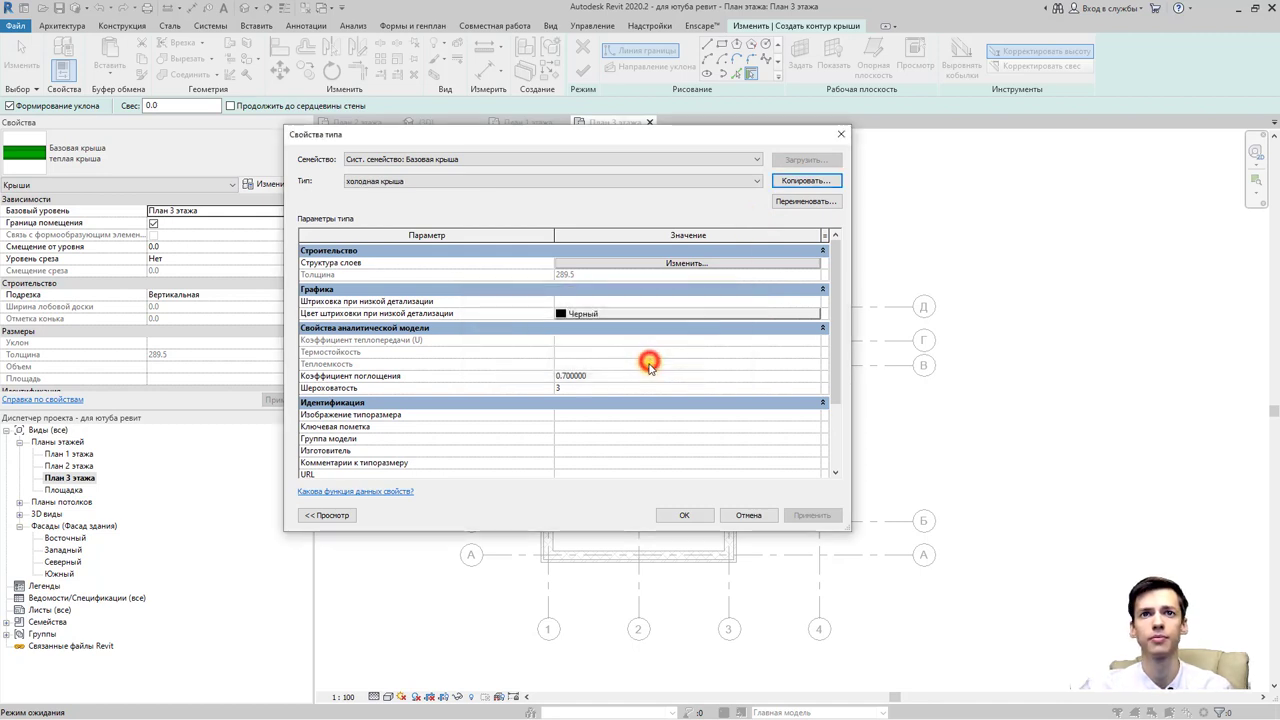
click(657, 266)
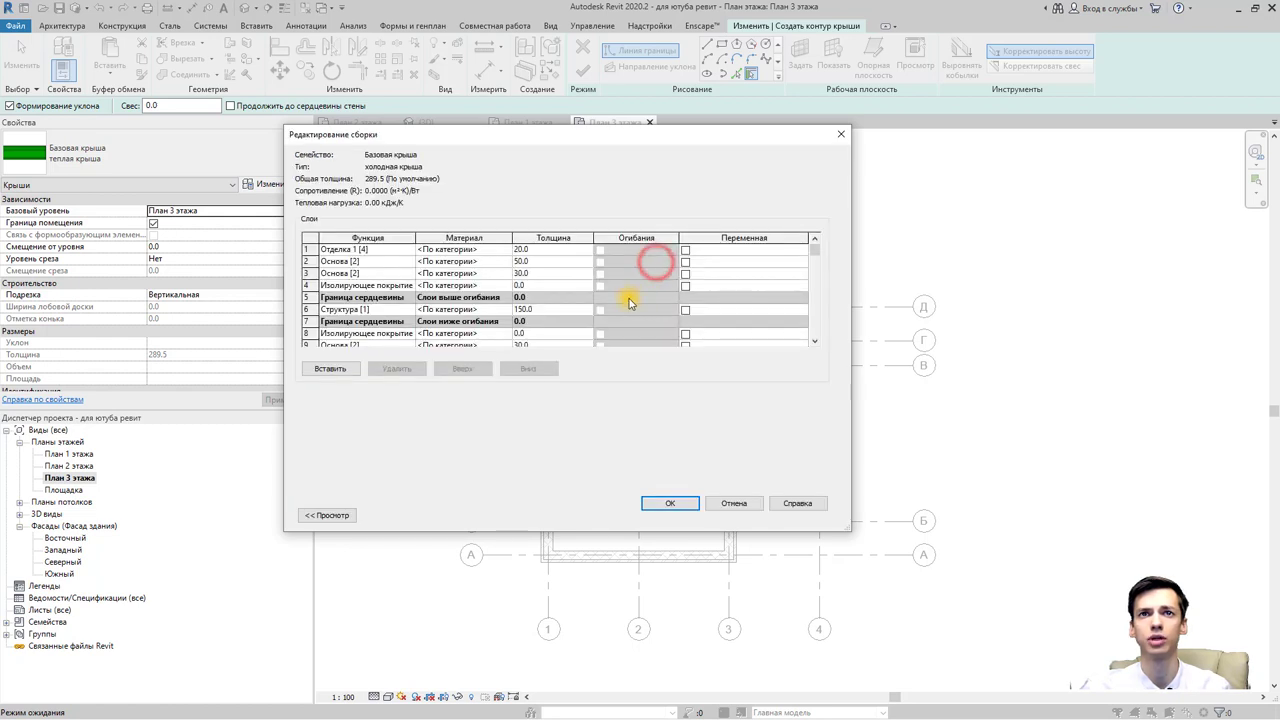
Delete the холодная крыша layers below the core, leaving a 250.0 total thickness.
scroll(510, 320, down, 1)
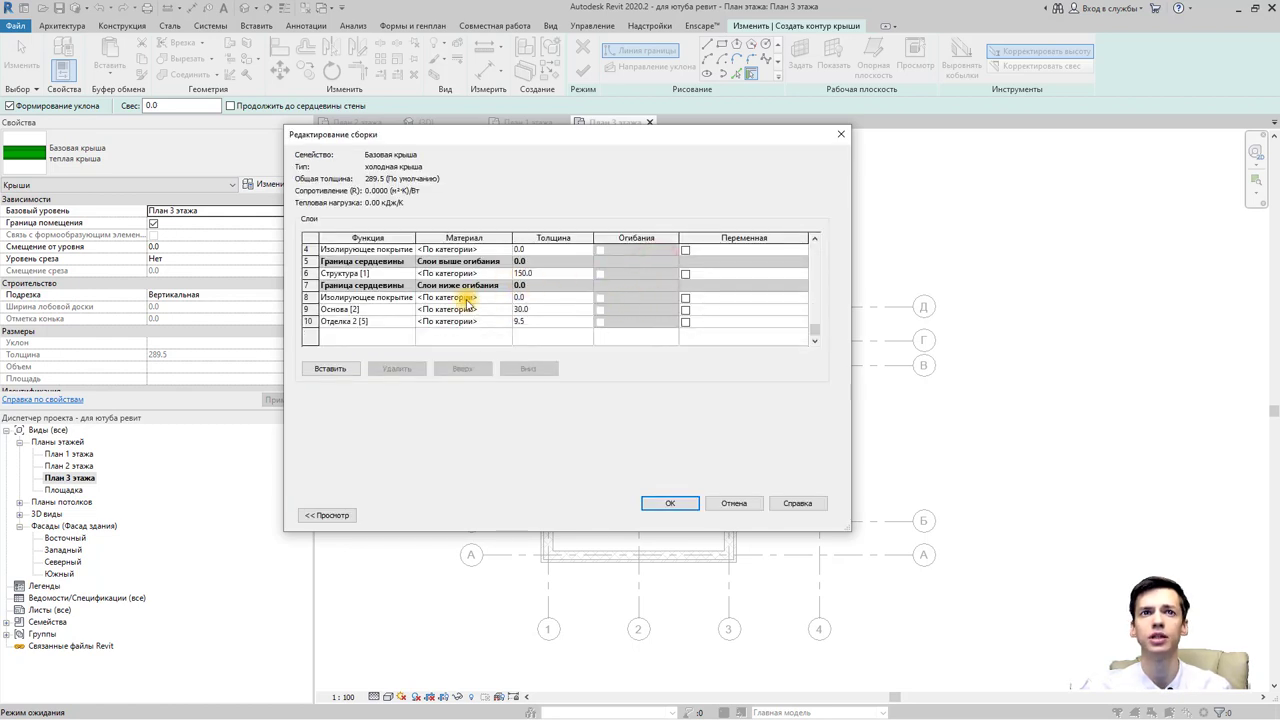
click(306, 297)
shift+click(306, 309)
click(389, 369)
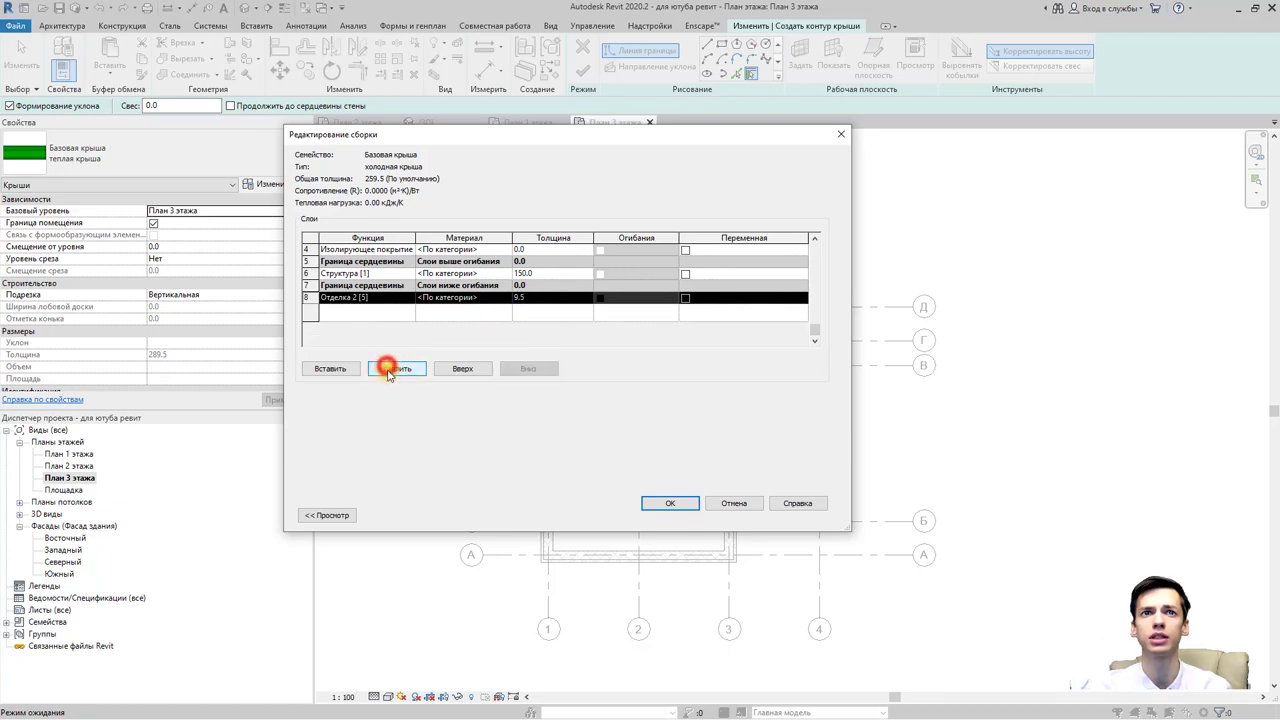
click(389, 369)
scroll(700, 340, up, 1)
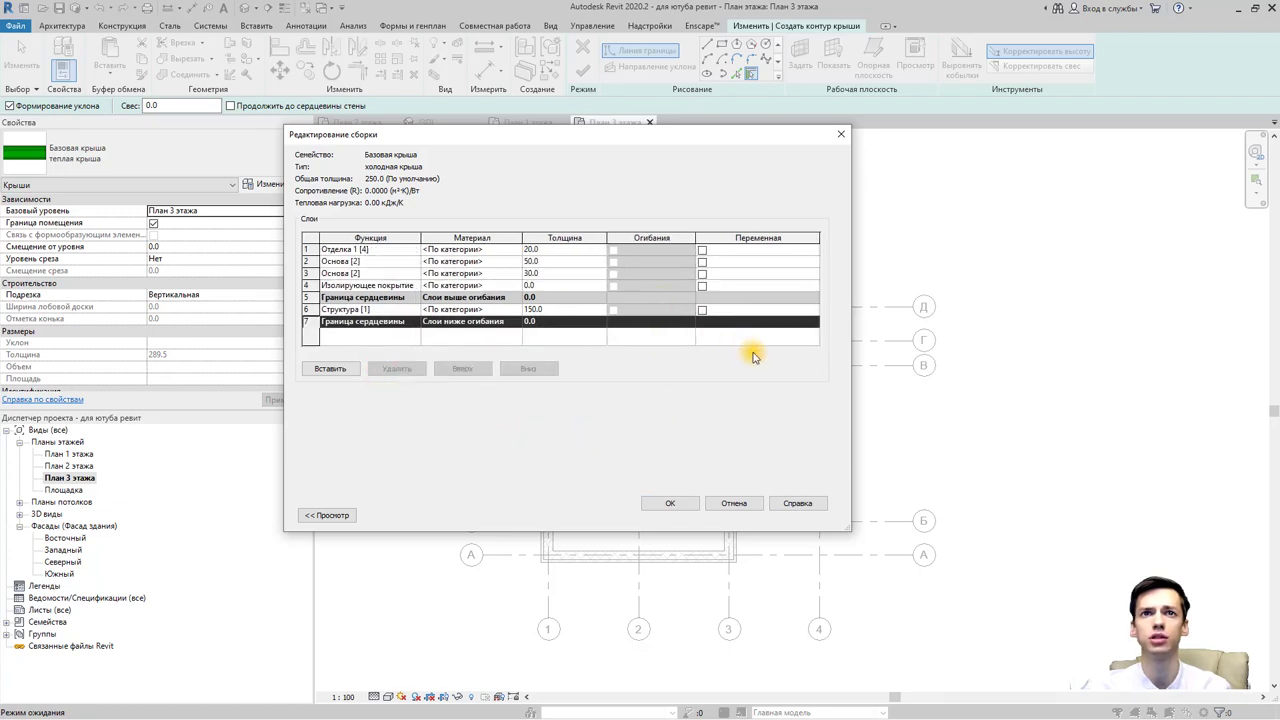
drag(536, 123, 536, 40)
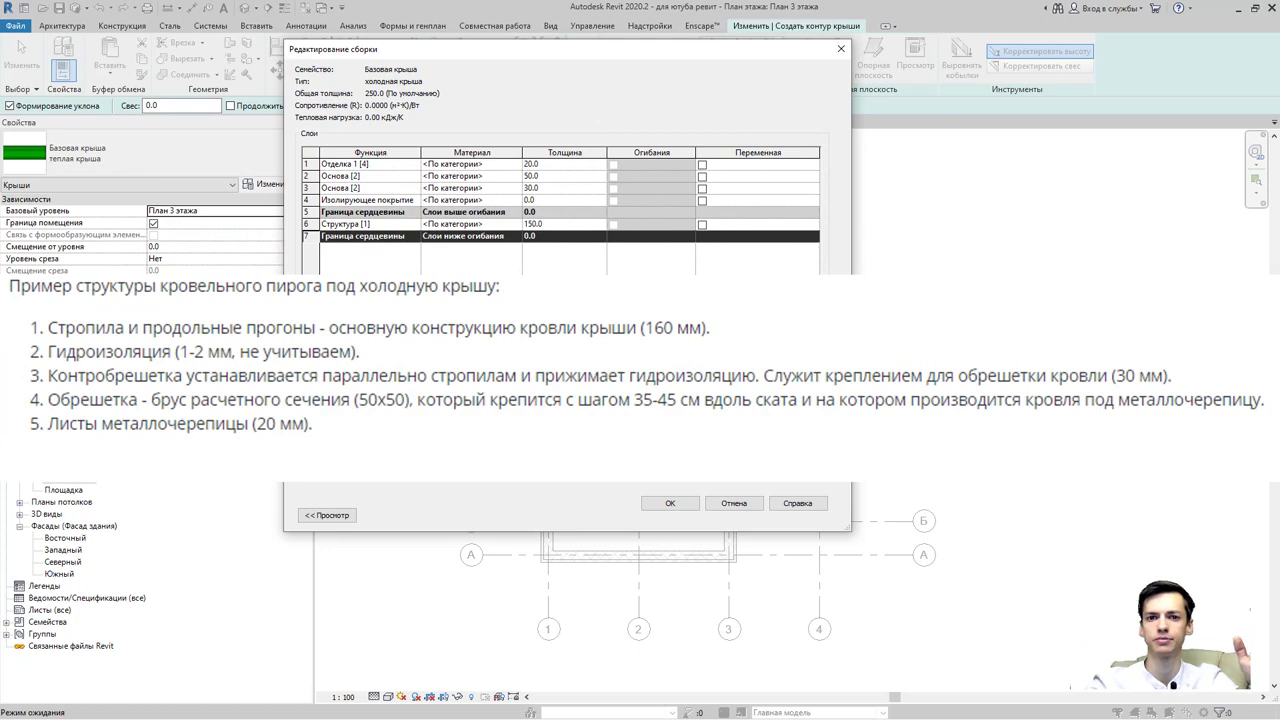
click(675, 502)
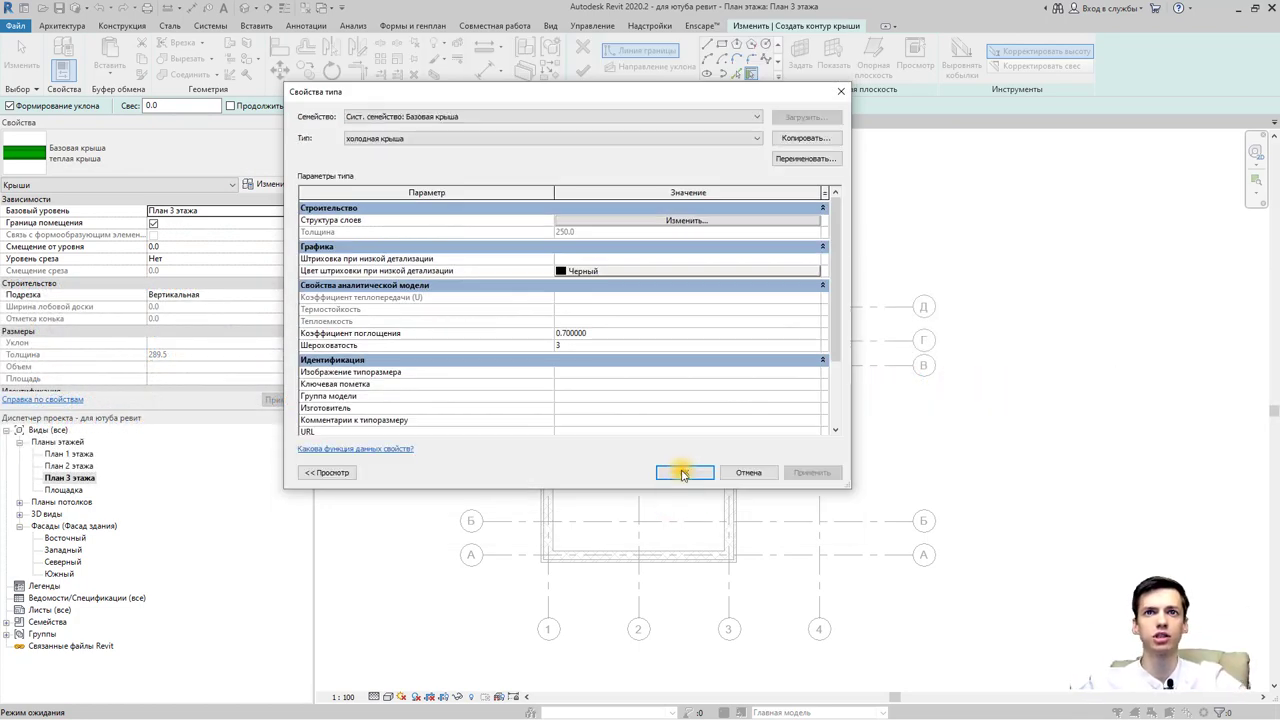
Keep the холодная крыша type and pick all four third-floor walls as roof edges with offset 600.
click(683, 473)
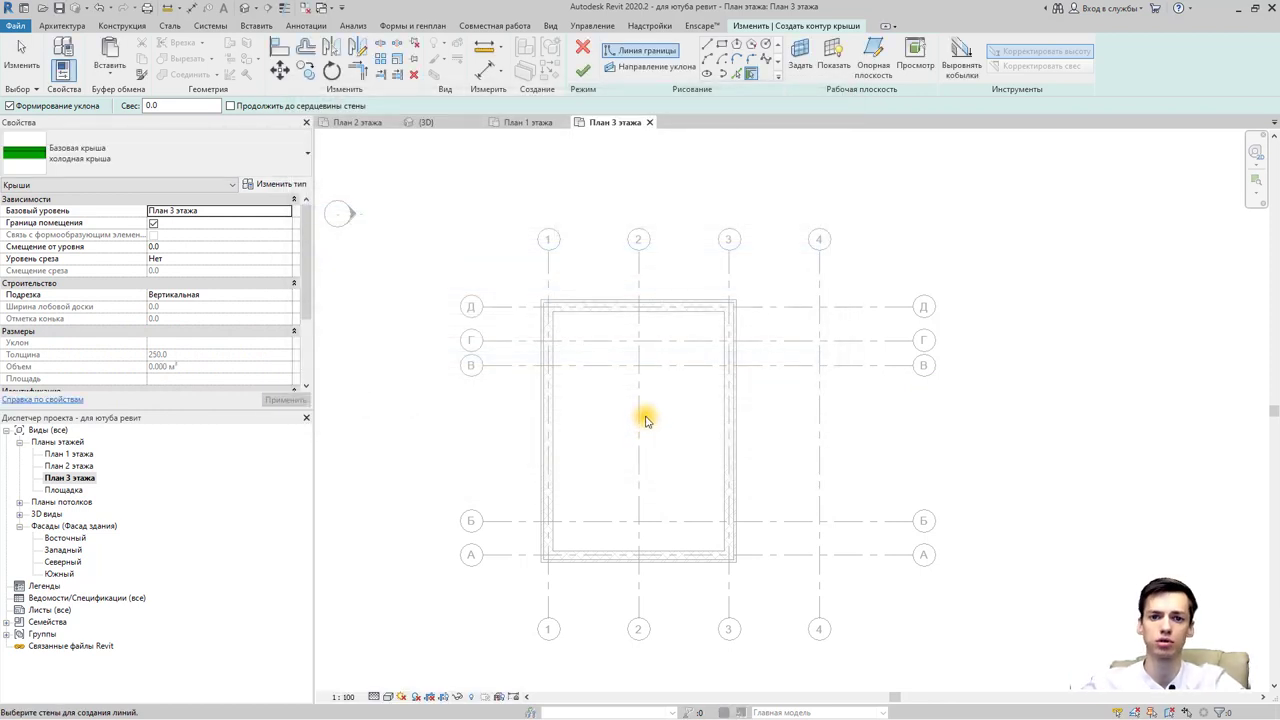
click(737, 73)
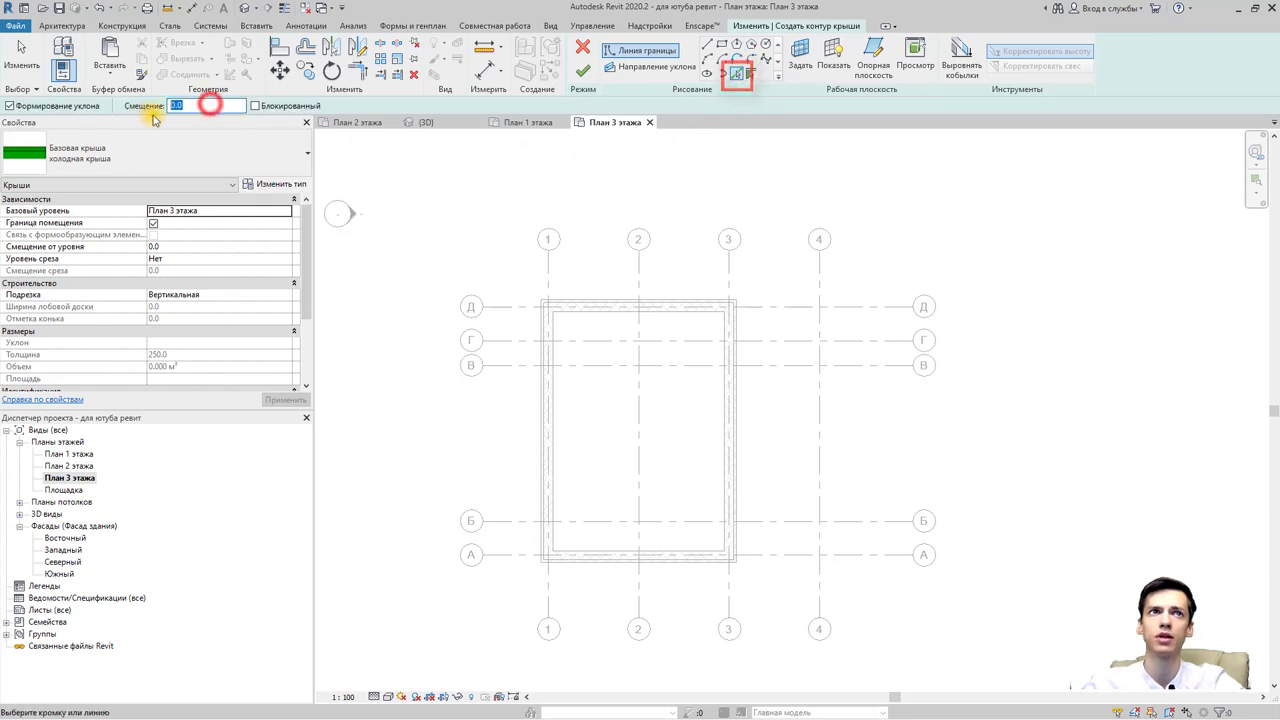
double_click(198, 105)
text(600)
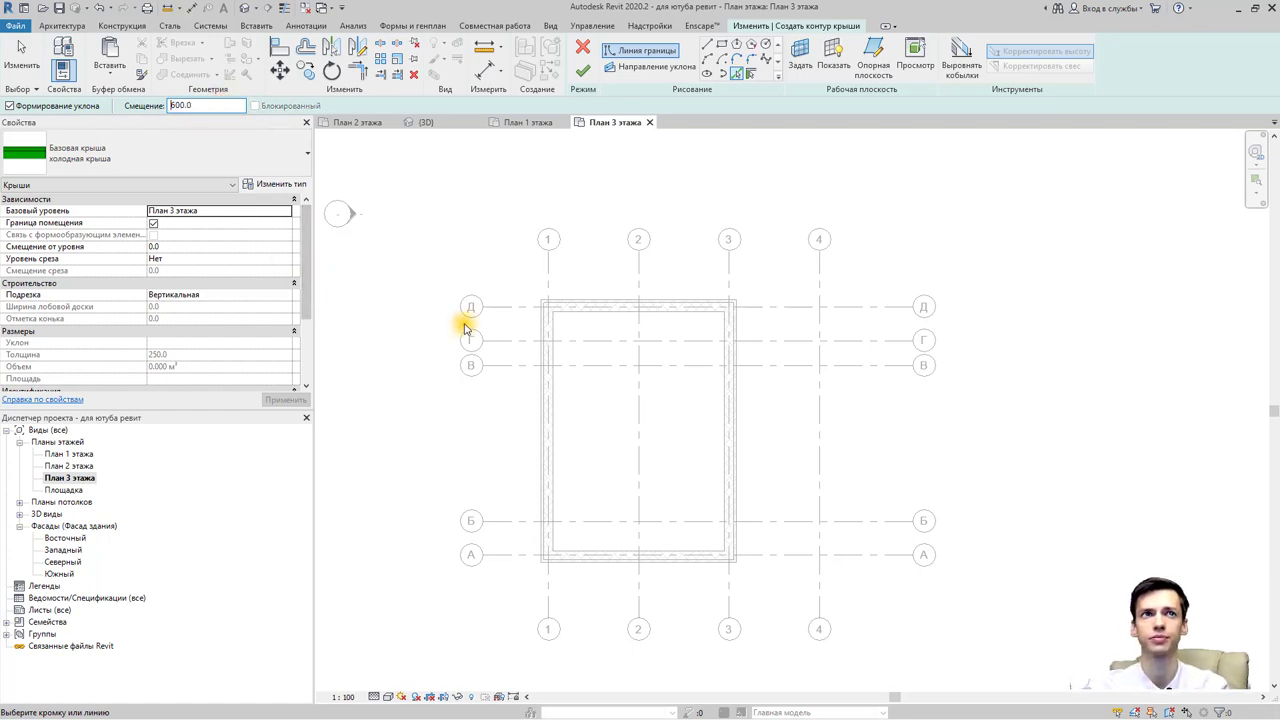
scroll(470, 335, up, 1)
scroll(523, 380, up, 2)
click(550, 392)
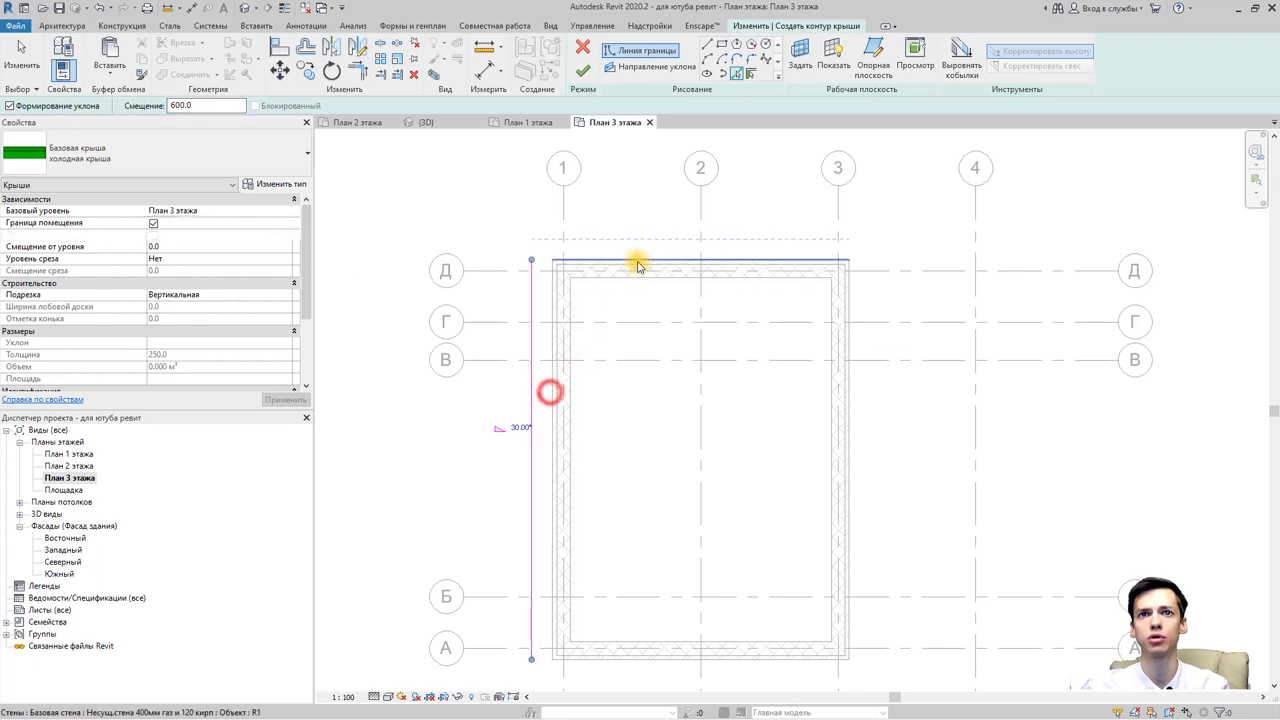
click(638, 264)
click(851, 383)
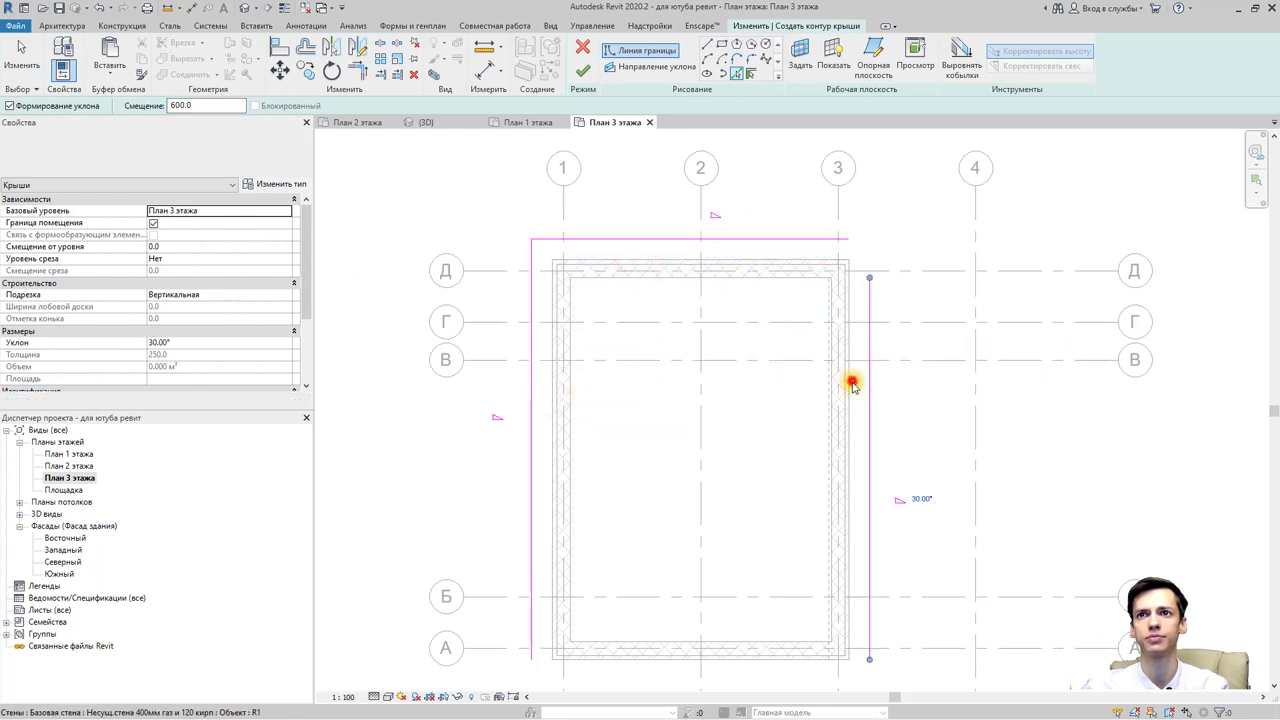
click(762, 656)
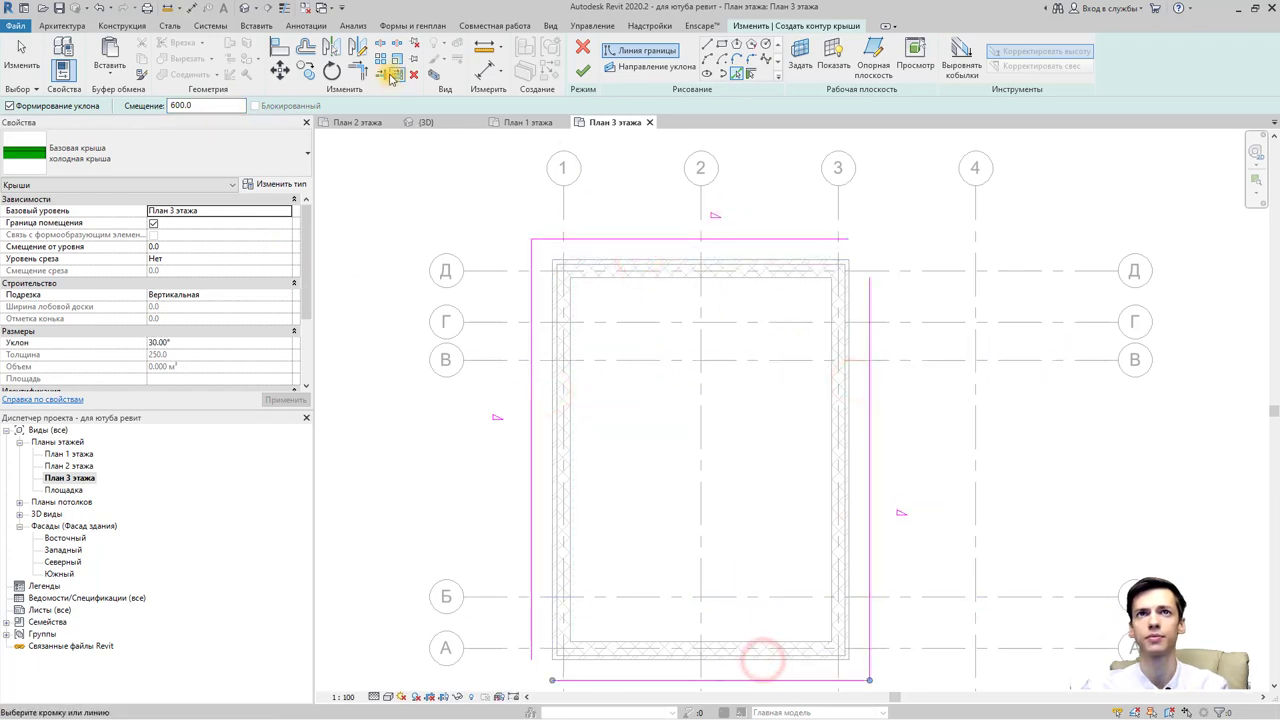
Trim the roof lines into closed corners at the top-right and bottom-left.
click(358, 68)
click(772, 238)
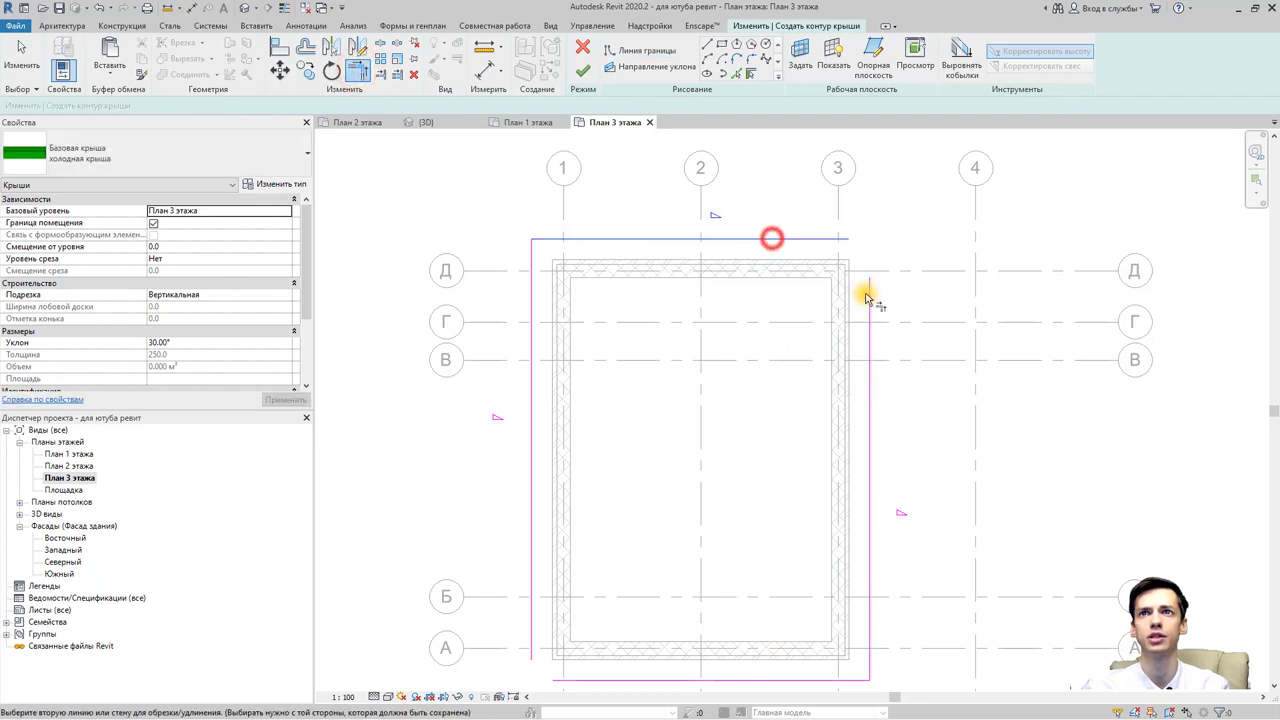
click(866, 296)
click(830, 241)
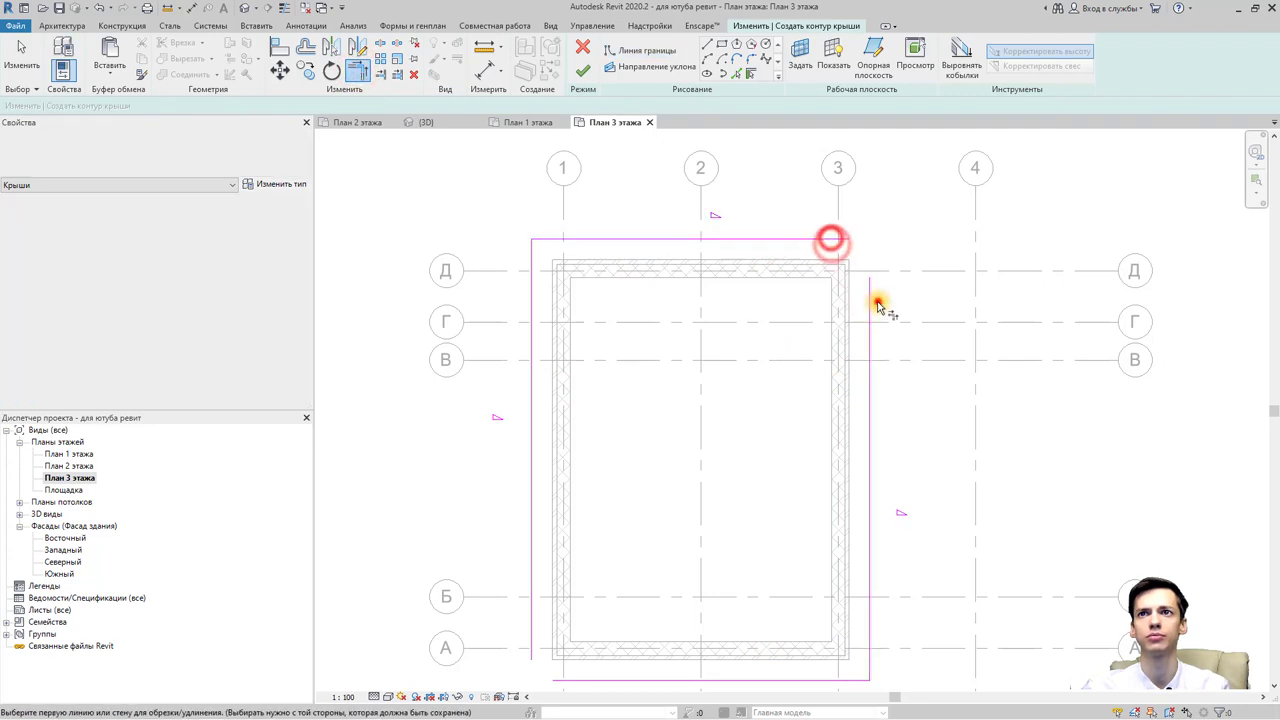
click(874, 297)
click(831, 240)
scroll(803, 263, up, 2)
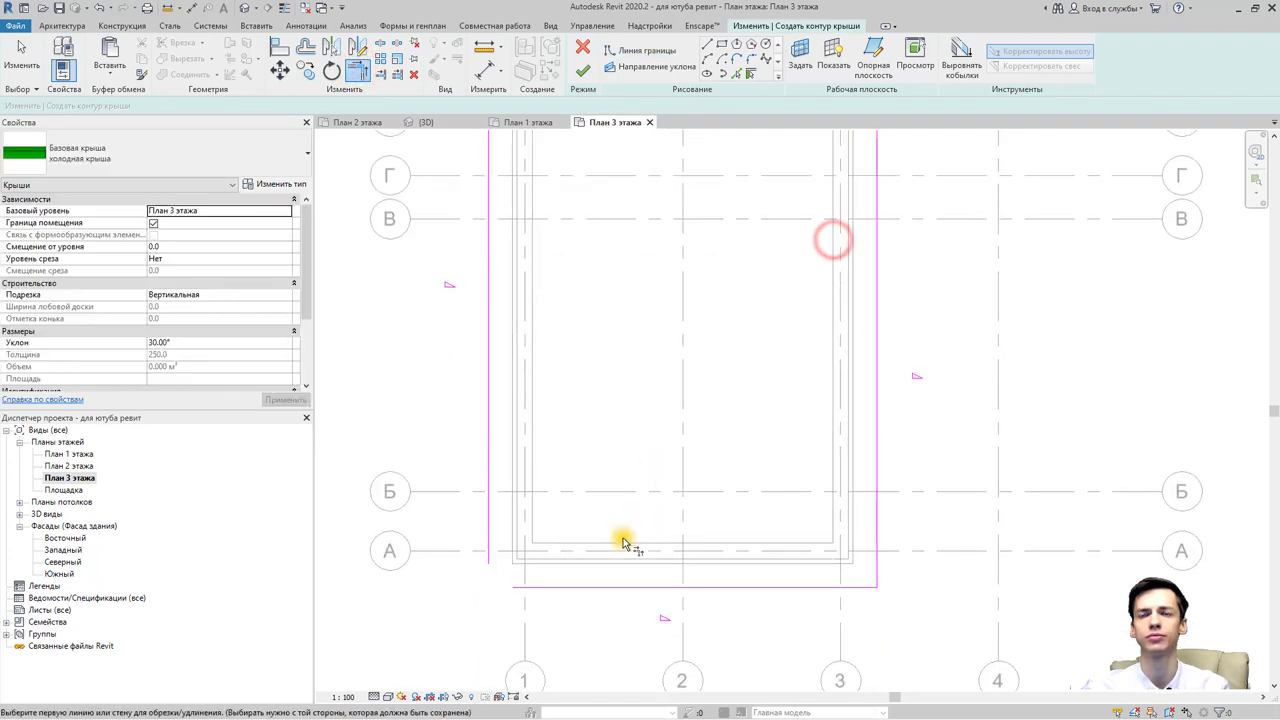
click(600, 586)
click(490, 528)
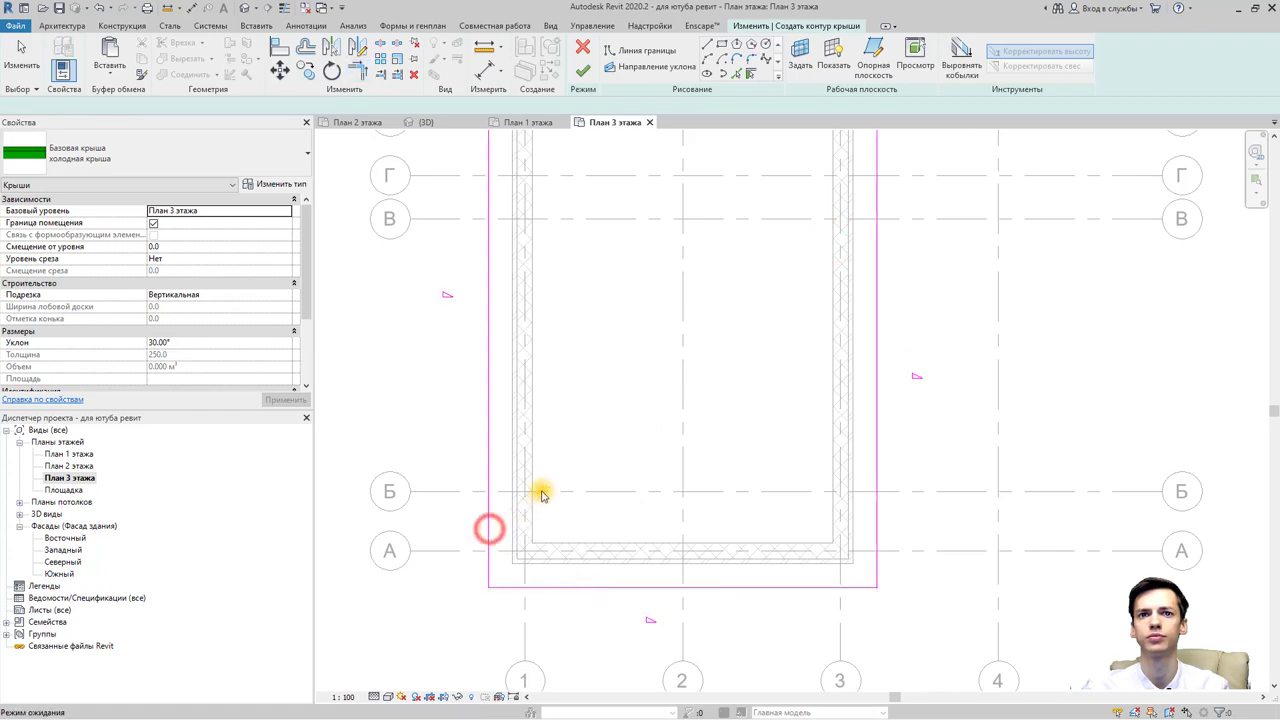
key(Escape)
scroll(680, 434, down, 2)
scroll(691, 437, down, 2)
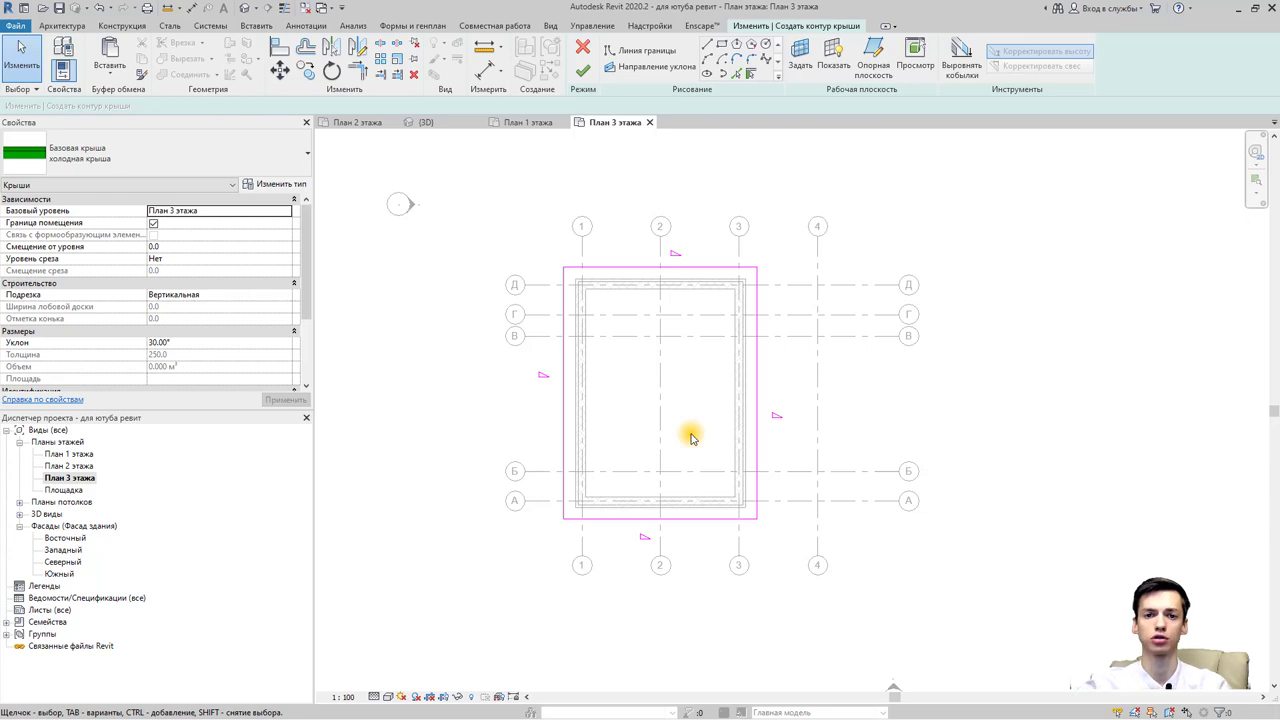
Make the top and bottom roof edges non-sloping, then finish the sketch to create the roof.
click(689, 436)
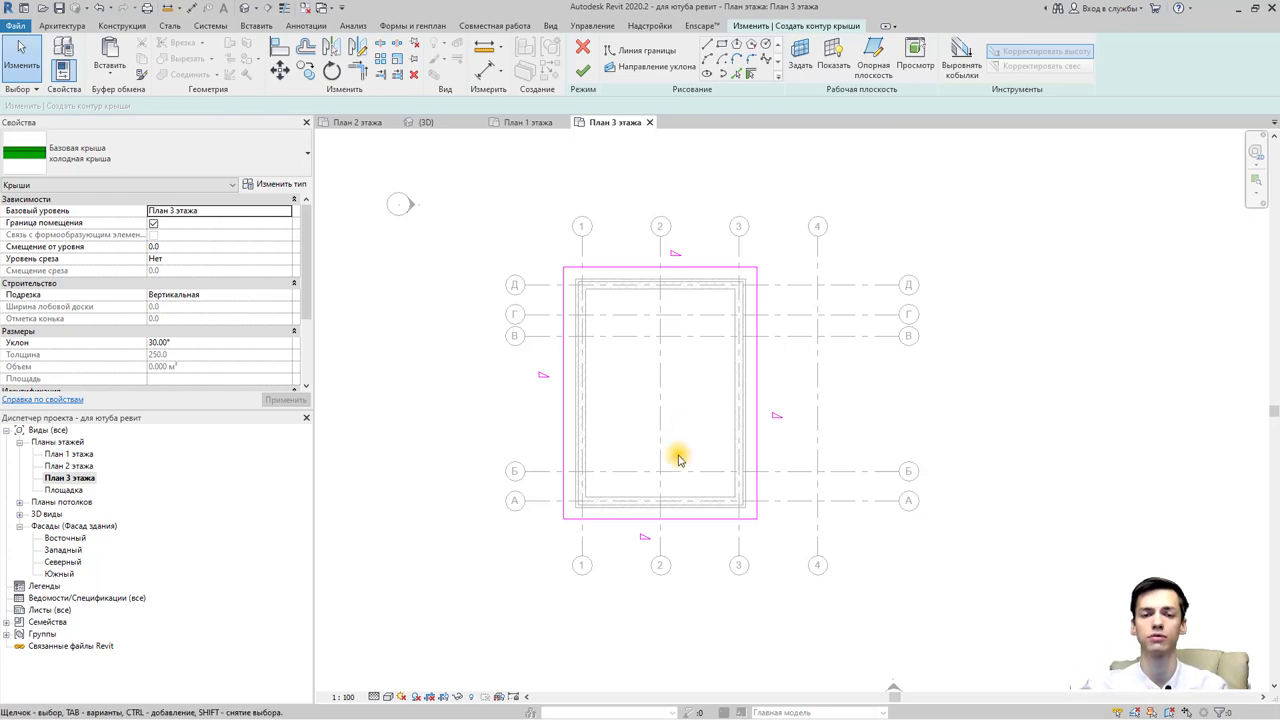
click(652, 517)
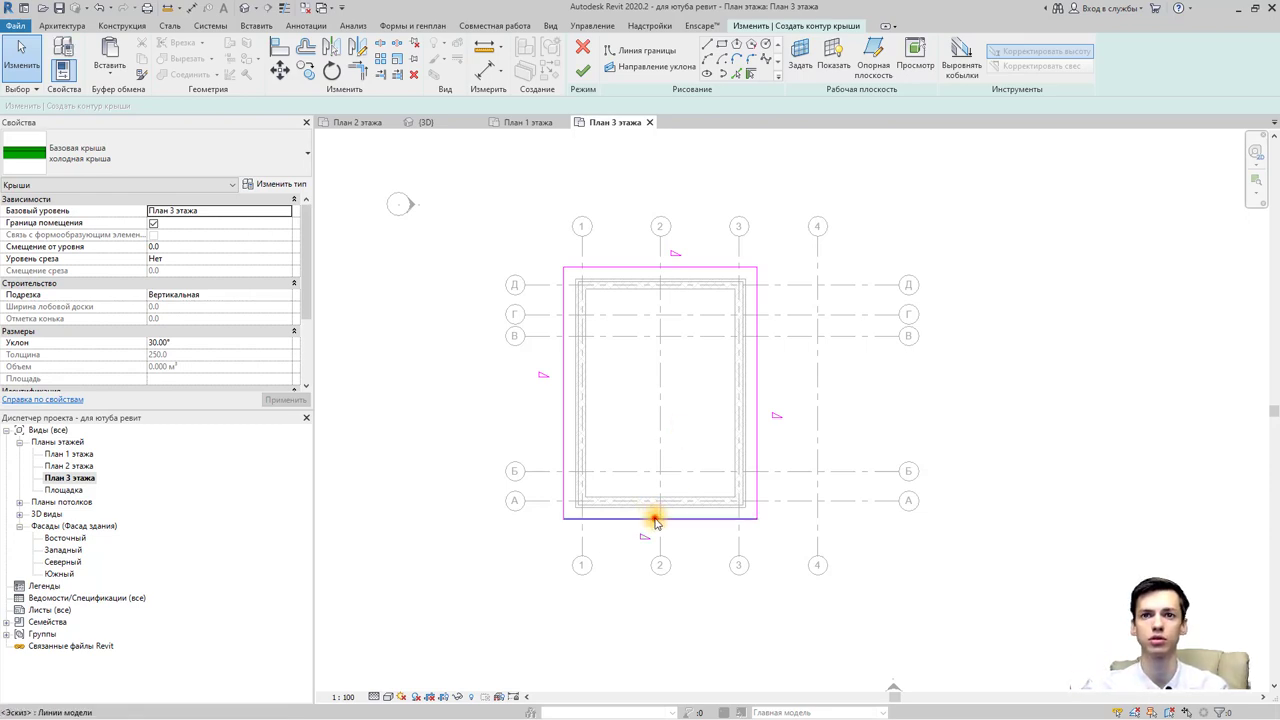
ctrl+click(640, 266)
click(158, 211)
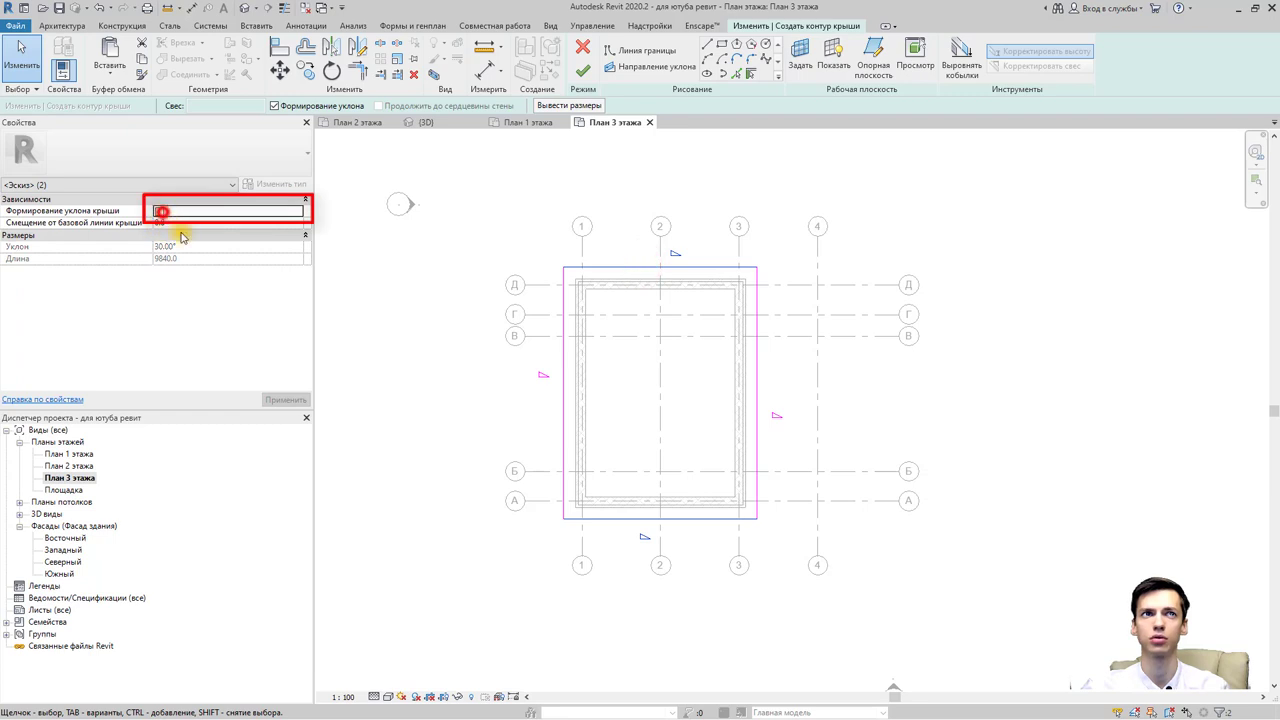
click(450, 425)
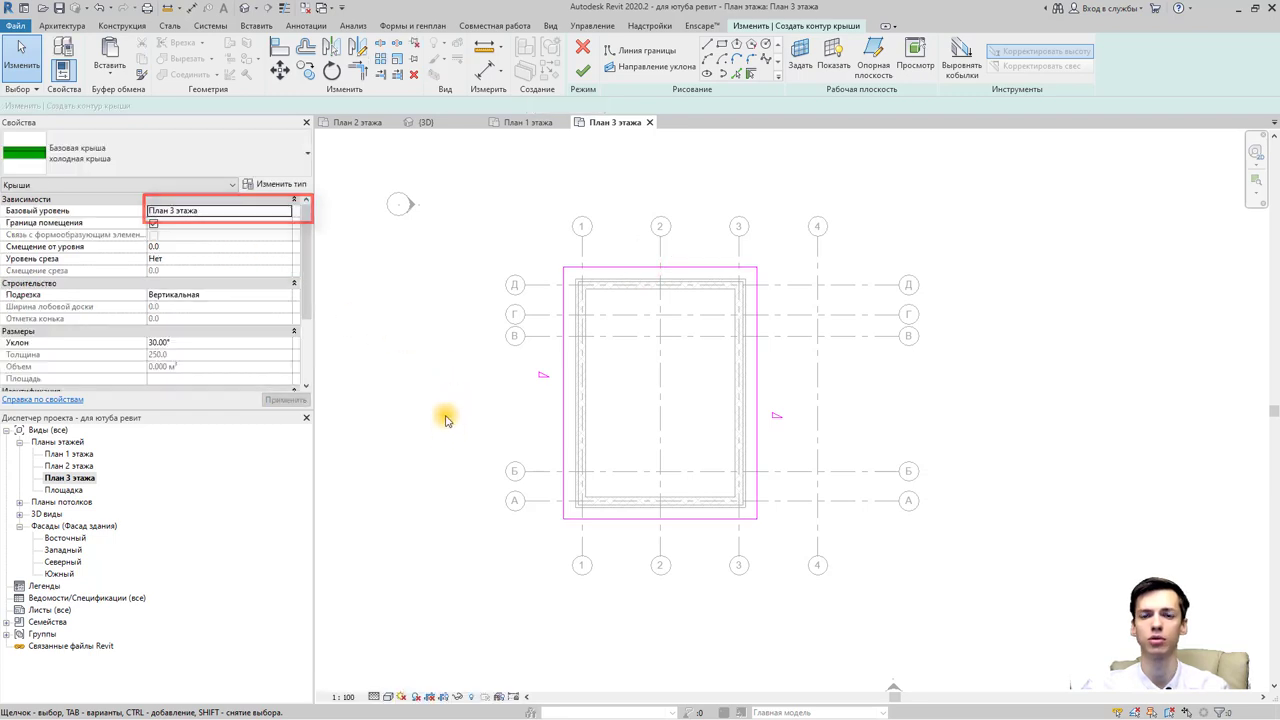
click(584, 72)
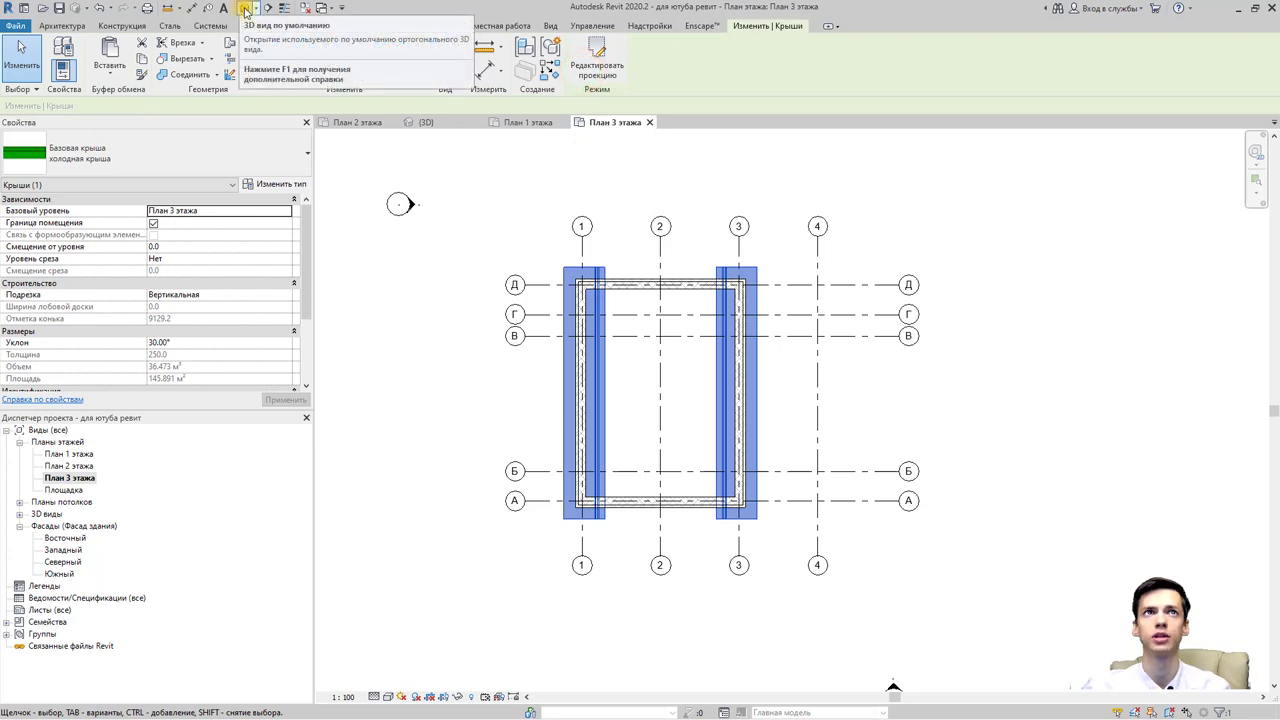
In the 3D view, set the cold roof's offset from level to 300 and apply it.
click(246, 10)
mouse_move(571, 363)
shift+middle_down()
mouse_move(600, 409)
mouse_move(706, 284)
mouse_move(702, 345)
shift+middle_up()
click(682, 388)
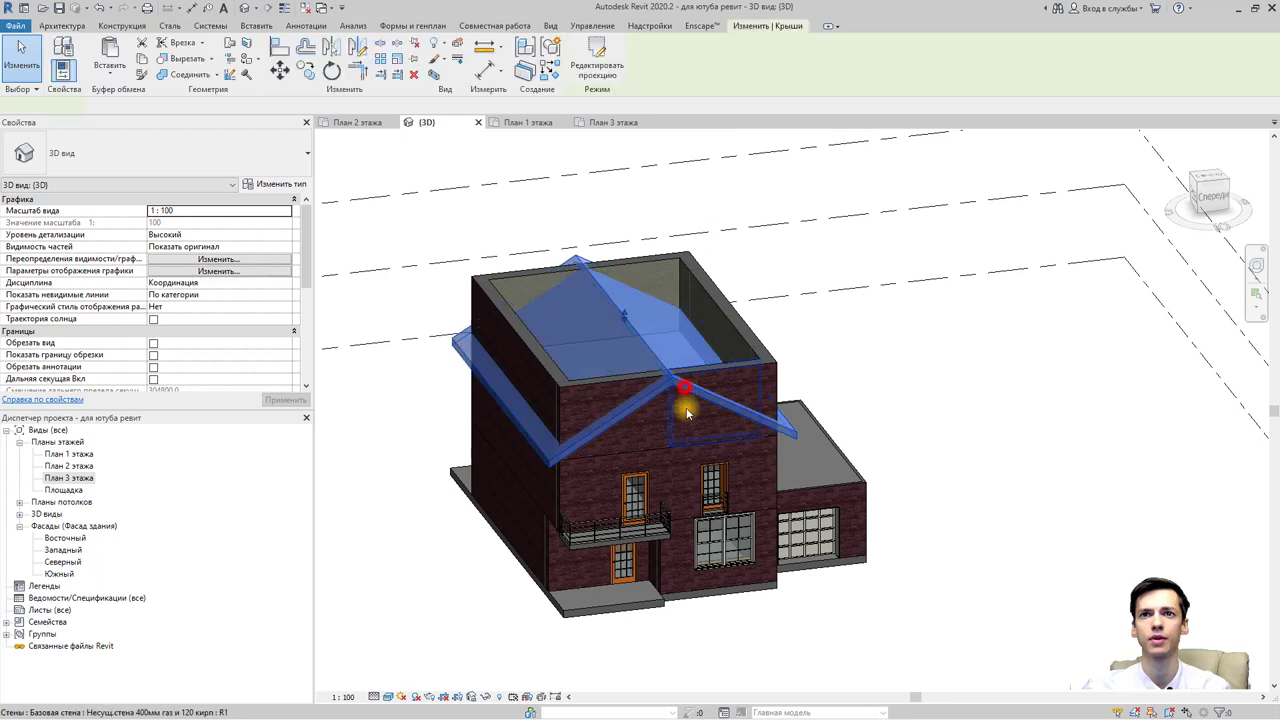
shift+middle_drag(618, 400, 498, 404)
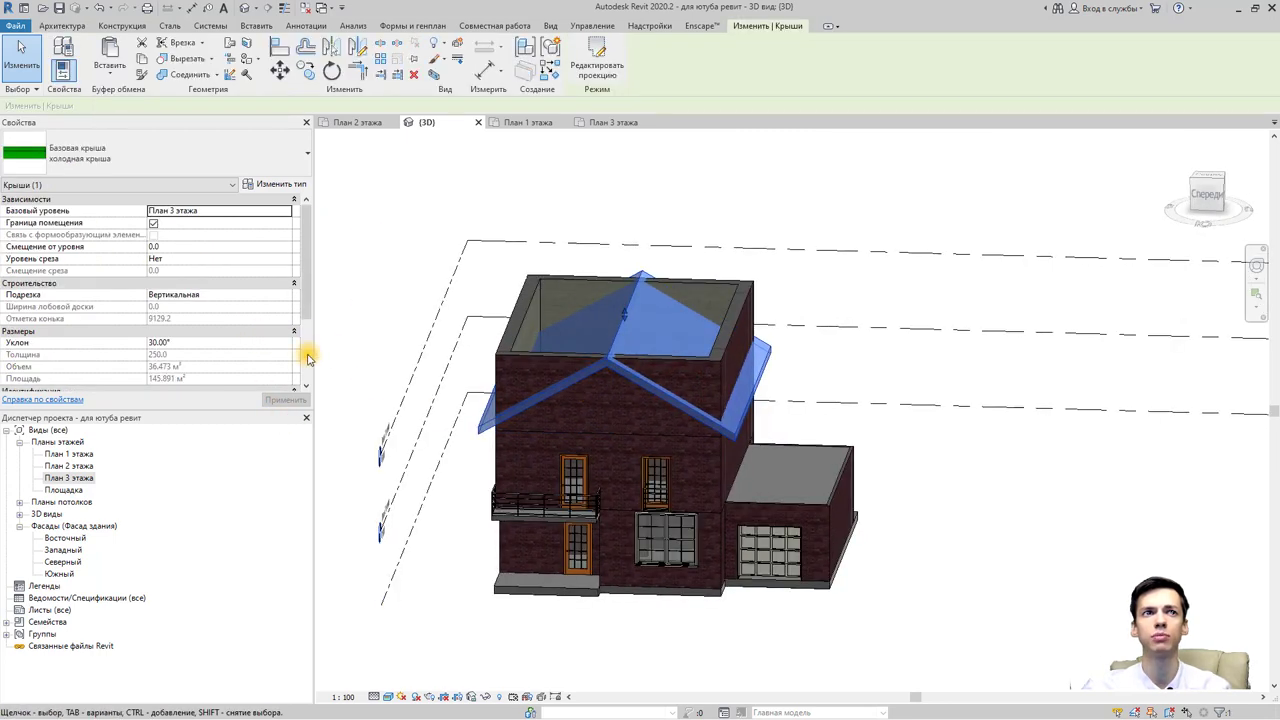
click(212, 345)
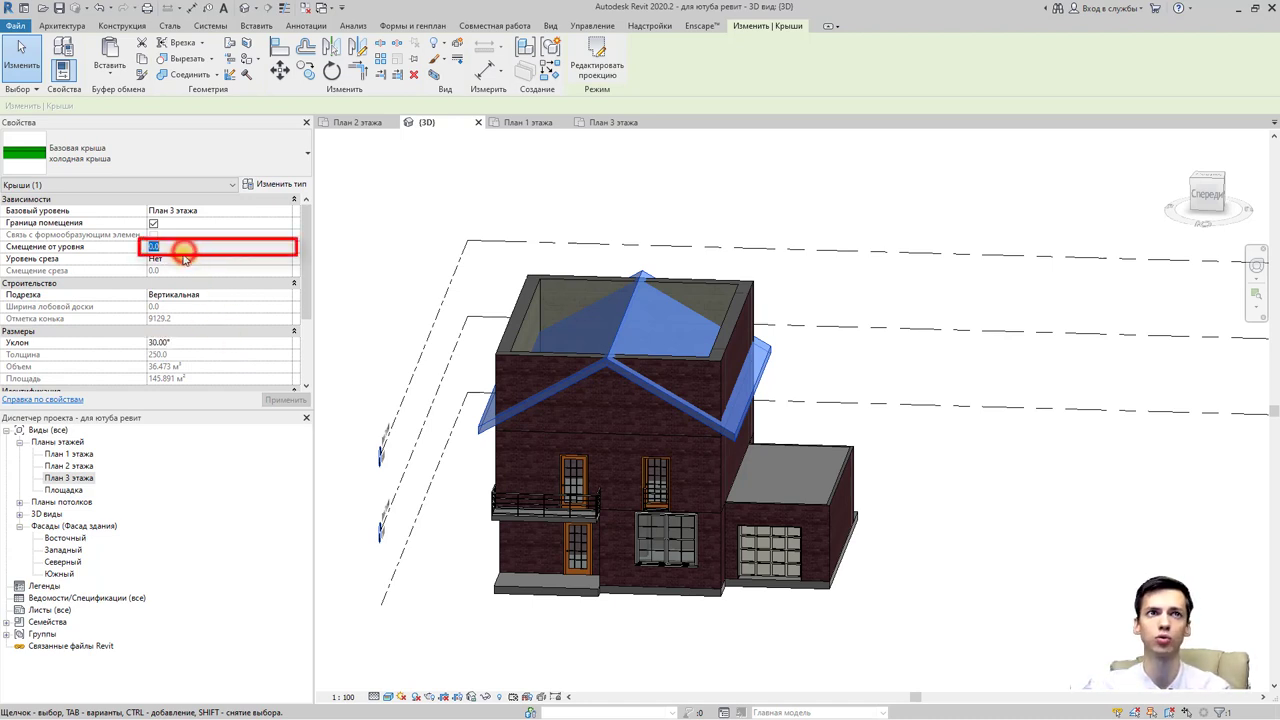
text(300)
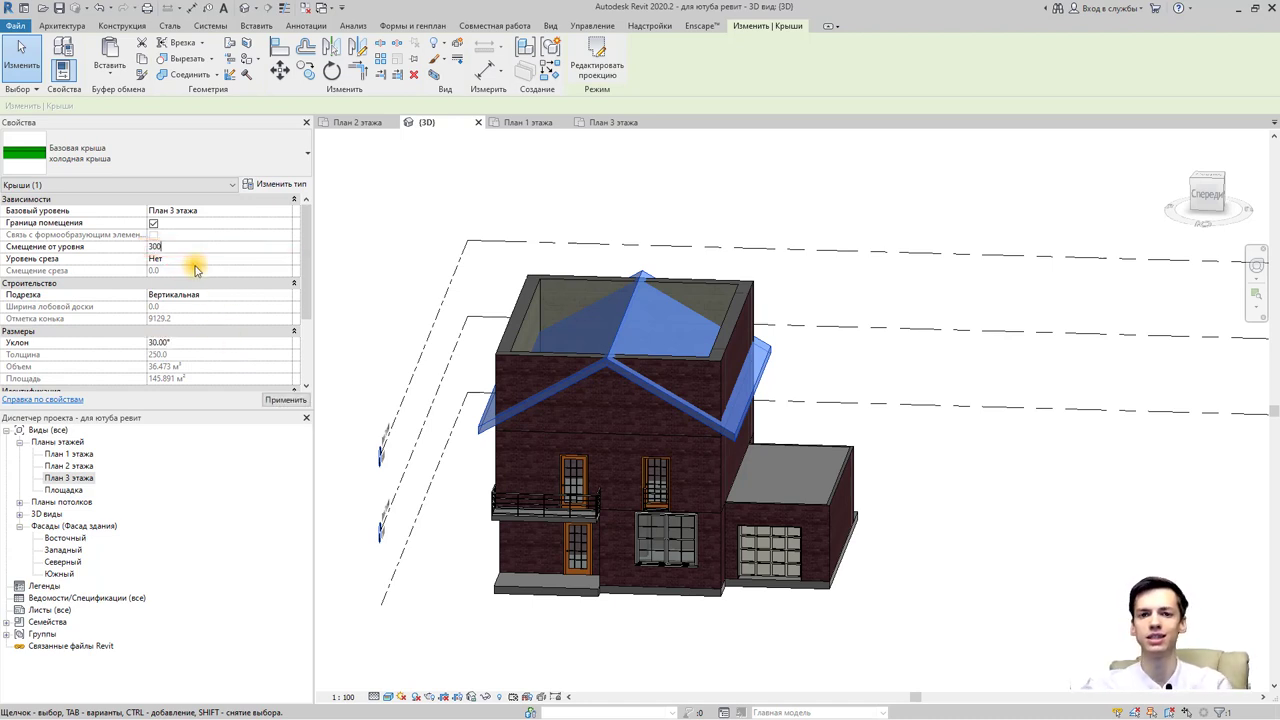
key(Return)
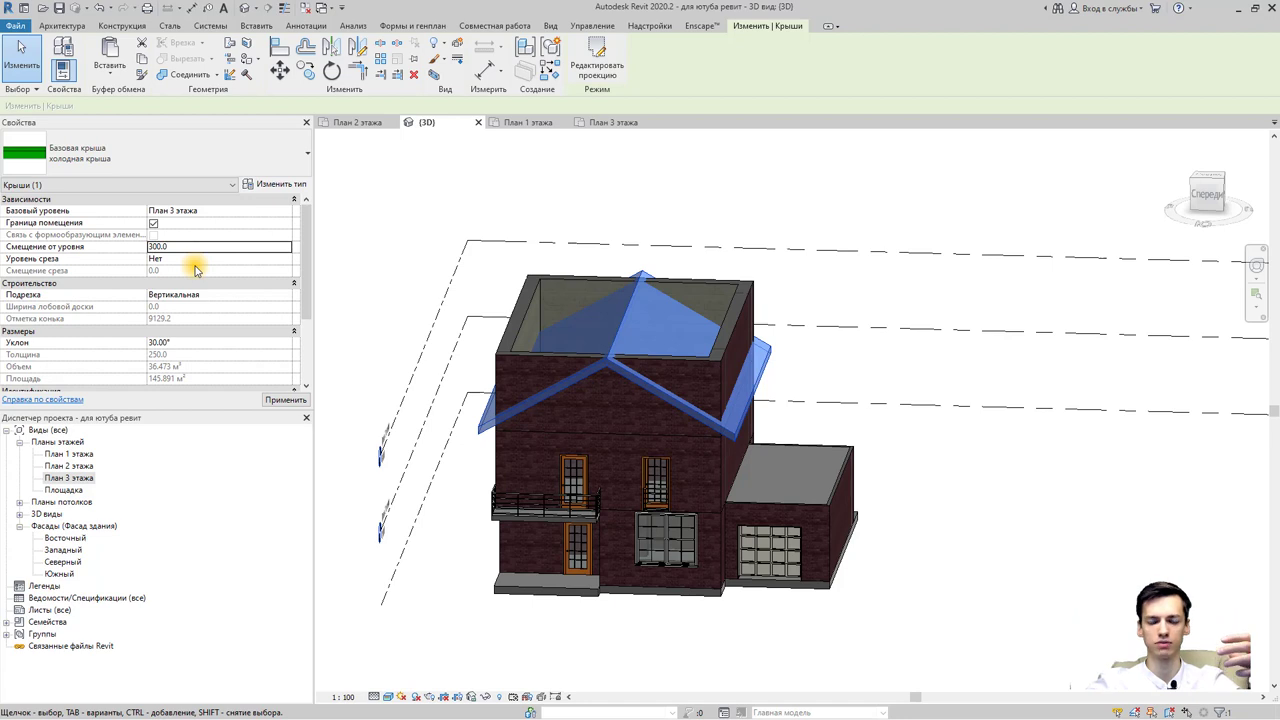
click(270, 400)
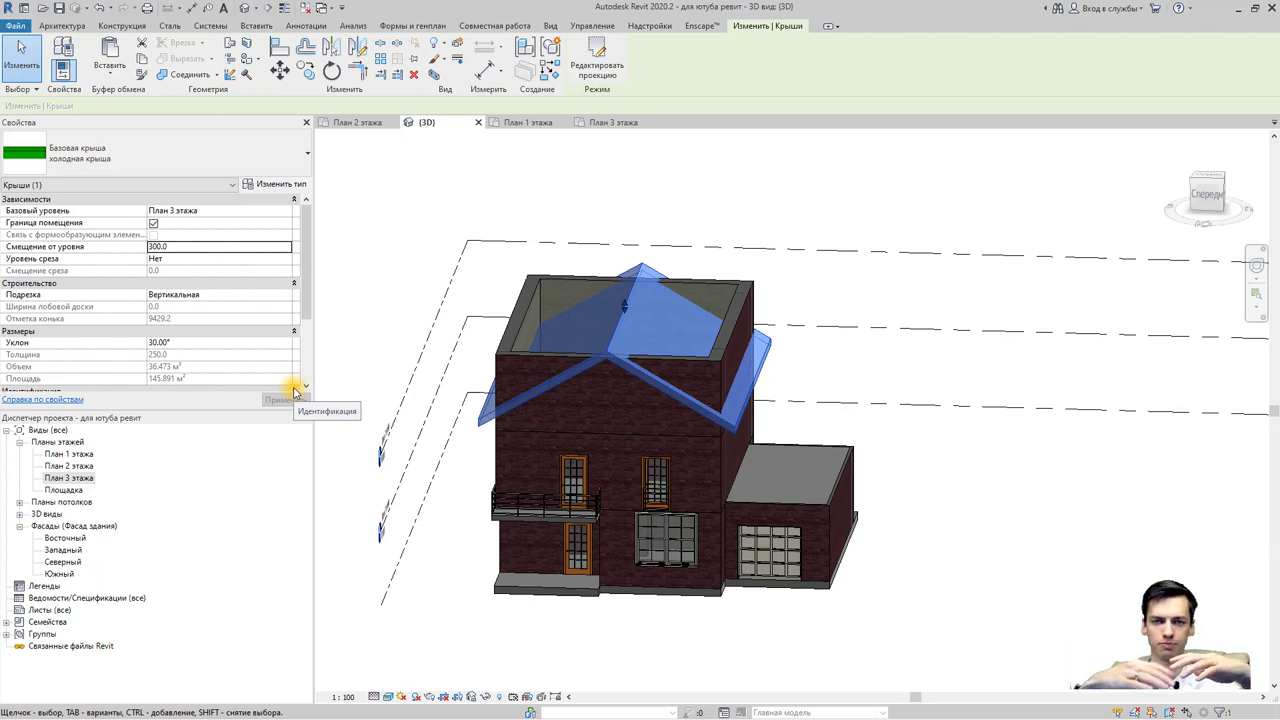
Tab-select the seven third-floor walls and attach their tops to the cold roof.
click(340, 402)
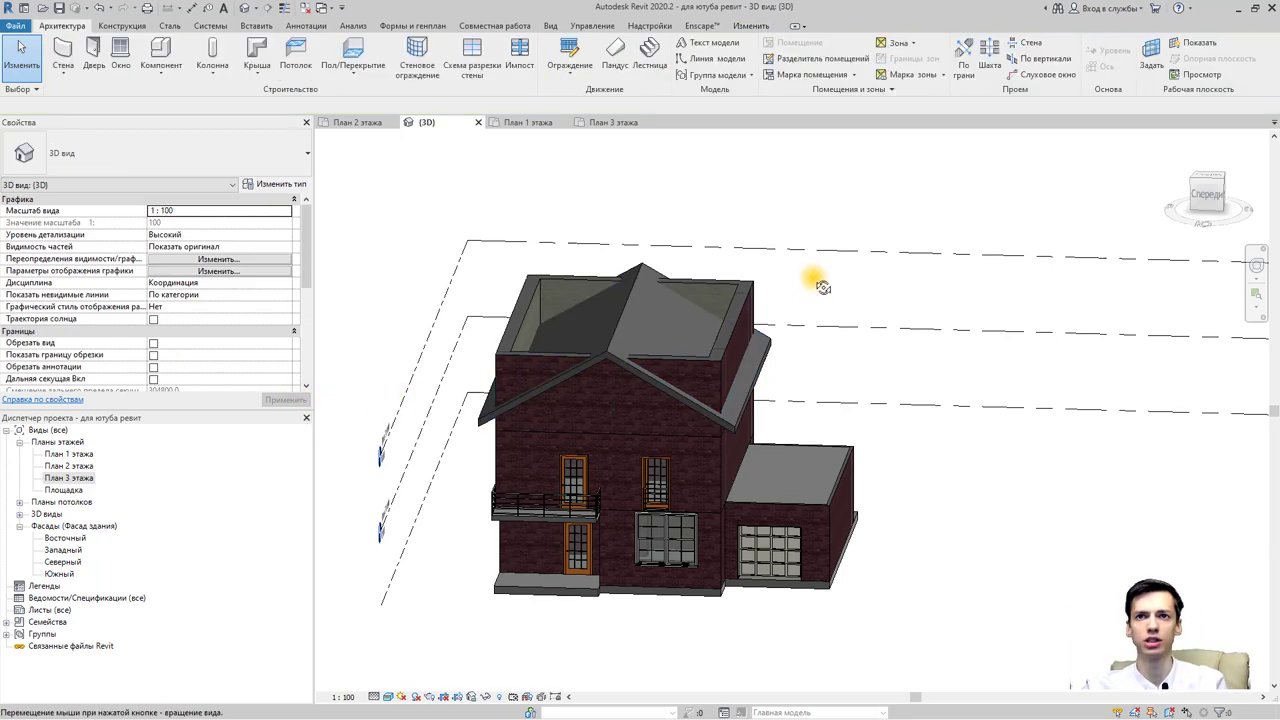
shift+middle_drag(822, 287, 800, 231)
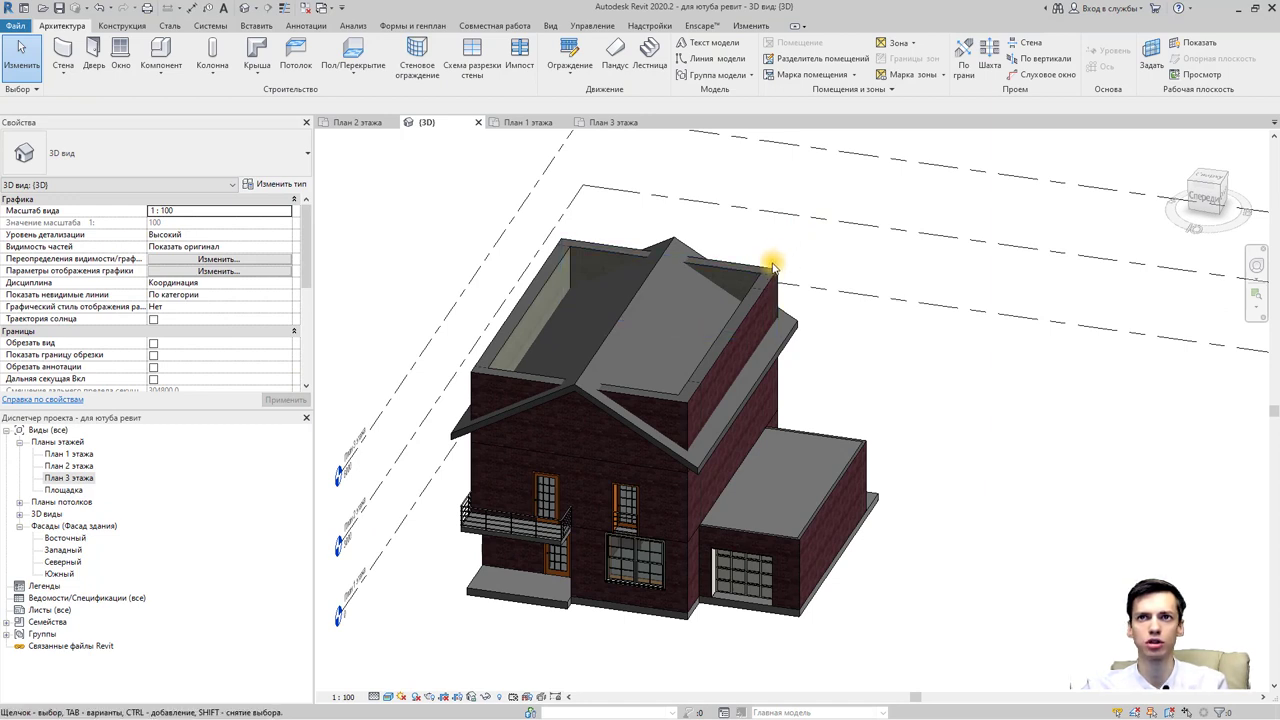
key(Tab)
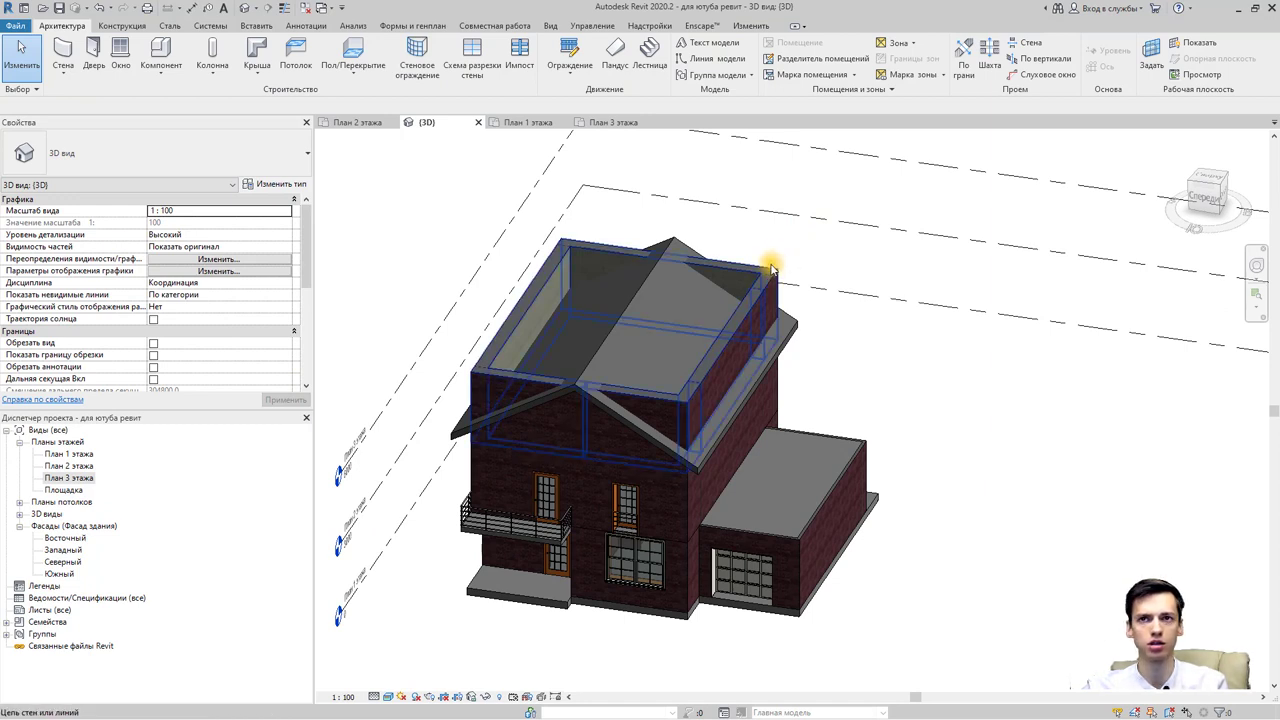
click(771, 266)
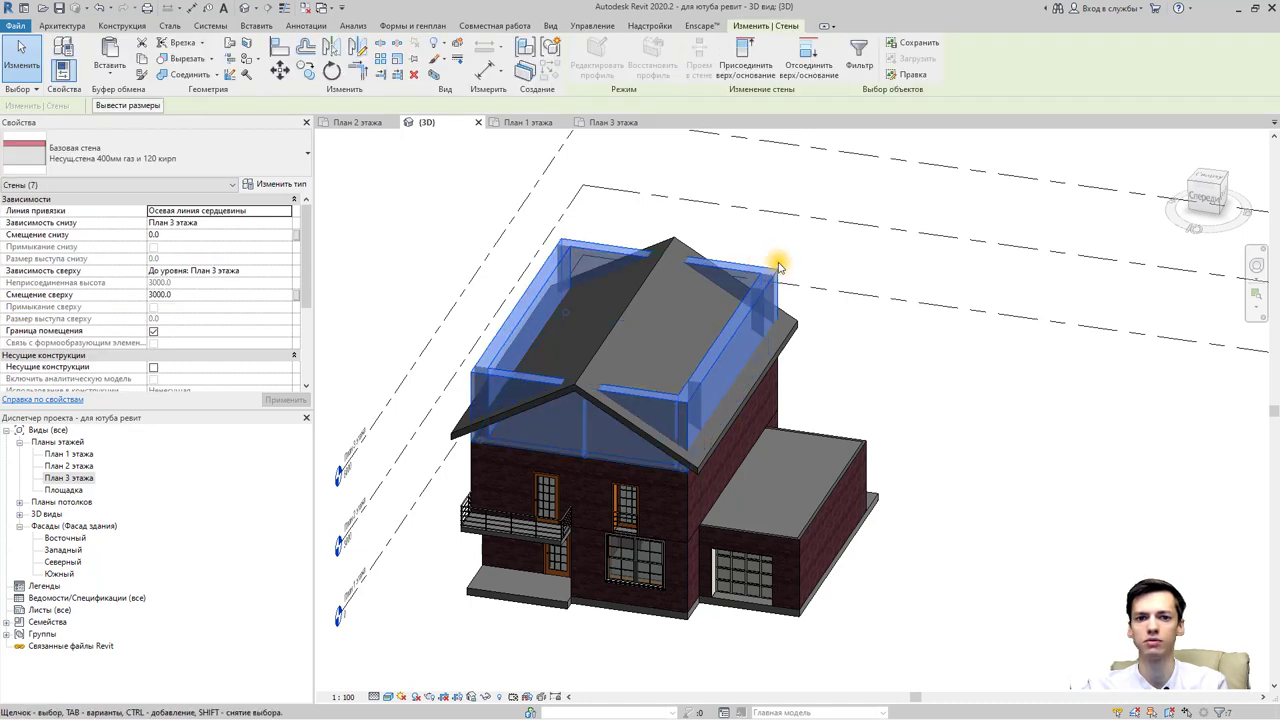
click(778, 248)
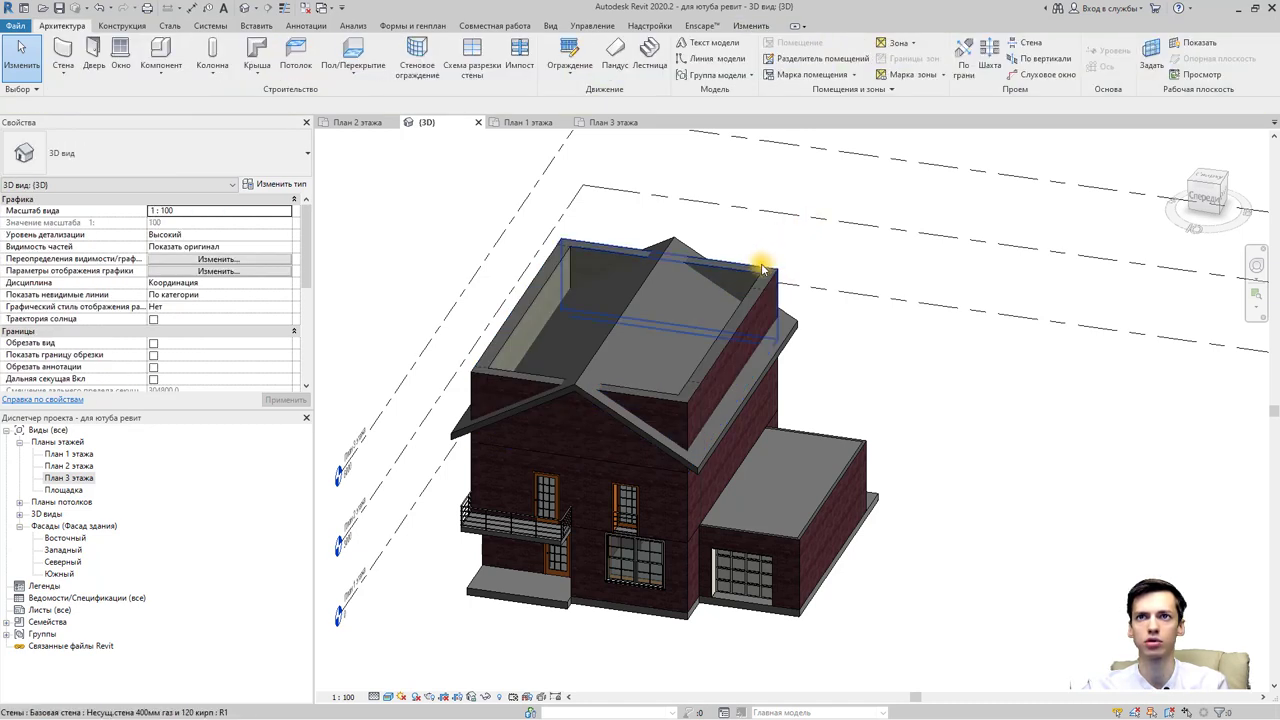
key(Tab)
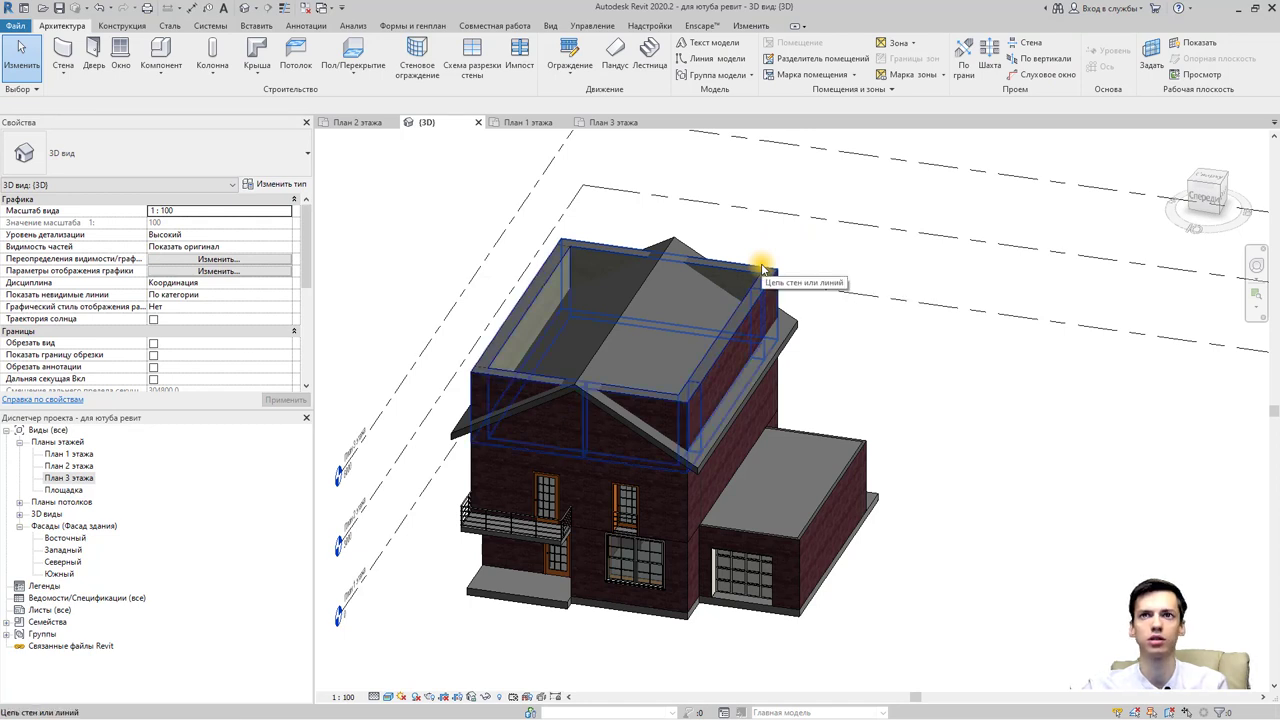
click(762, 268)
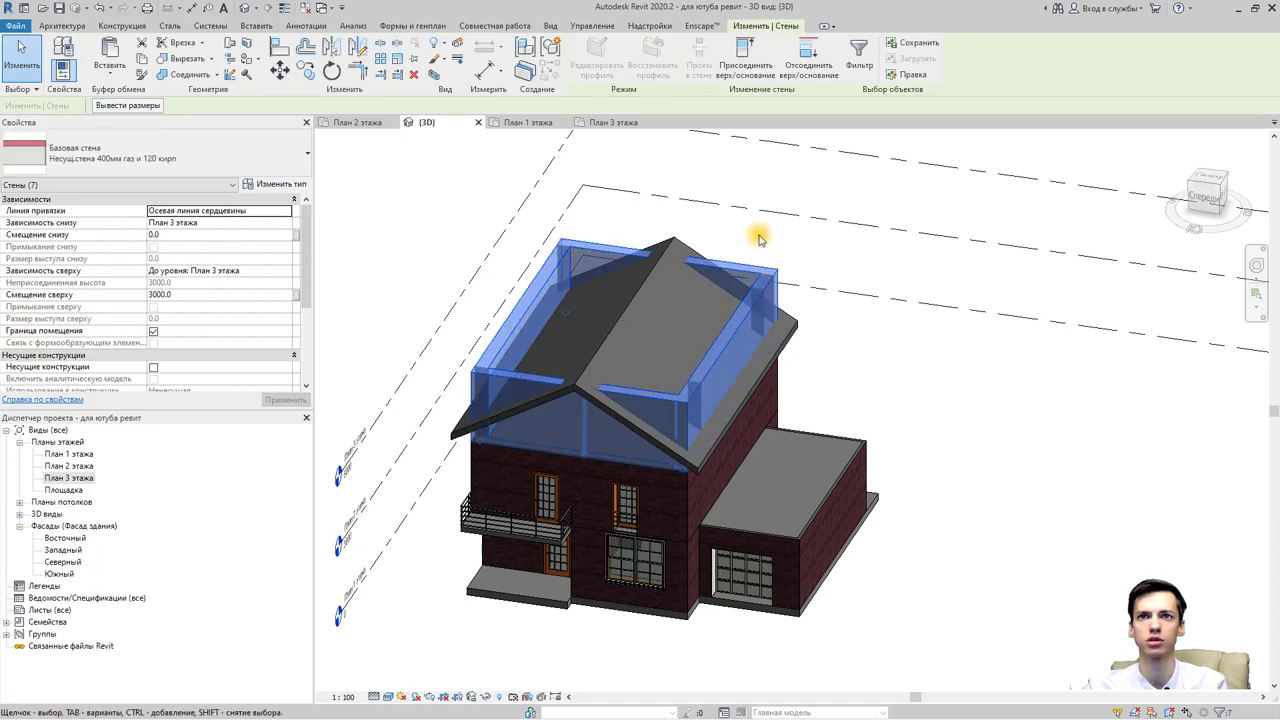
click(755, 68)
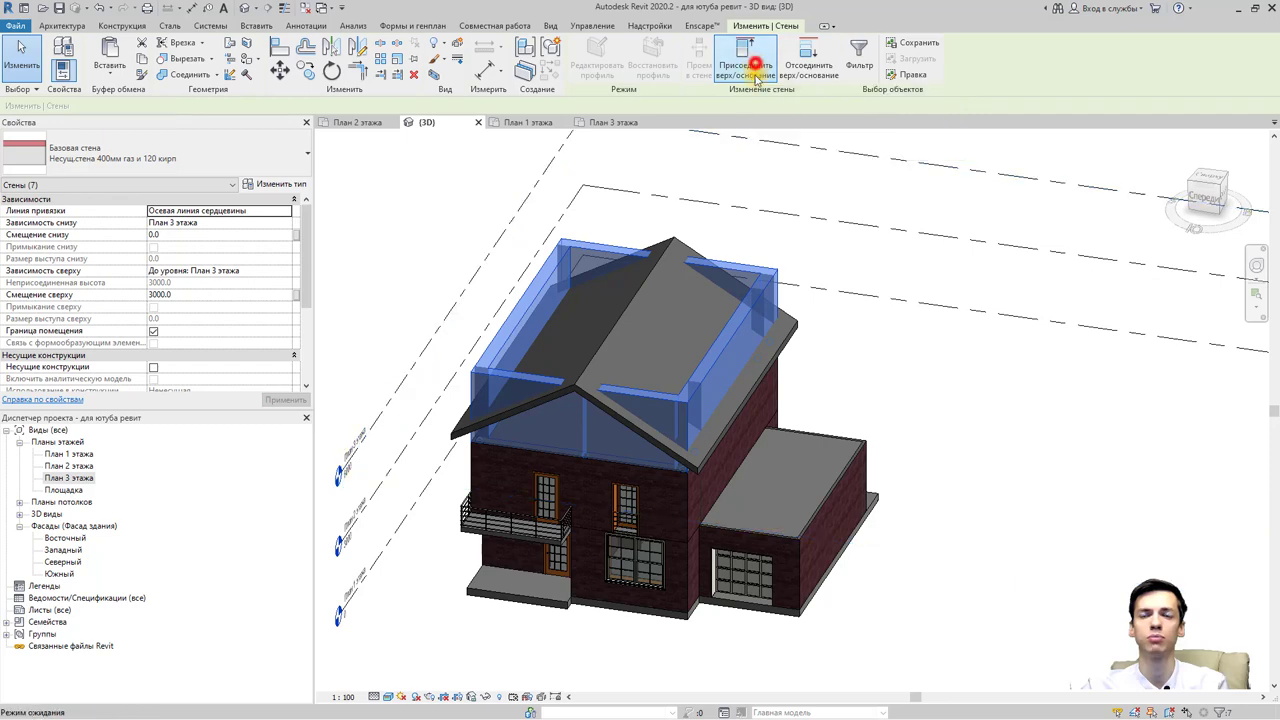
click(676, 236)
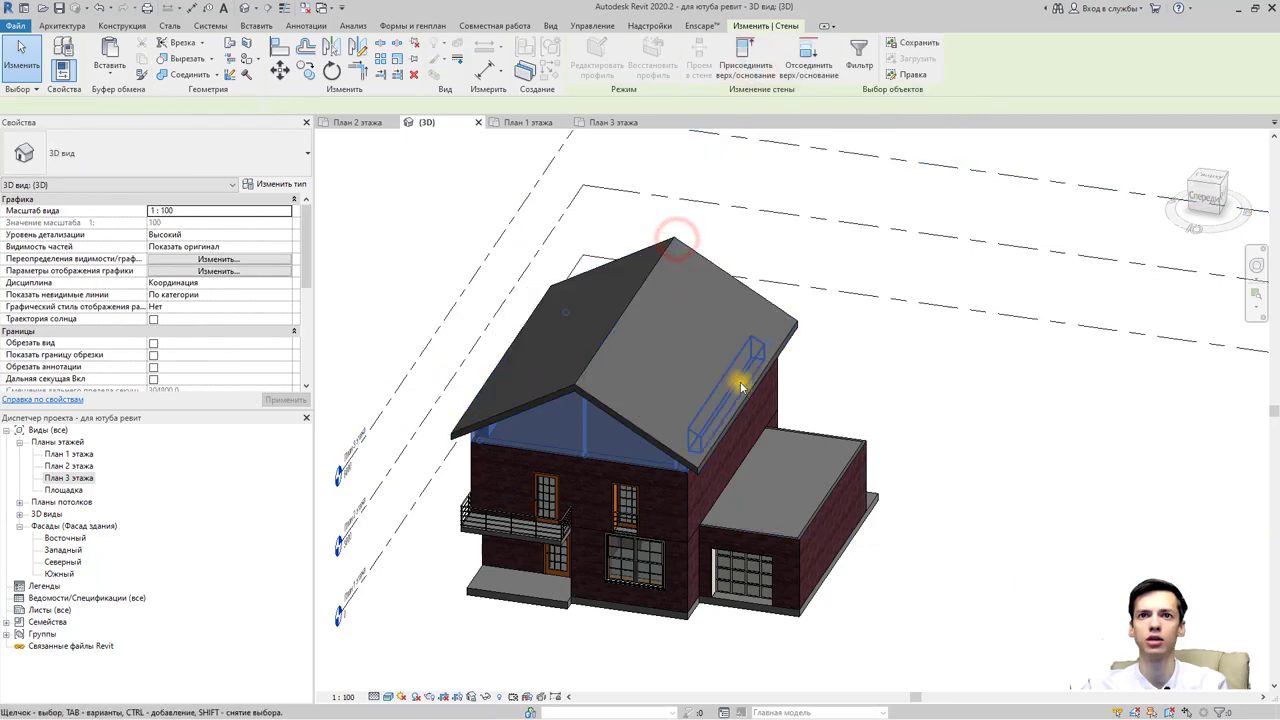
click(905, 527)
mouse_move(935, 523)
shift+middle_down()
mouse_move(966, 471)
mouse_move(1012, 436)
mouse_move(1006, 389)
mouse_move(914, 406)
mouse_move(910, 425)
shift+middle_up()
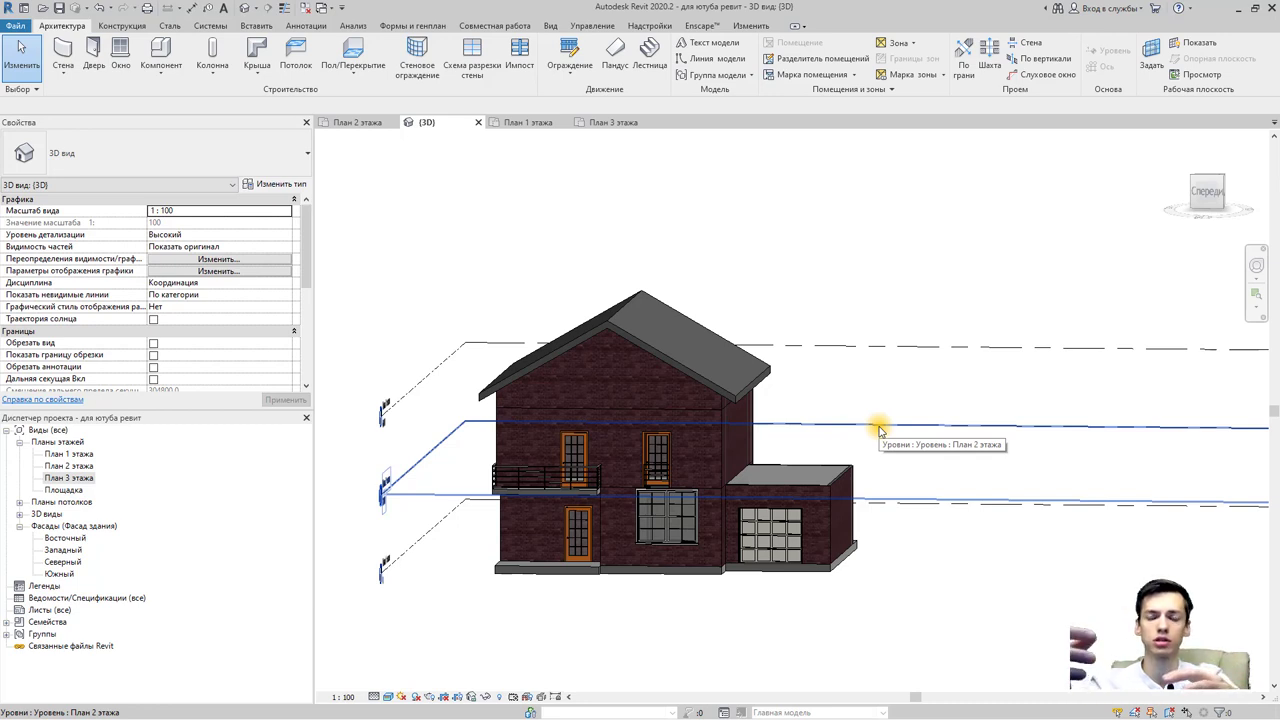
Edit the roof footprint, set the front and back edges not to slope, and finish.
click(757, 387)
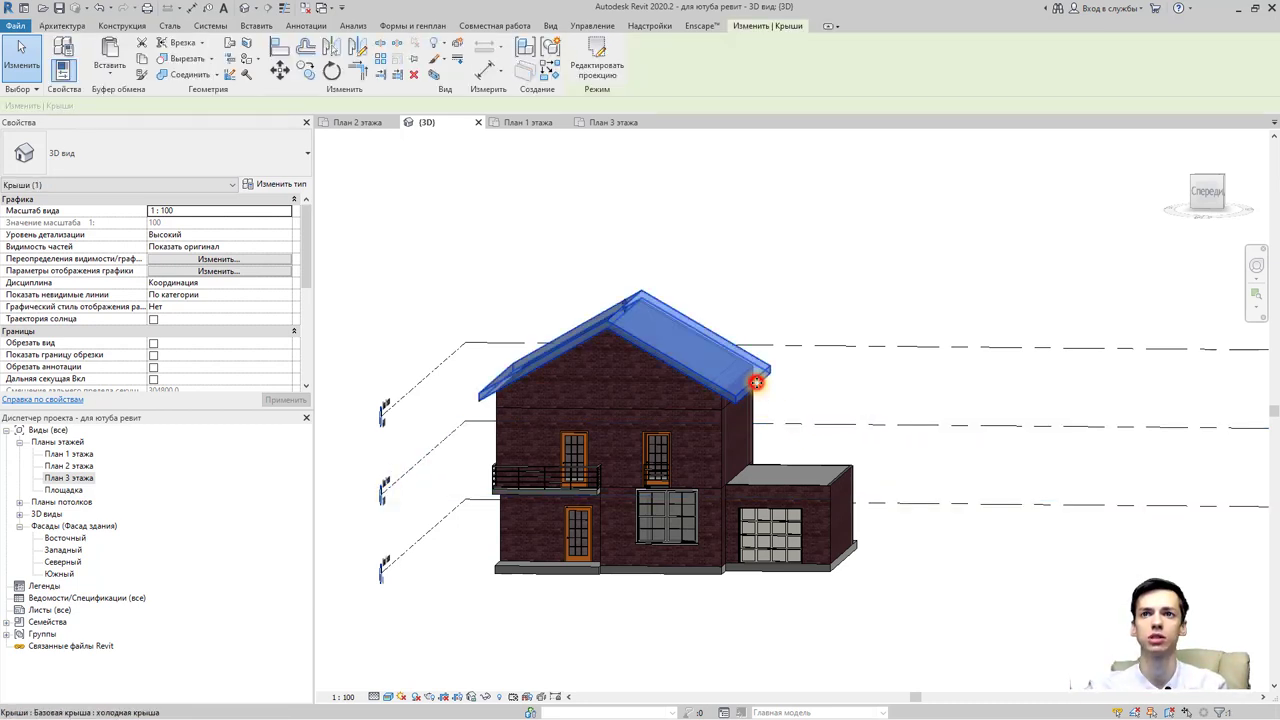
click(597, 62)
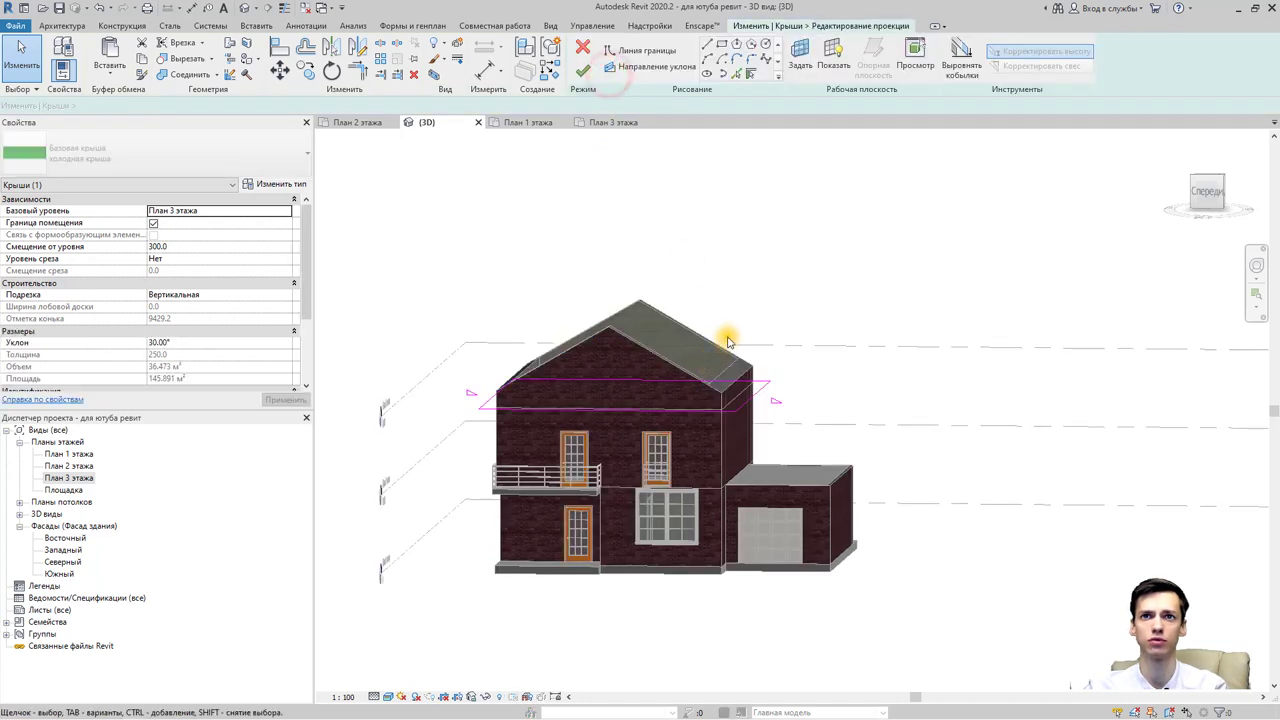
shift+middle_drag(700, 351, 648, 483)
click(648, 483)
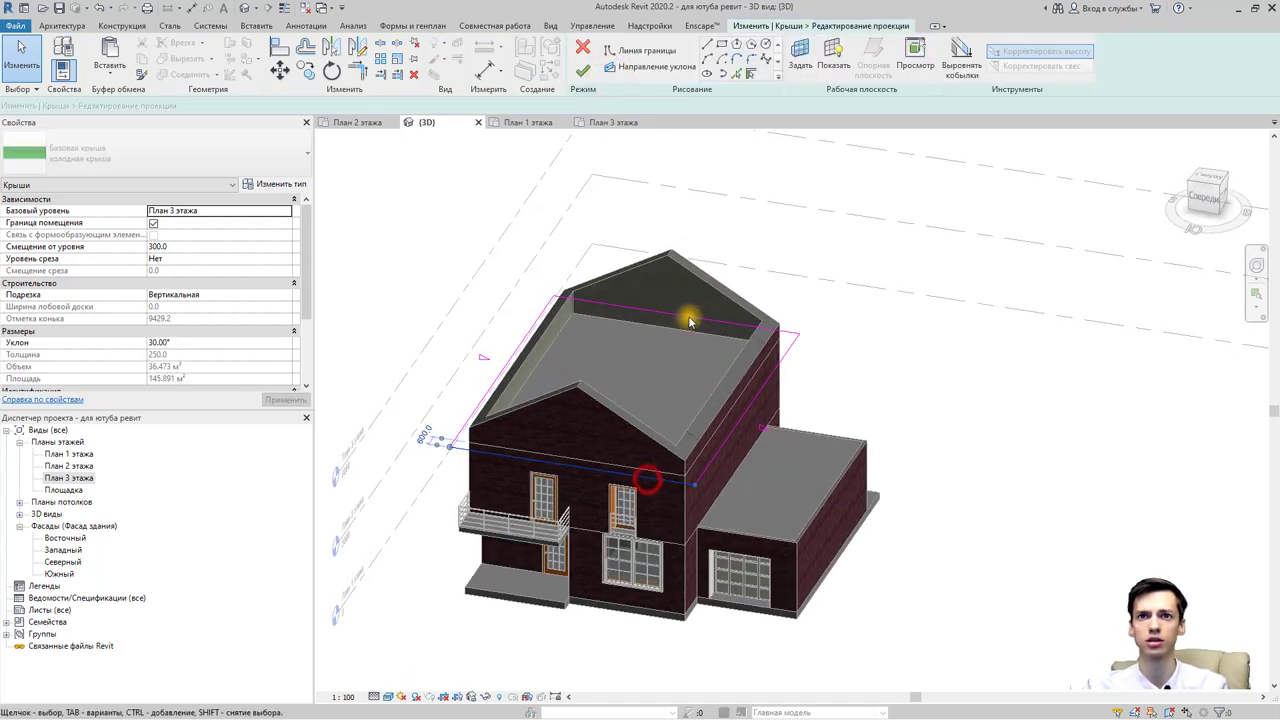
ctrl+click(690, 318)
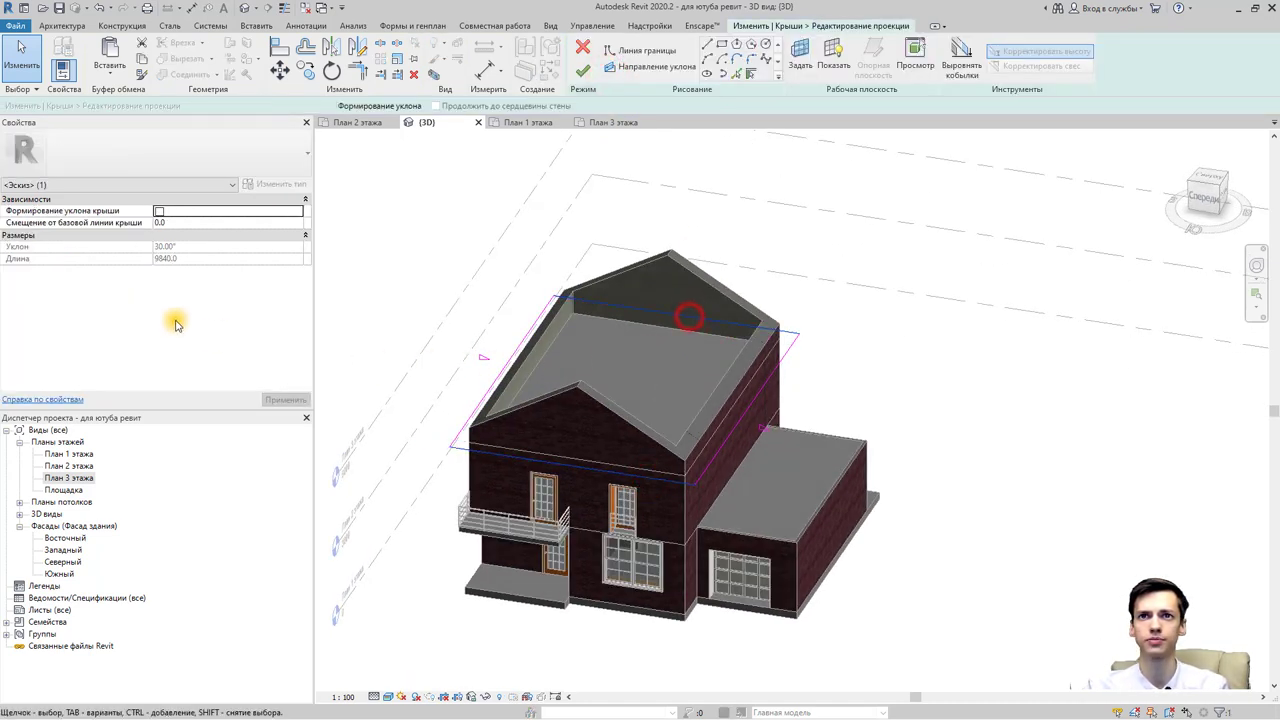
click(583, 71)
click(978, 468)
shift+middle_drag(978, 466, 855, 350)
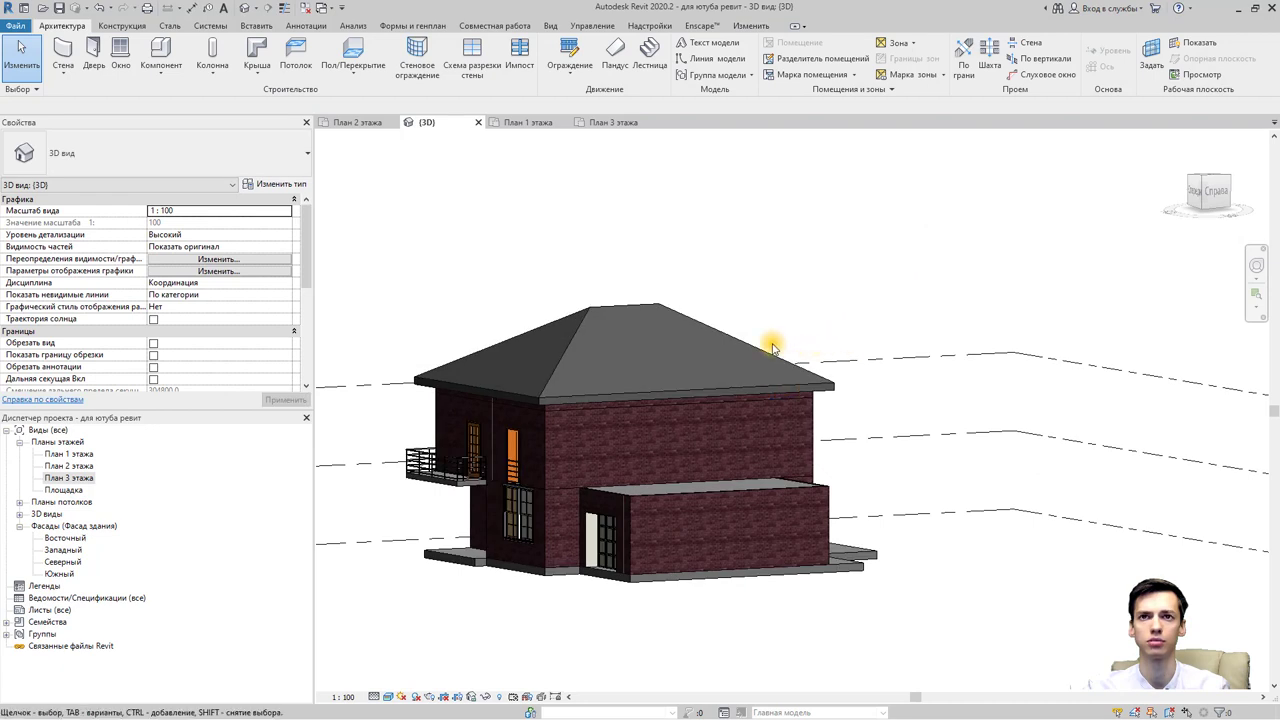
Re-edit the footprint and unslope both gable-end edges to form a two-slope gable roof.
click(690, 323)
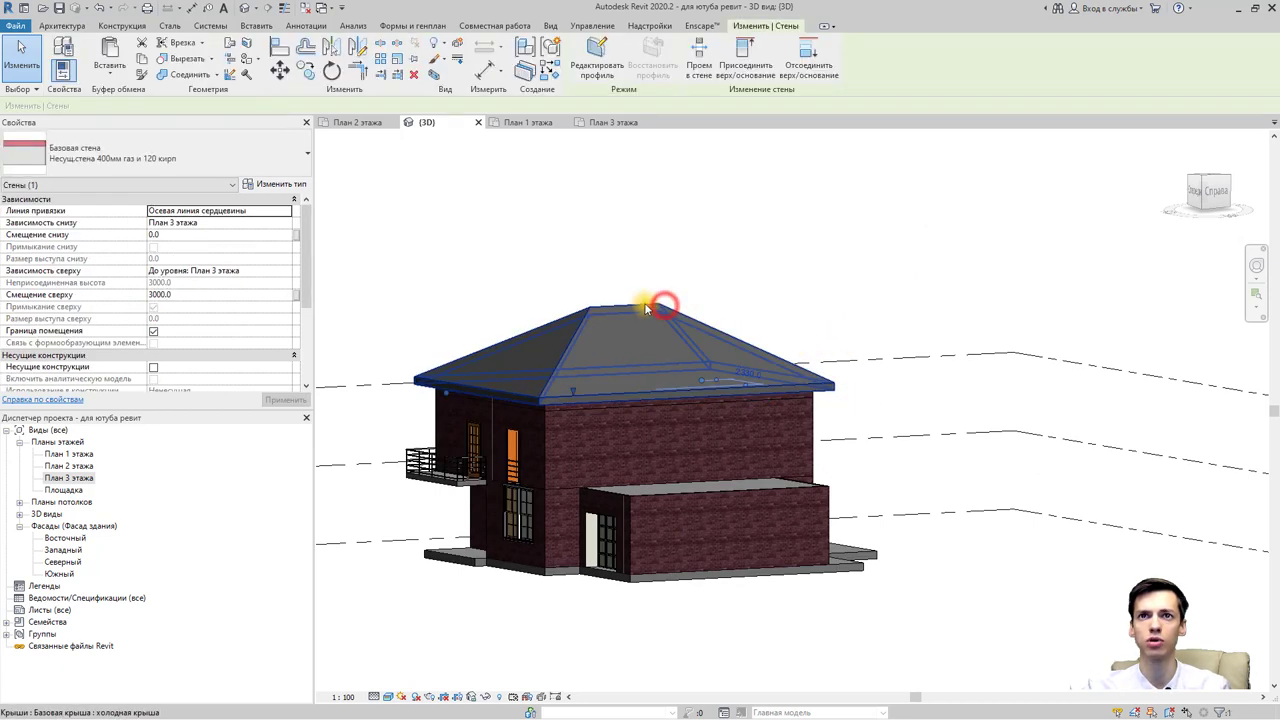
click(643, 306)
click(598, 62)
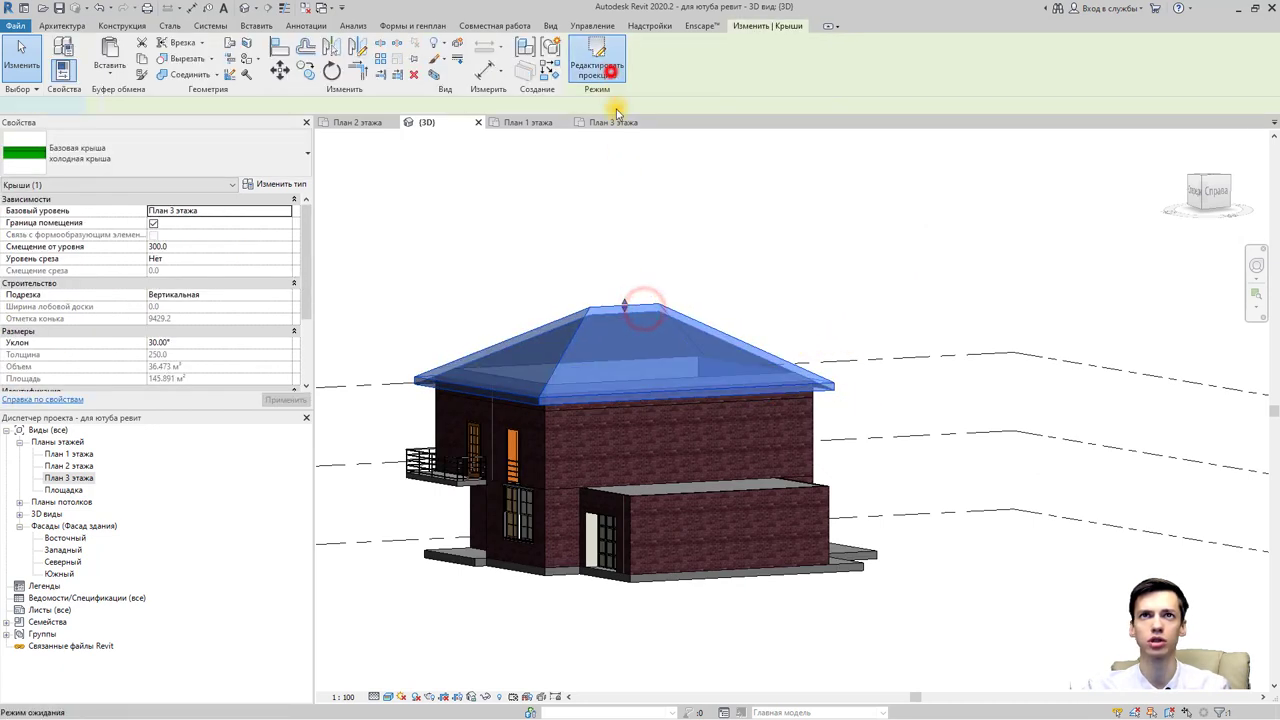
click(762, 400)
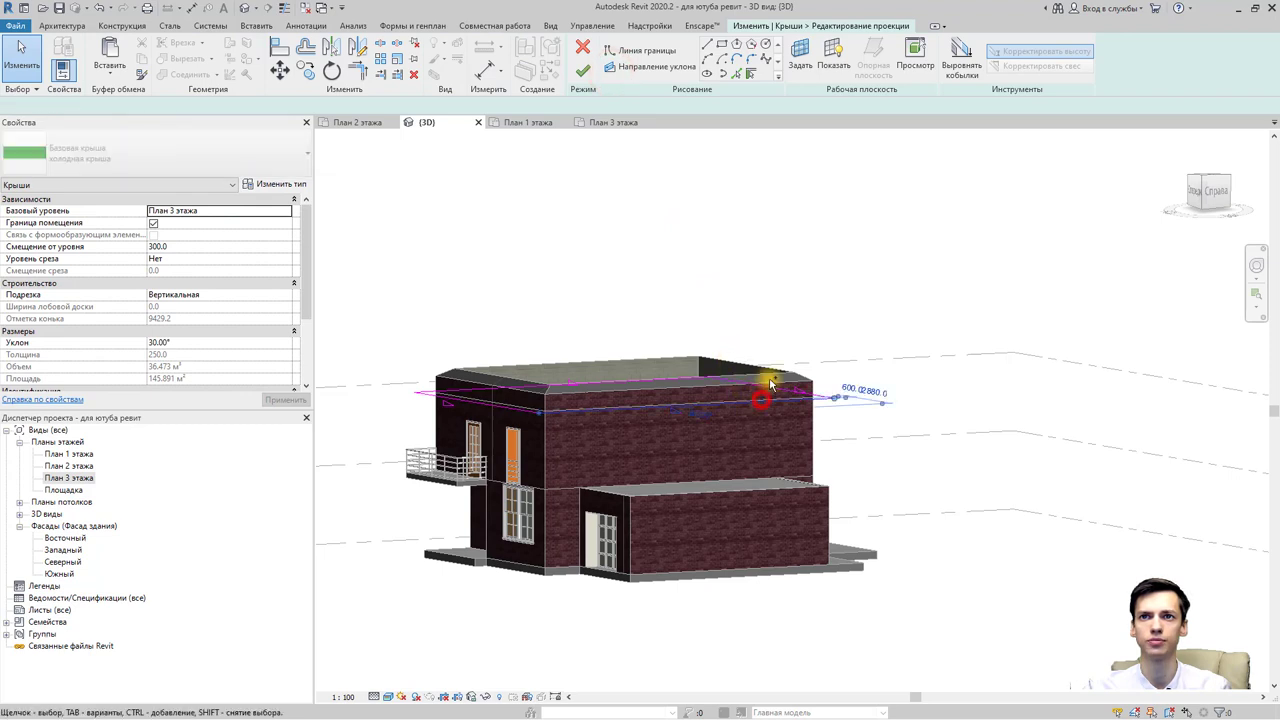
click(505, 410)
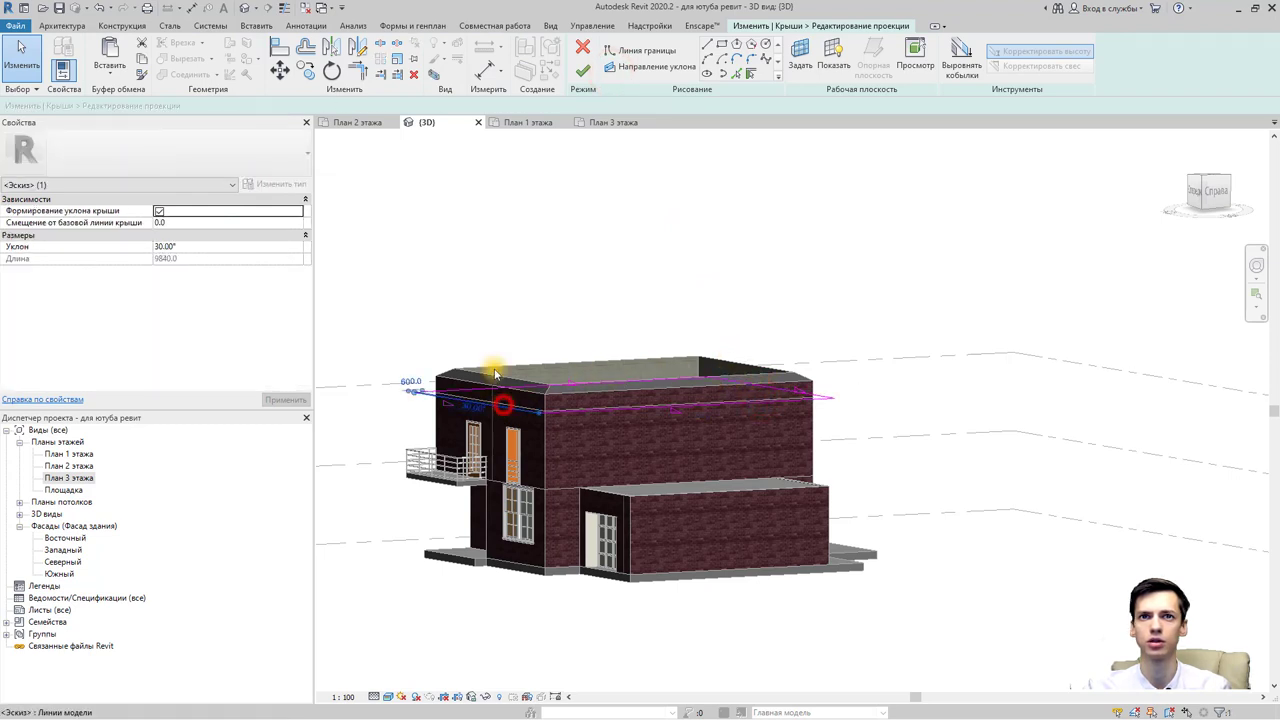
click(582, 70)
click(757, 233)
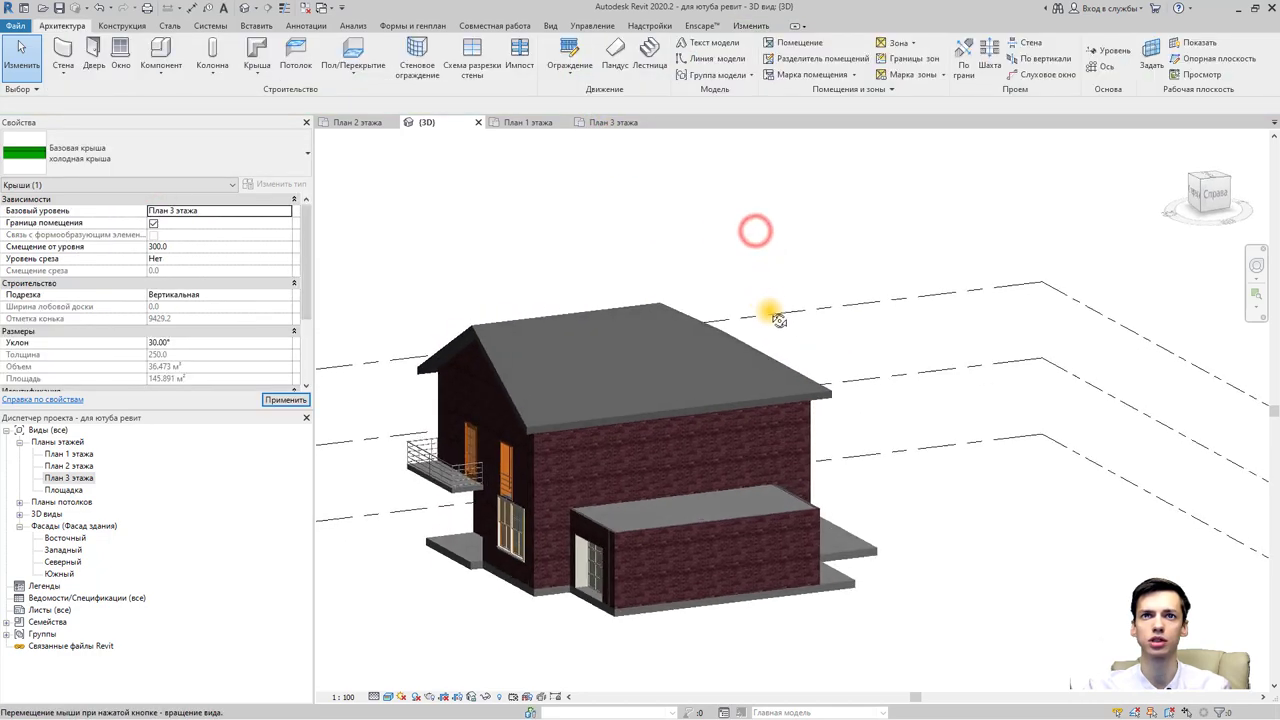
shift+middle_drag(774, 306, 875, 358)
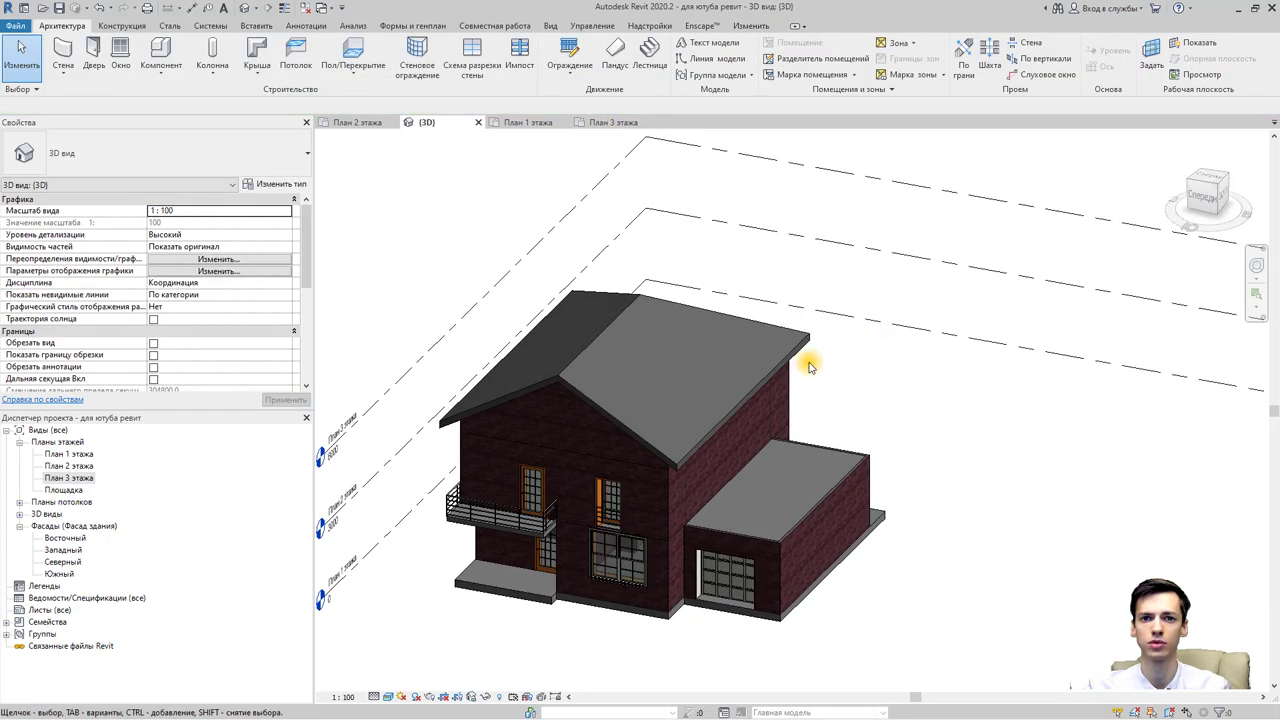